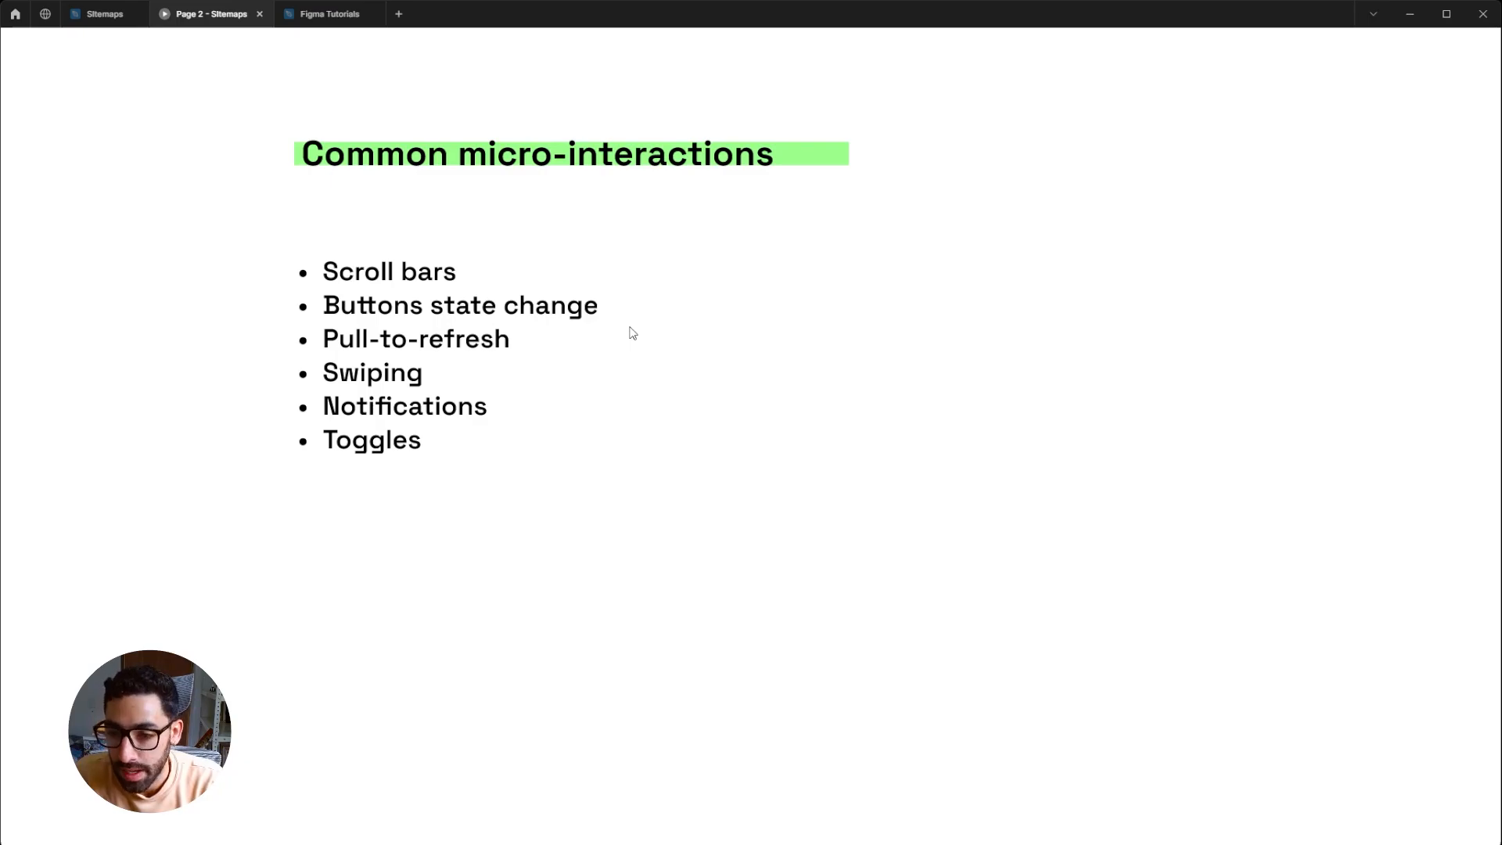
# Step: Advance the presentation to the next slide
pyautogui.press('Right')
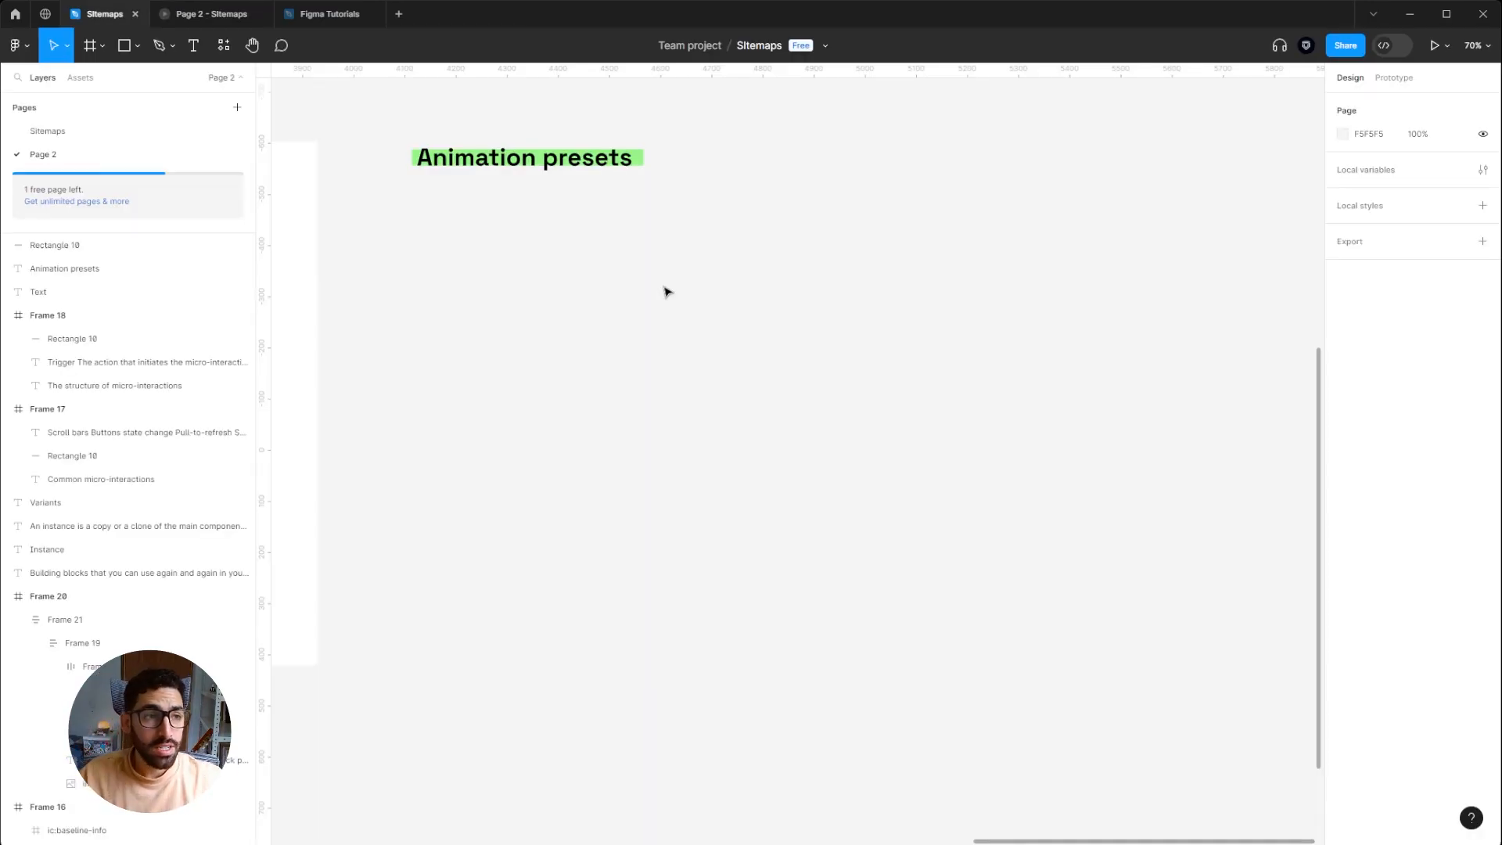
# Step: Draw a 180 × 180 frame below the Animation presets heading and shift it slightly down
pyautogui.click(94, 45)
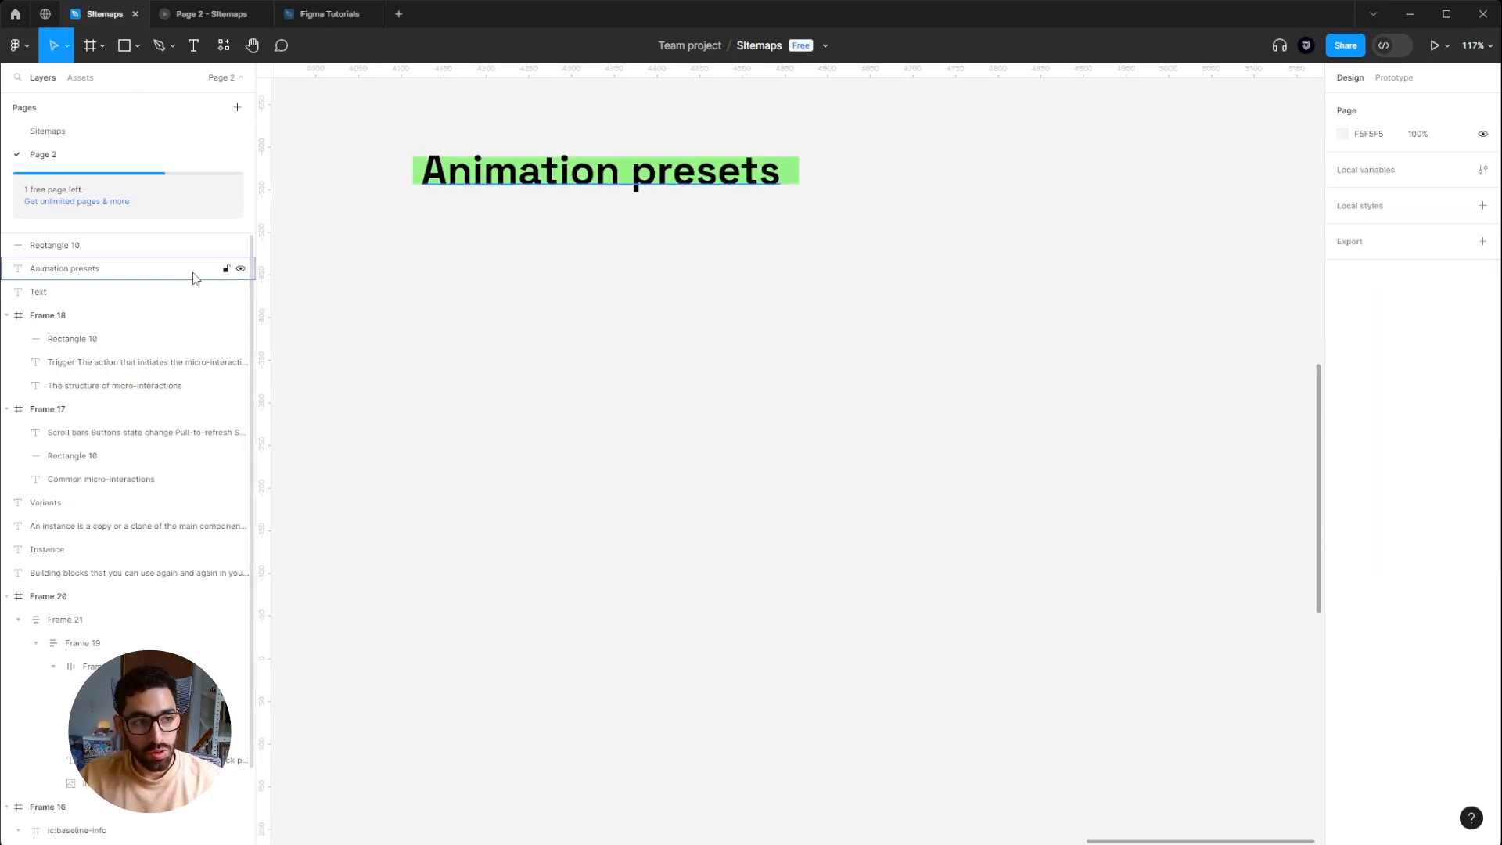
pyautogui.click(94, 52)
pyautogui.moveTo(421, 382); pyautogui.dragTo(574, 516)
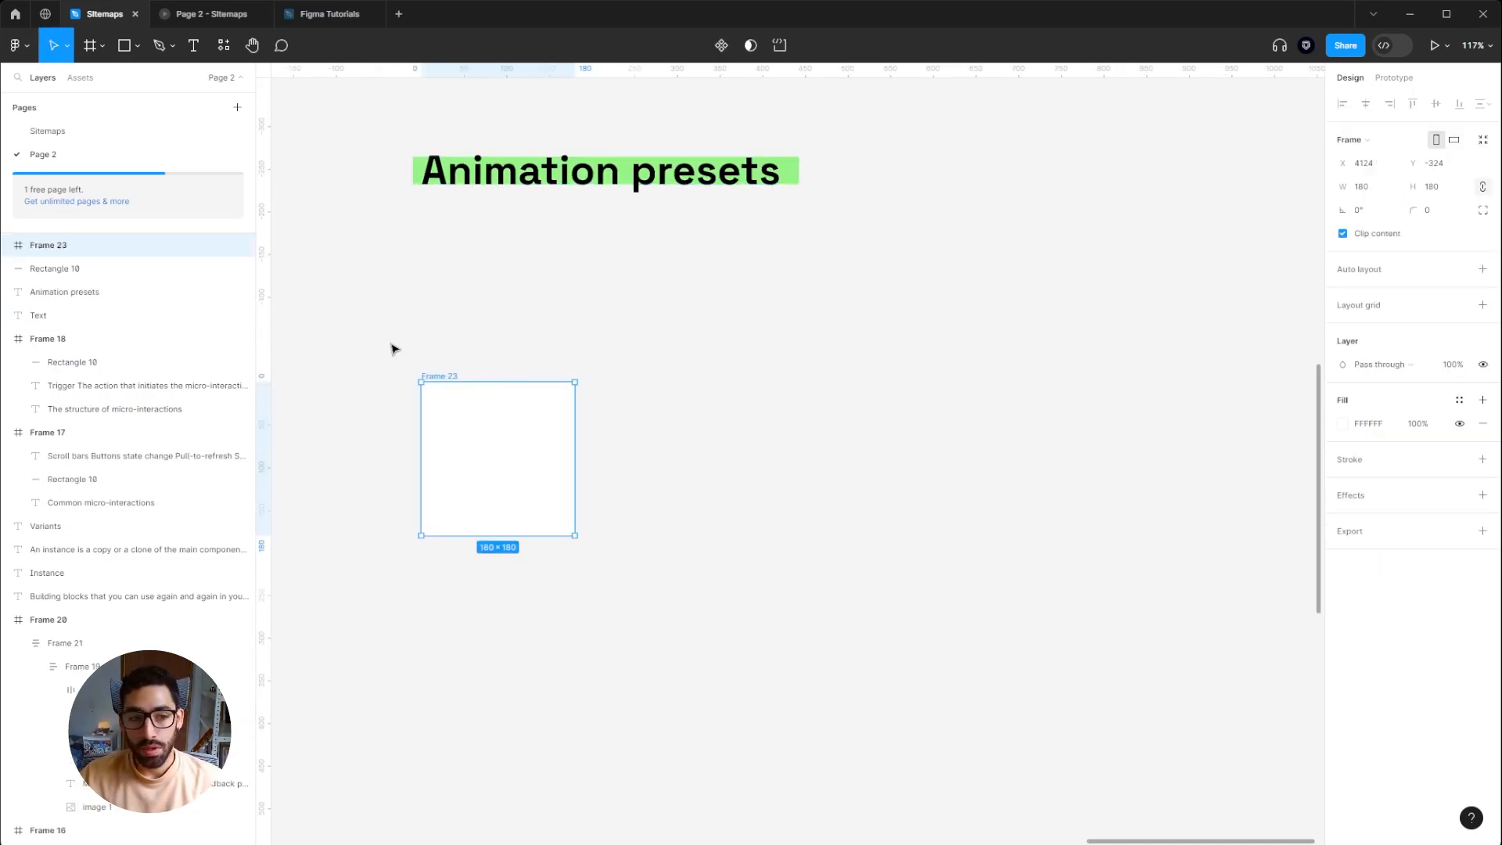
pyautogui.moveTo(441, 380); pyautogui.dragTo(439, 409)
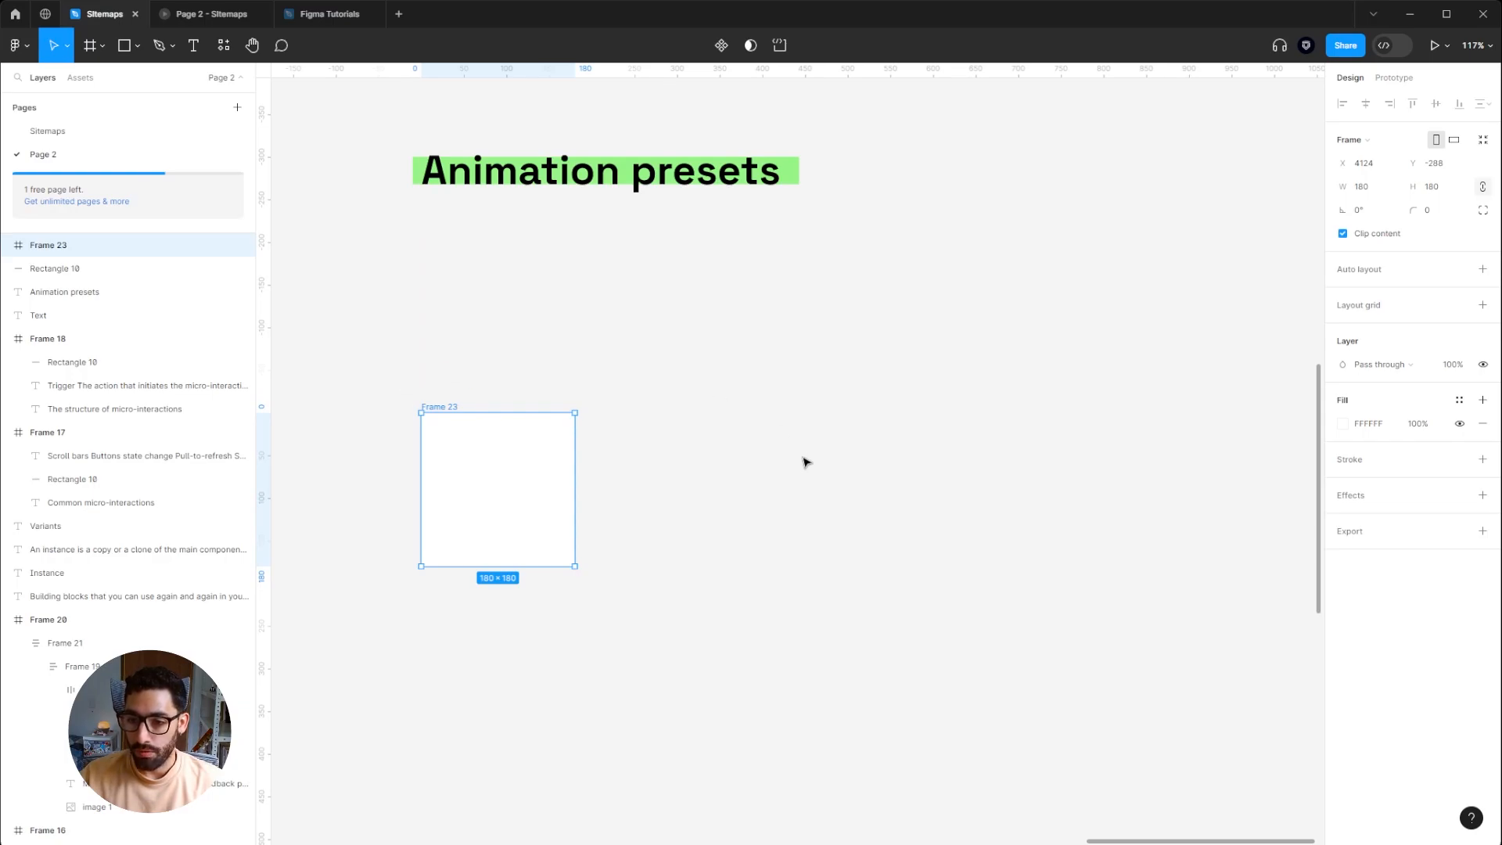
pyautogui.click(613, 371)
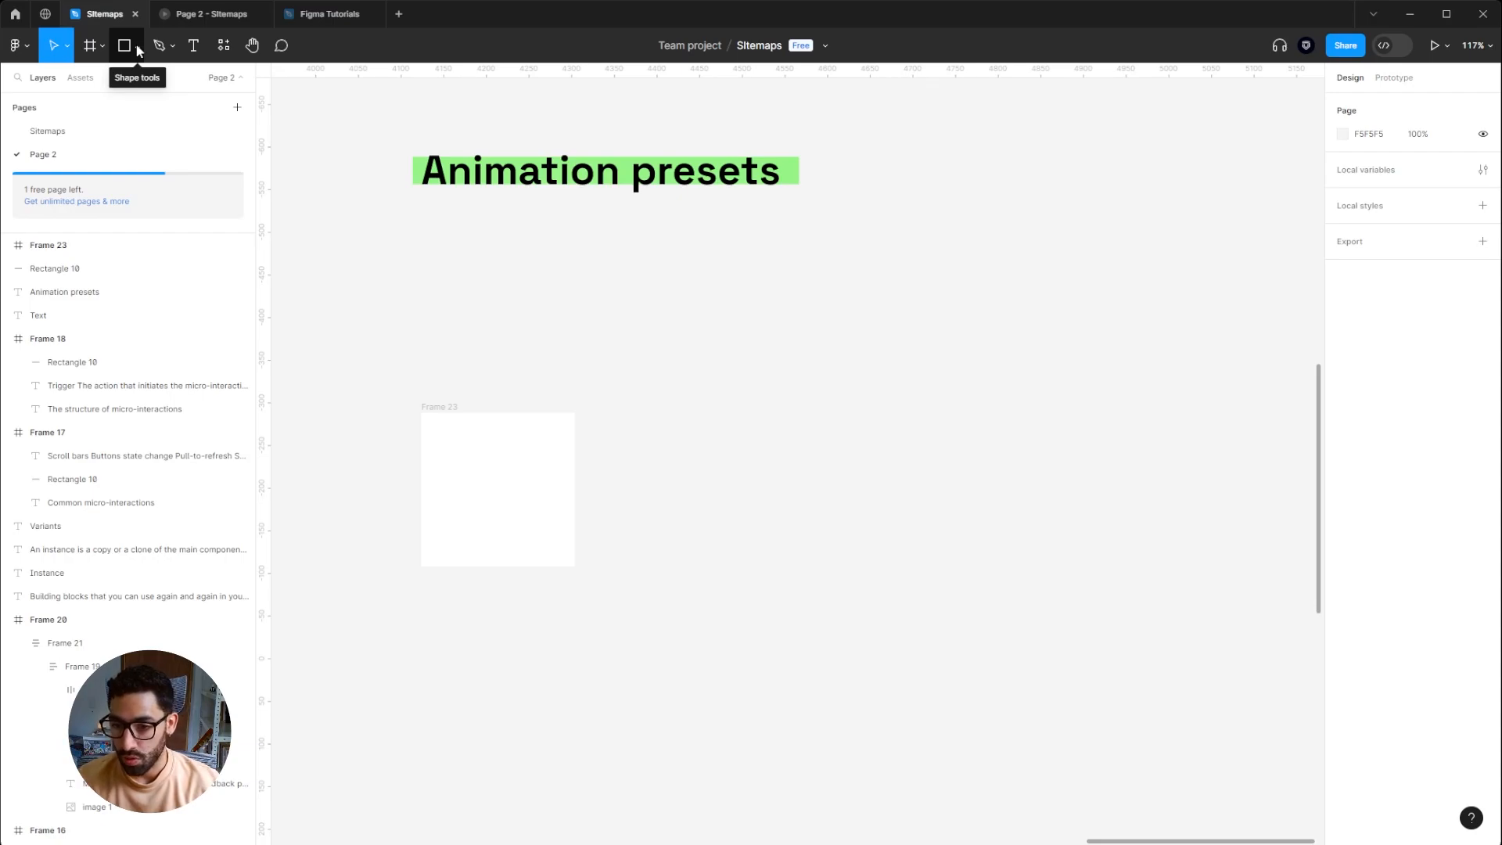
# Step: Draw a 72 × 72 circle above the frame and duplicate it alongside
pyautogui.press('o')
pyautogui.moveTo(449, 282); pyautogui.dragTo(512, 341)
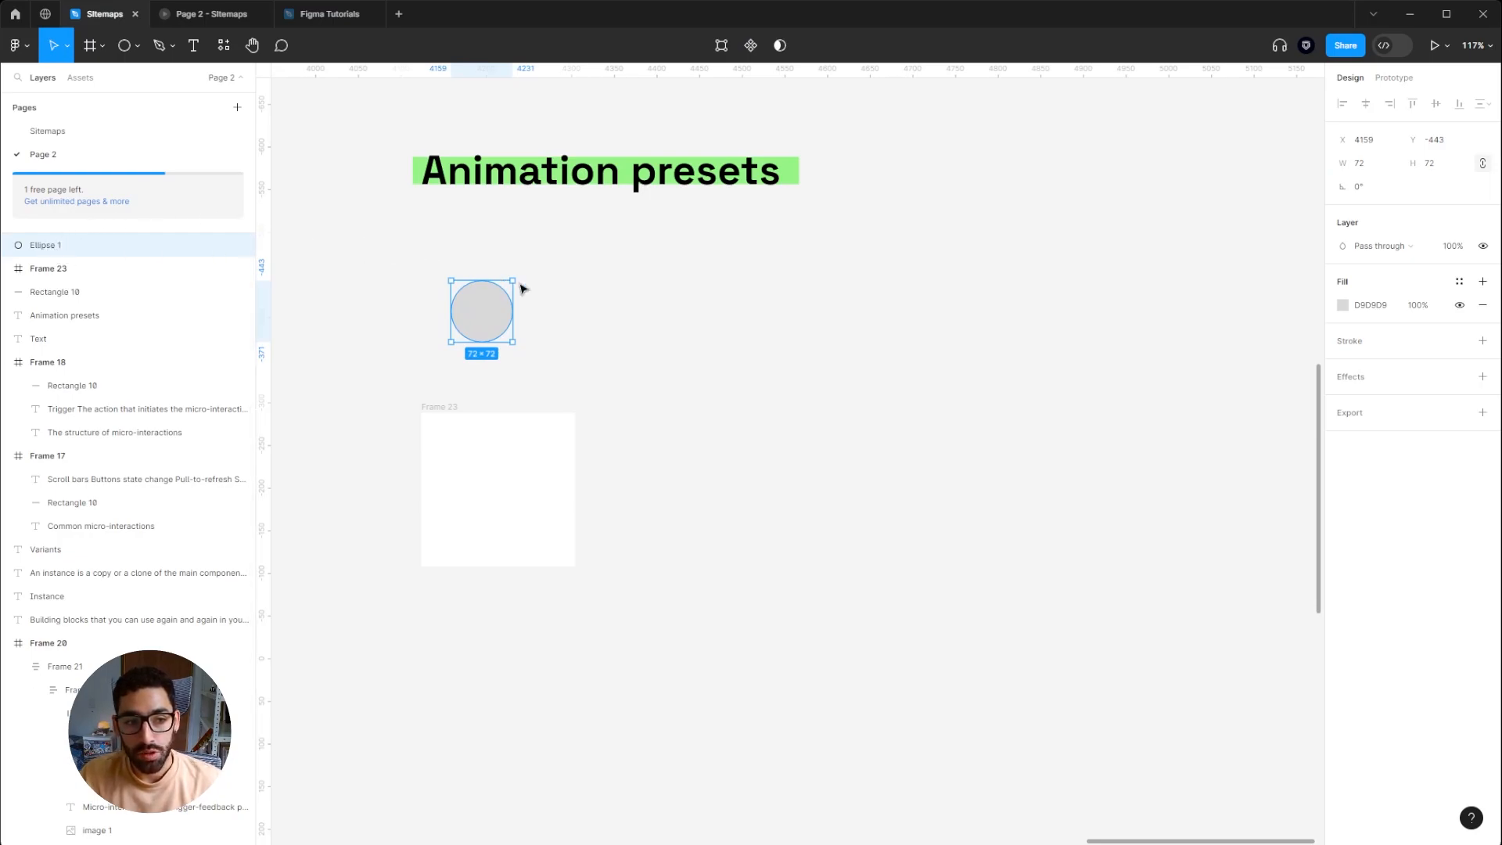
pyautogui.moveTo(502, 323); pyautogui.dragTo(588, 325)
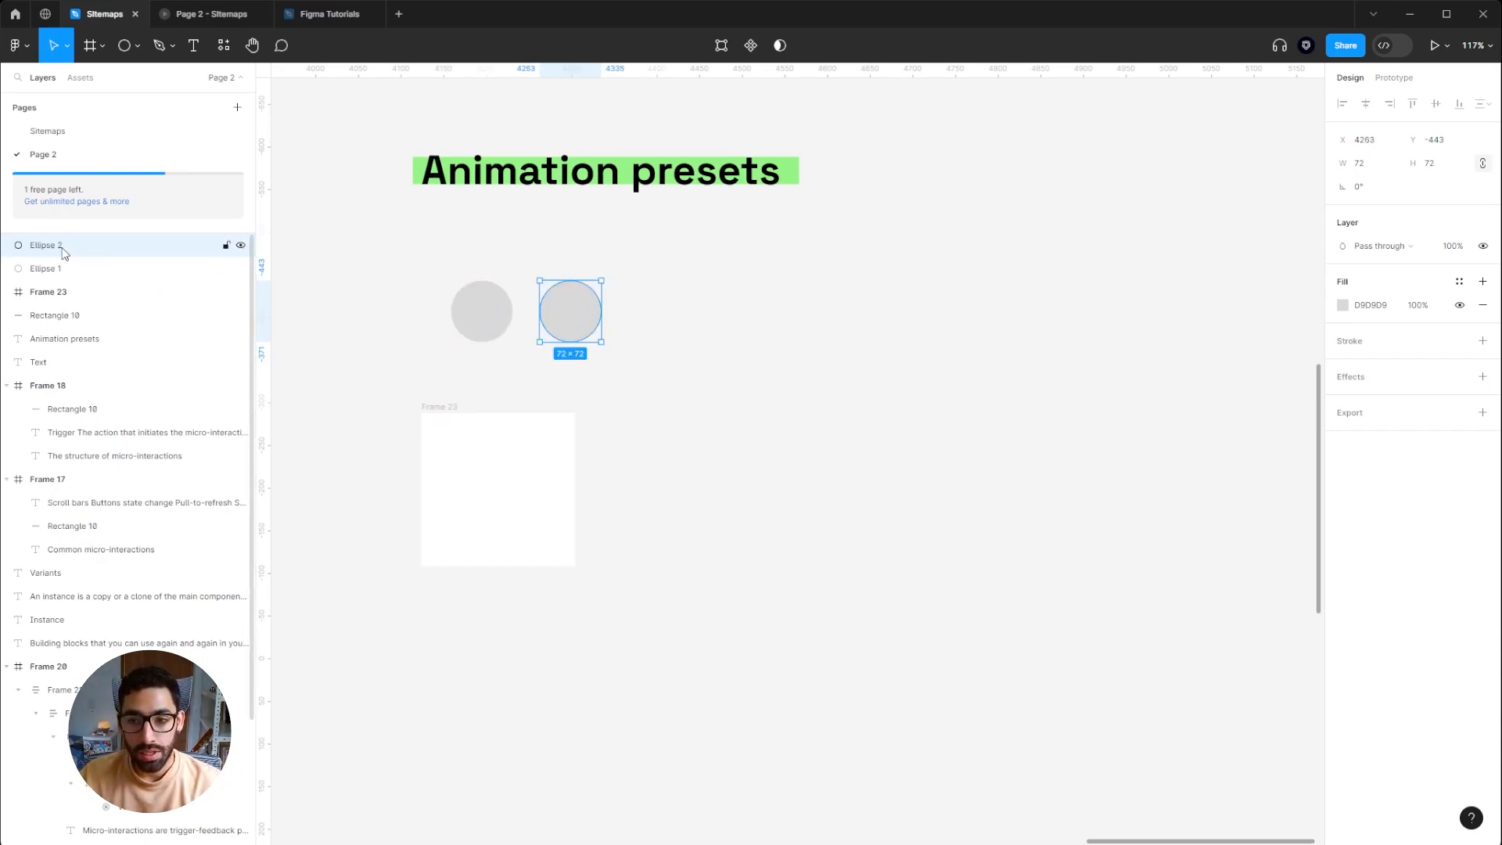
# Step: Duplicate the frame alongside and place one circle in the first frame's upper-left corner, the other in the copy's upper-right corner
pyautogui.moveTo(453, 406); pyautogui.dragTo(635, 413)
pyautogui.moveTo(493, 315); pyautogui.dragTo(471, 457)
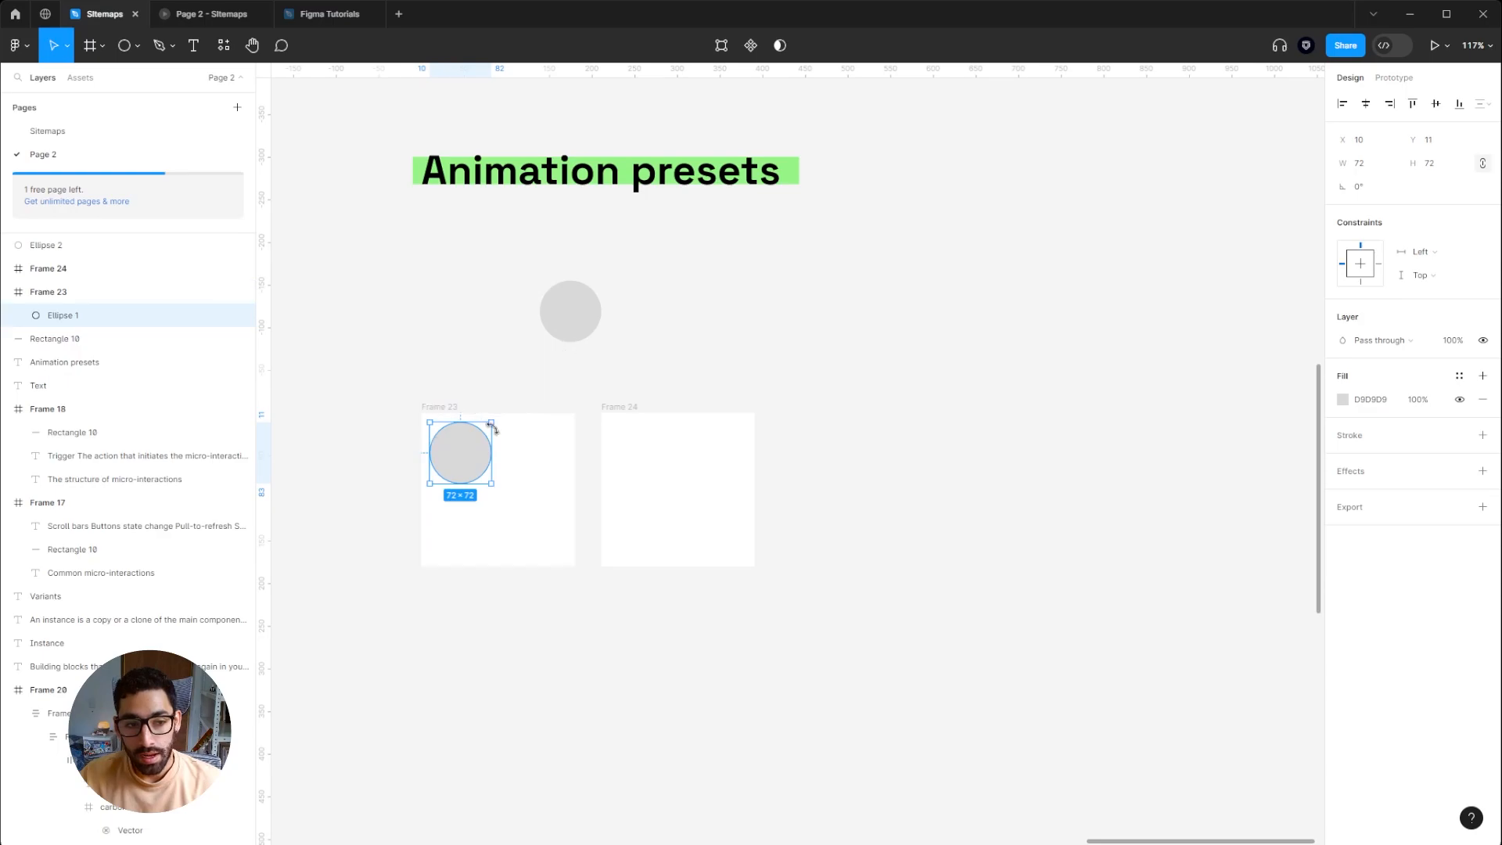
pyautogui.moveTo(568, 328); pyautogui.dragTo(725, 463)
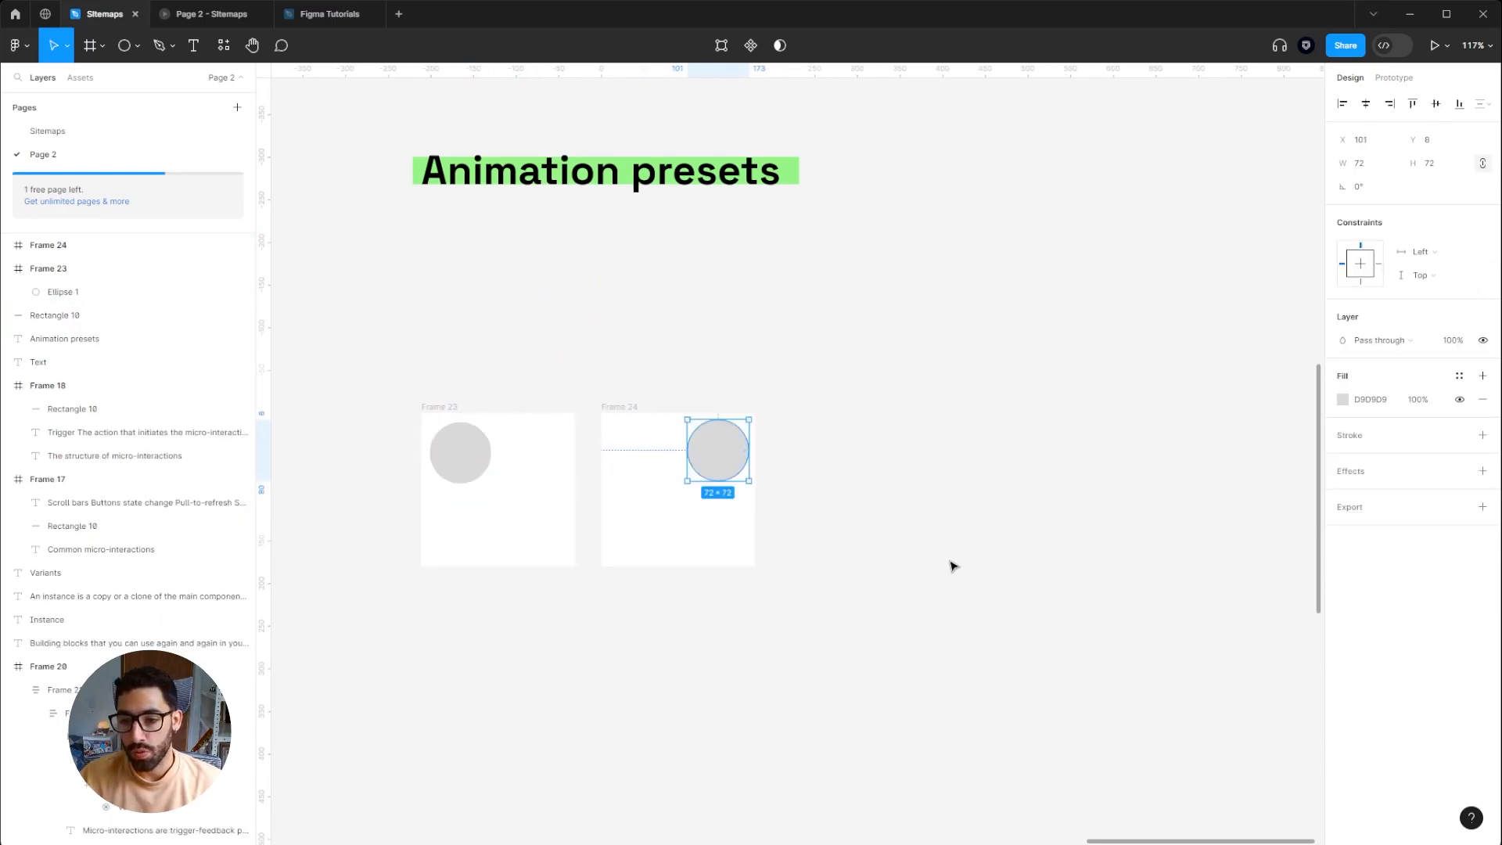
pyautogui.click(471, 472)
pyautogui.click(714, 473)
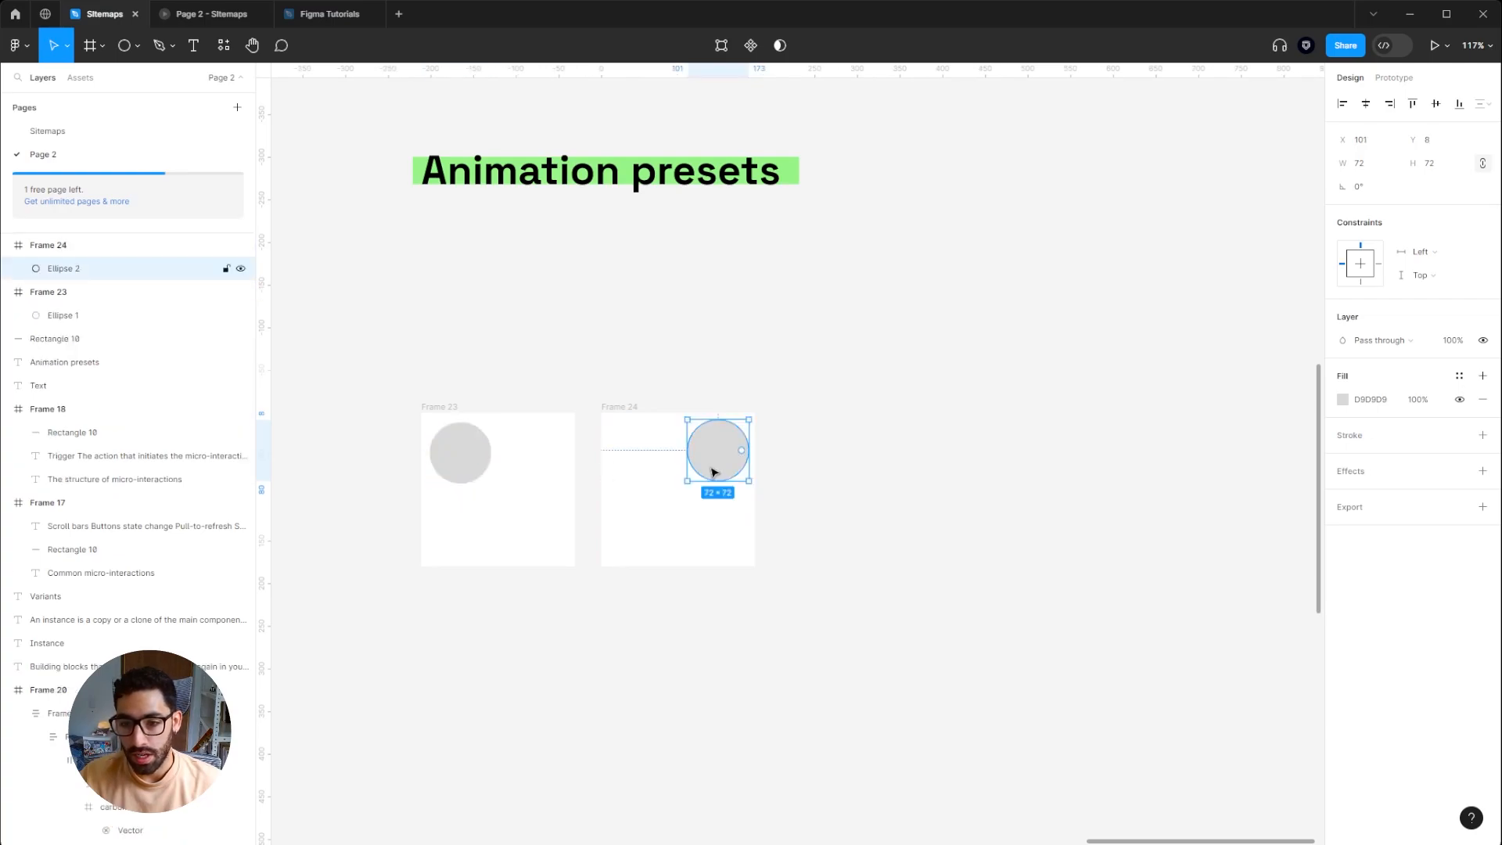
# Step: Delete the circle in Frame 23 and move the one in Frame 24 out above the frames
pyautogui.scroll(2, 713, 473)
pyautogui.click(569, 456)
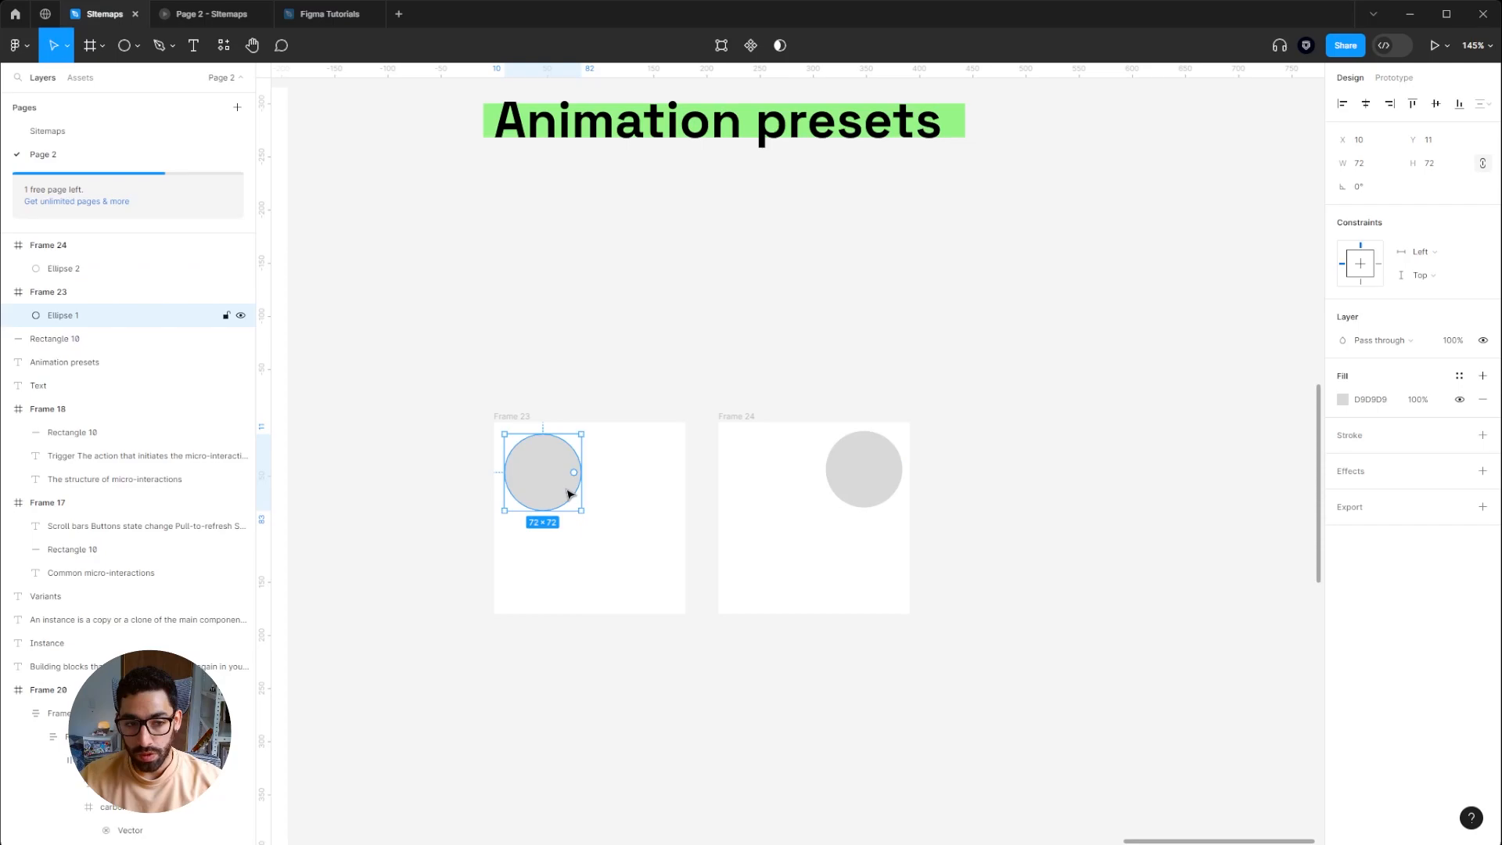
pyautogui.press('Delete')
pyautogui.moveTo(848, 462); pyautogui.dragTo(518, 260)
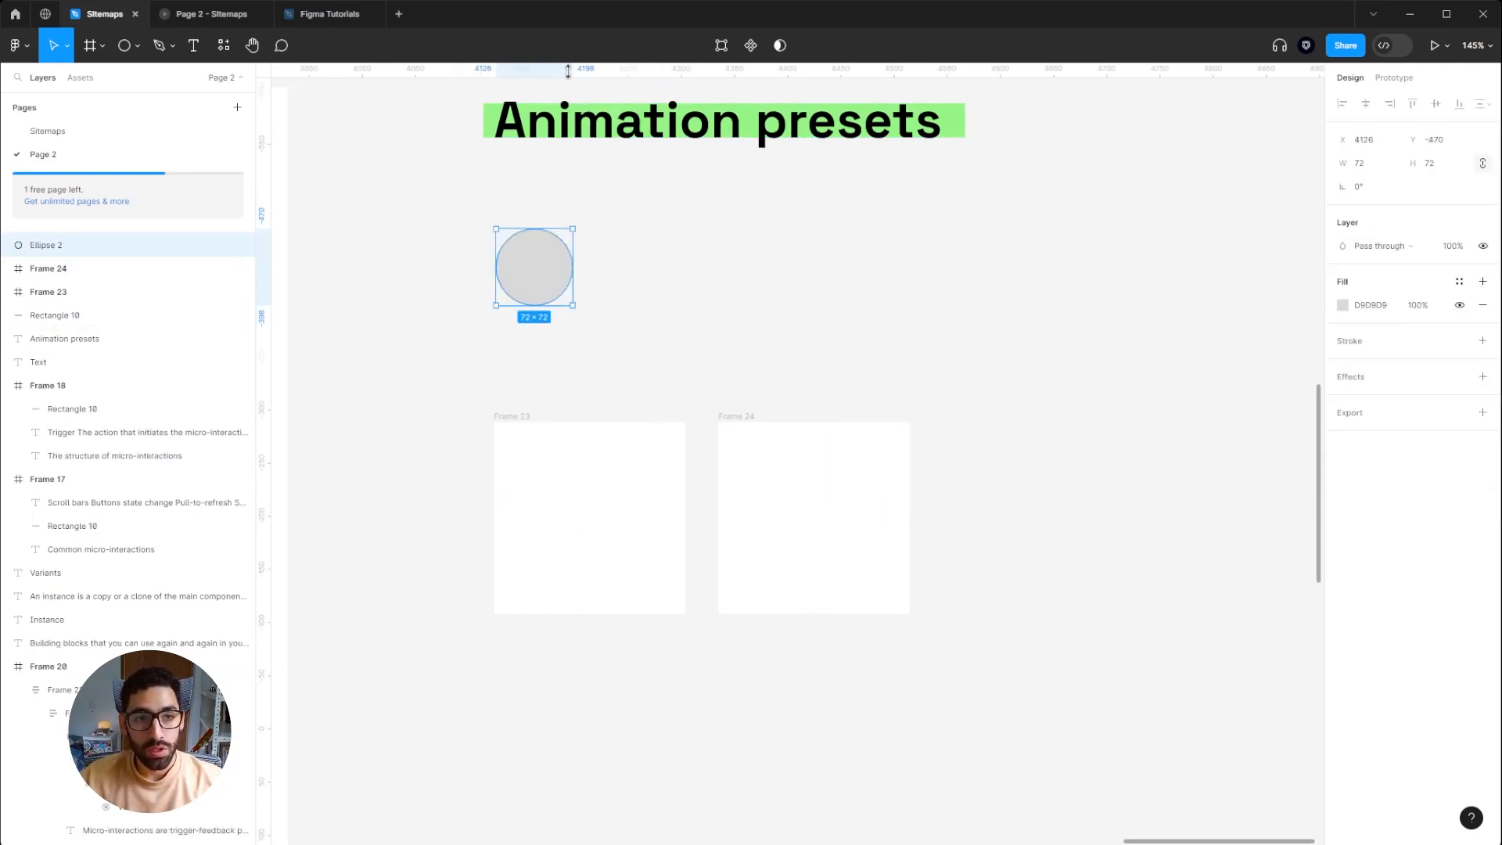
# Step: Convert the circle into a component and rename it Ellipse_green
pyautogui.click(750, 45)
pyautogui.doubleClick(525, 223)
pyautogui.write('El')
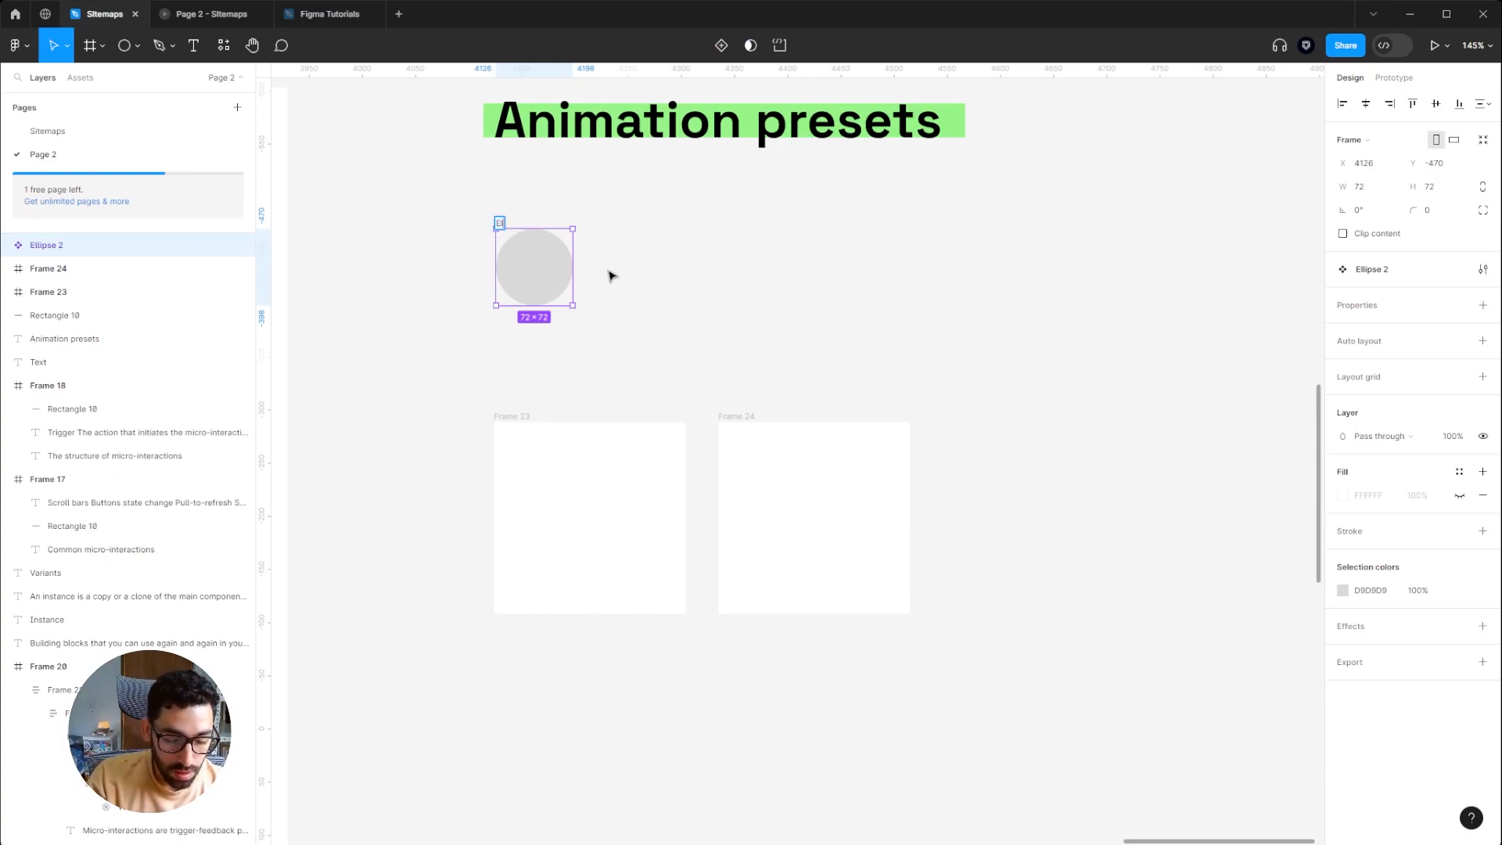
pyautogui.write('lipse_gr')
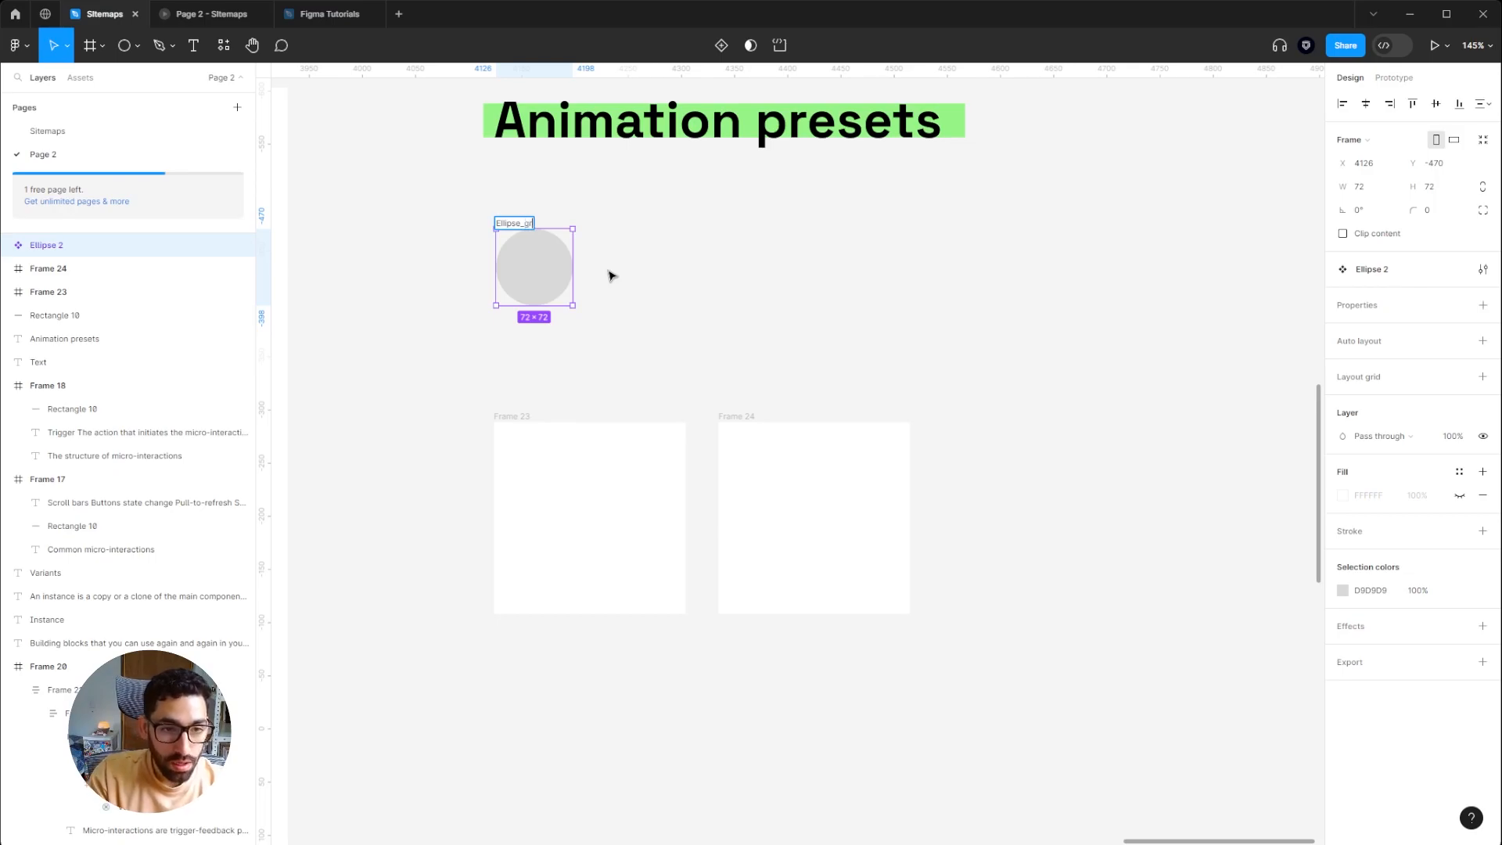
# Step: Position the Ellipse_green instance vertically centred near the left edge of Frame 23
pyautogui.moveTo(530, 548); pyautogui.dragTo(532, 540)
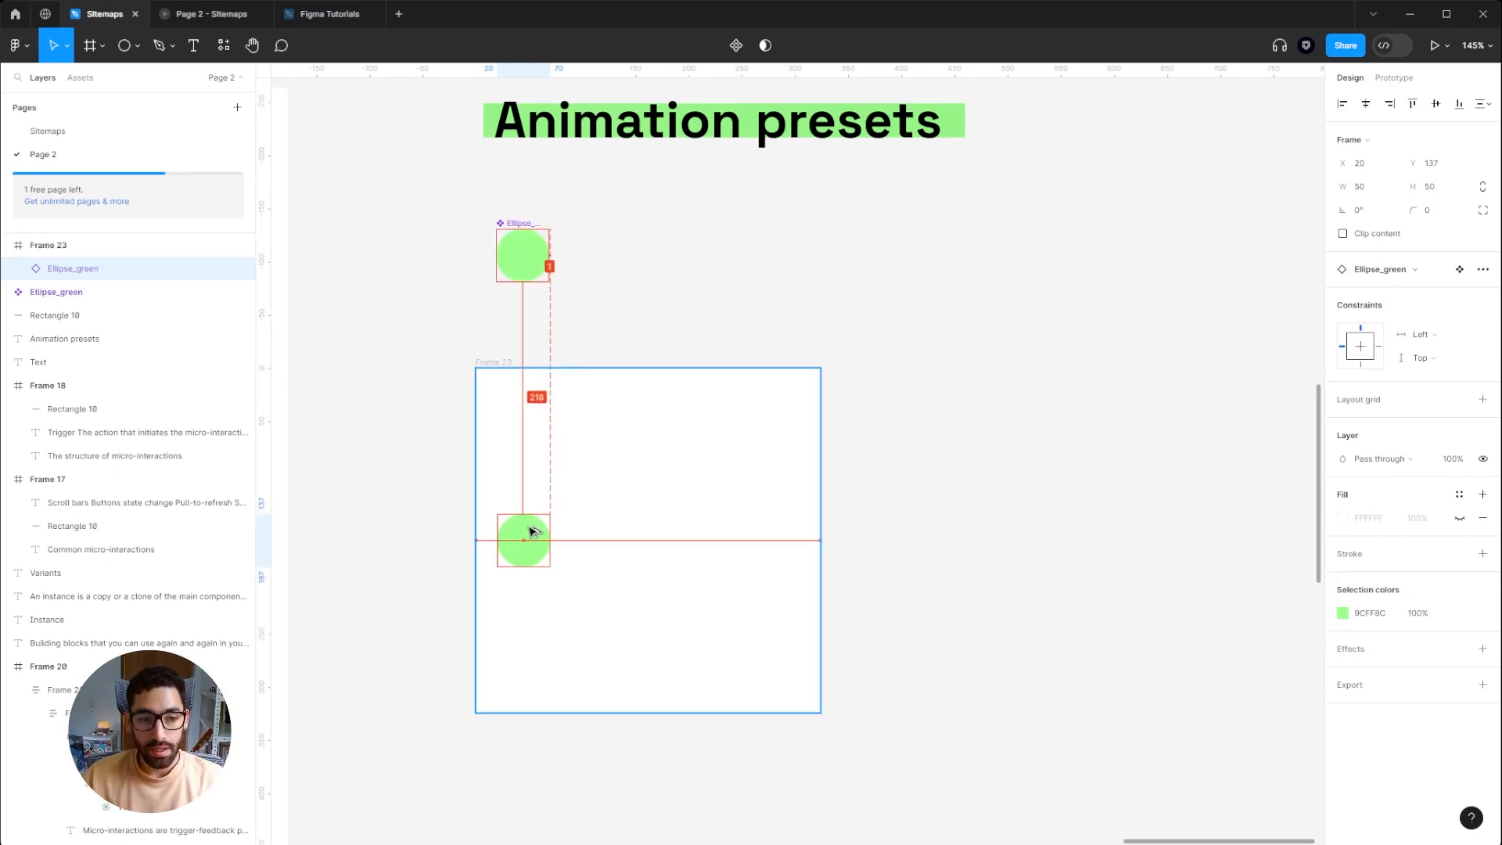
pyautogui.click(573, 335)
# Step: Duplicate Frame 23 alongside and move the copy's green circle horizontally to near its right edge
pyautogui.hscroll(1, 563, 339)
pyautogui.scroll(-1, 515, 356)
pyautogui.moveTo(514, 354); pyautogui.dragTo(853, 349)
pyautogui.click(860, 508)
pyautogui.moveTo(860, 508); pyautogui.dragTo(1118, 508)
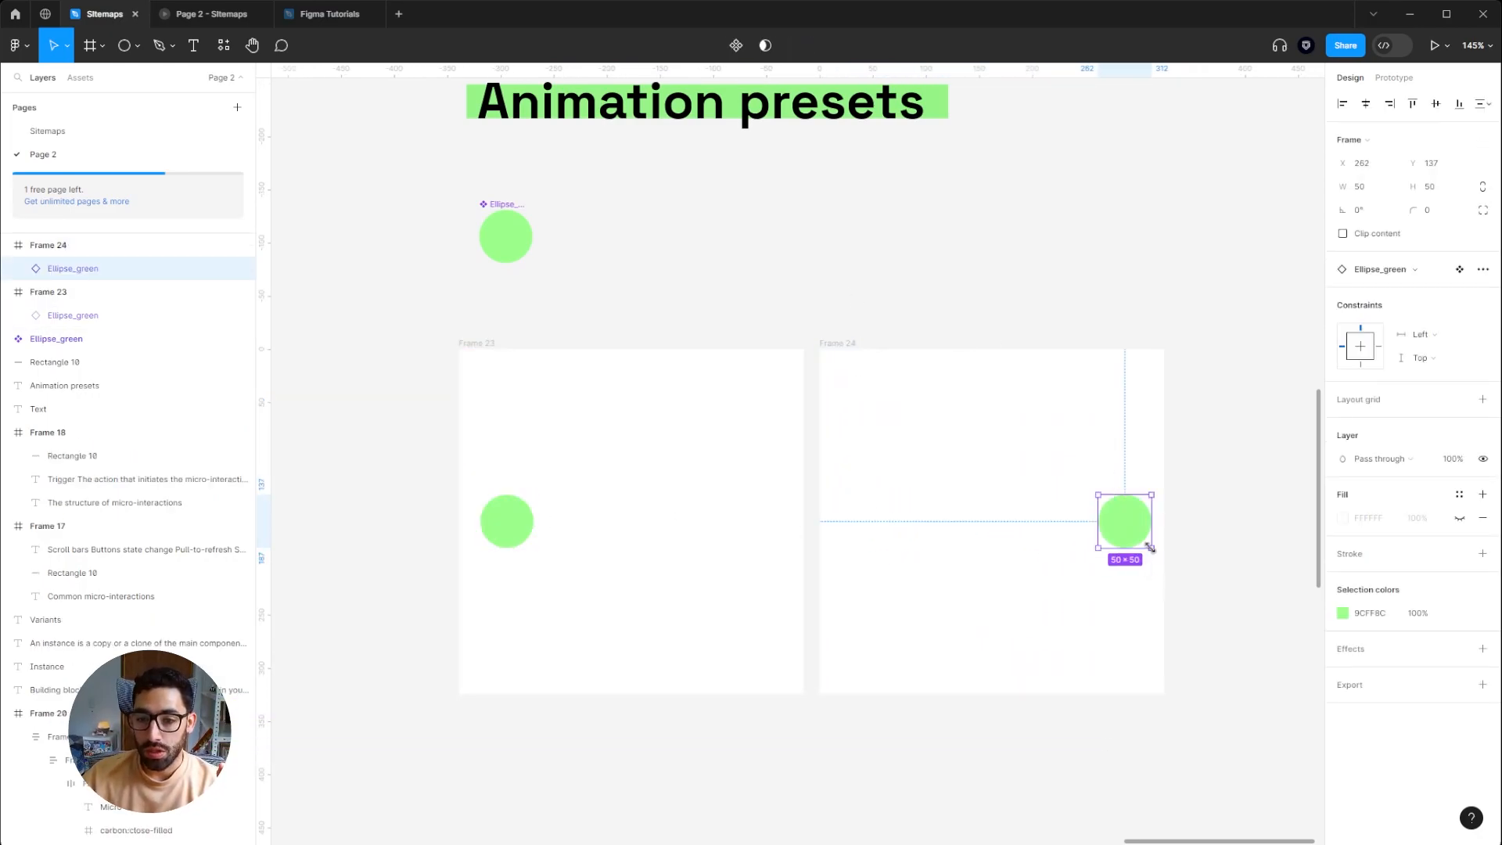
# Step: Compare the layer names of the green circles in Frame 23 and Frame 24
pyautogui.click(510, 523)
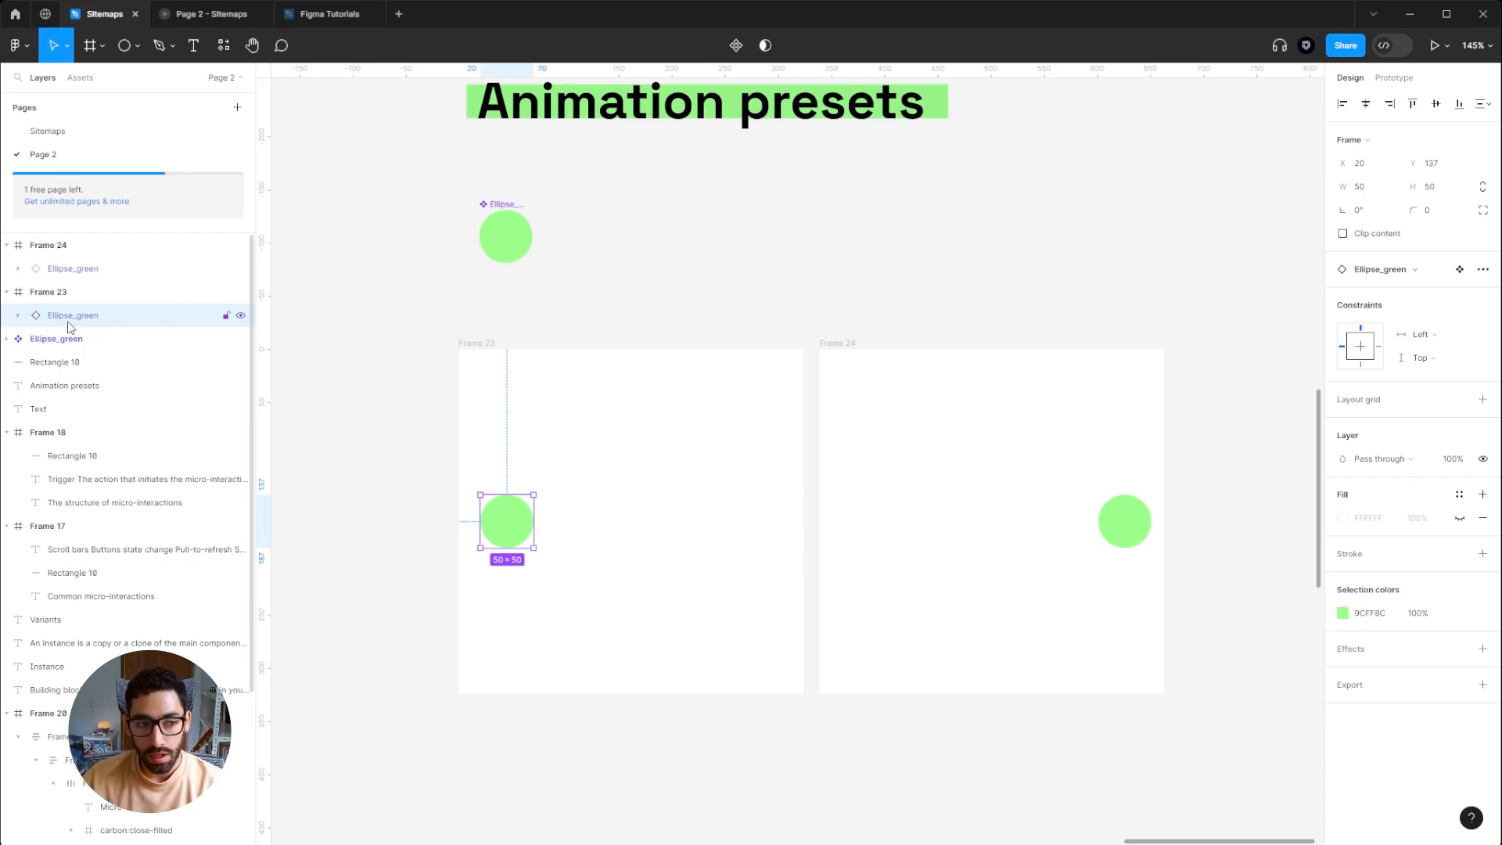
pyautogui.click(51, 269)
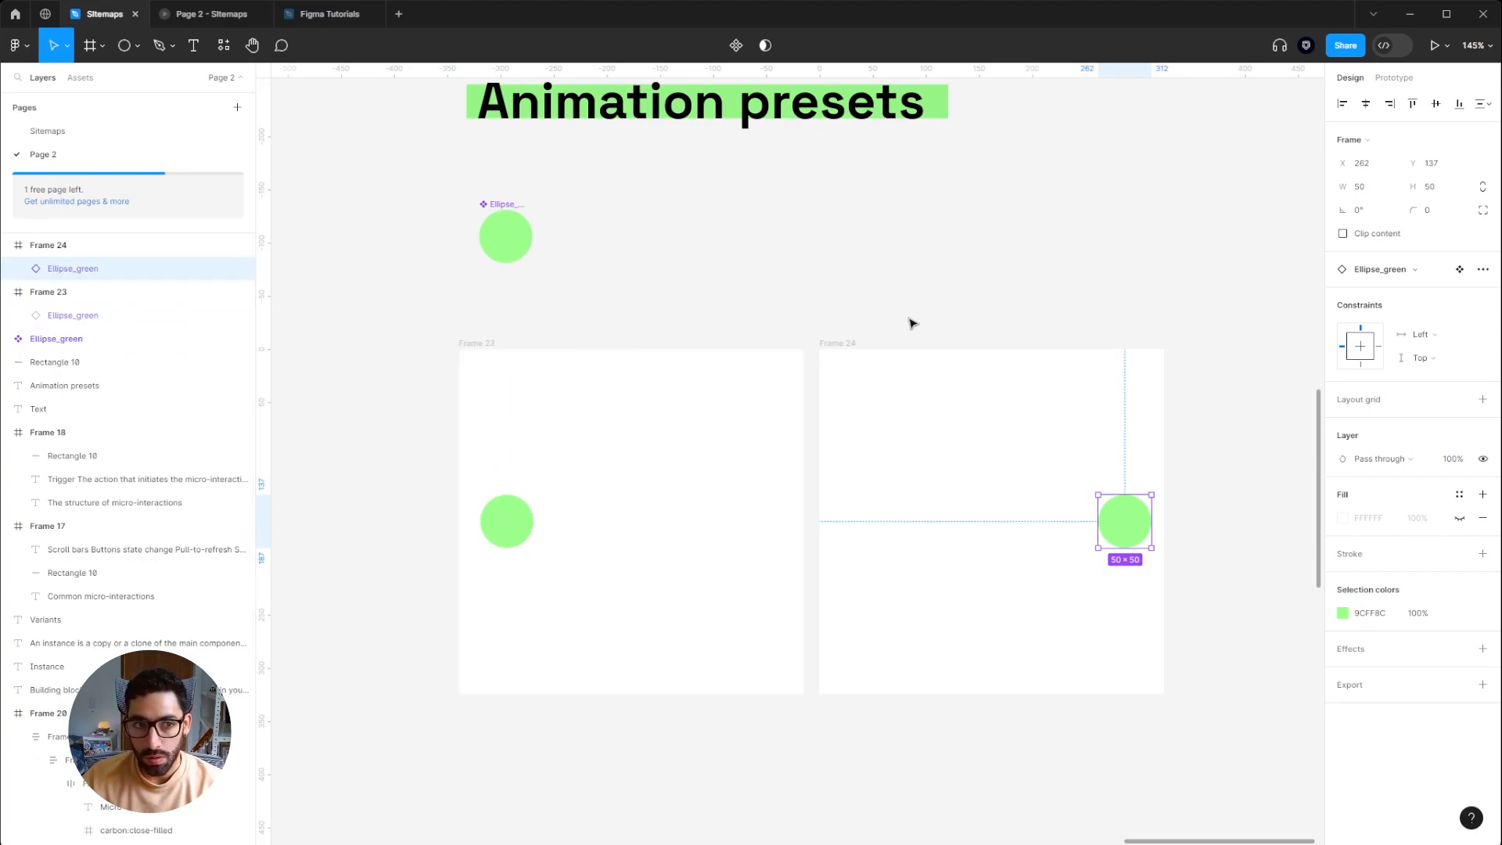
pyautogui.click(1173, 165)
# Step: Create a prototype connection from Frame 23 to Frame 24
pyautogui.click(1393, 78)
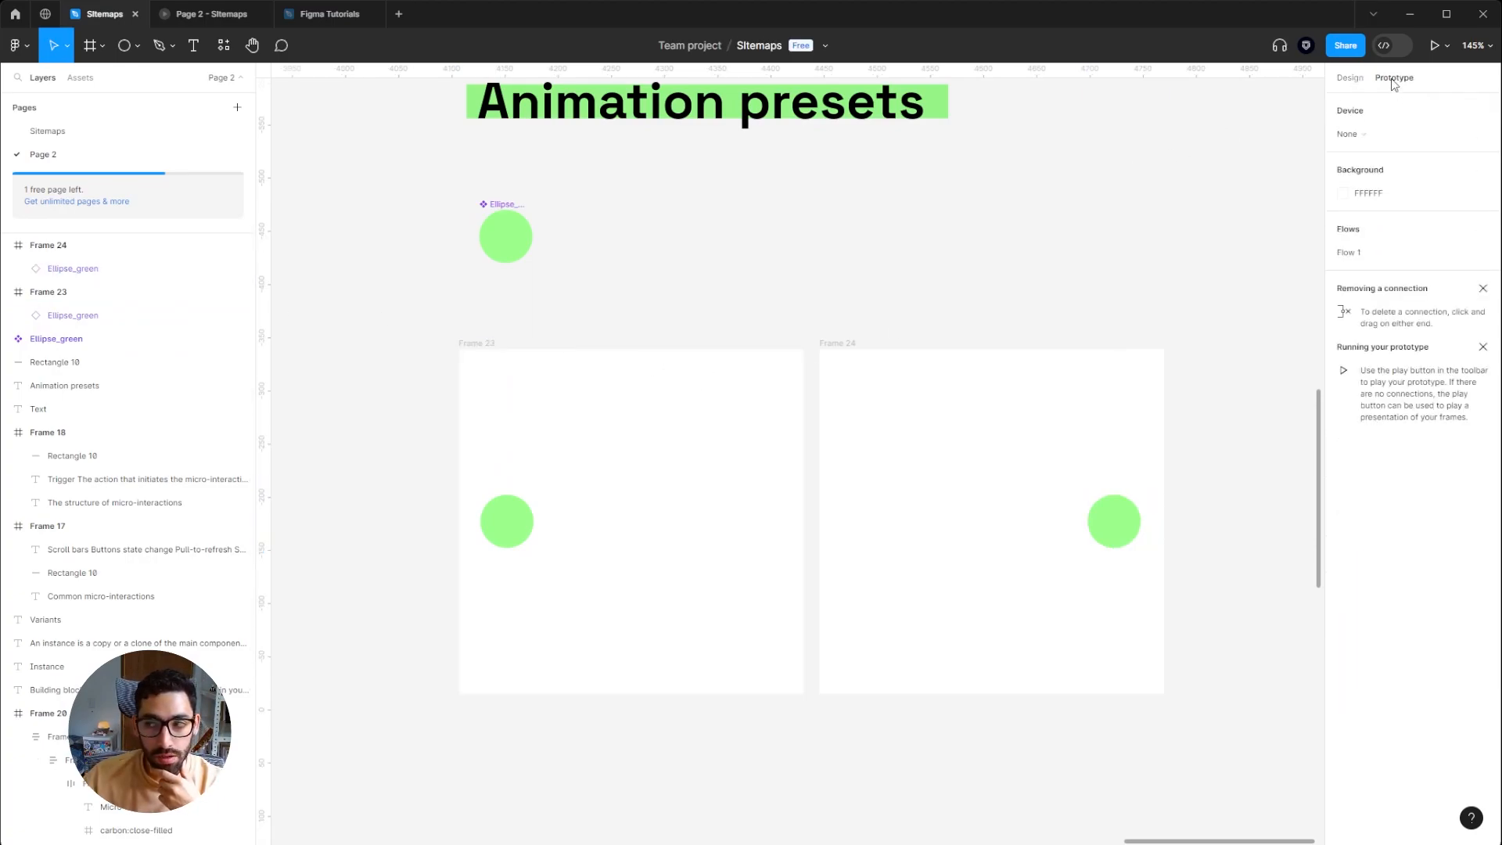
pyautogui.click(475, 345)
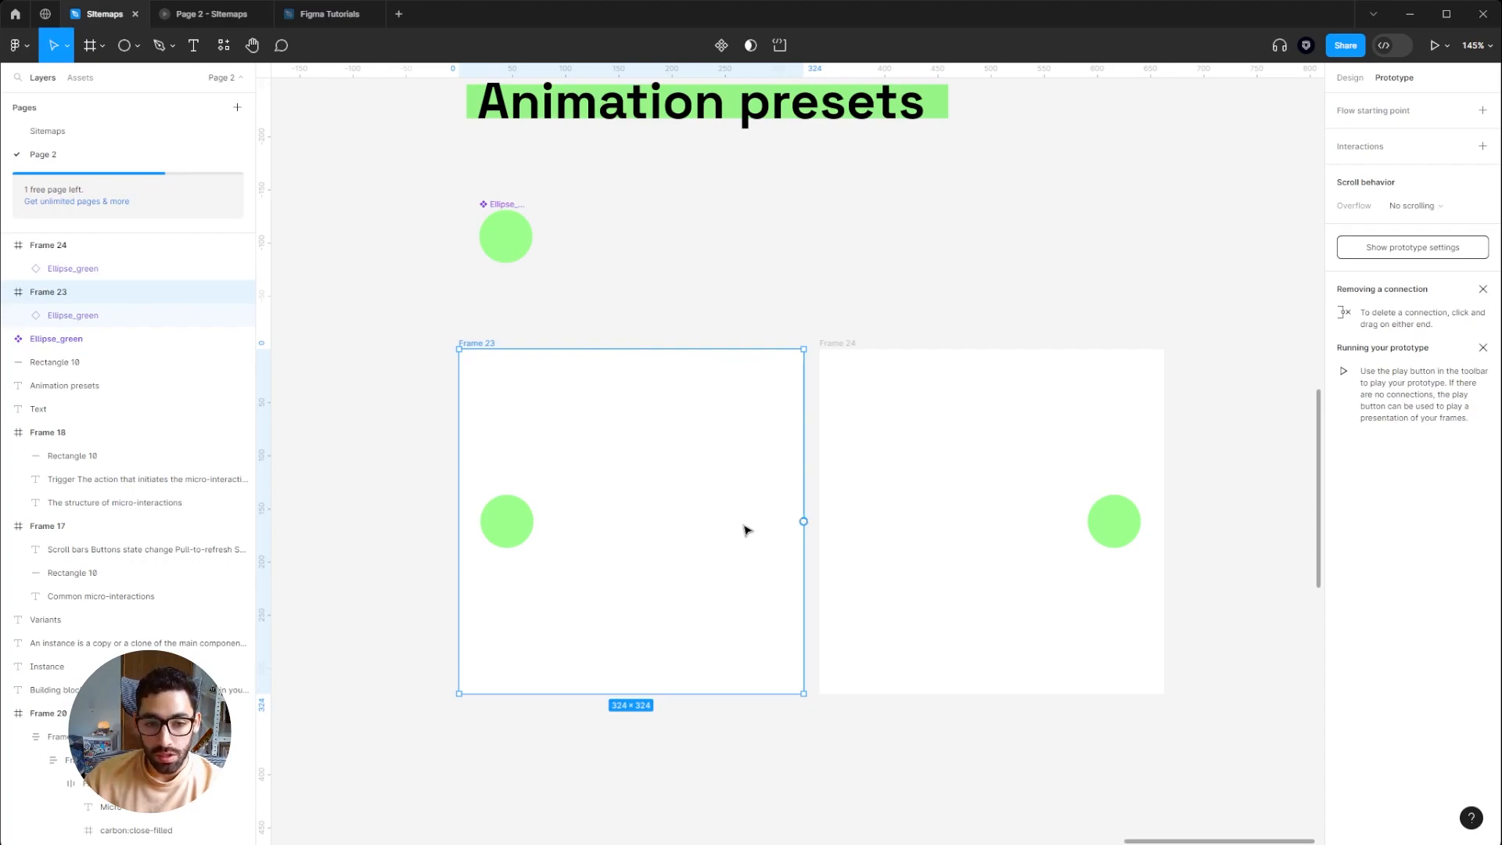
pyautogui.moveTo(803, 521); pyautogui.dragTo(909, 537)
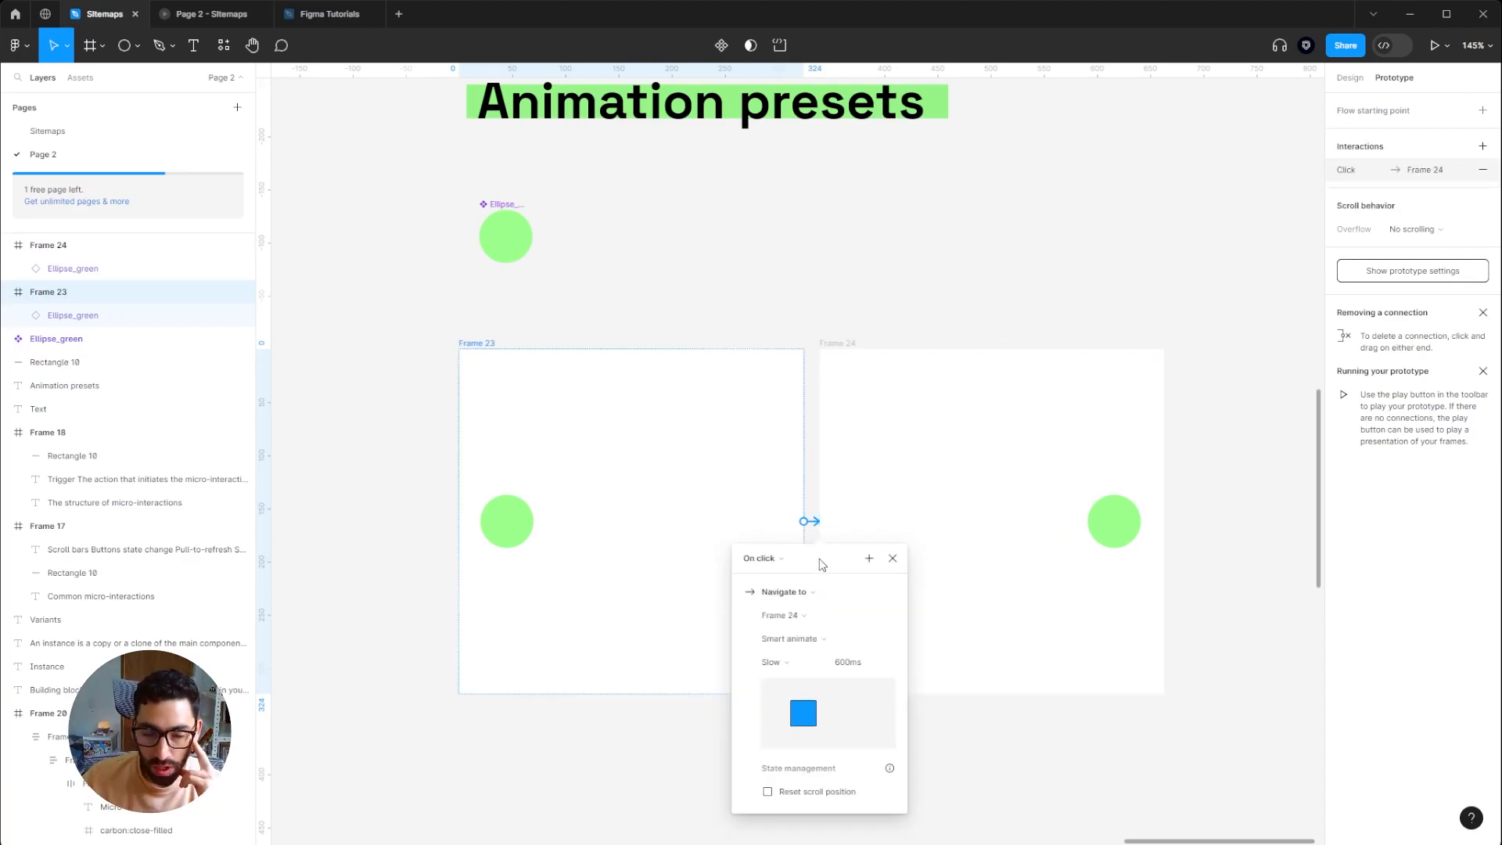
# Step: Examine the trigger and action options available for the connection to Frame 24
pyautogui.click(778, 563)
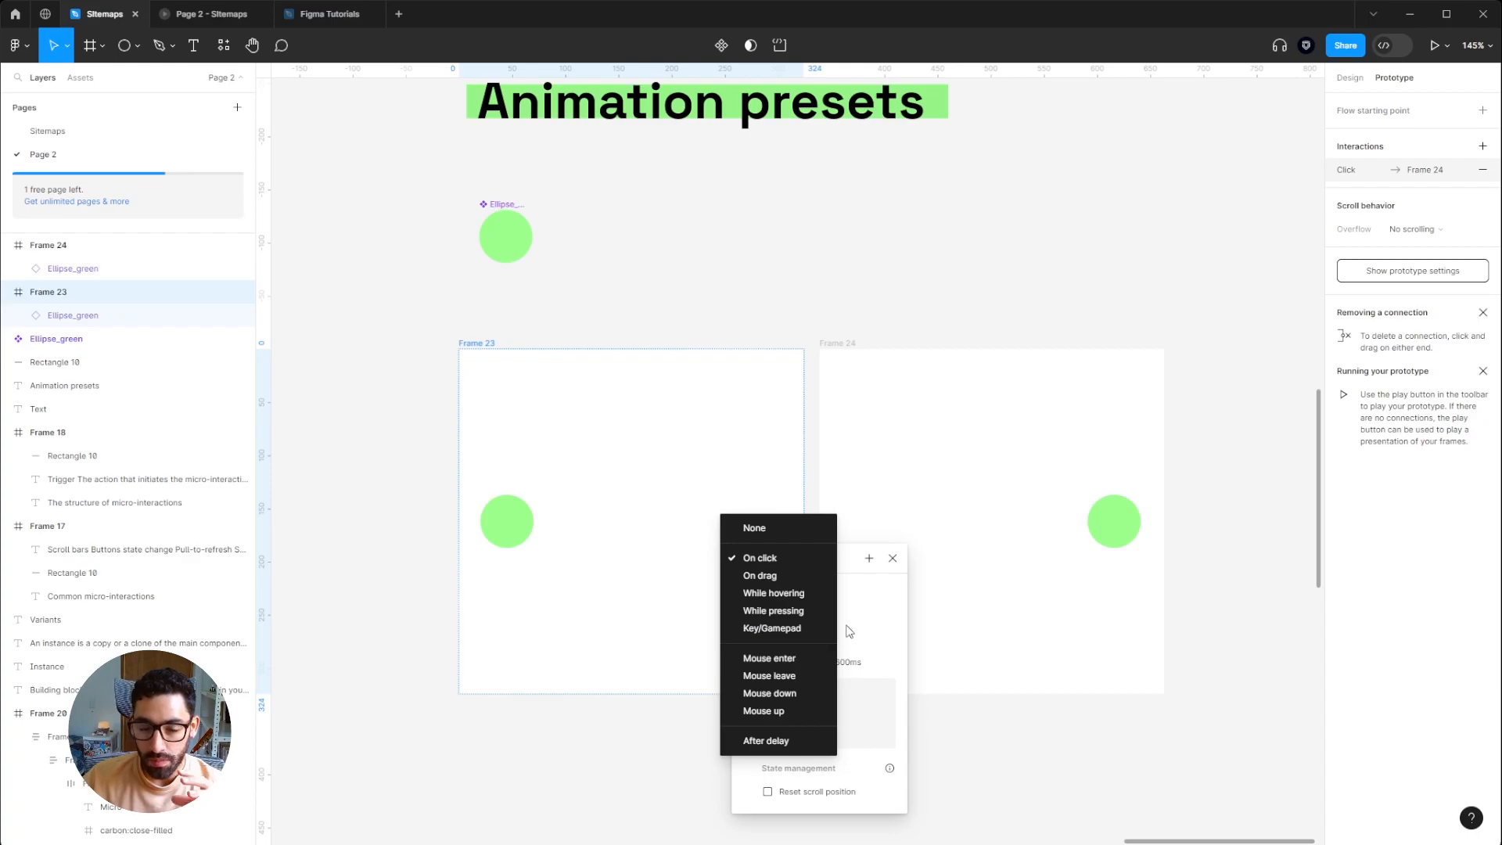
pyautogui.click(792, 565)
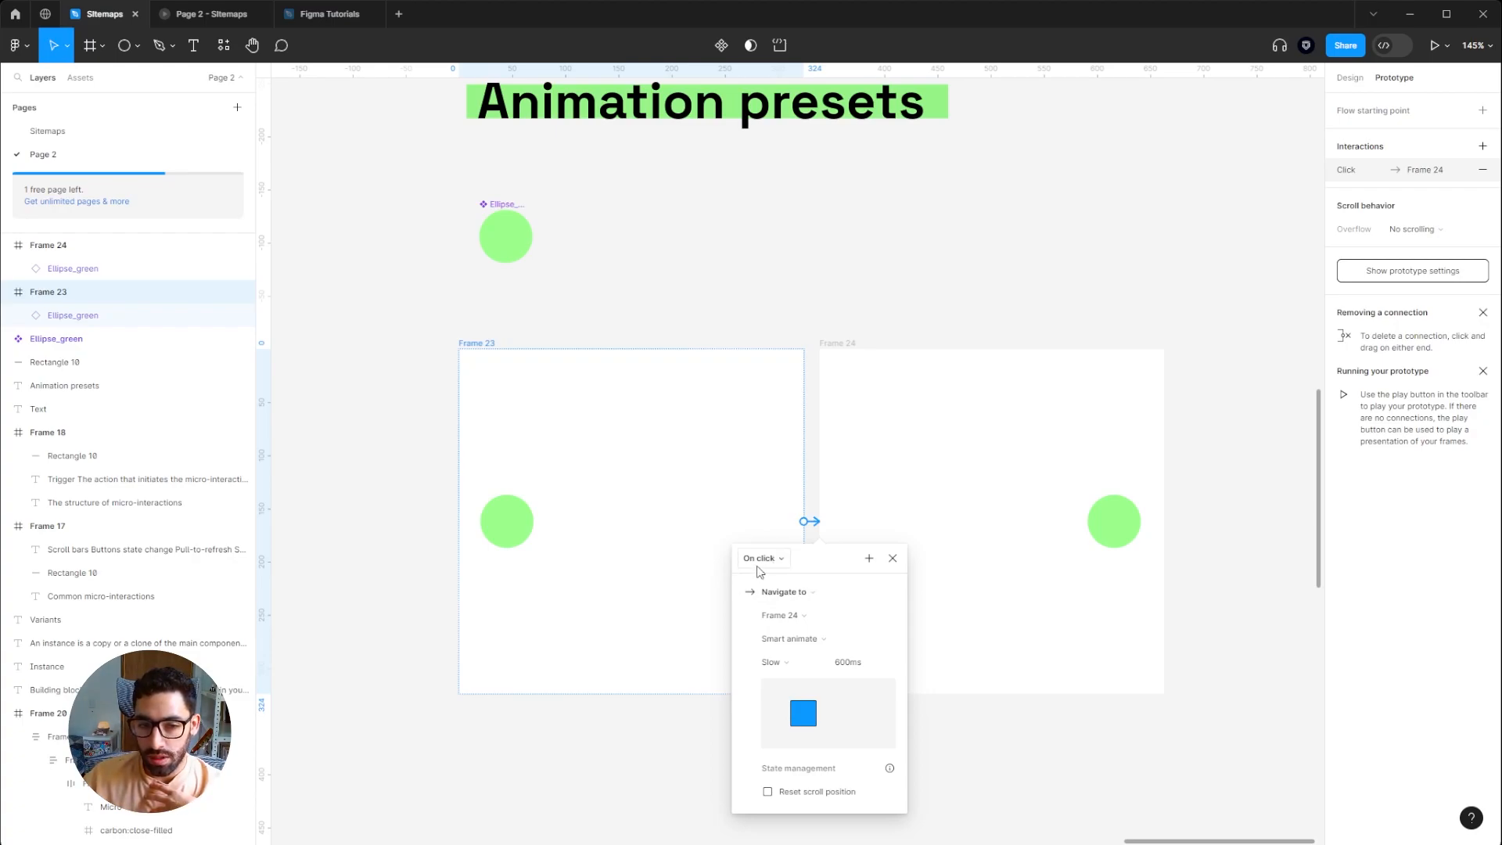
pyautogui.click(829, 599)
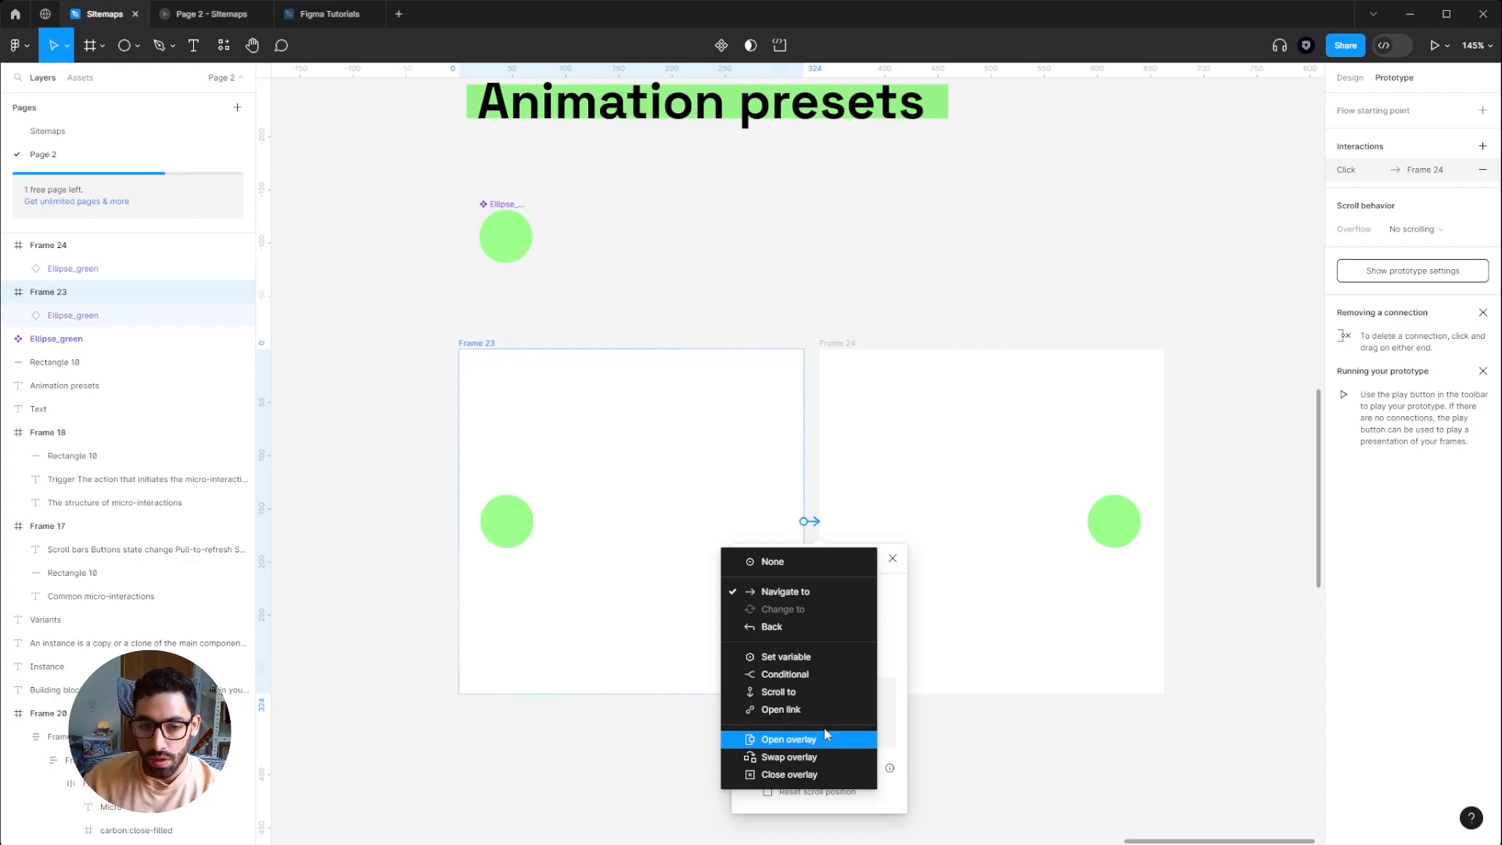
pyautogui.click(808, 600)
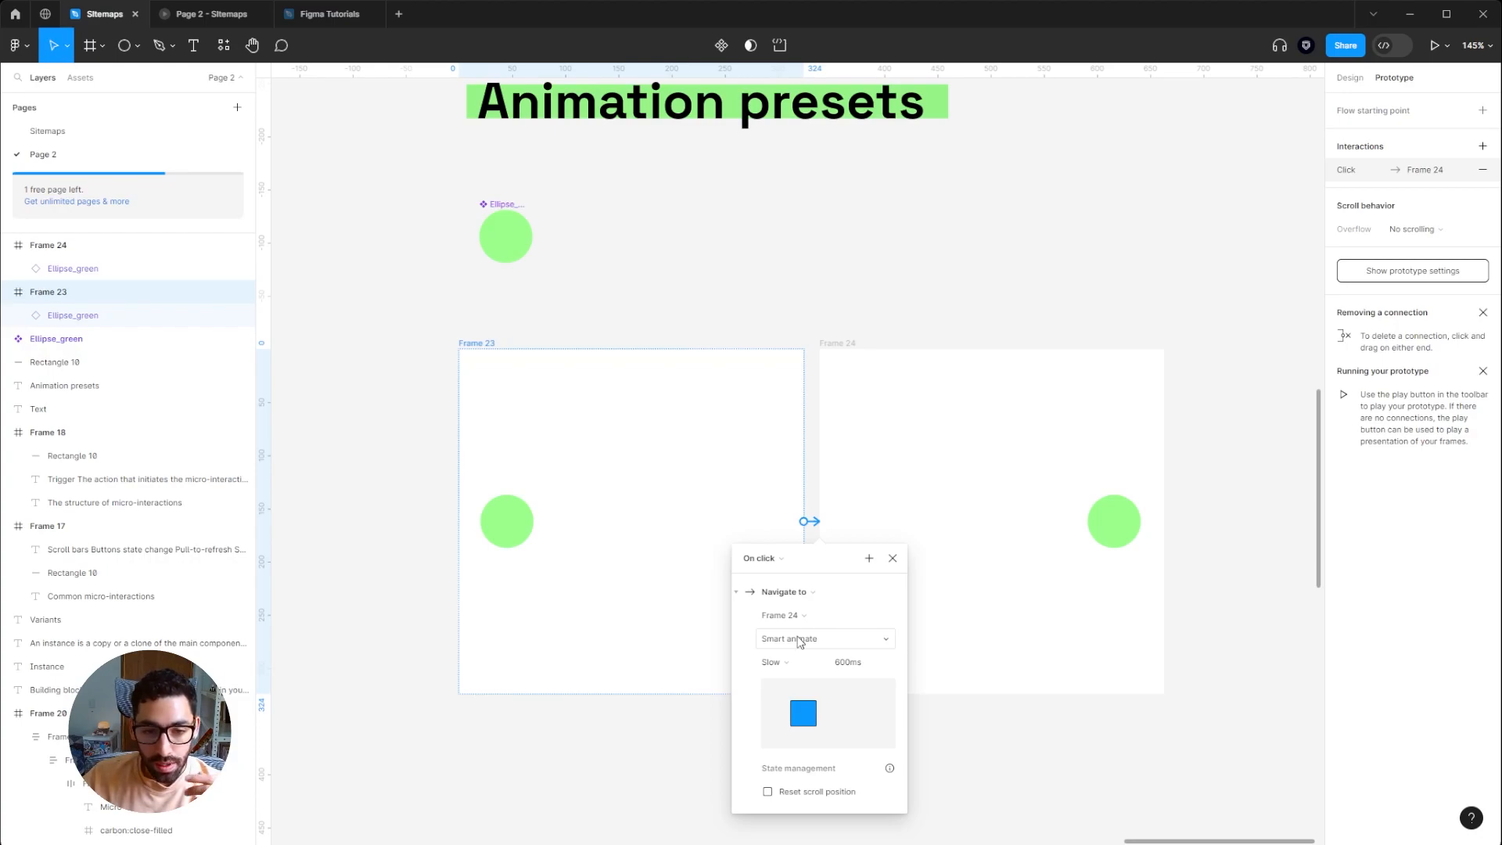
# Step: Set the connection's animation to Instant
pyautogui.click(799, 642)
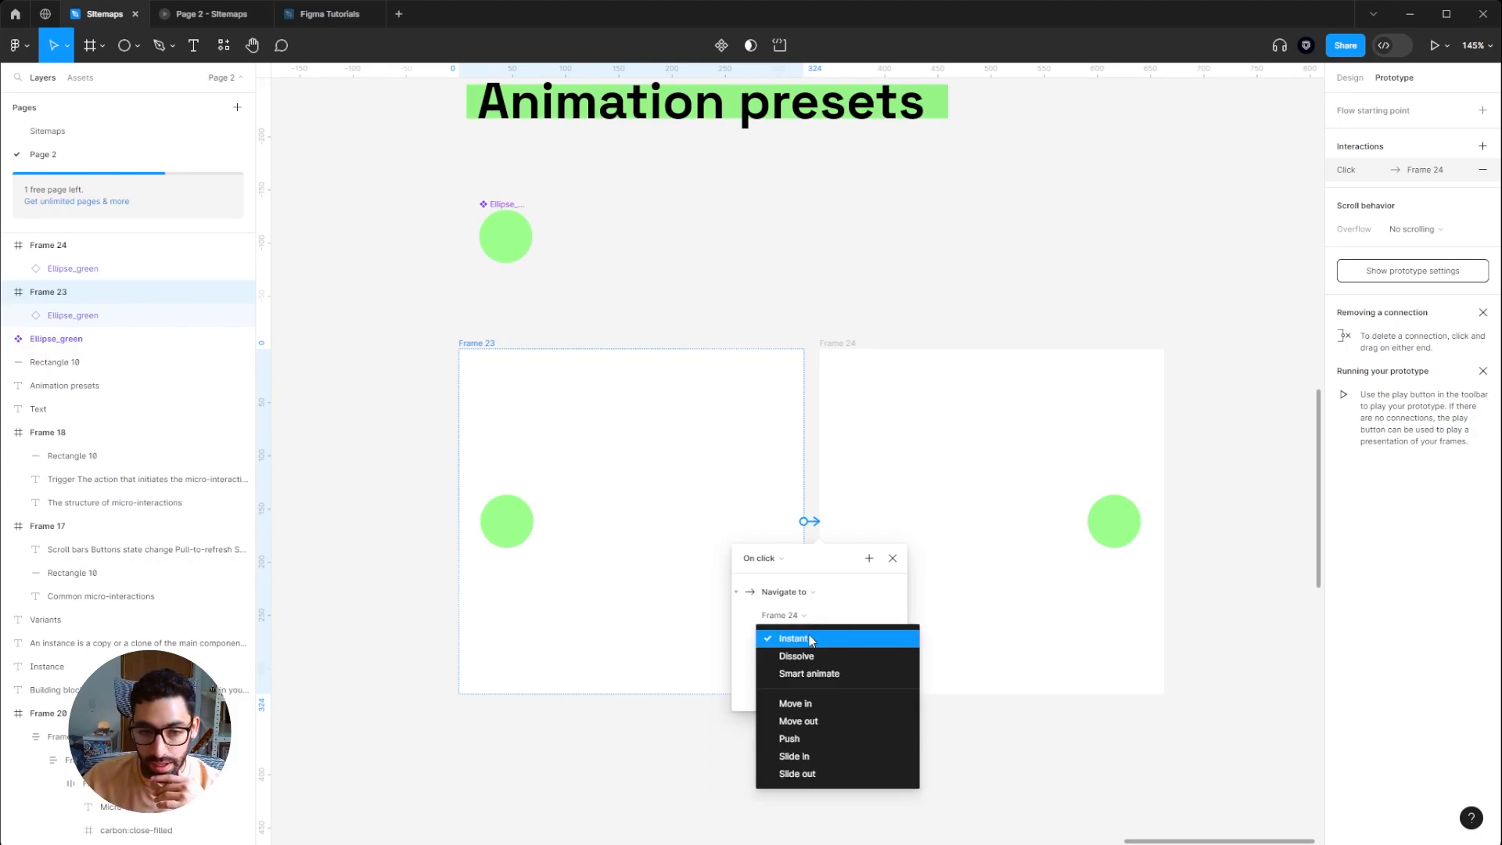
pyautogui.click(810, 640)
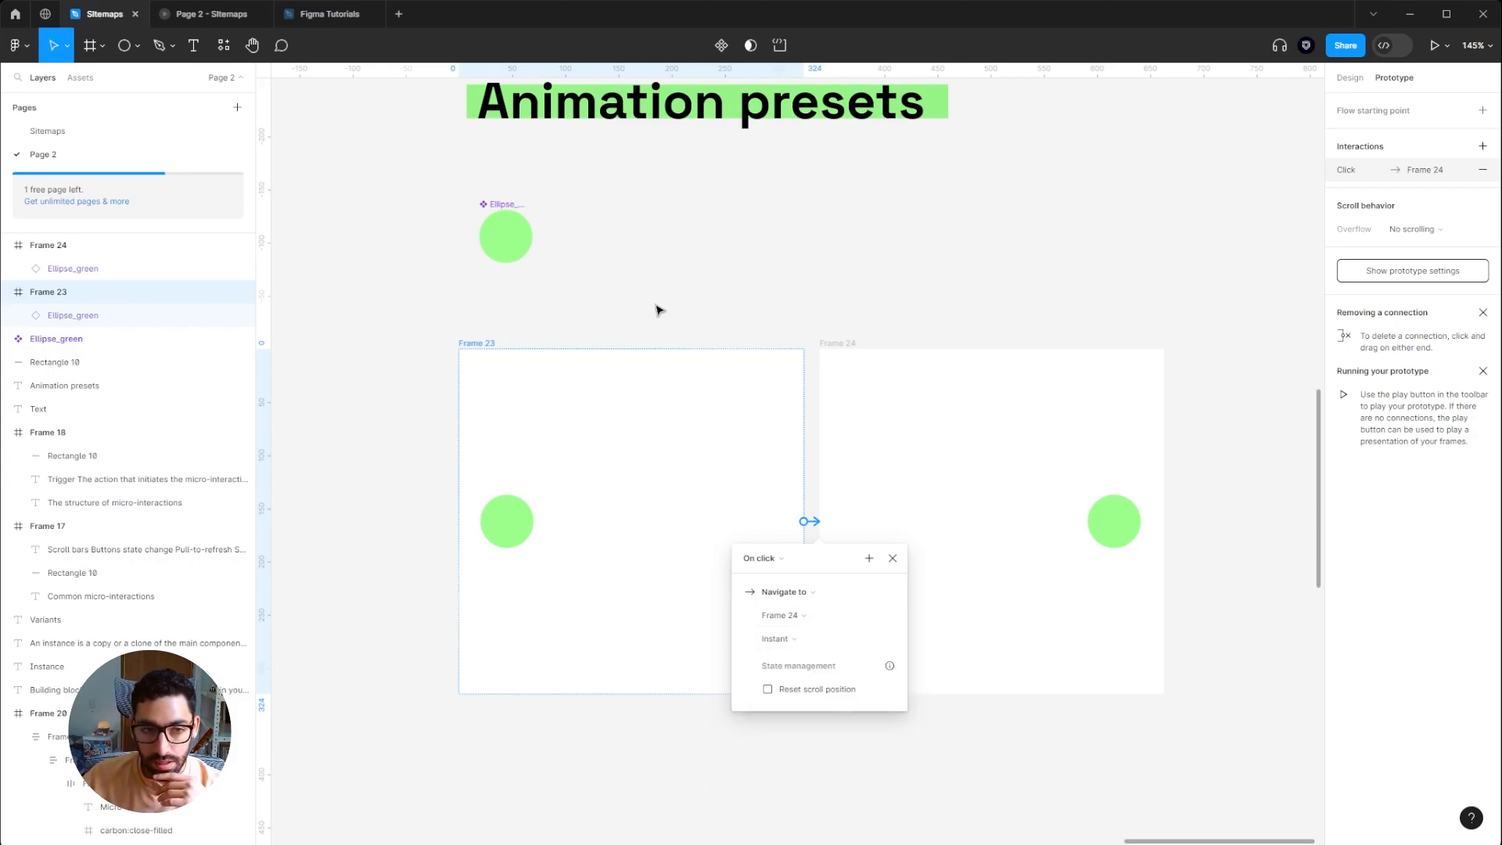
pyautogui.click(649, 266)
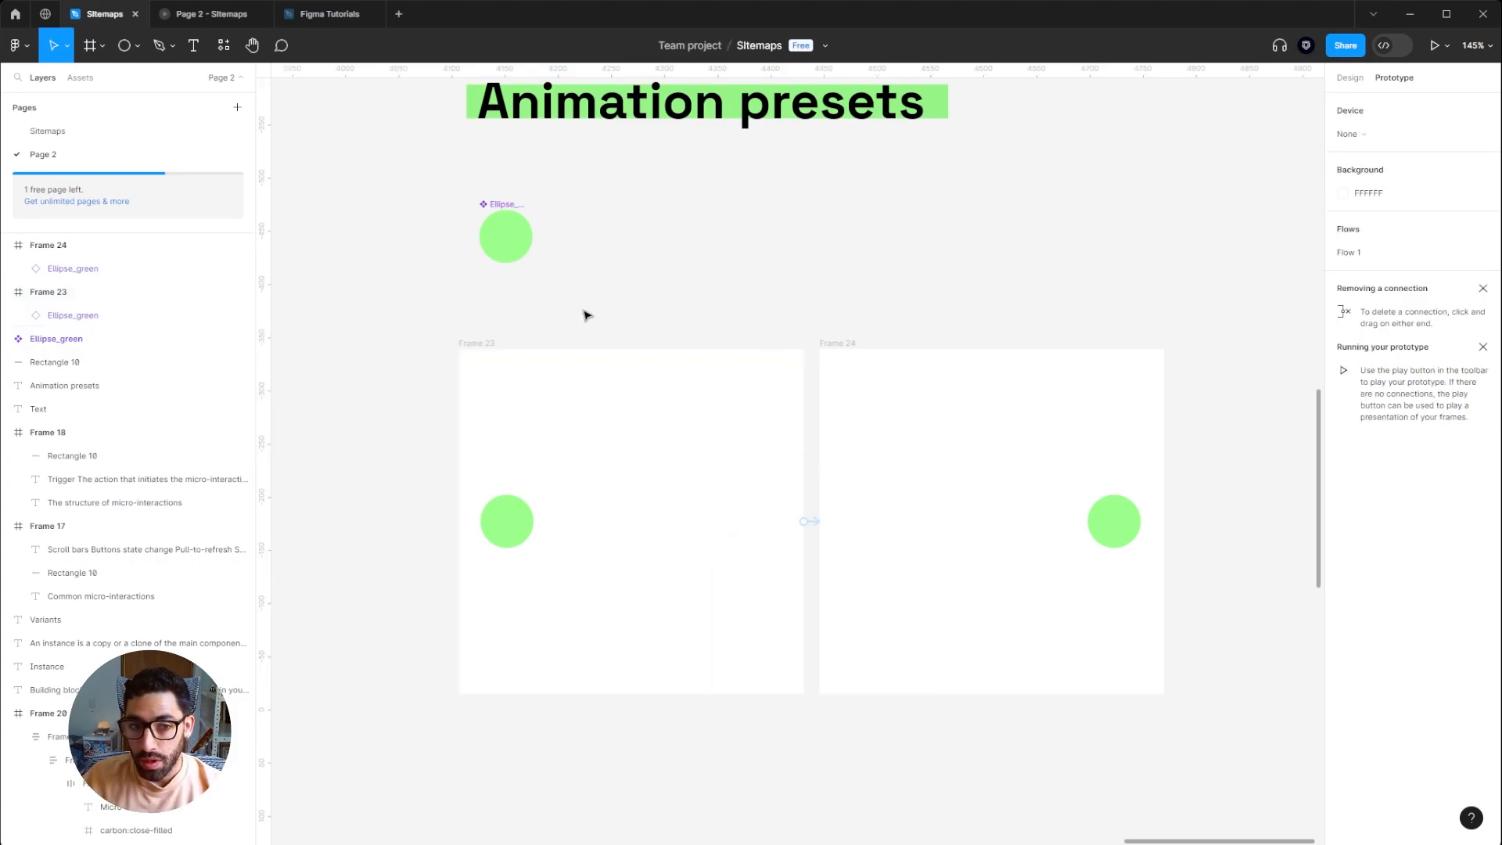
# Step: Make Frame 23 a flow starting point and play its transition in the inline preview
pyautogui.click(476, 344)
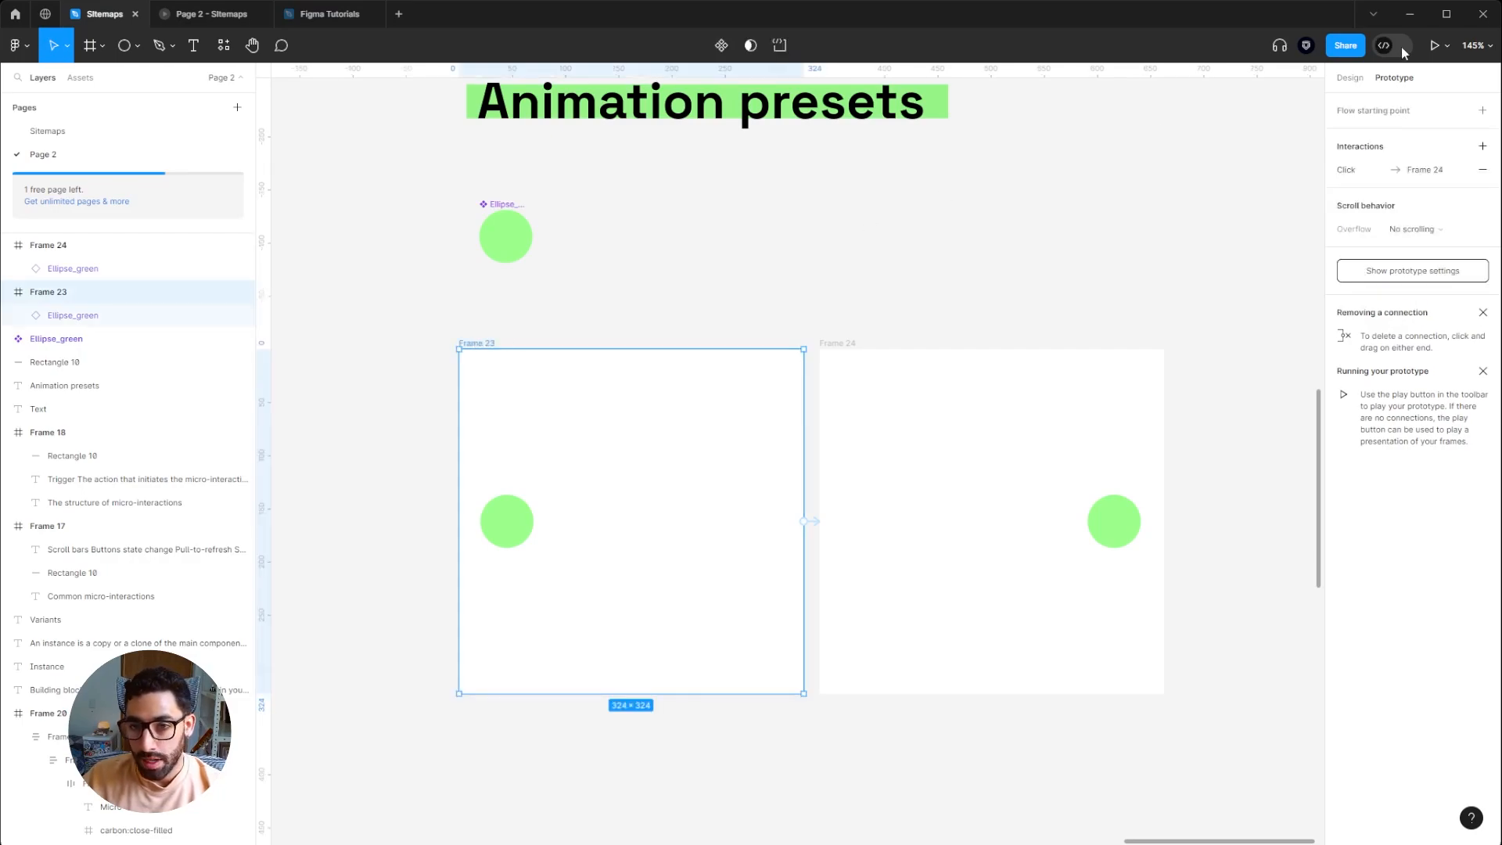
pyautogui.click(1481, 114)
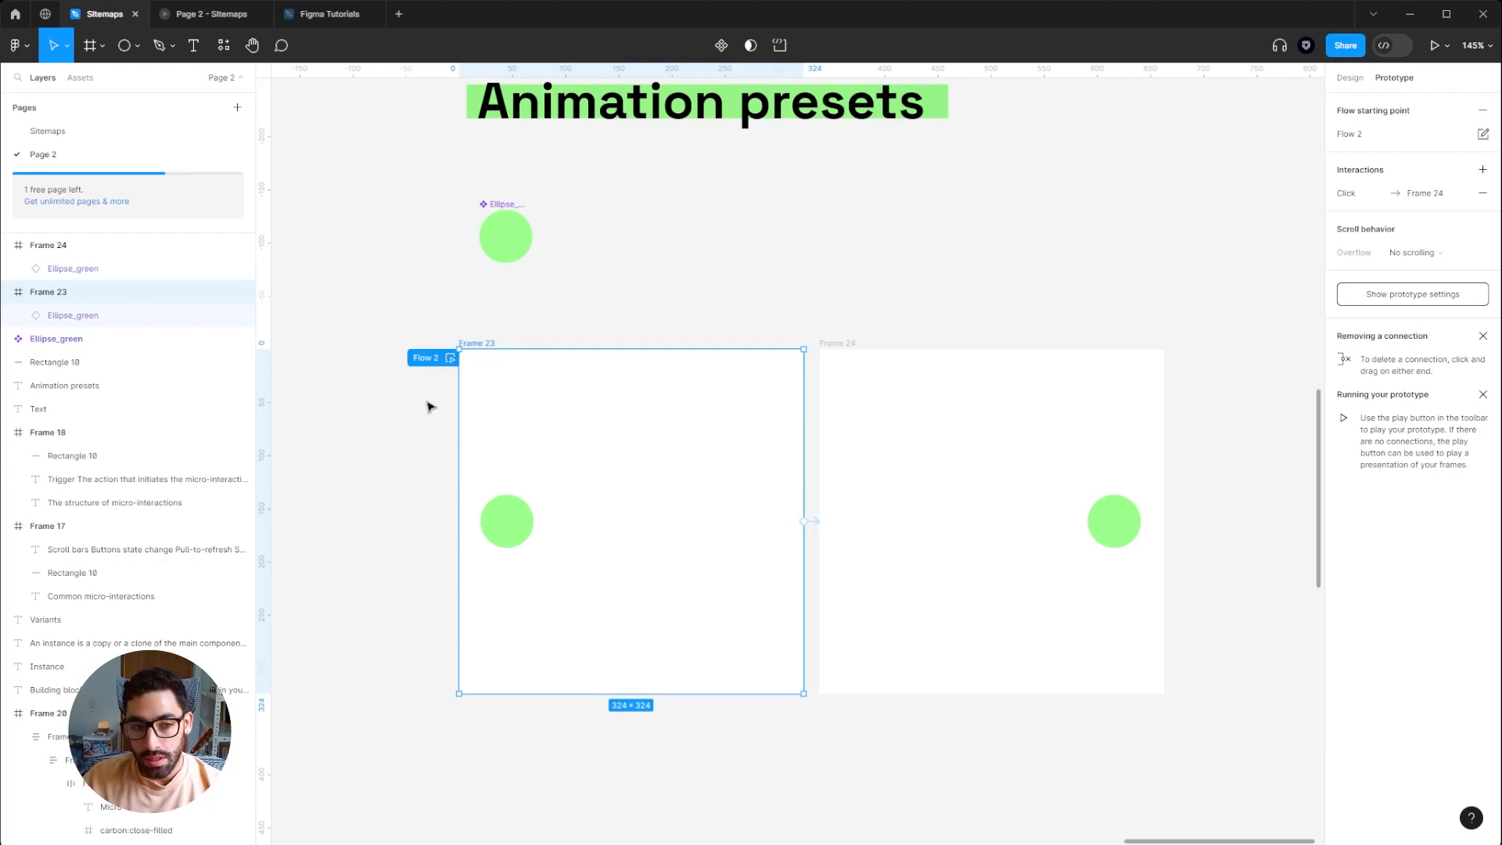
pyautogui.click(451, 358)
pyautogui.moveTo(423, 201); pyautogui.dragTo(417, 201)
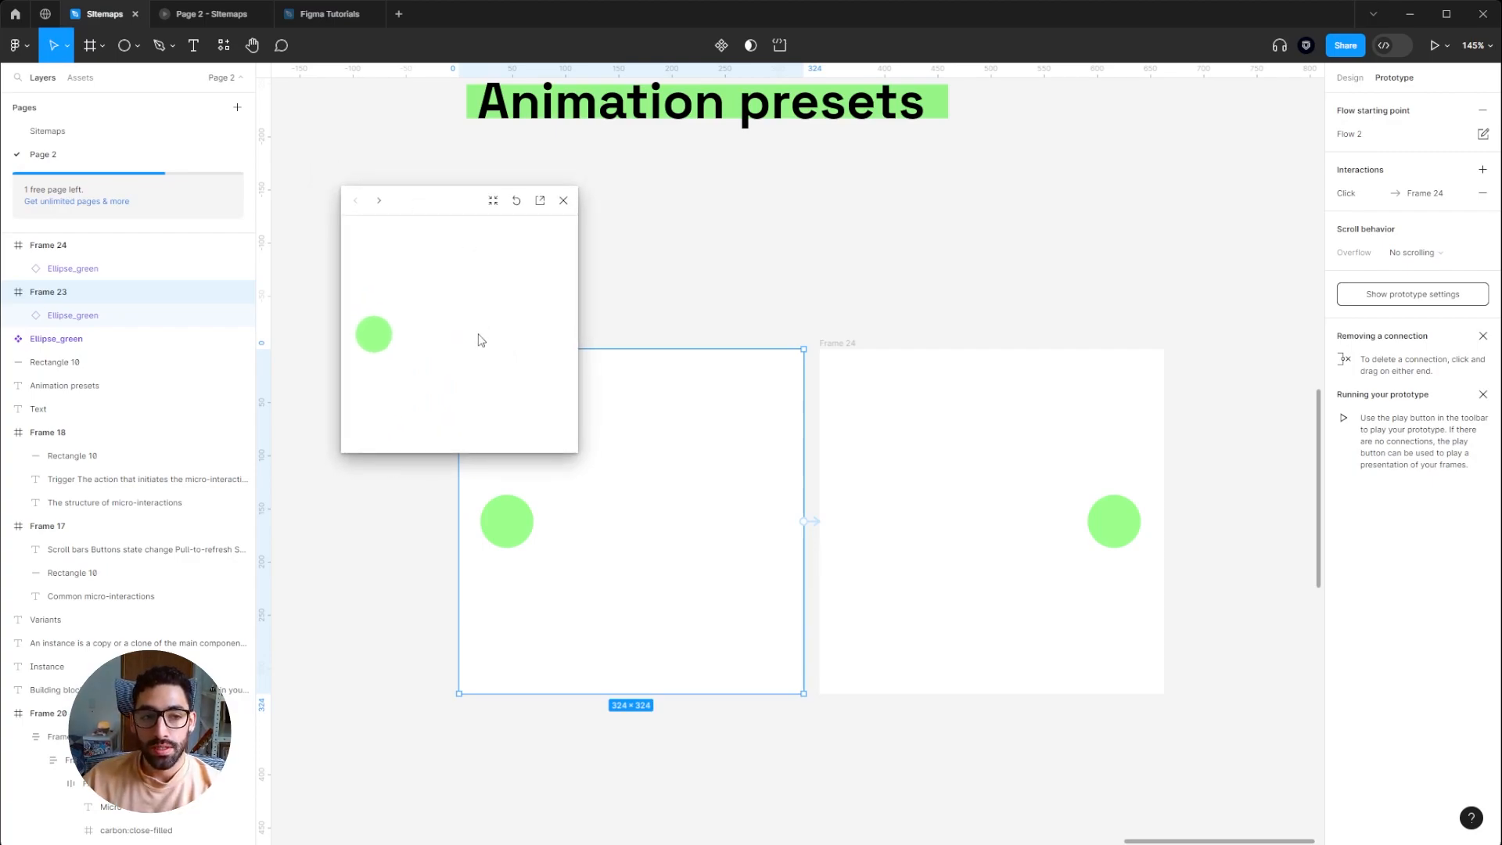
pyautogui.click(472, 278)
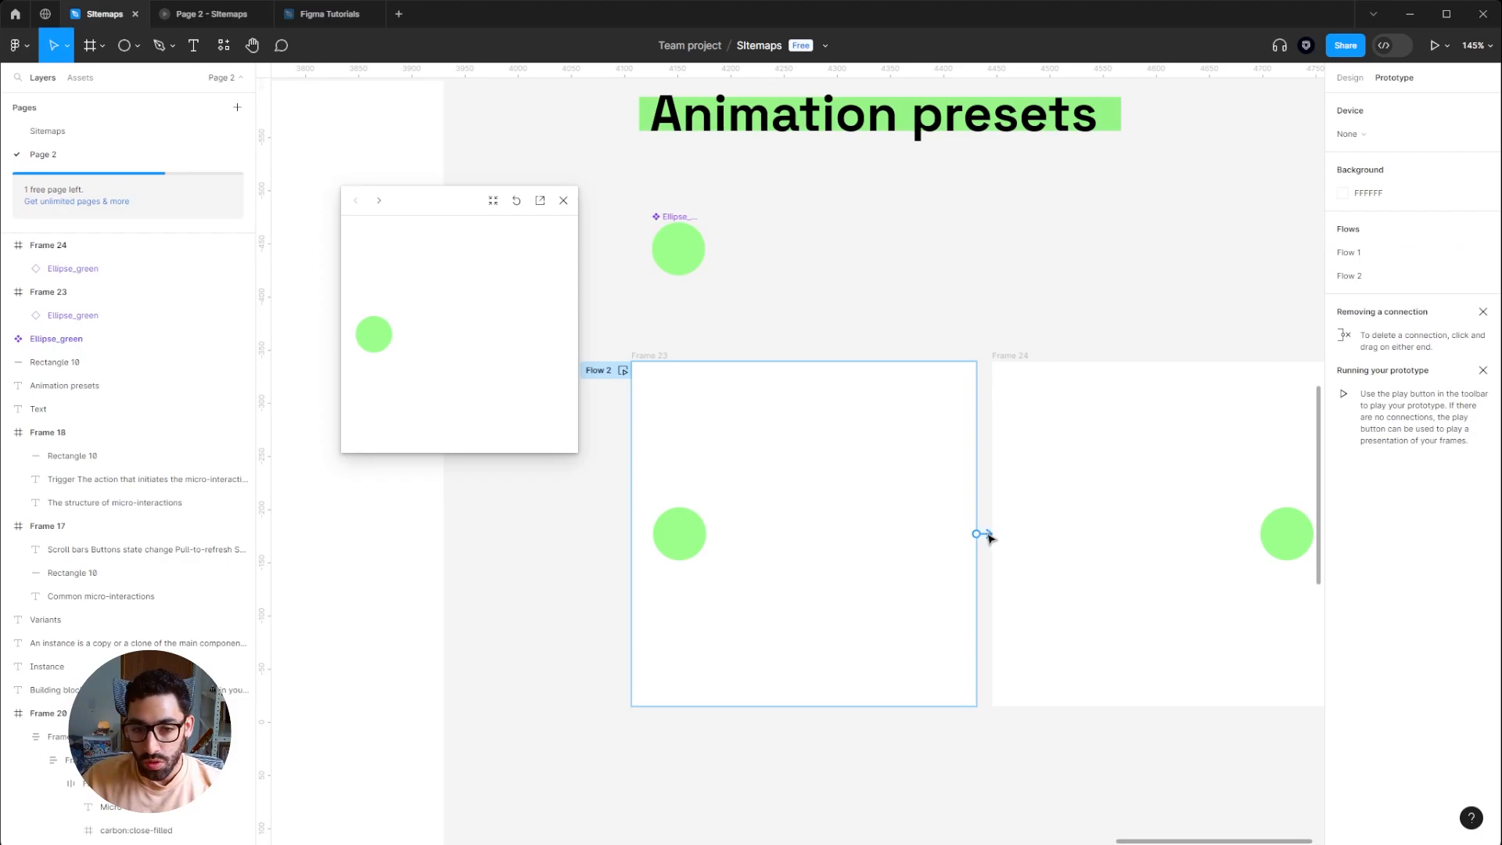
# Step: Change the Frame 23 connection's animation to Dissolve and play the transition in the preview
pyautogui.click(981, 534)
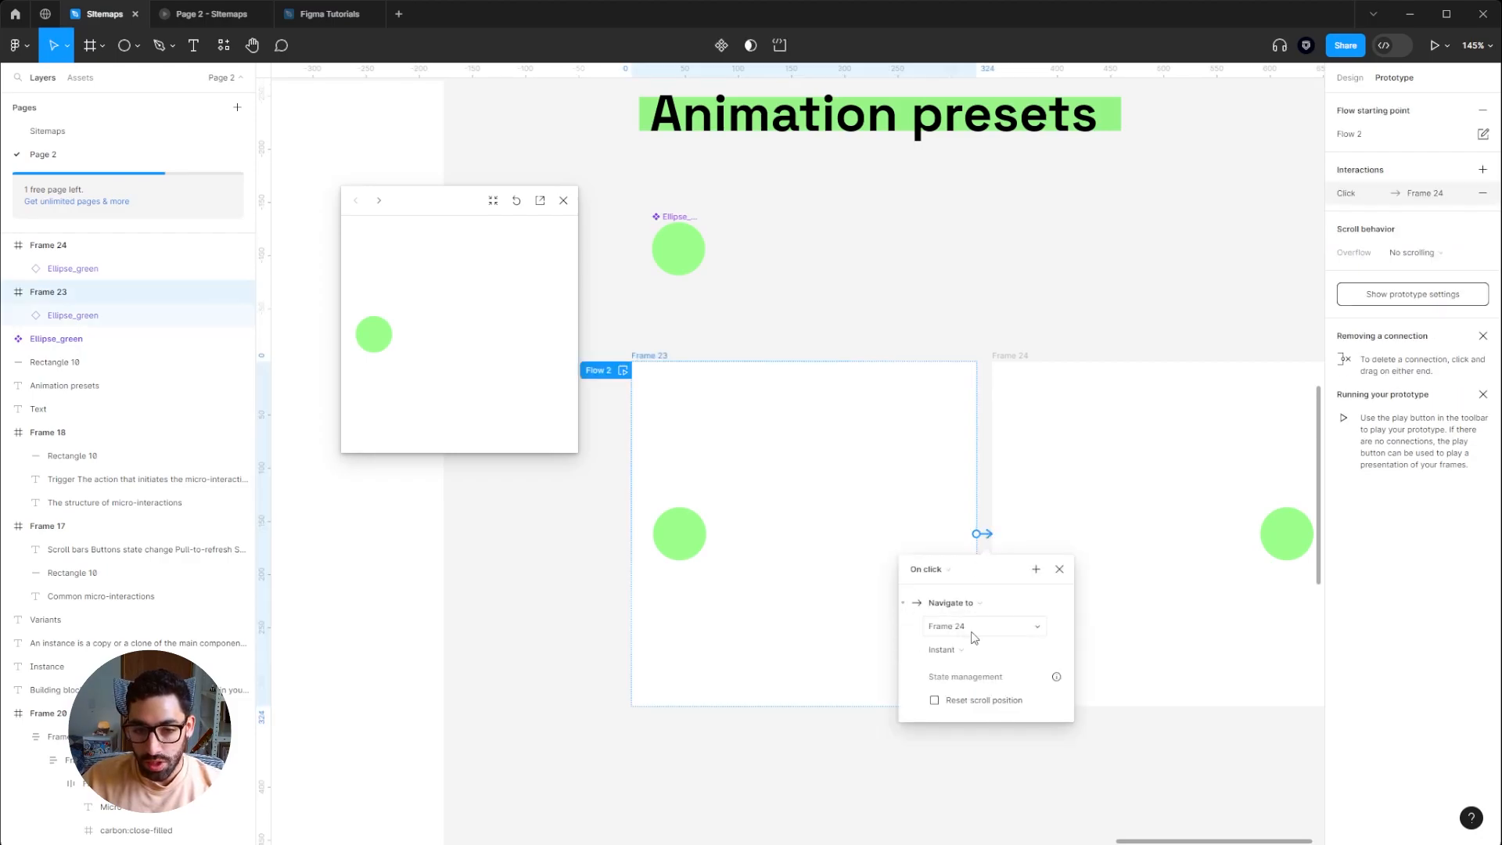
pyautogui.click(962, 652)
pyautogui.click(966, 669)
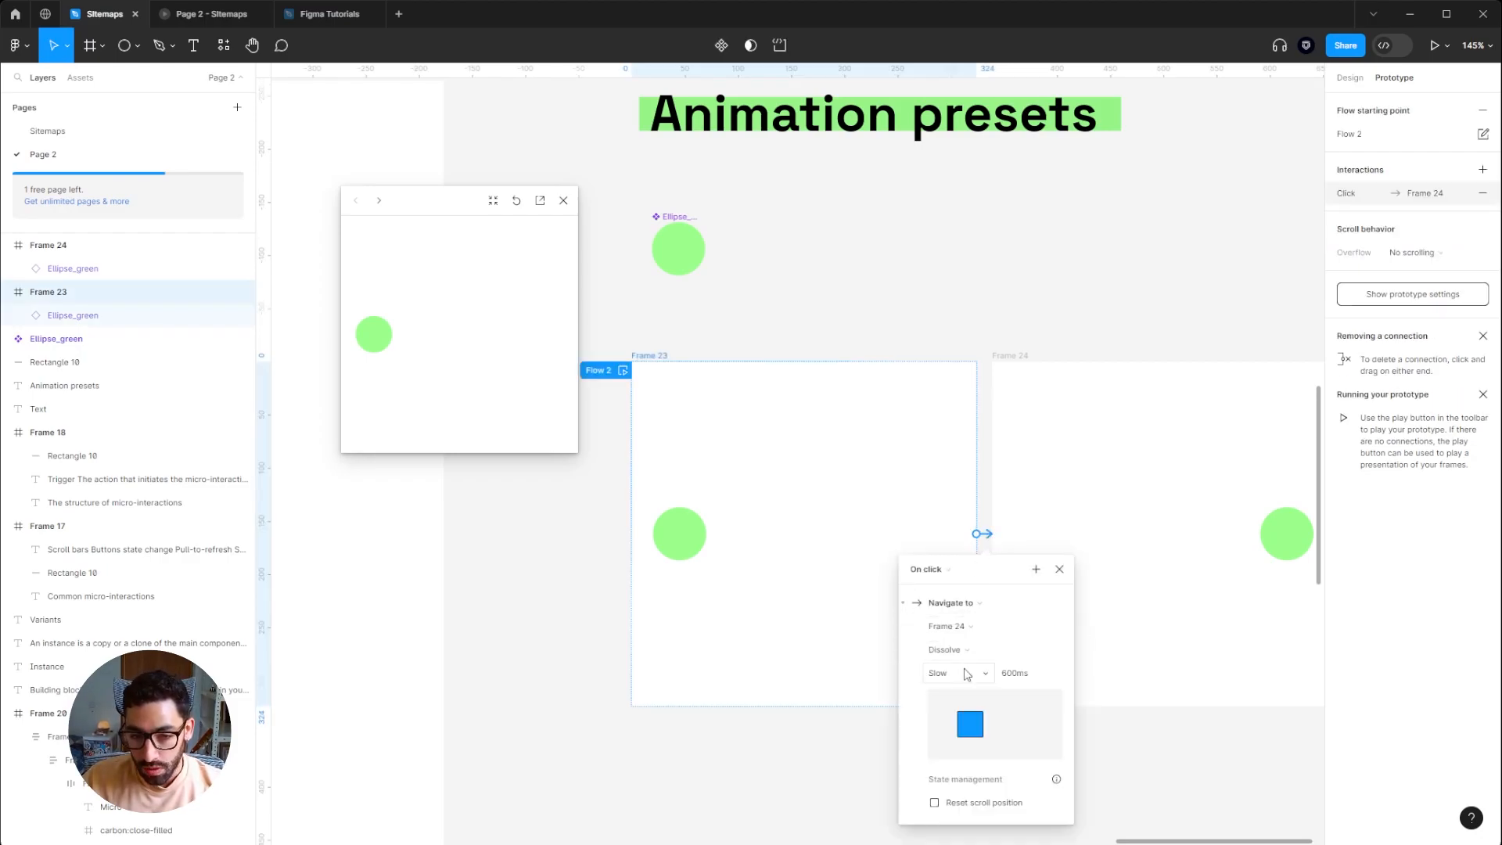
pyautogui.click(511, 286)
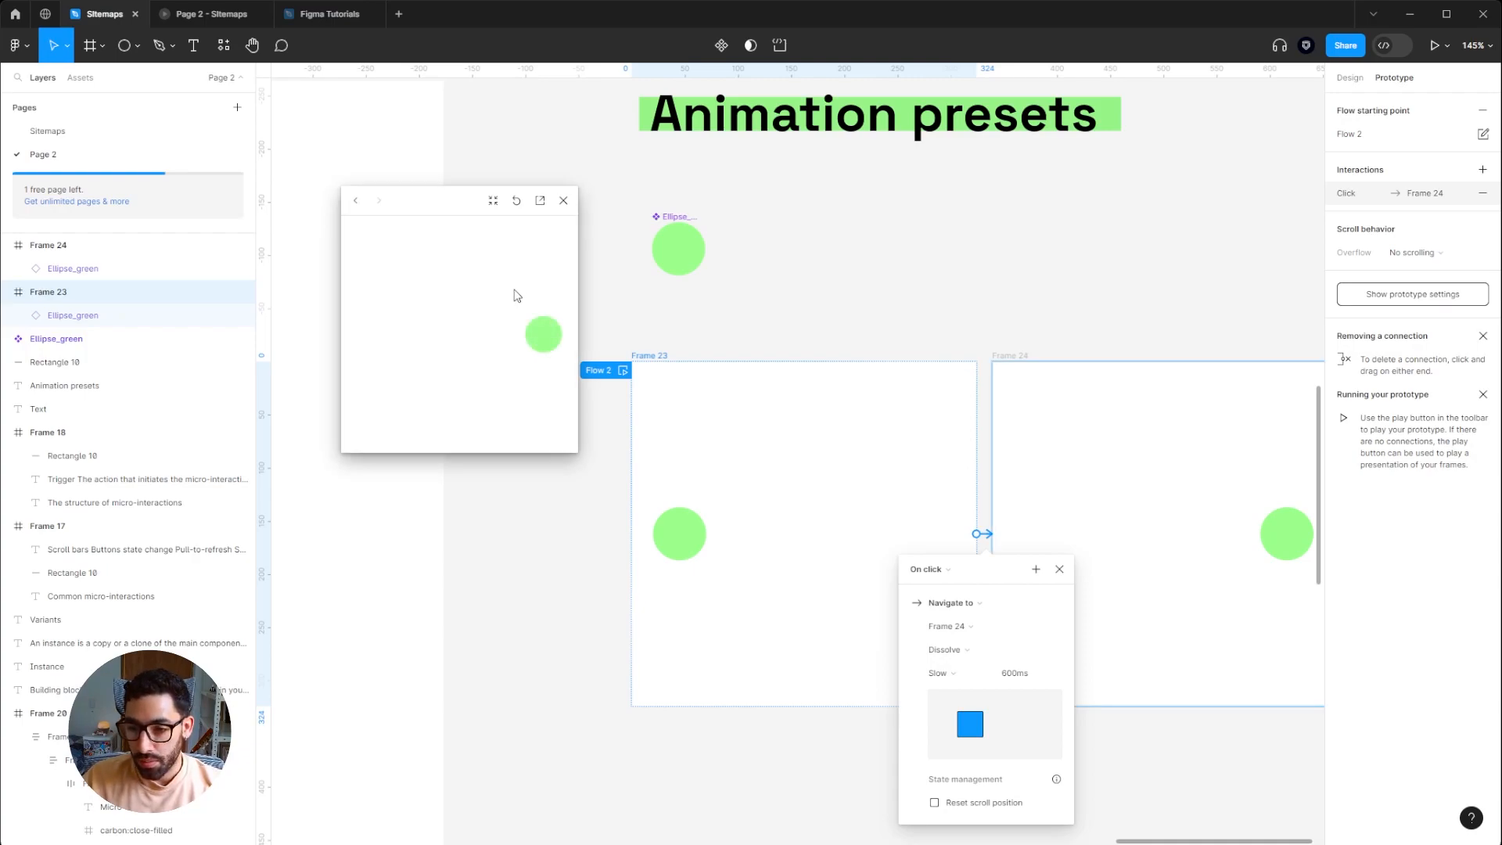
# Step: Replay the Dissolve transition in the preview, and play it again with the connection's animation set to Smart animate
pyautogui.press('r')
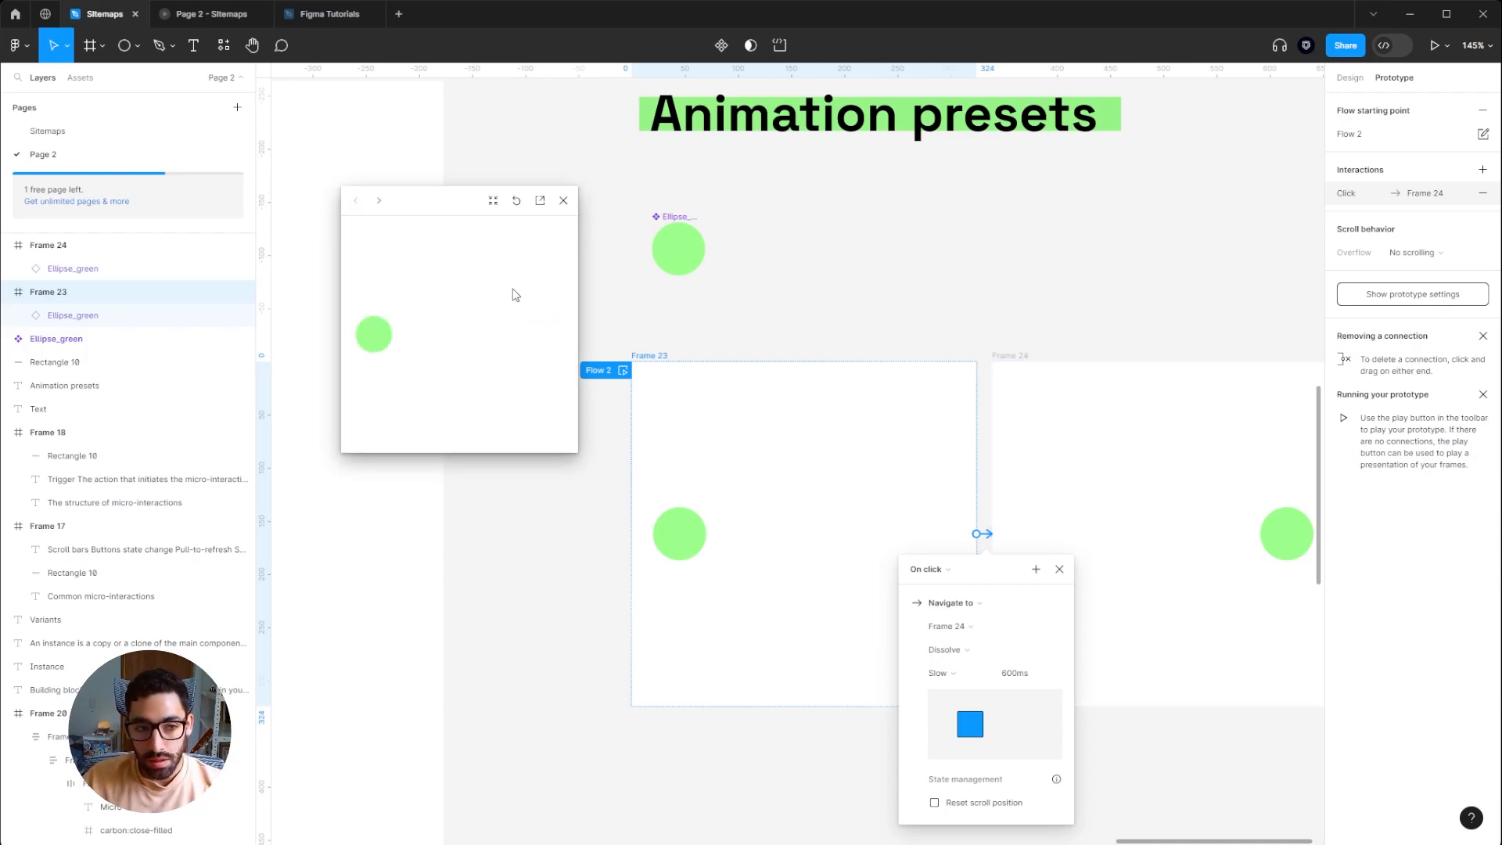
pyautogui.click(467, 271)
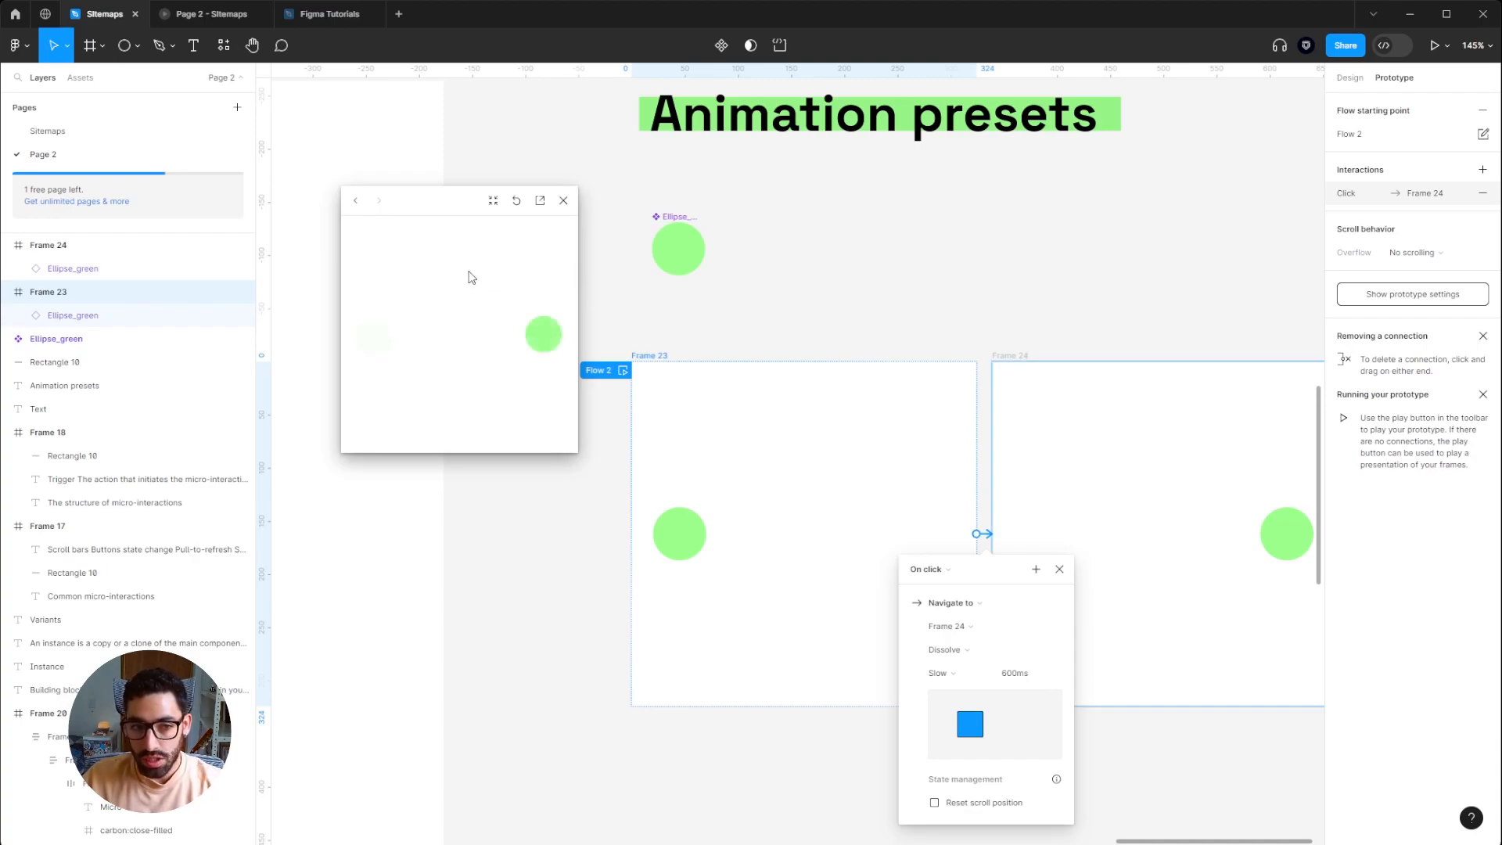
pyautogui.click(946, 649)
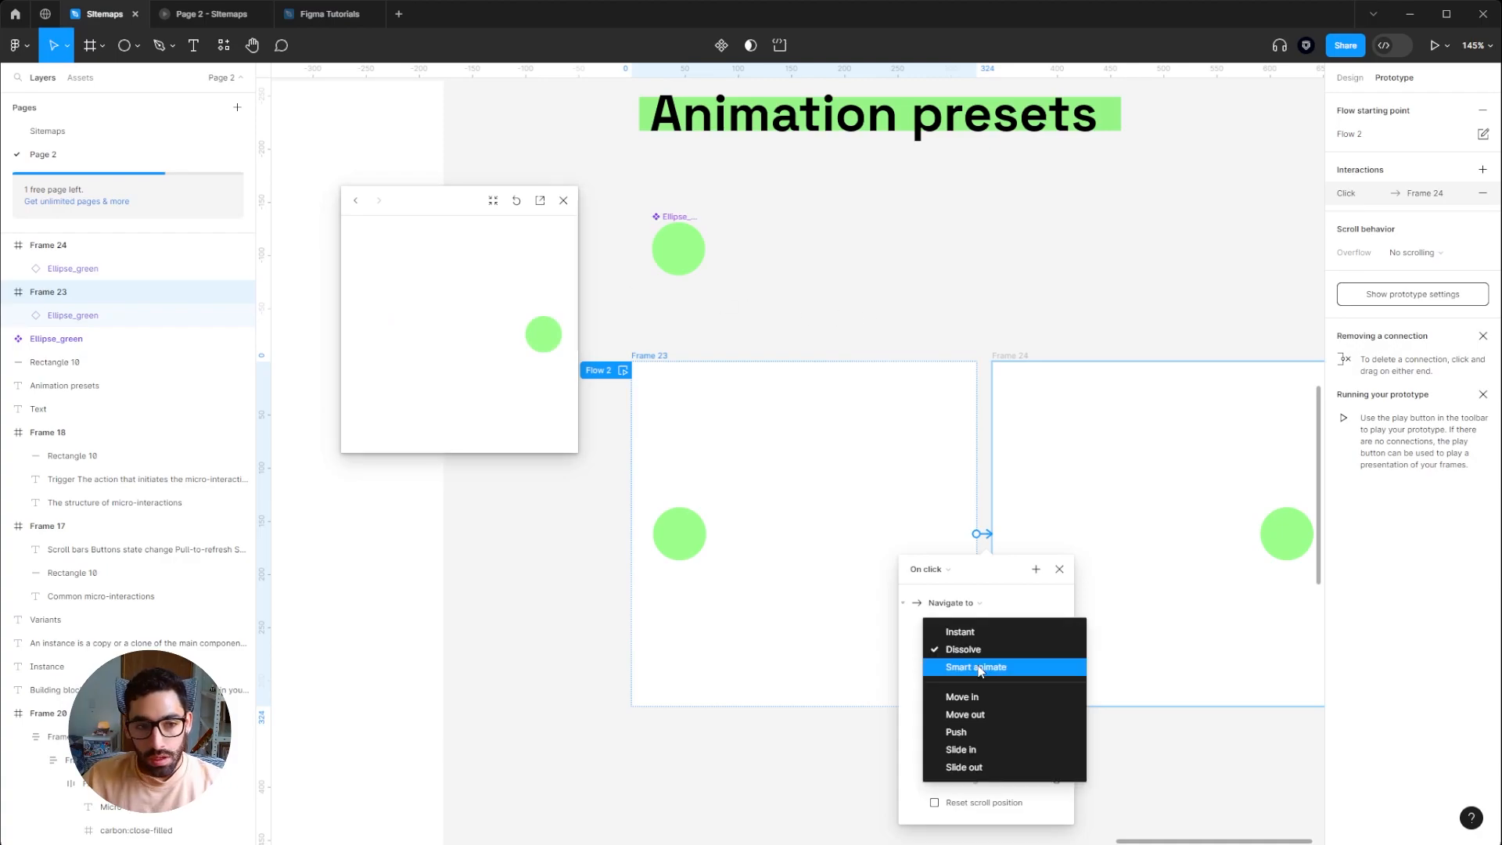
pyautogui.click(978, 670)
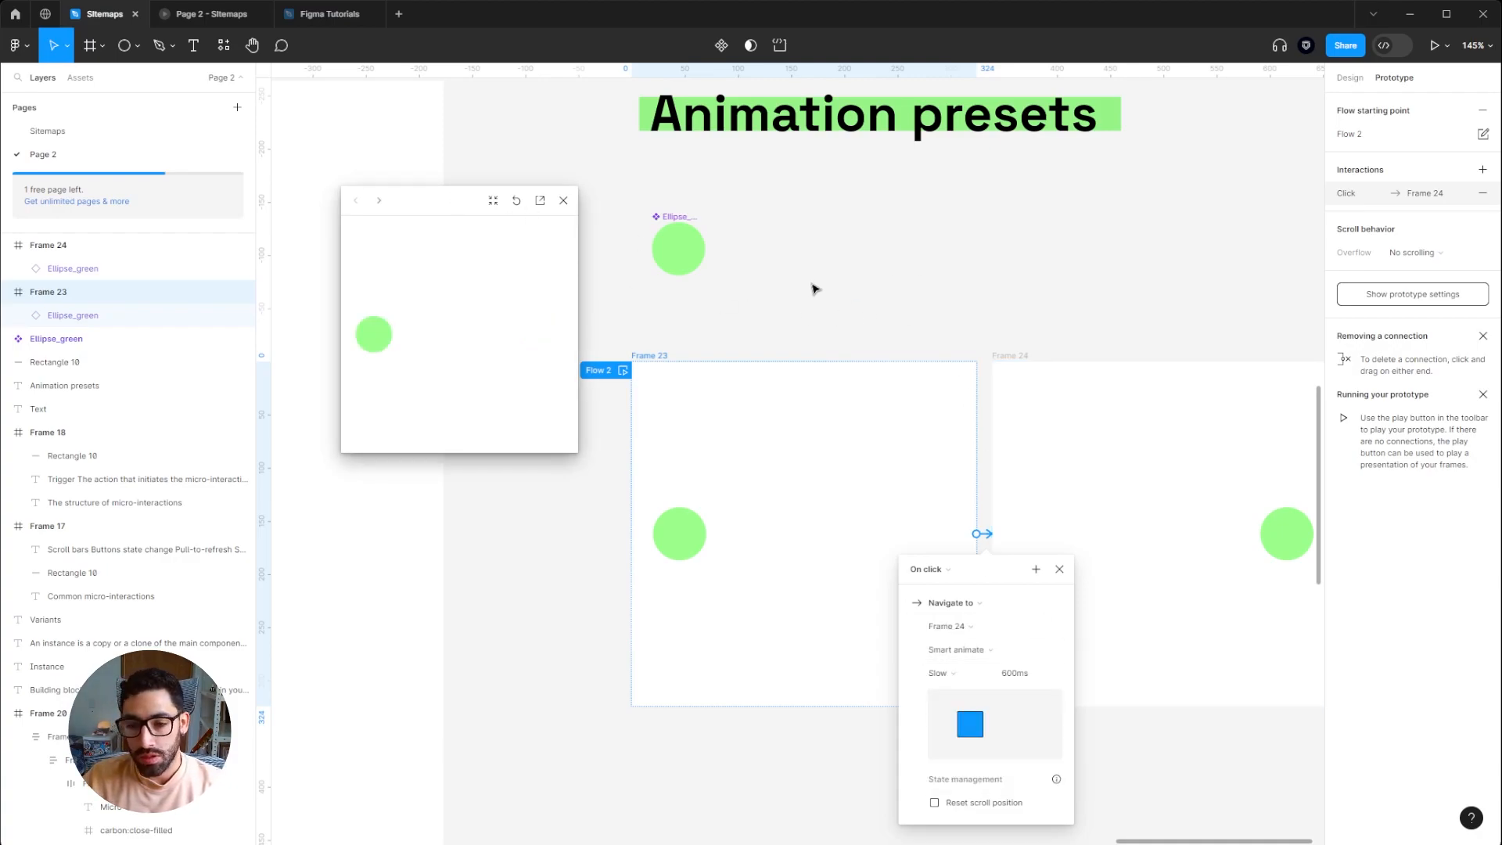
pyautogui.click(483, 279)
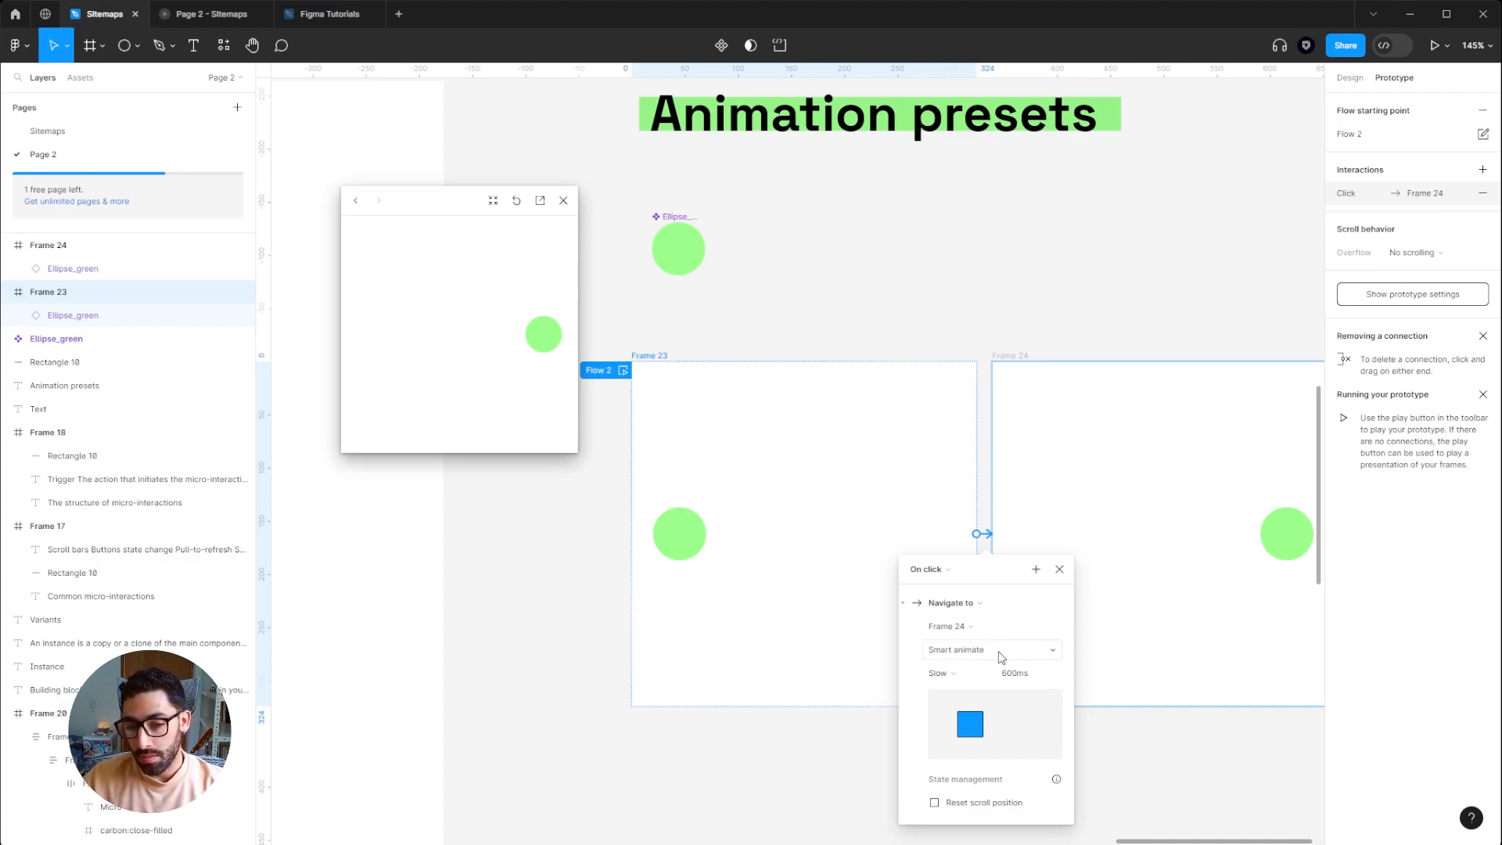
# Step: Change the Smart animate easing to Bouncy and replay the transition in the preview
pyautogui.click(974, 684)
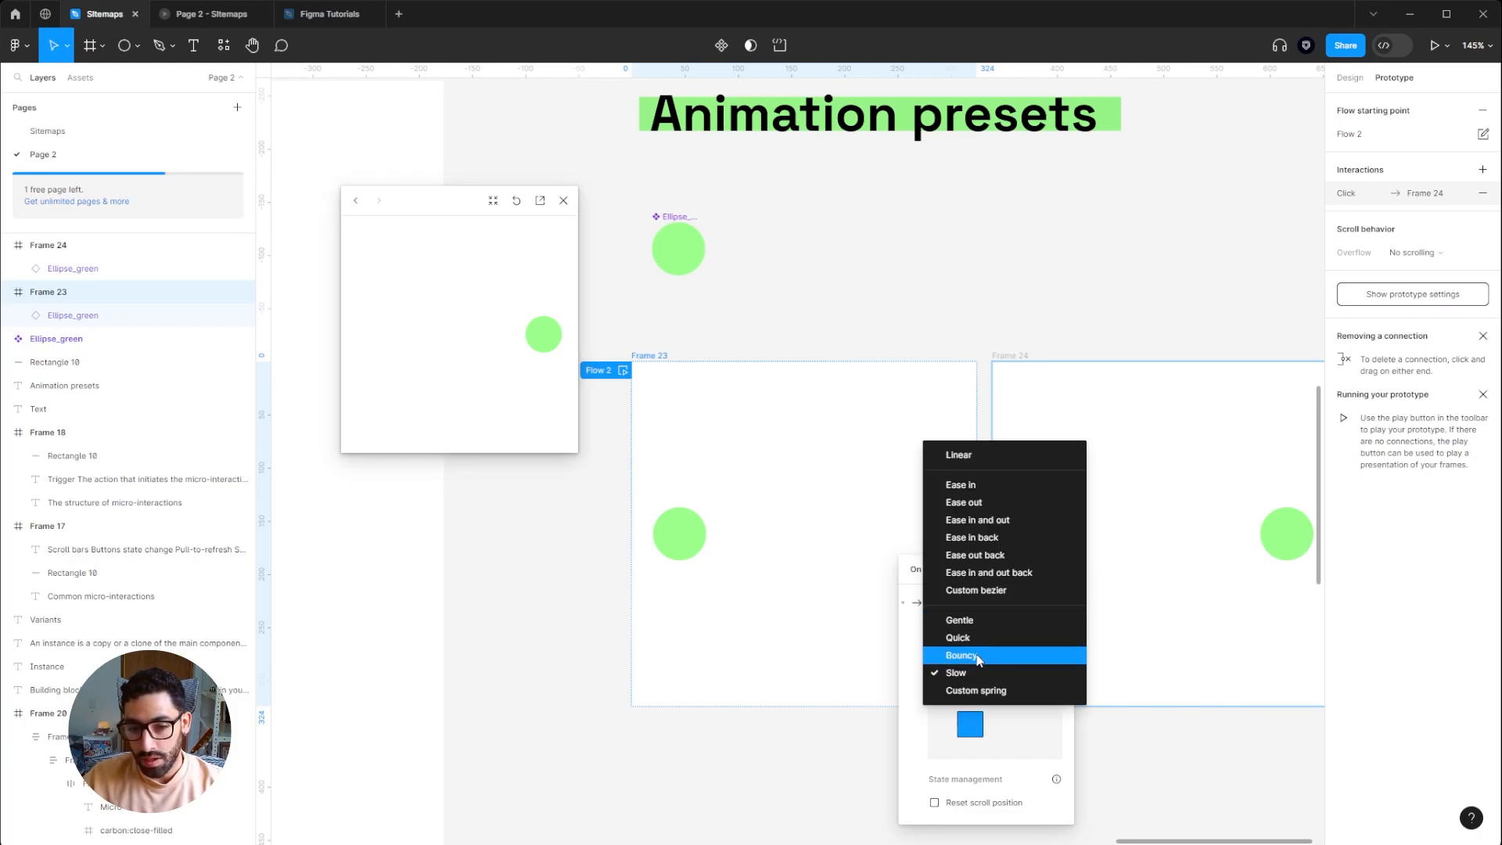
pyautogui.click(977, 659)
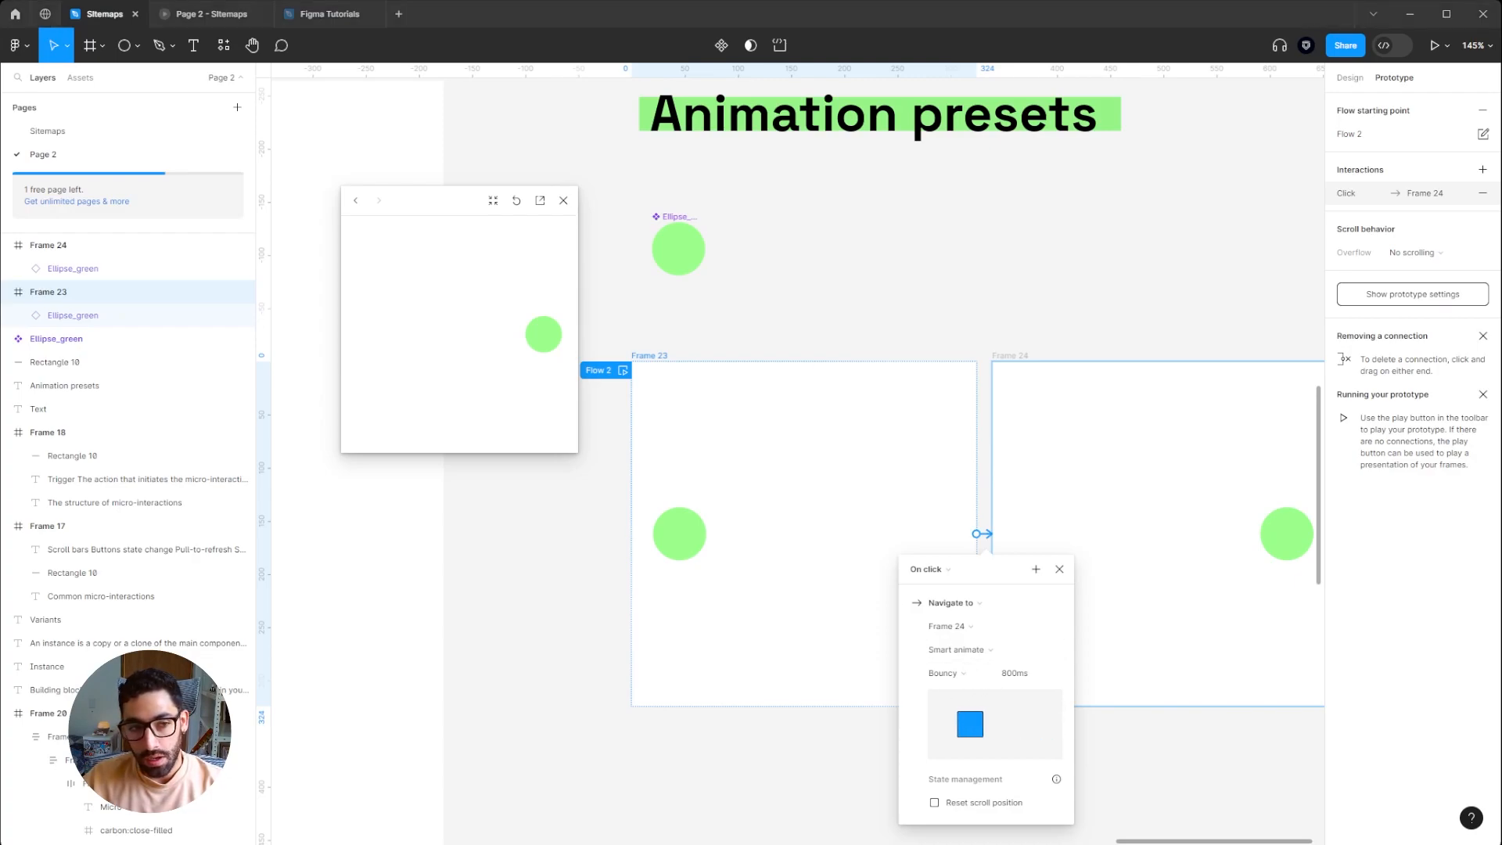
pyautogui.press('r')
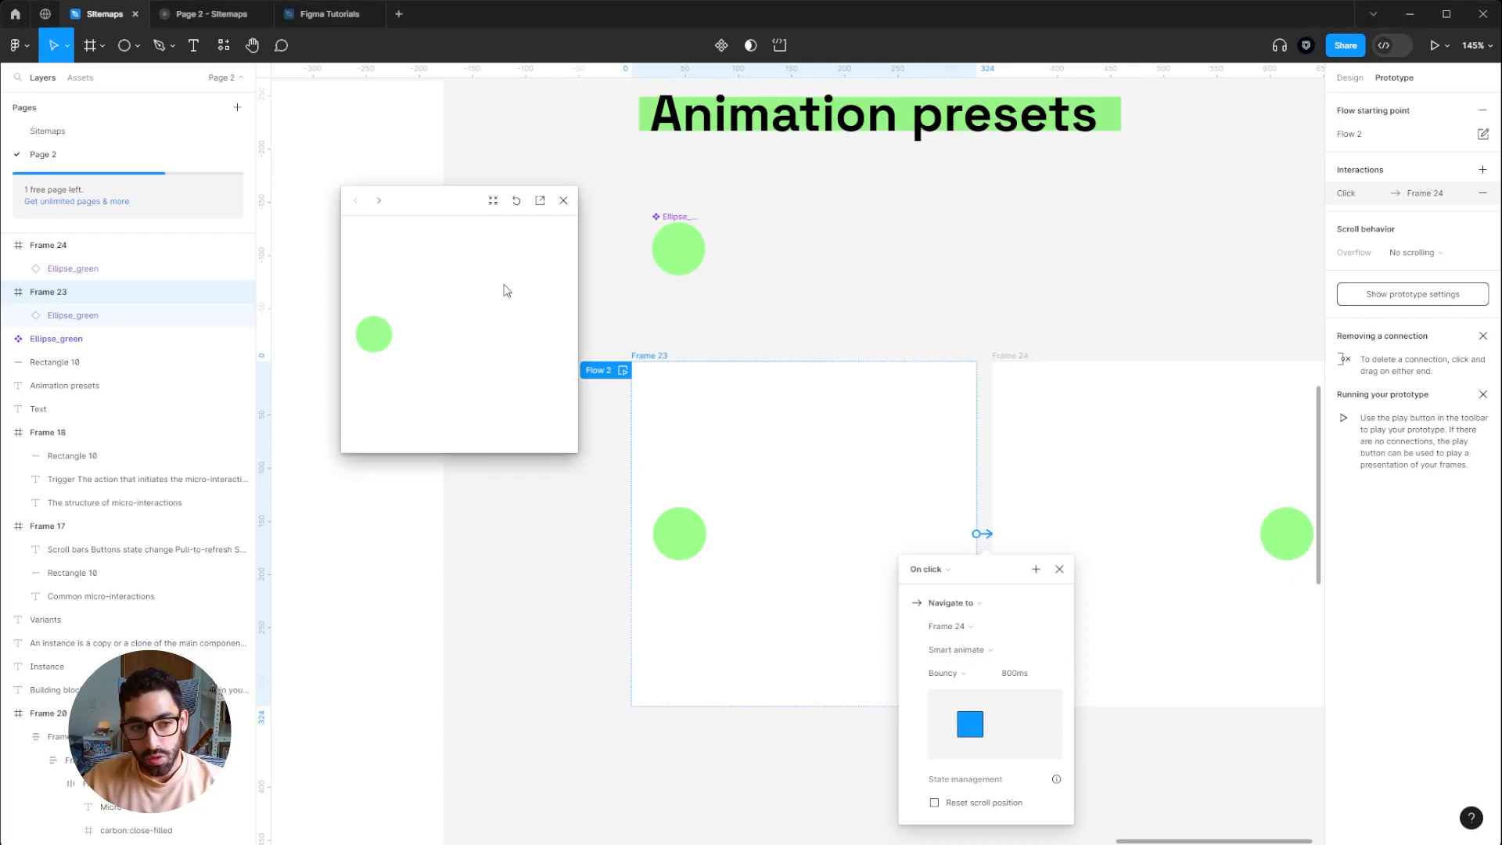
pyautogui.click(509, 291)
# Step: Set the easing to Quick with a duration of 300 ms and replay the transition in the preview
pyautogui.click(973, 673)
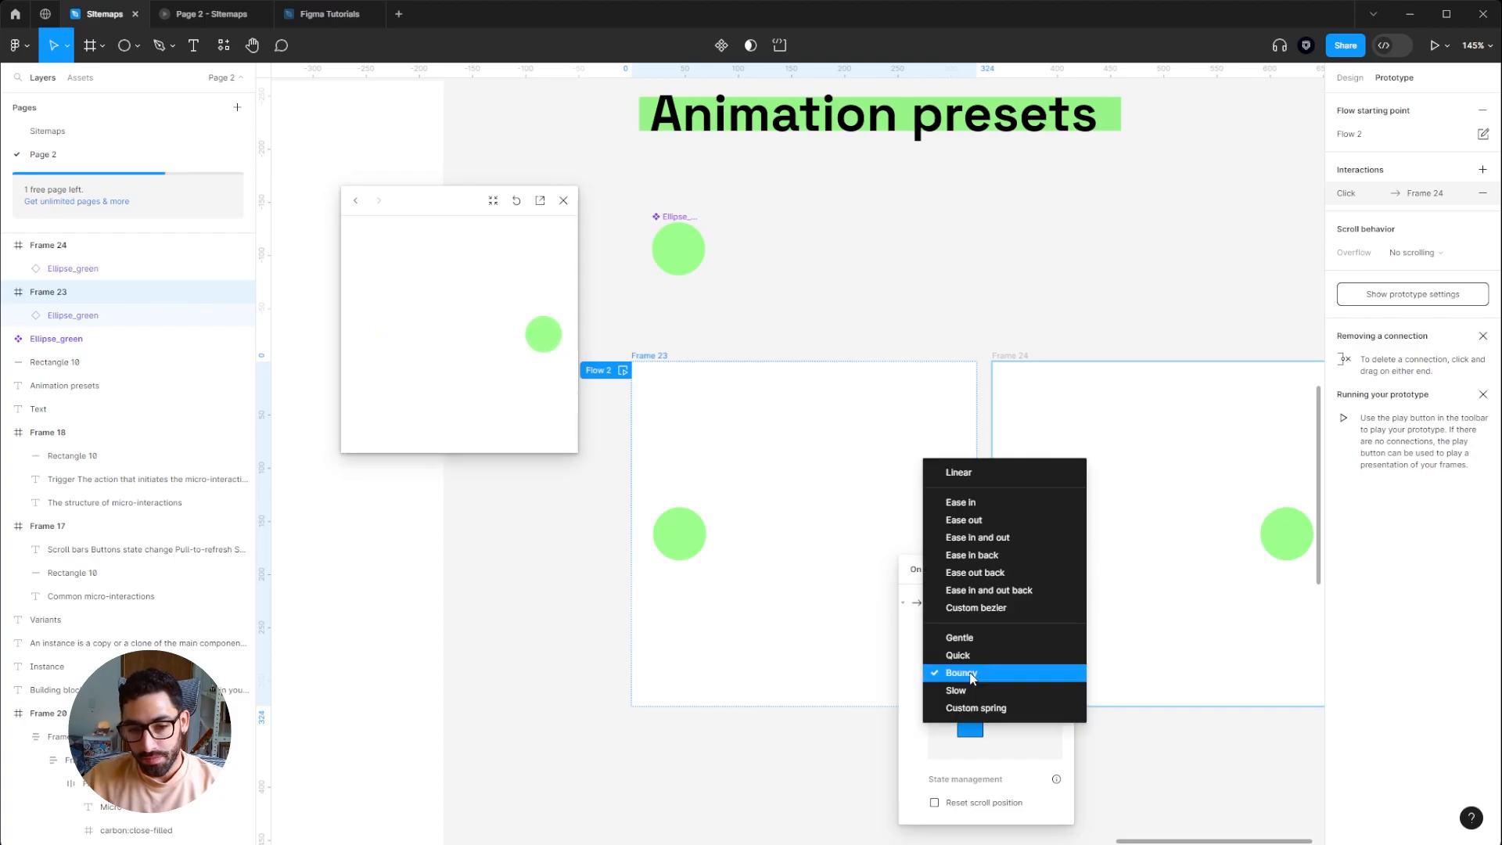
pyautogui.click(974, 656)
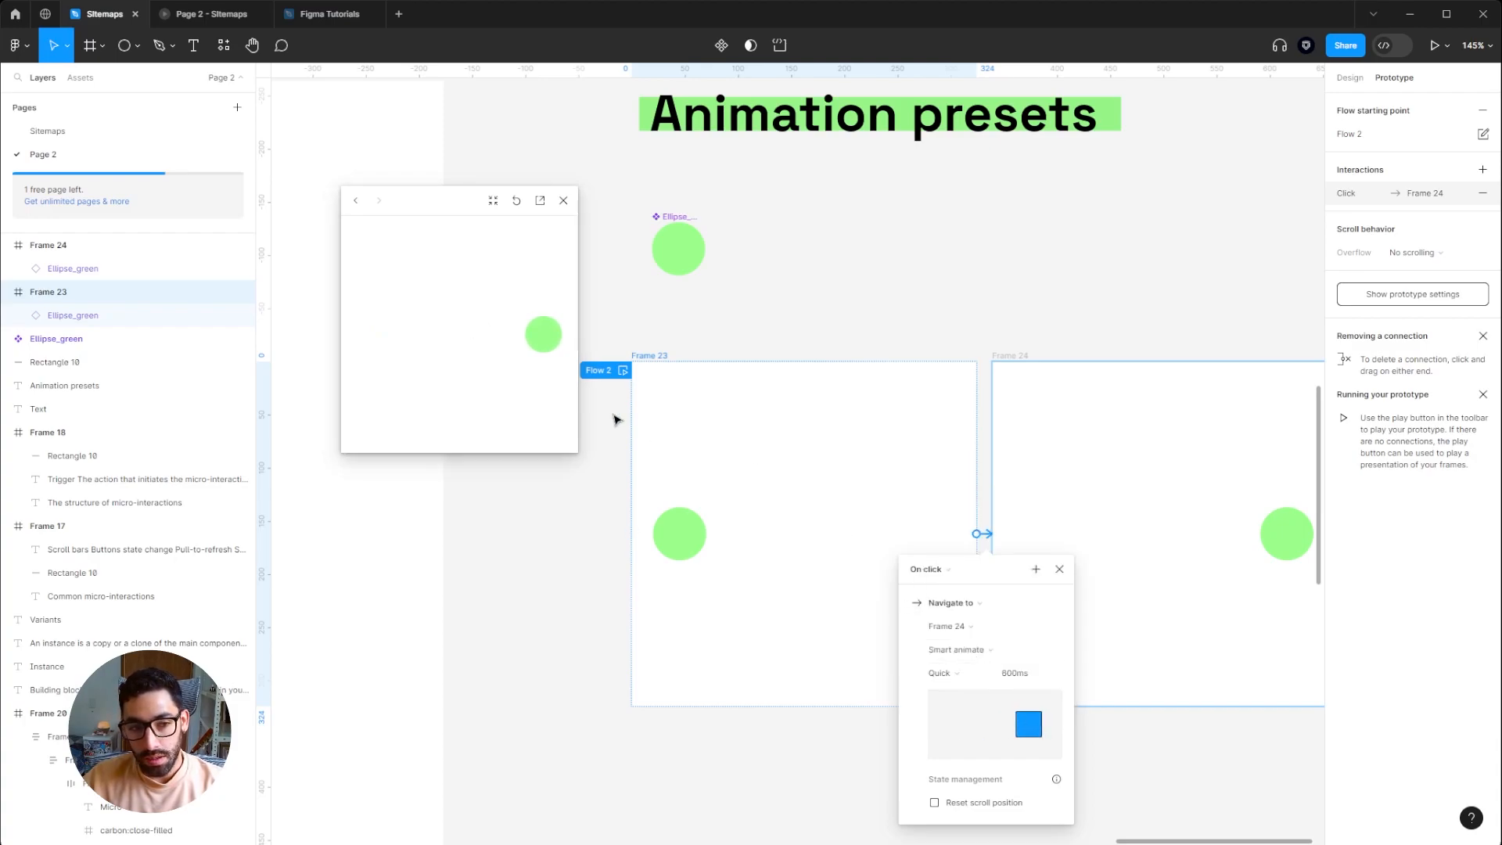
pyautogui.click(1046, 674)
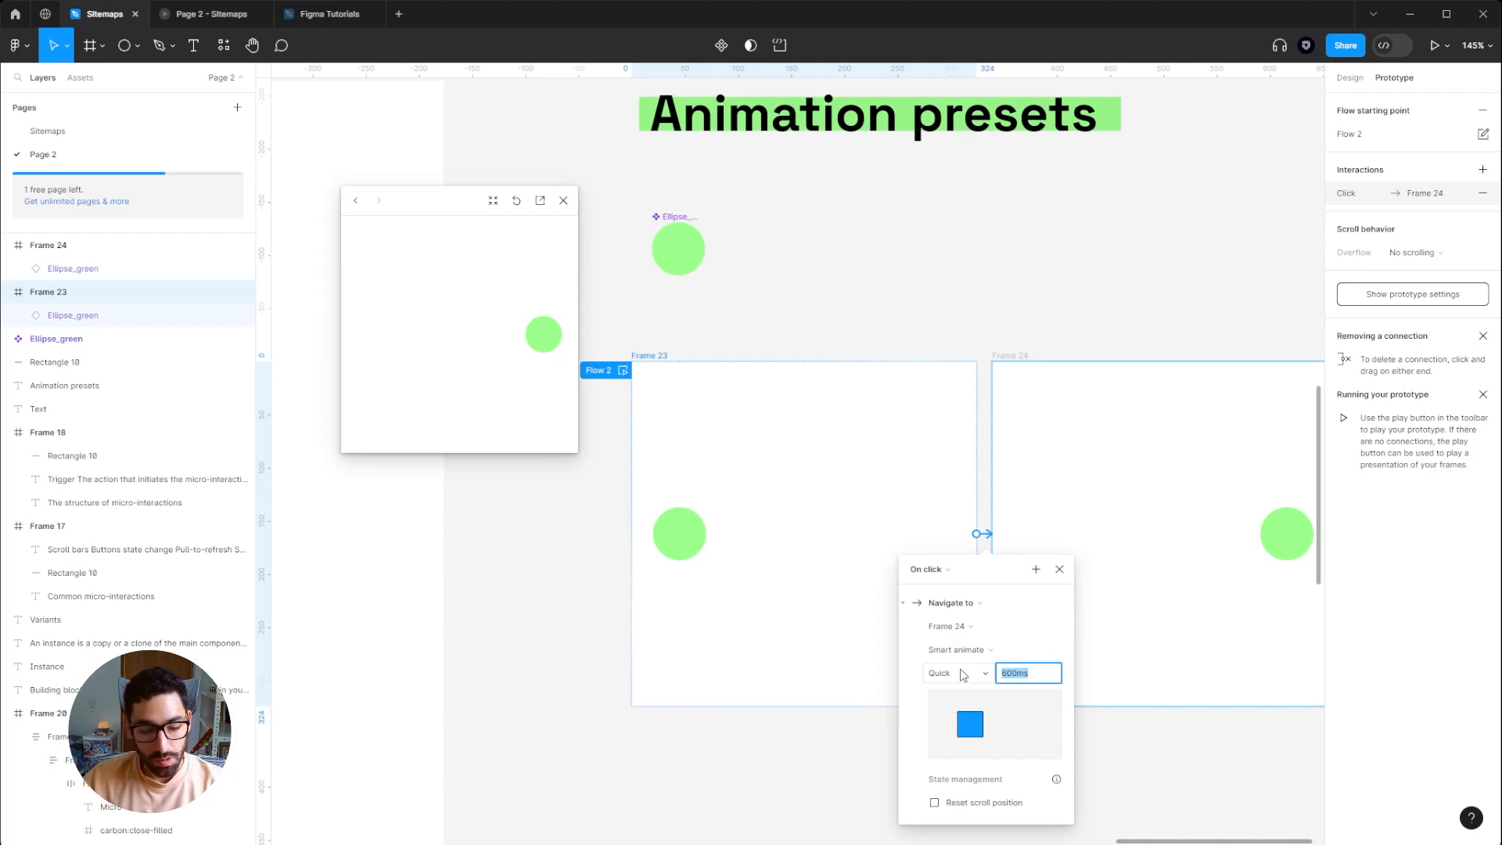
pyautogui.write('300')
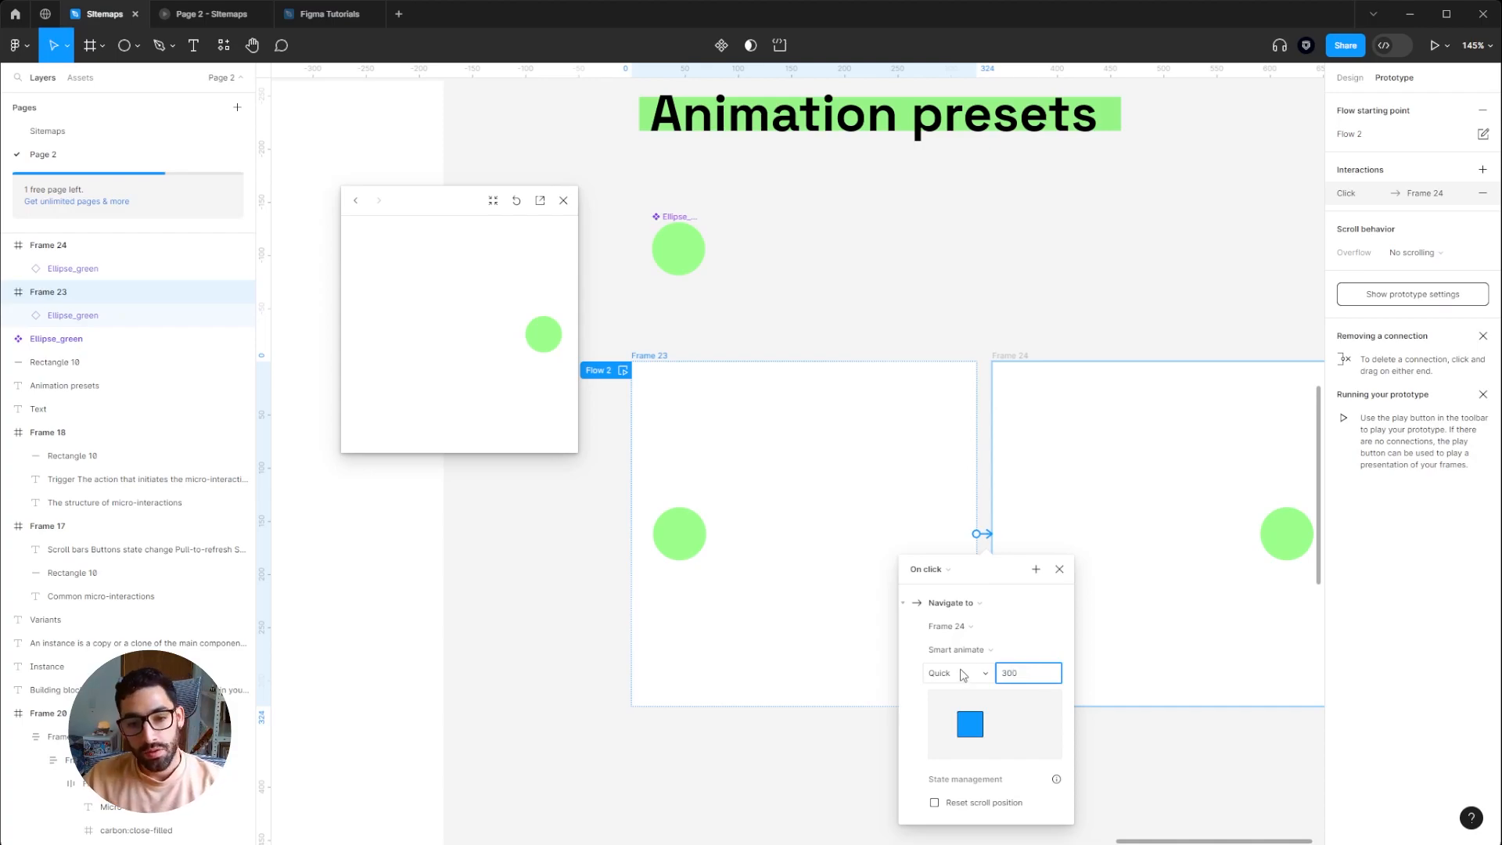
pyautogui.click(519, 389)
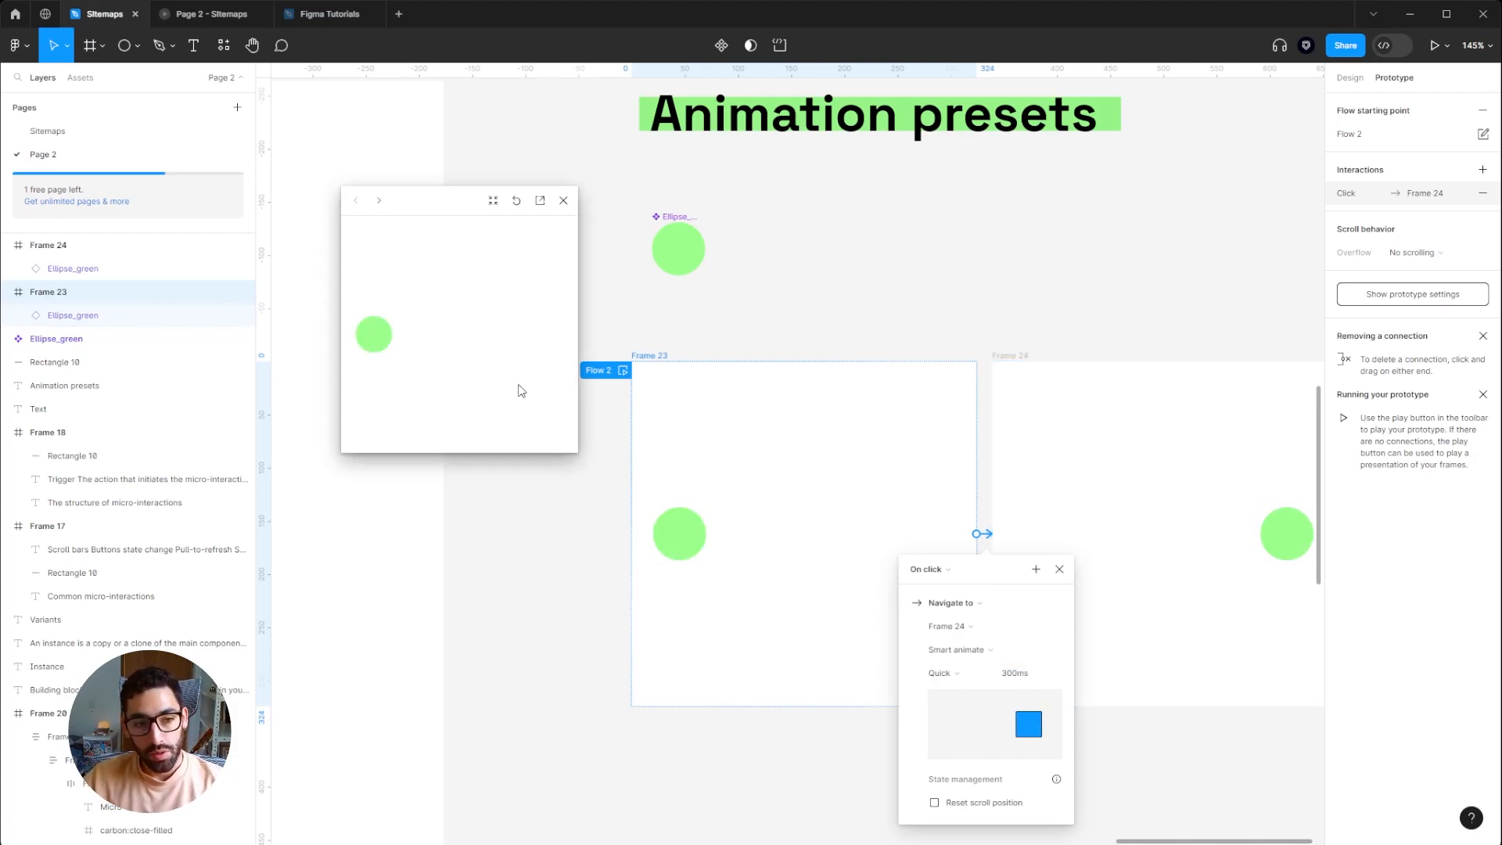
pyautogui.click(519, 389)
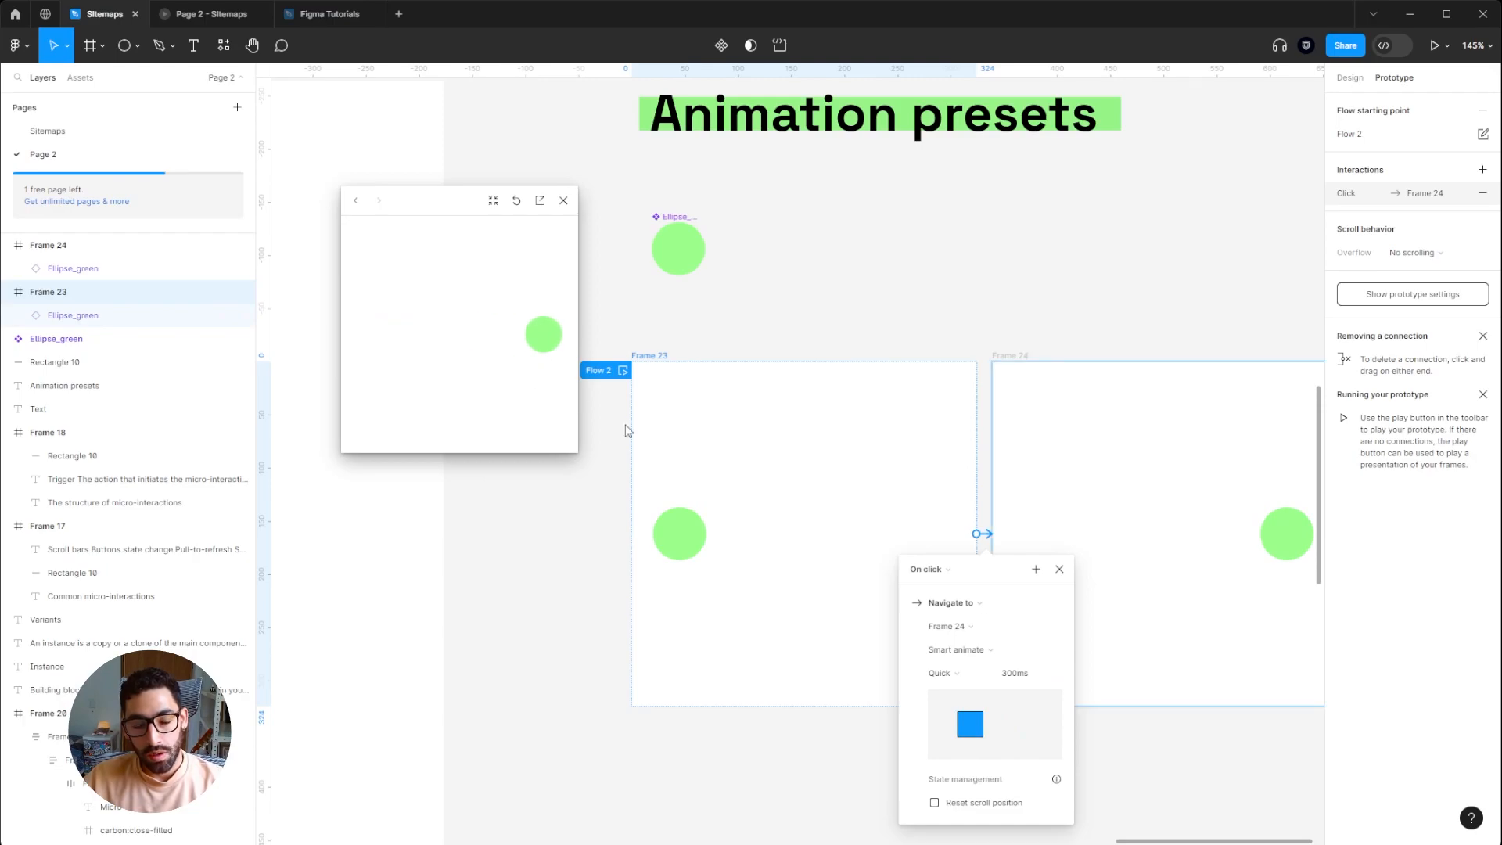
# Step: Raise the Quick easing's duration to 1000 ms, and switch the connection's easing to Gentle
pyautogui.click(1042, 677)
pyautogui.write('1000')
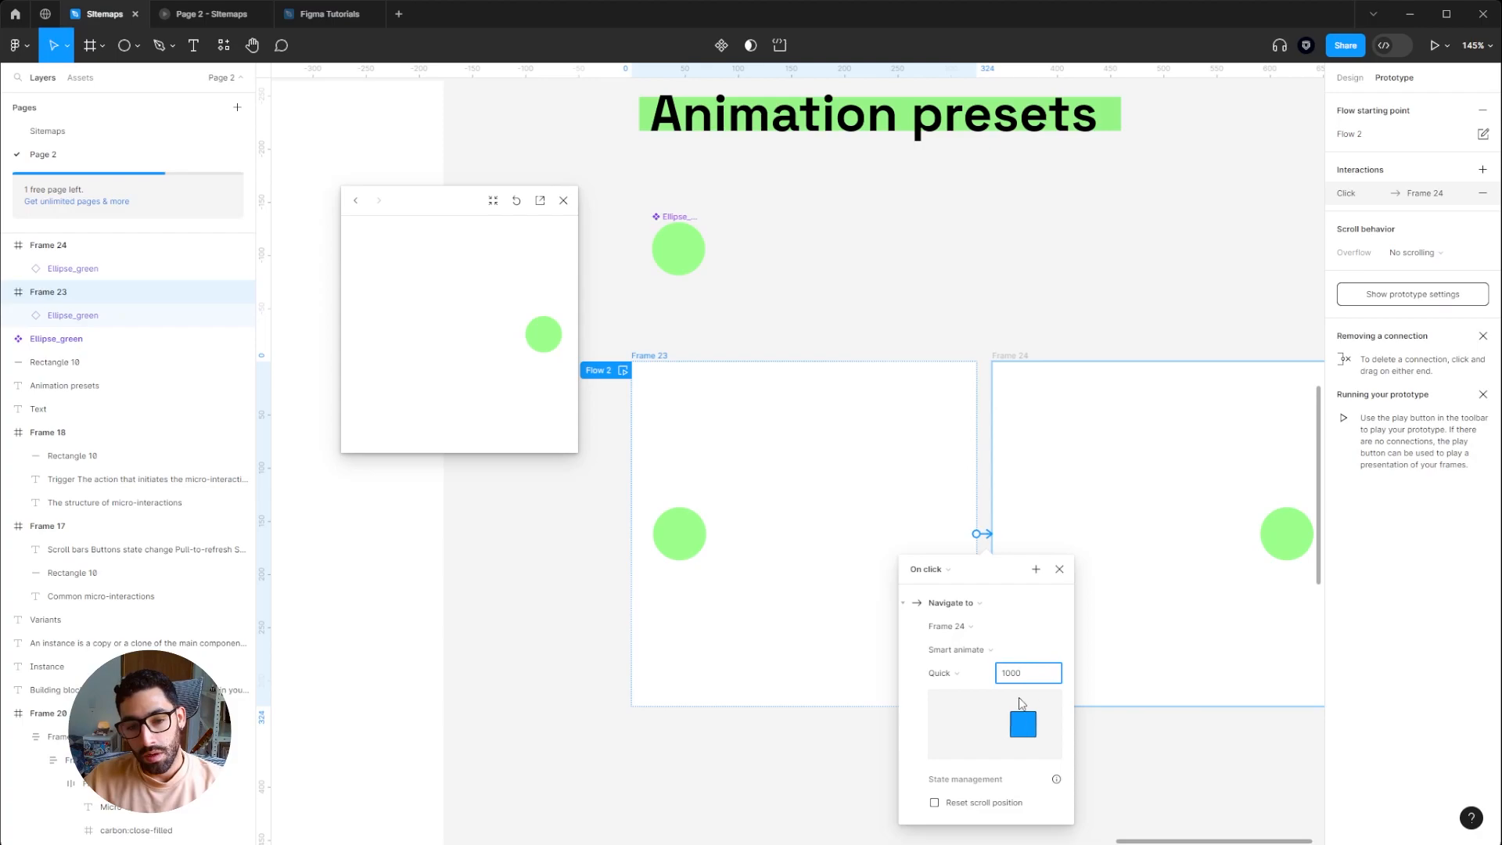
pyautogui.click(973, 677)
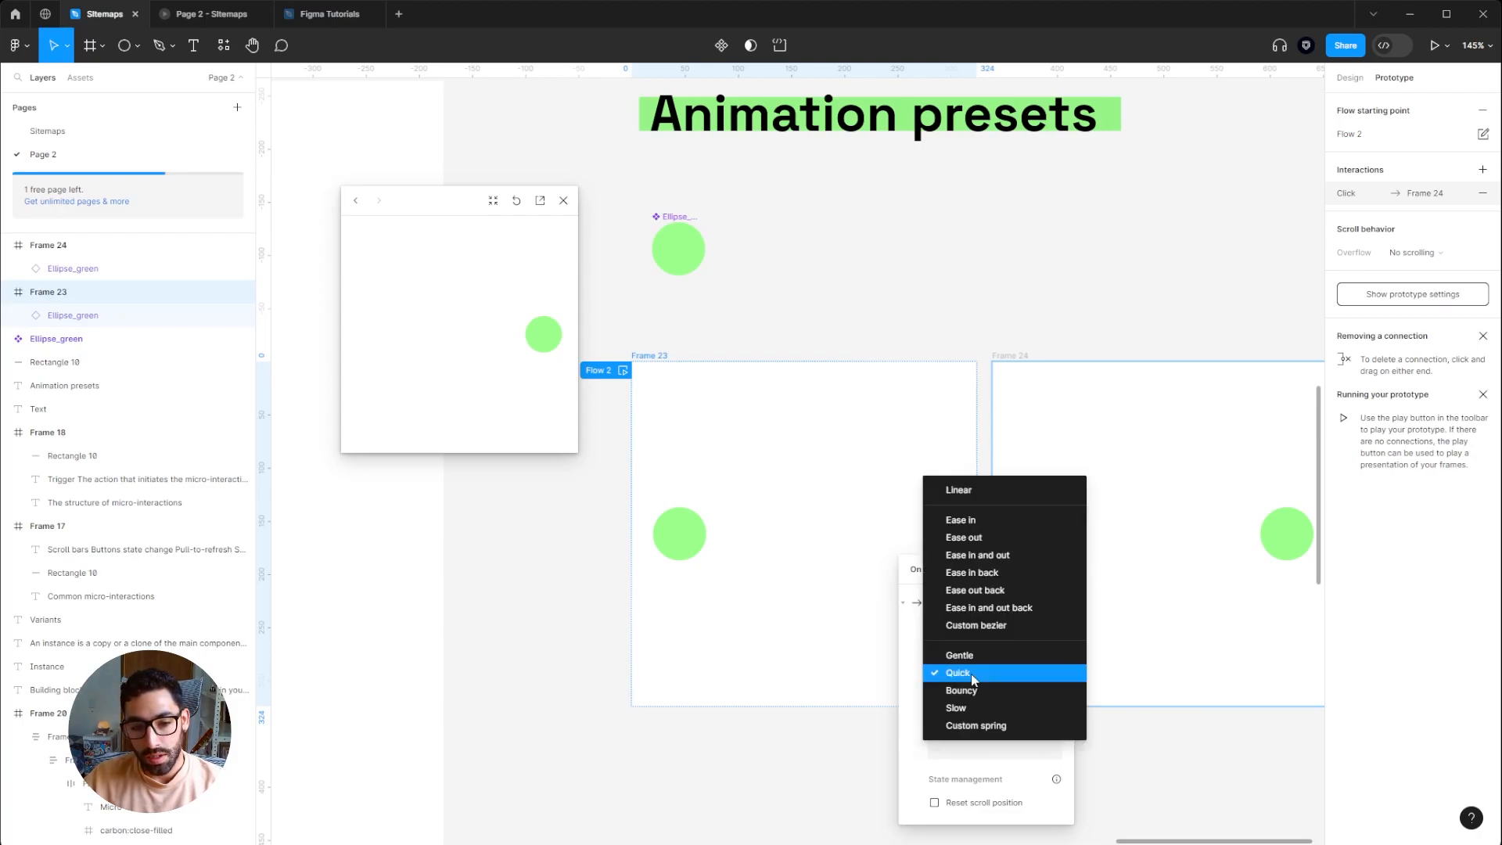
pyautogui.click(961, 656)
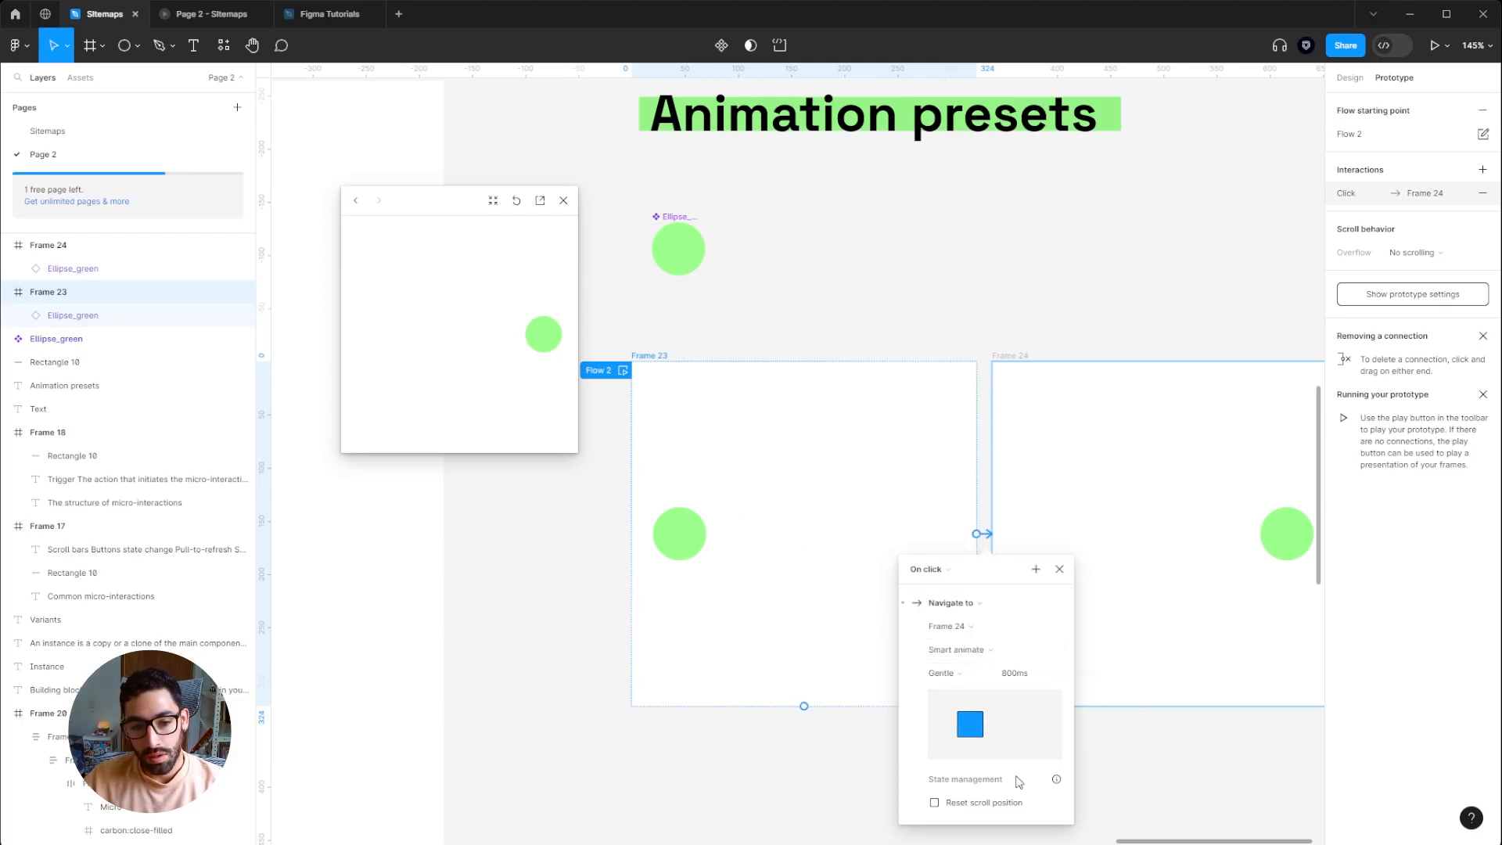
# Step: Switch the easing to Custom spring and reshape its curve to a stiffness of about 263, keeping Smart animate as the animation
pyautogui.click(942, 673)
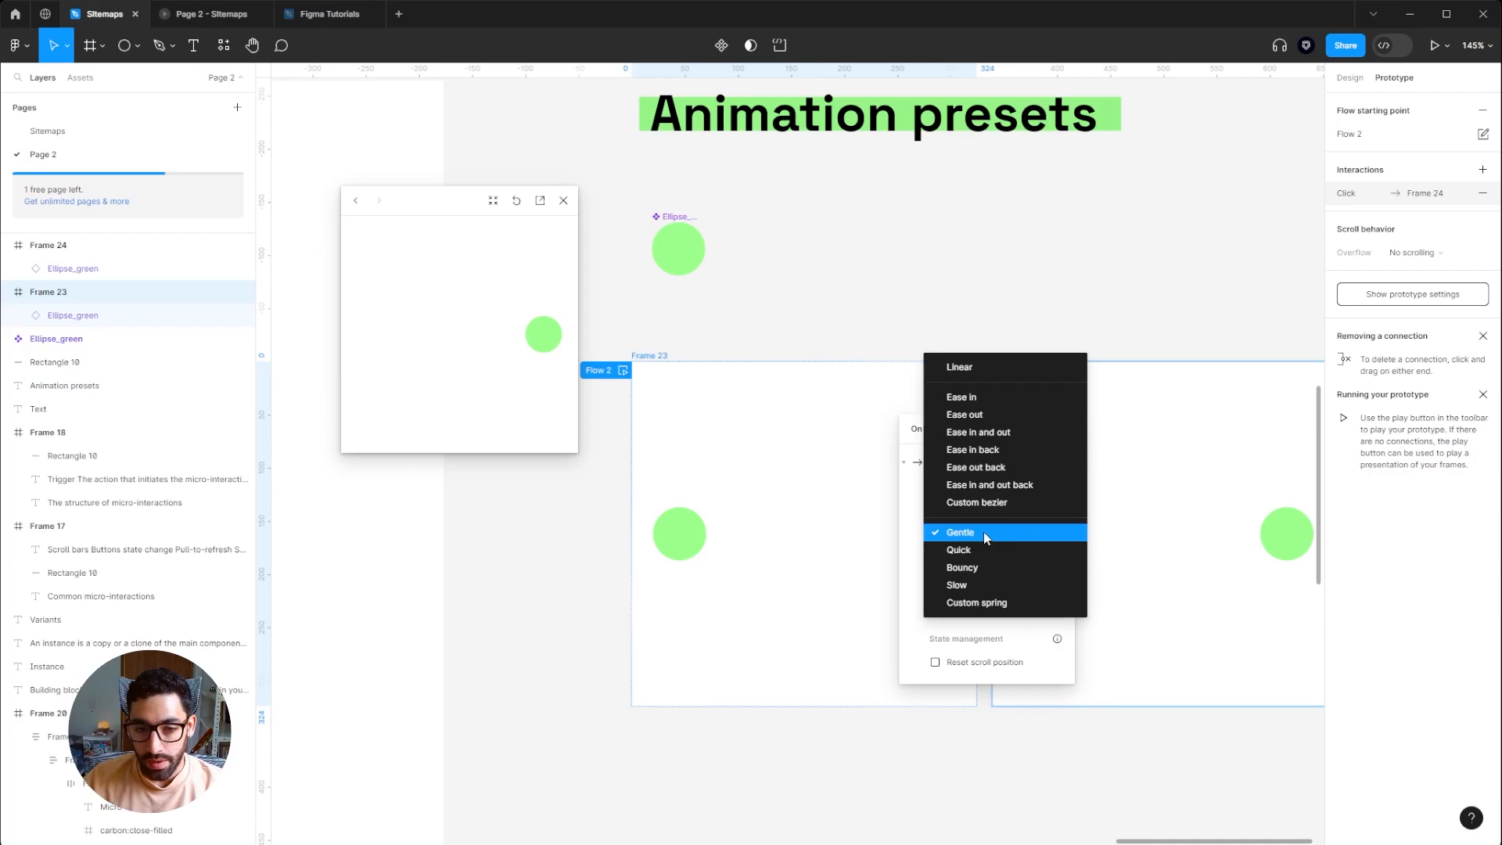
pyautogui.click(987, 602)
pyautogui.moveTo(973, 611); pyautogui.dragTo(960, 606)
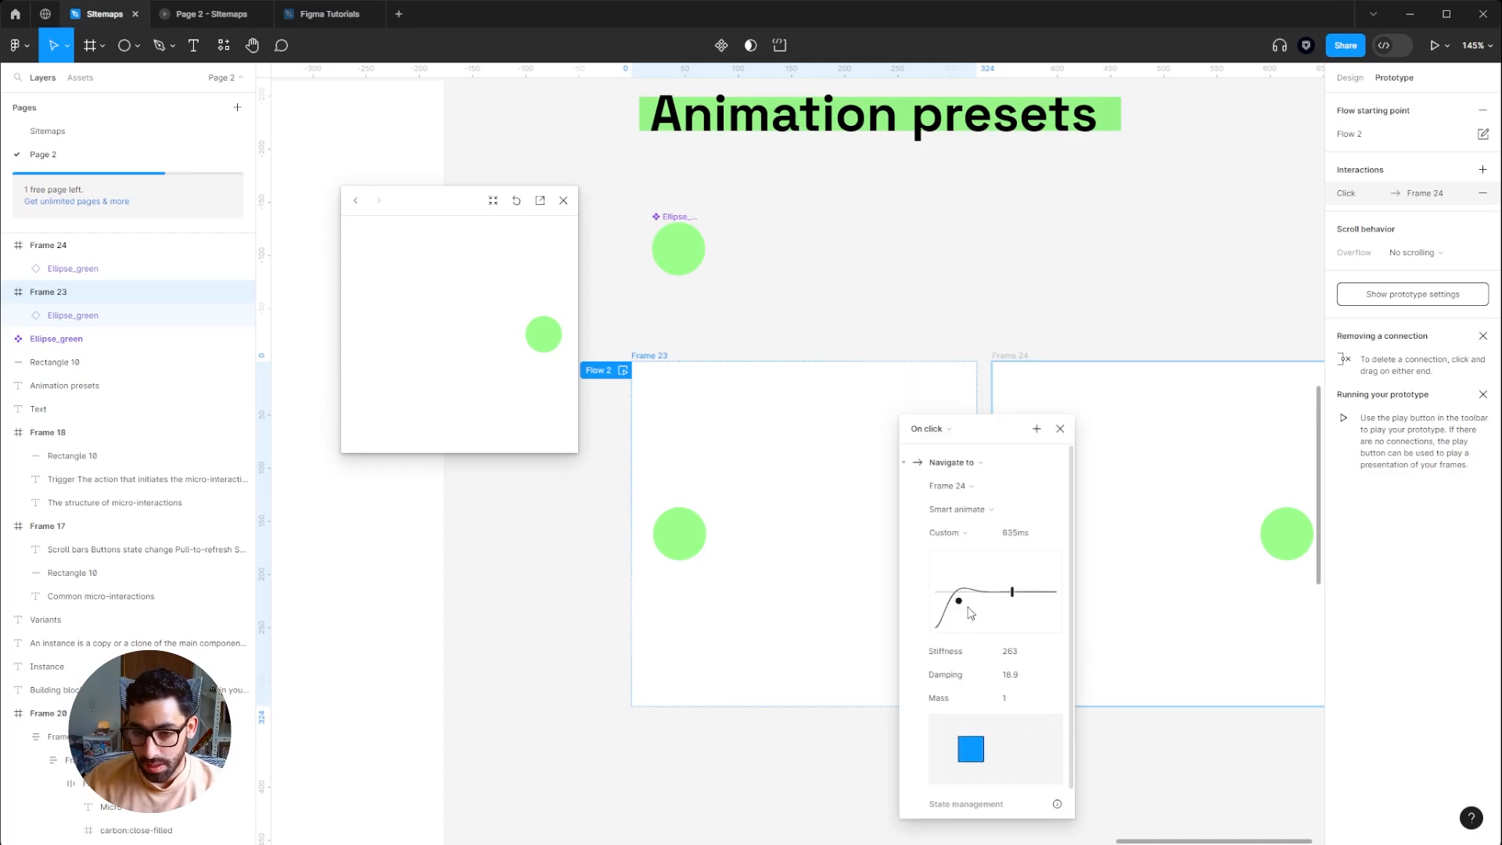
pyautogui.click(960, 509)
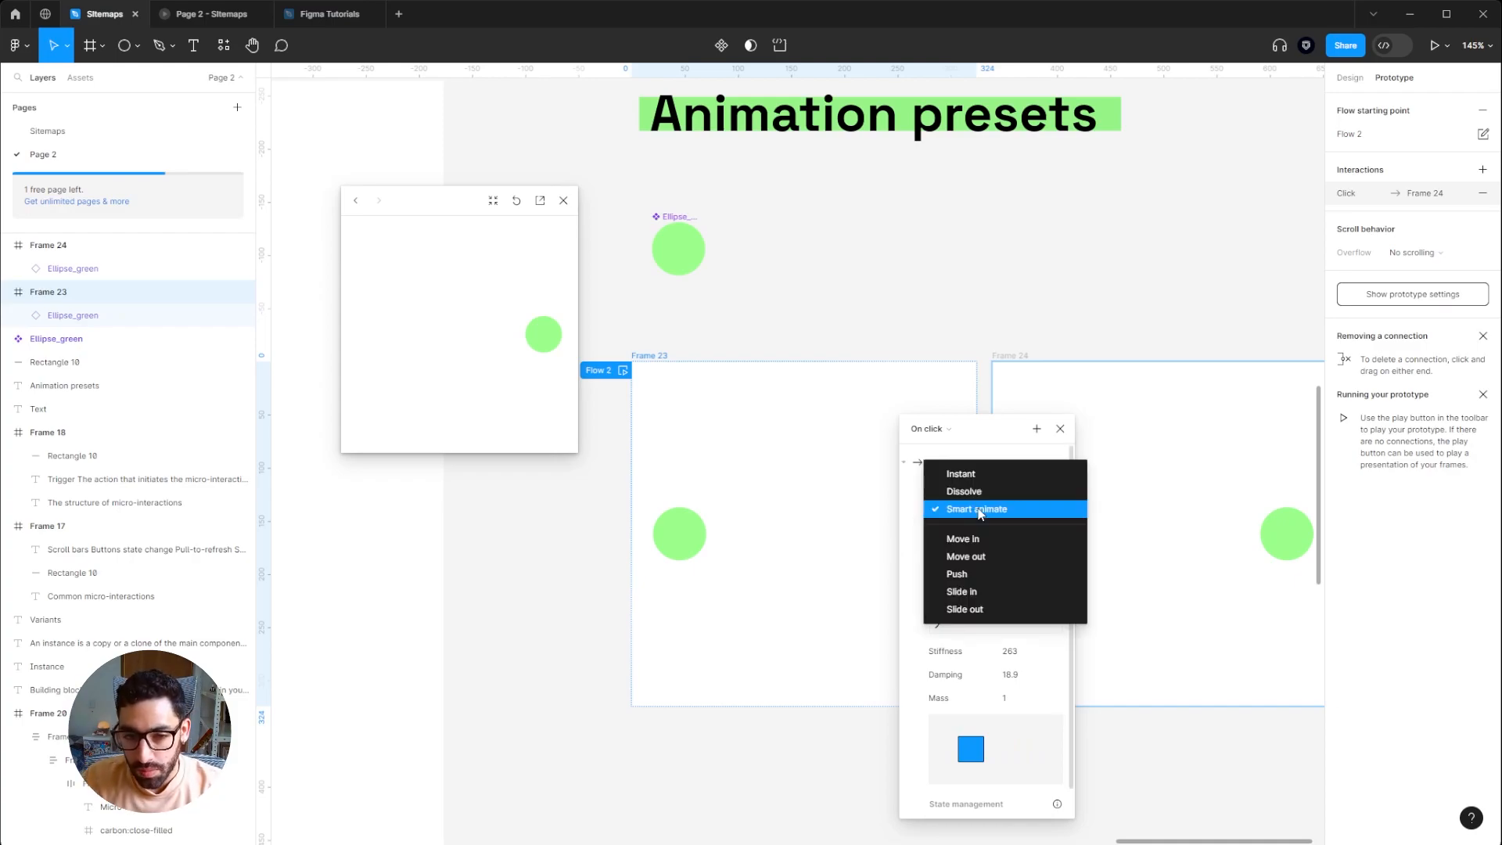
pyautogui.click(983, 517)
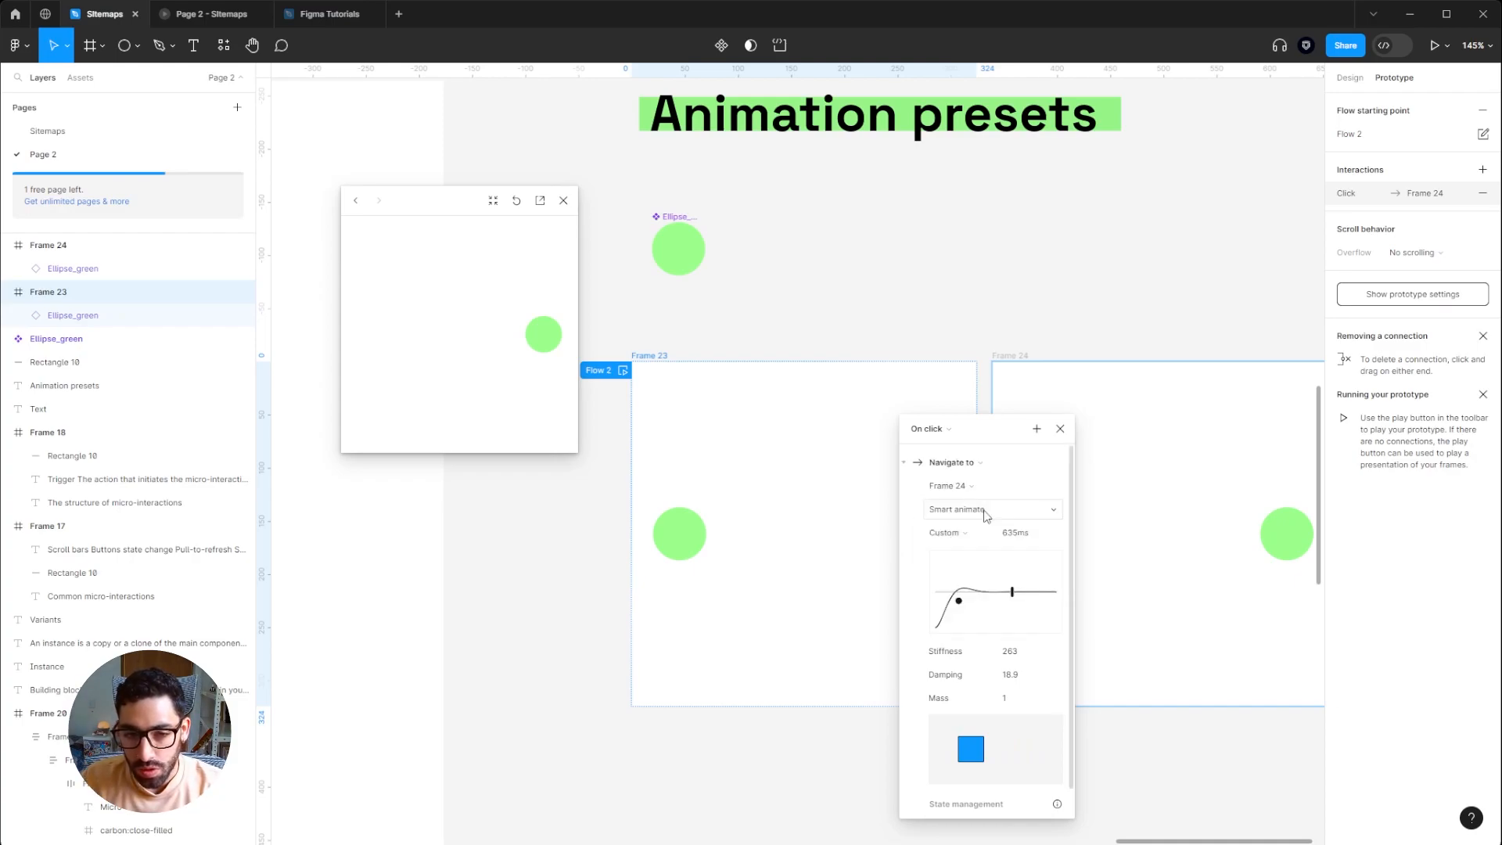
# Step: Set the easing to Ease in and out with a 300 ms duration and play the transition in the preview
pyautogui.click(976, 530)
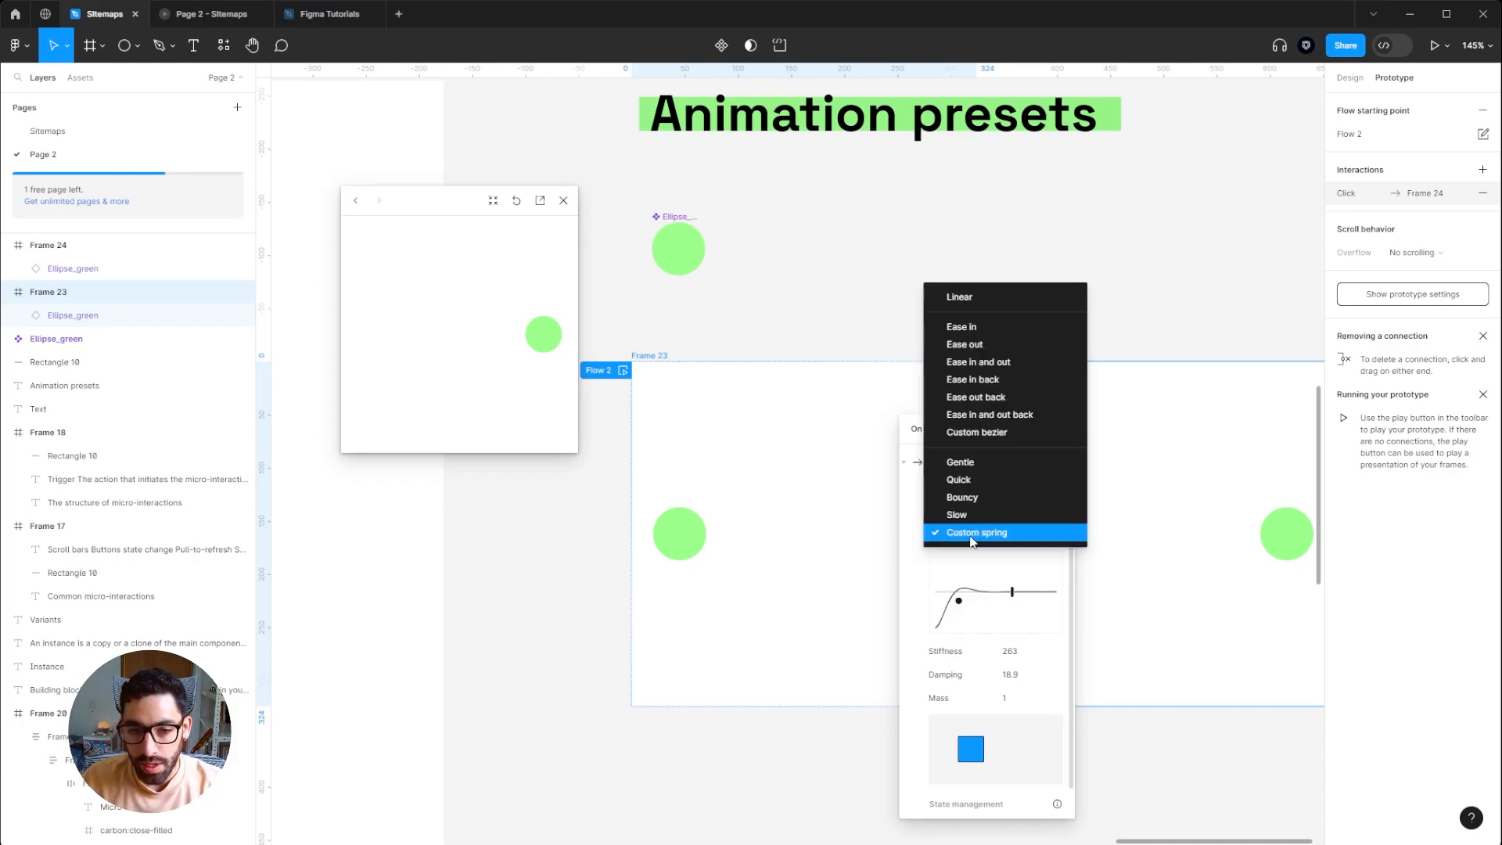
pyautogui.click(1026, 362)
pyautogui.click(1035, 535)
pyautogui.click(1037, 535)
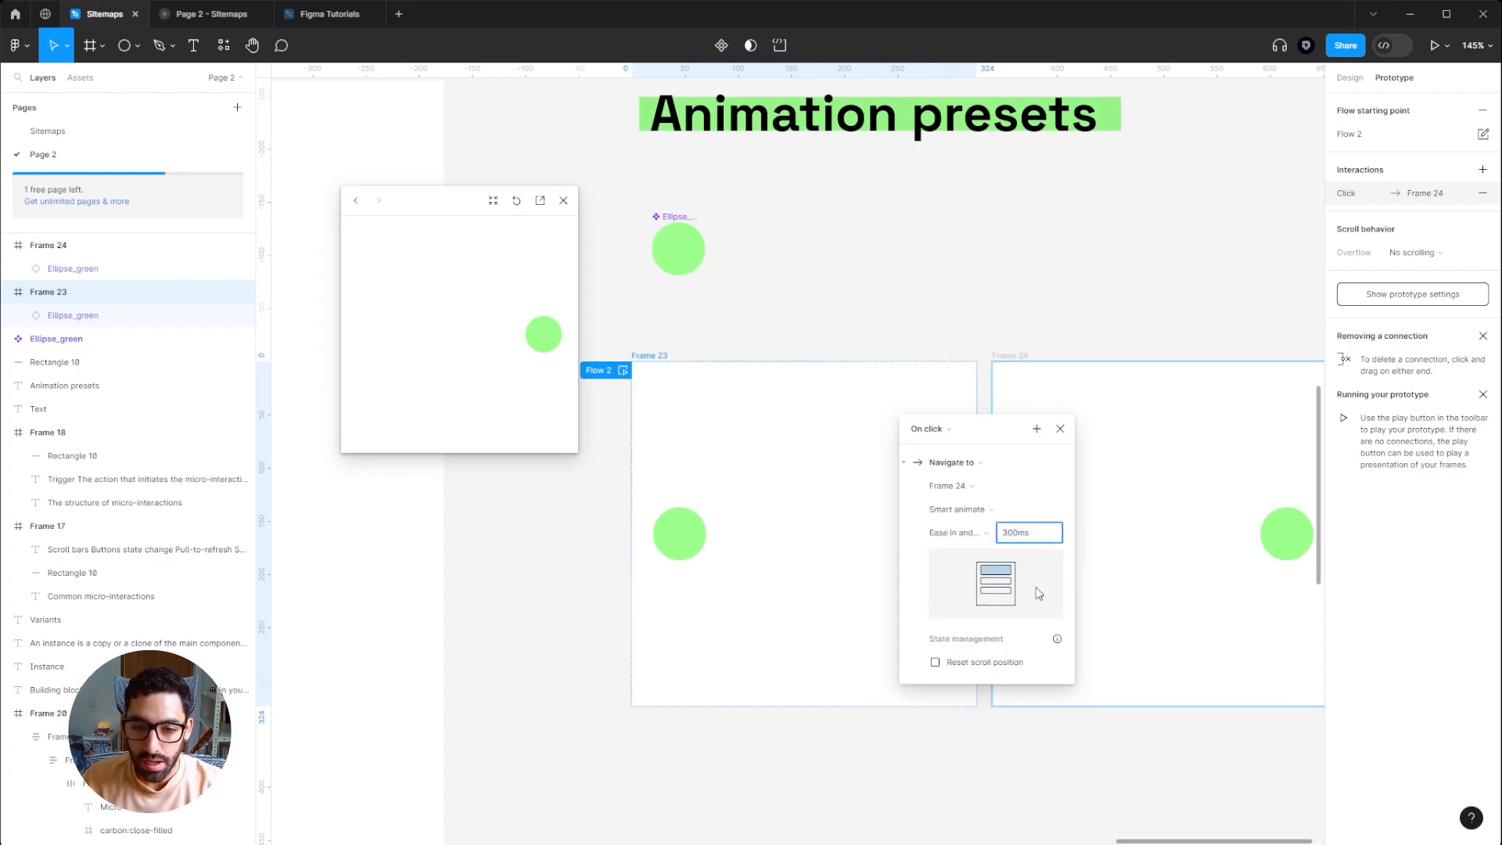
pyautogui.click(494, 368)
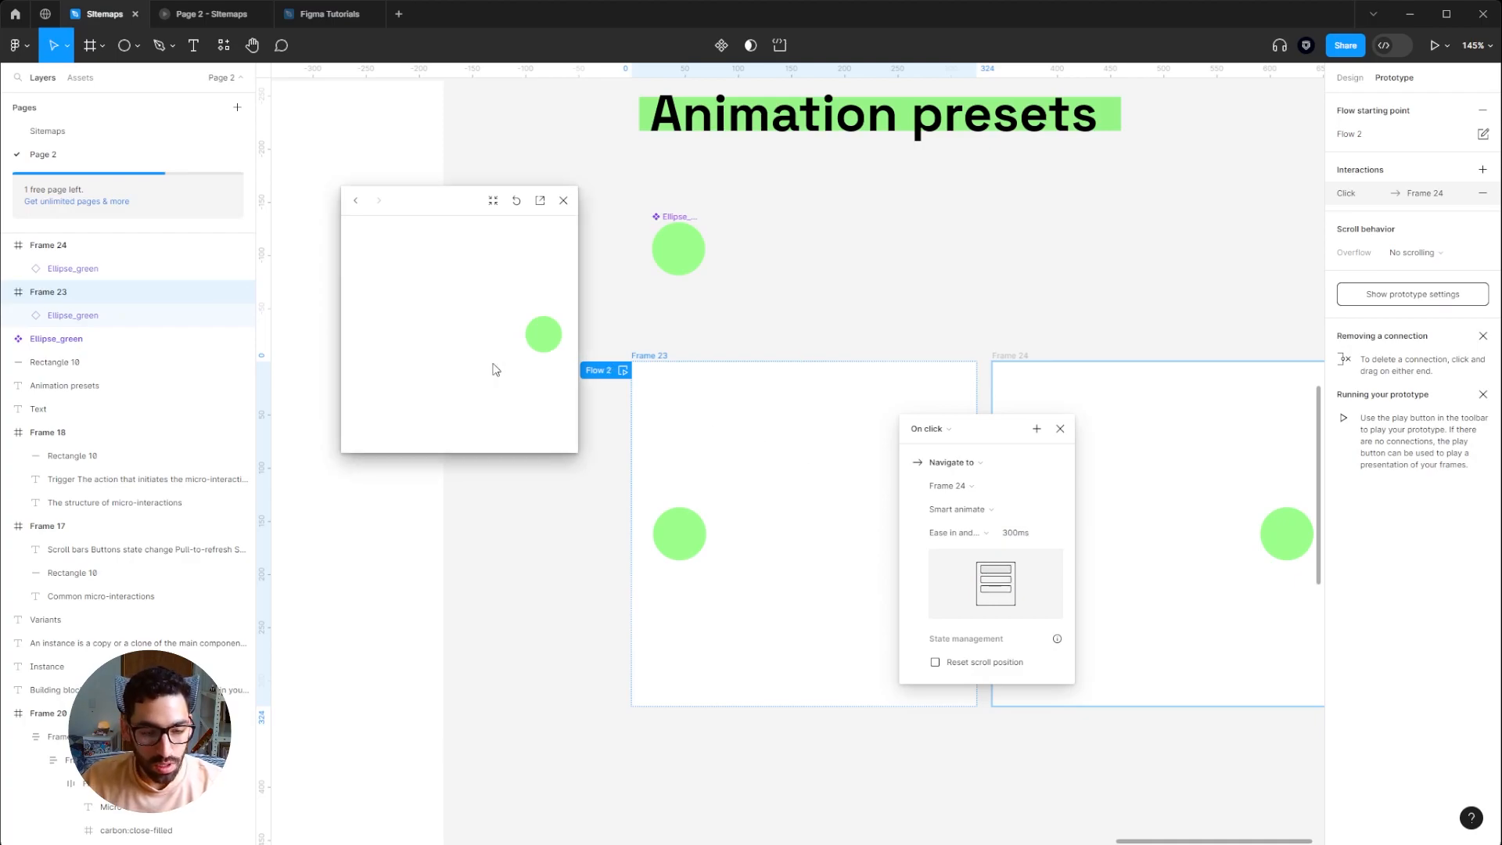
pyautogui.click(546, 221)
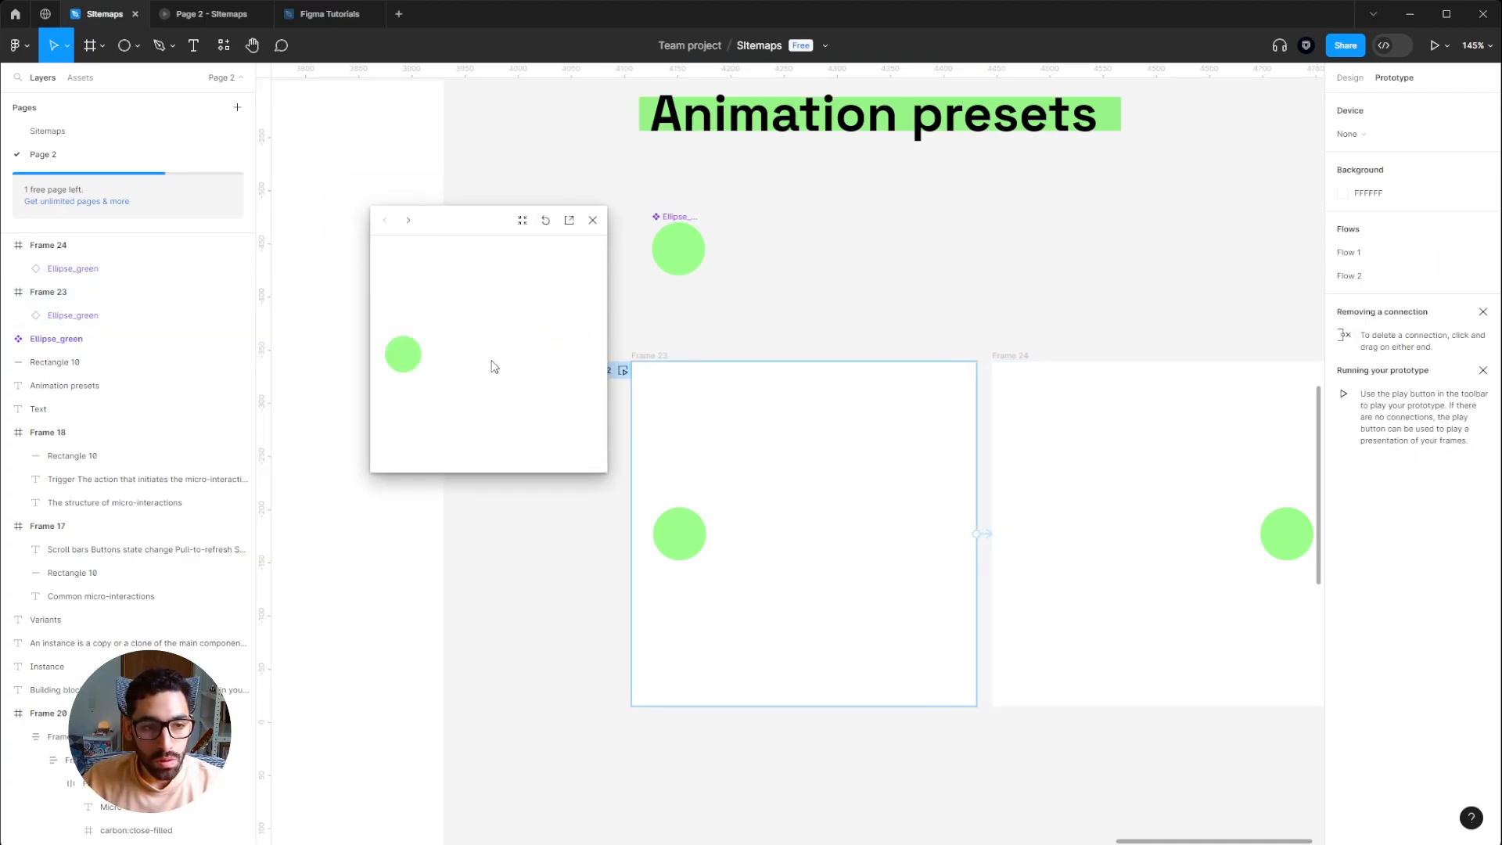
pyautogui.click(499, 342)
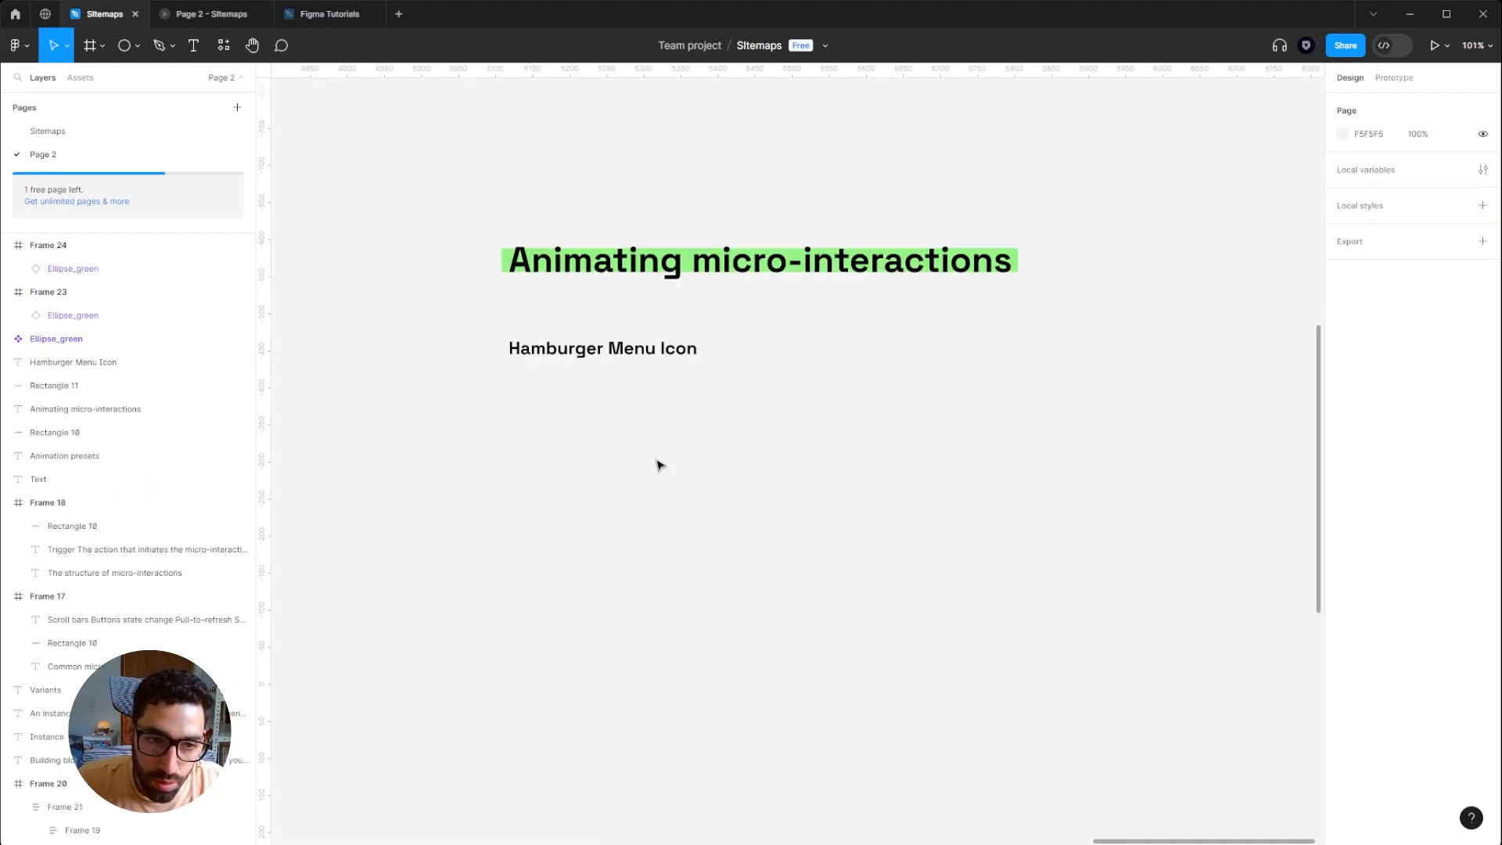
# Step: Draw a square frame of about 85 × 85 px below the Hamburger Menu Icon heading
pyautogui.scroll(5, 426, 469)
pyautogui.press('f')
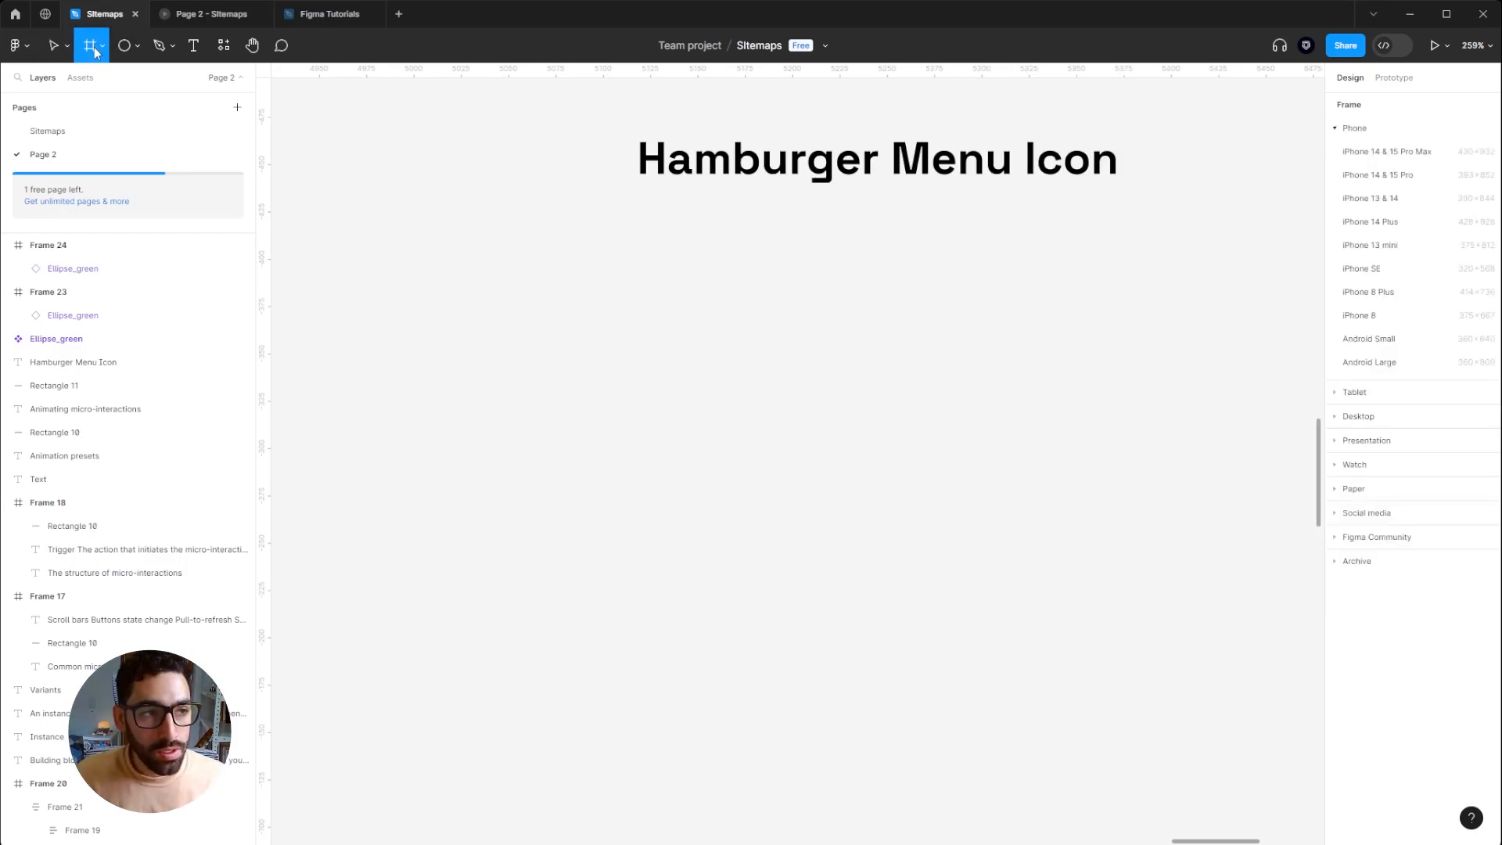
pyautogui.moveTo(654, 367); pyautogui.dragTo(813, 534)
# Step: Draw a rectangle of about 33 × 3 px inside the new frame and duplicate it twice downward at 10 px intervals
pyautogui.click(137, 46)
pyautogui.click(86, 78)
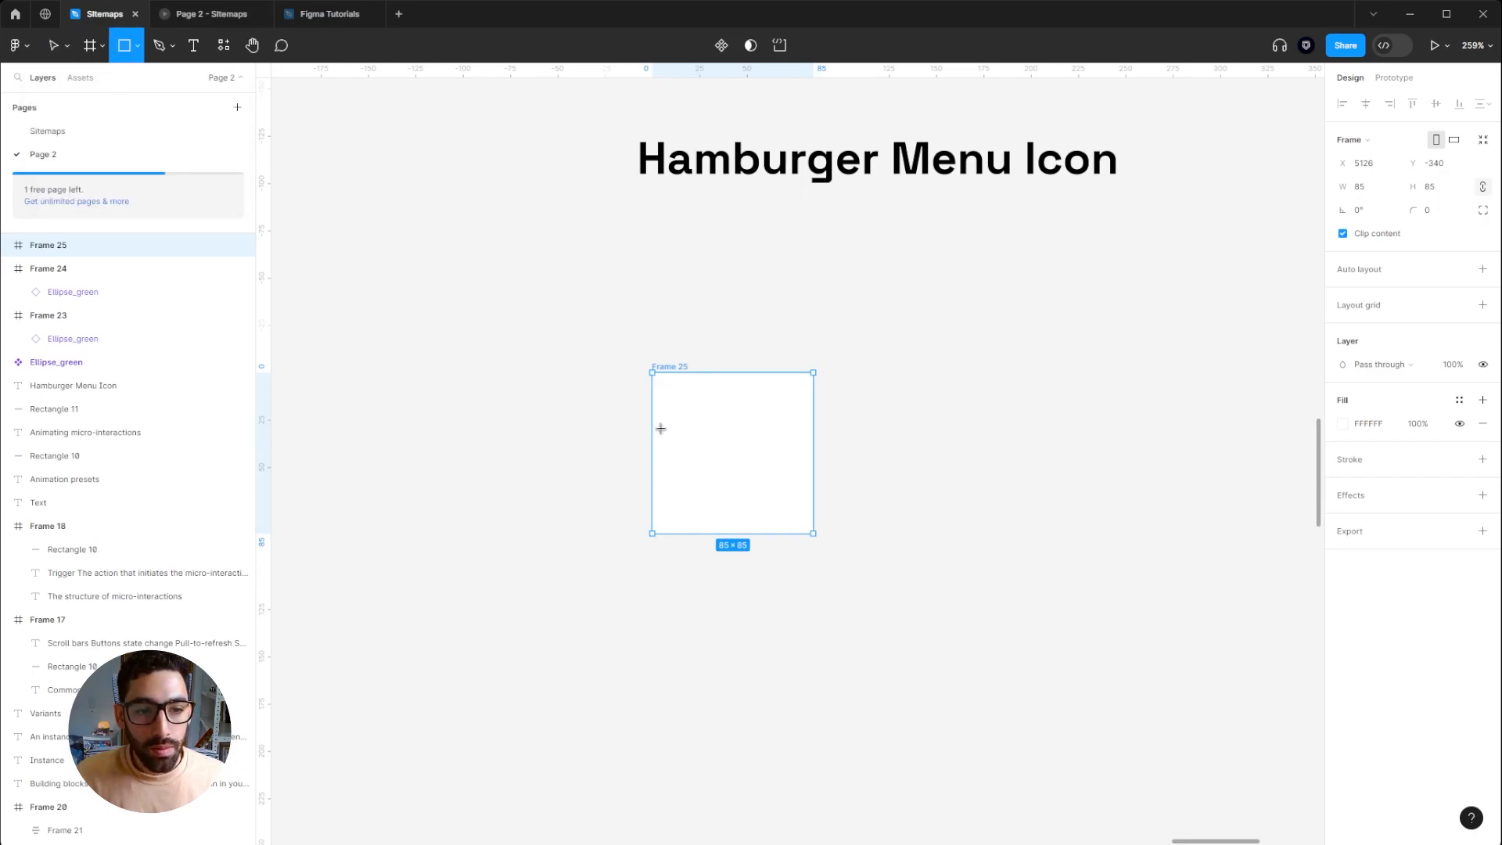
pyautogui.scroll(1, 674, 430)
pyautogui.scroll(5, 704, 449)
pyautogui.moveTo(688, 432)
pyautogui.mouseDown()
pyautogui.moveTo(894, 452)
pyautogui.moveTo(851, 503)
pyautogui.mouseUp()
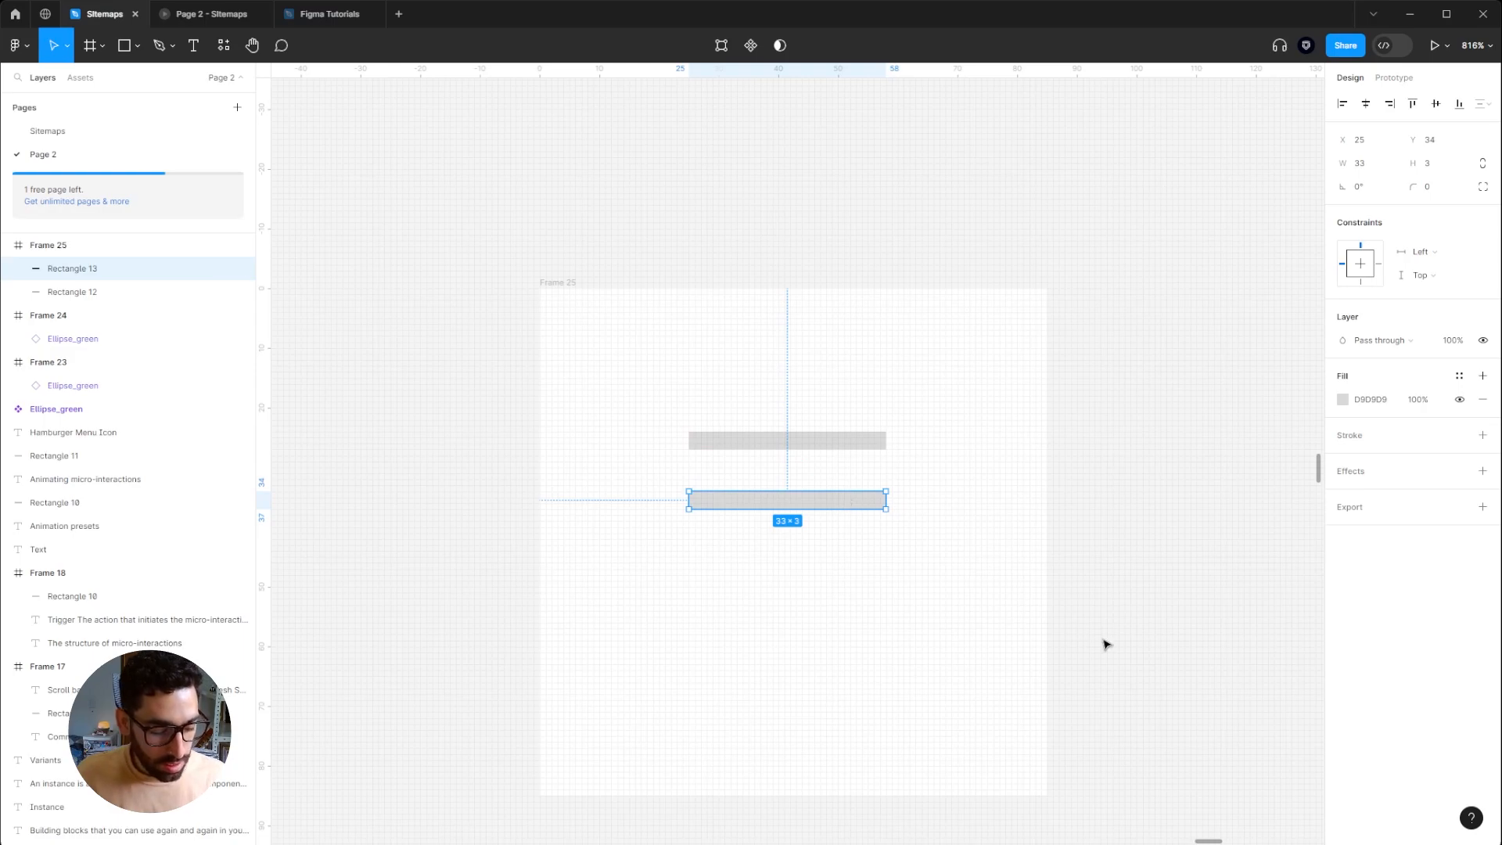
pyautogui.hotkey('ctrl', 'd')
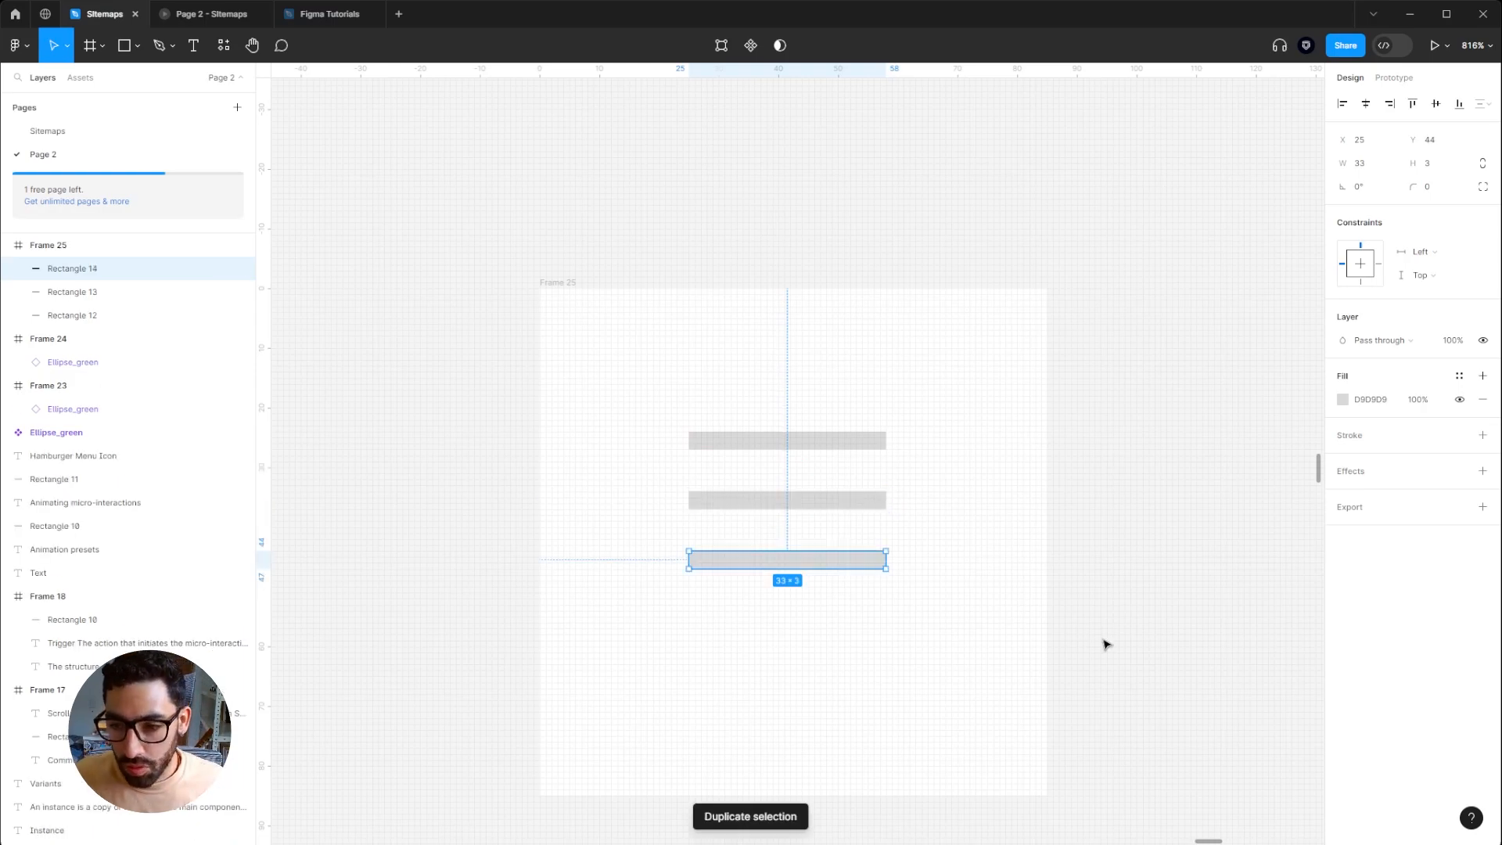
# Step: Narrow the three bars together to about 27 px wide and move them closer to the frame's centre
pyautogui.click(948, 536)
pyautogui.moveTo(948, 619); pyautogui.dragTo(626, 382)
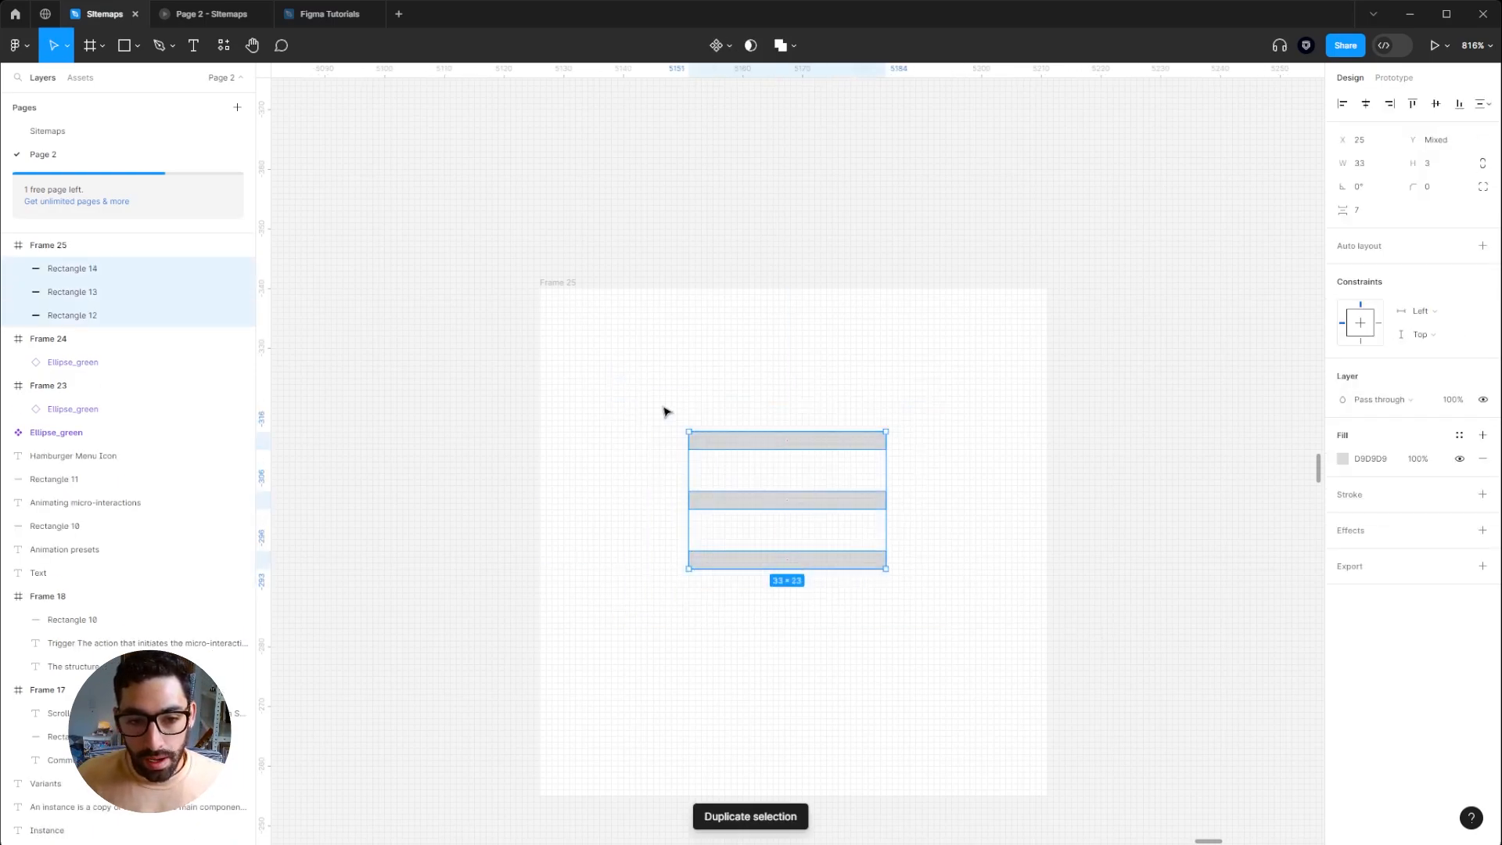
pyautogui.moveTo(882, 475); pyautogui.dragTo(846, 539)
pyautogui.click(859, 450)
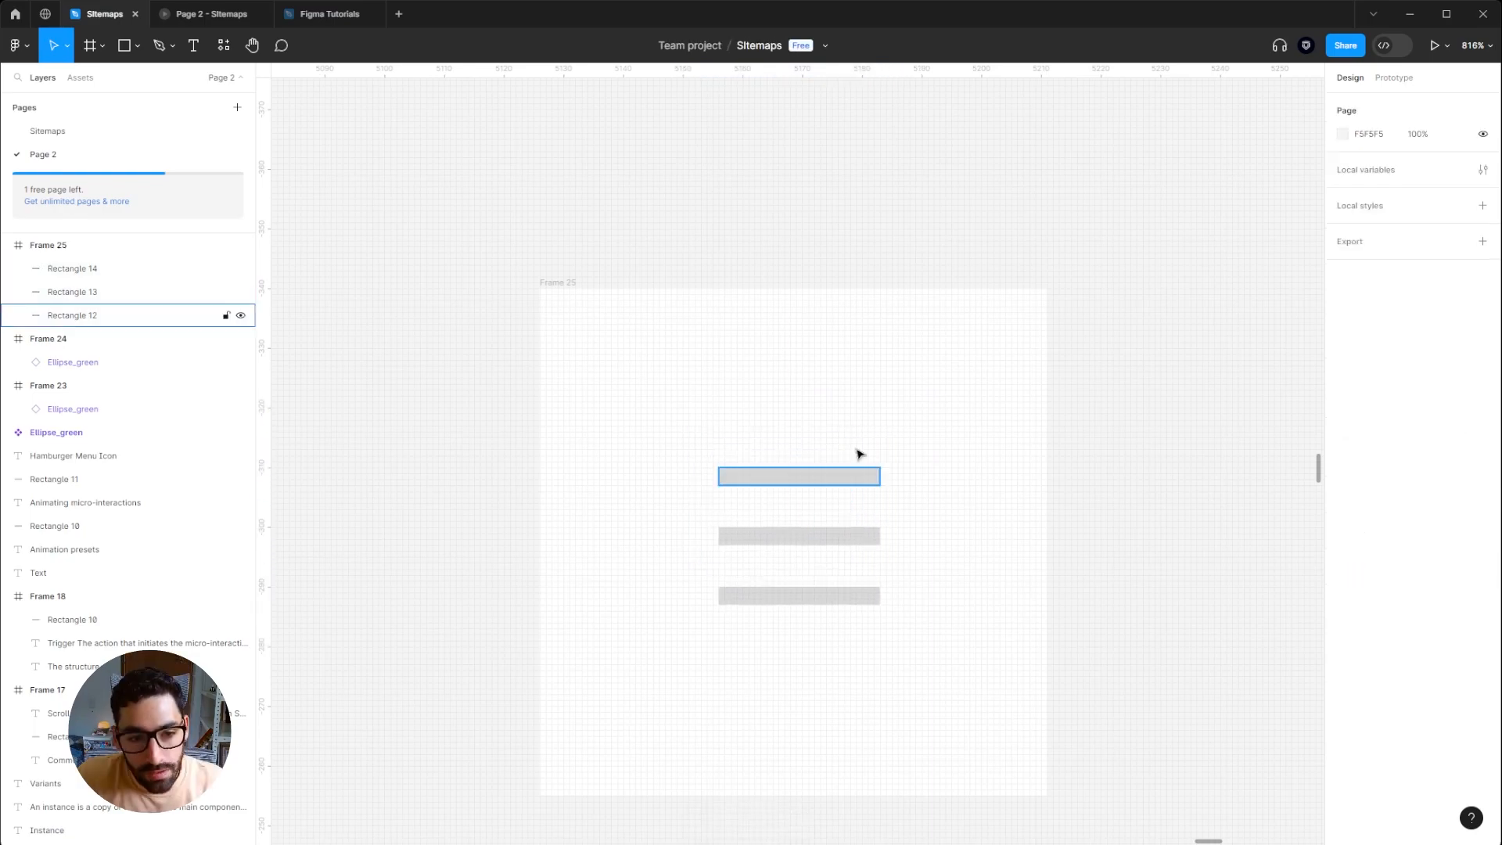
# Step: Turn the three bars into components named Bar 1, Bar 2 and Bar 3, and move them out above the frame
pyautogui.click(799, 476)
pyautogui.click(750, 45)
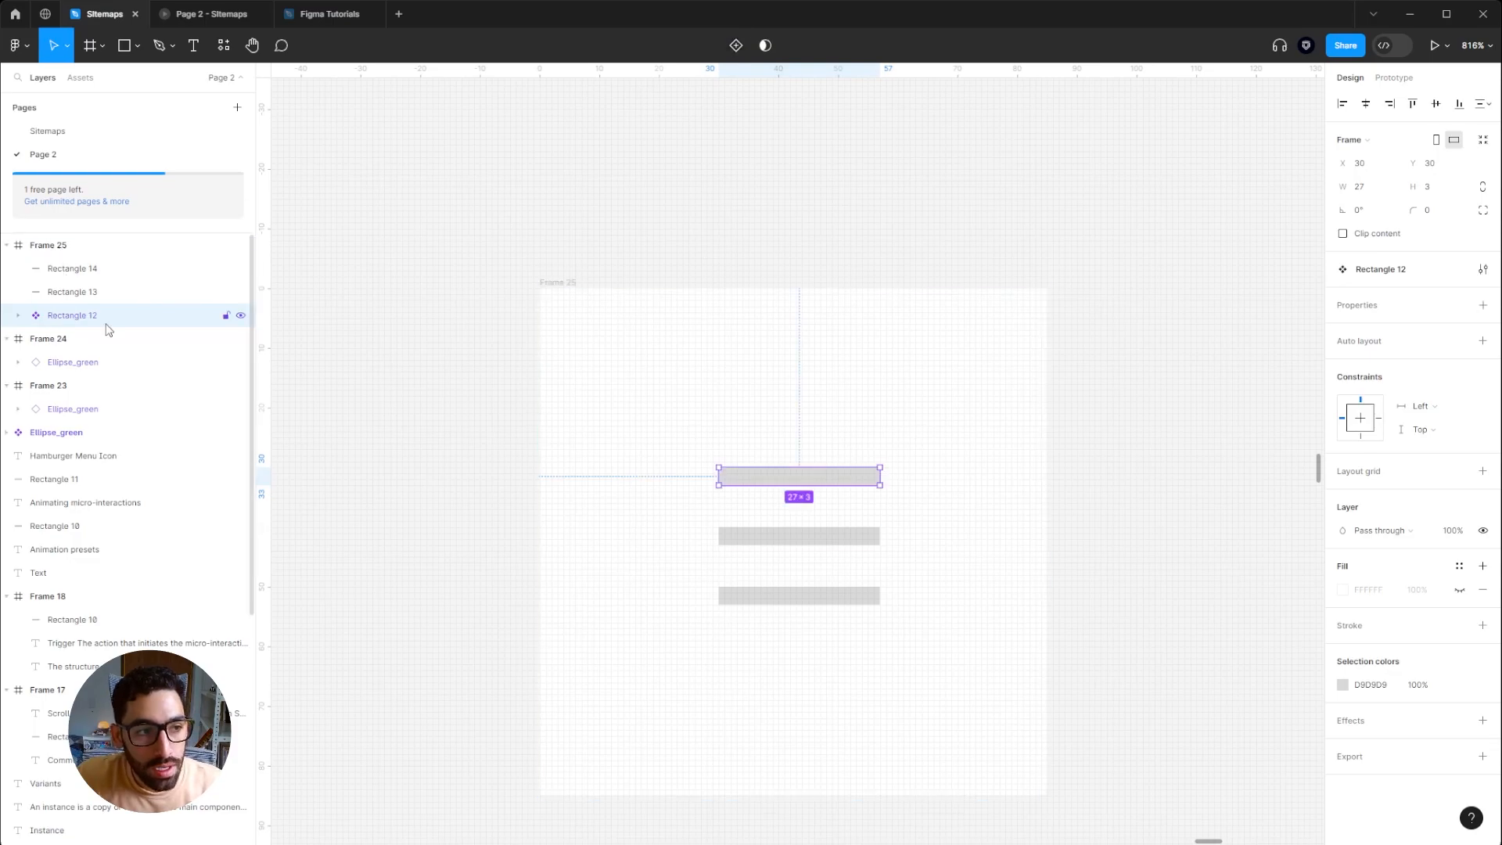
pyautogui.doubleClick(79, 316)
pyautogui.write('Bar 1')
pyautogui.write('Bar 2')
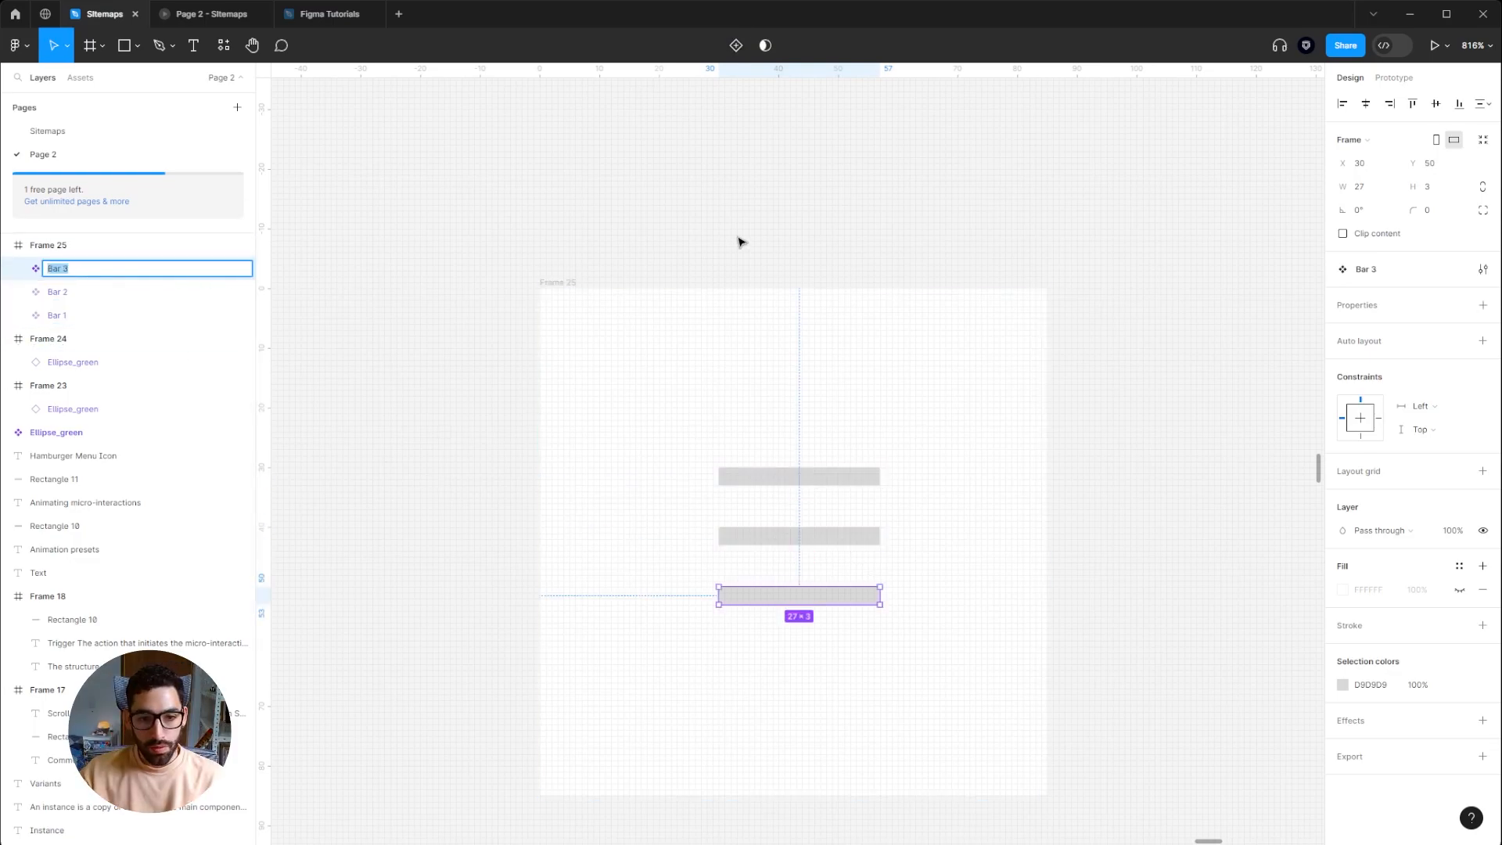
pyautogui.click(818, 215)
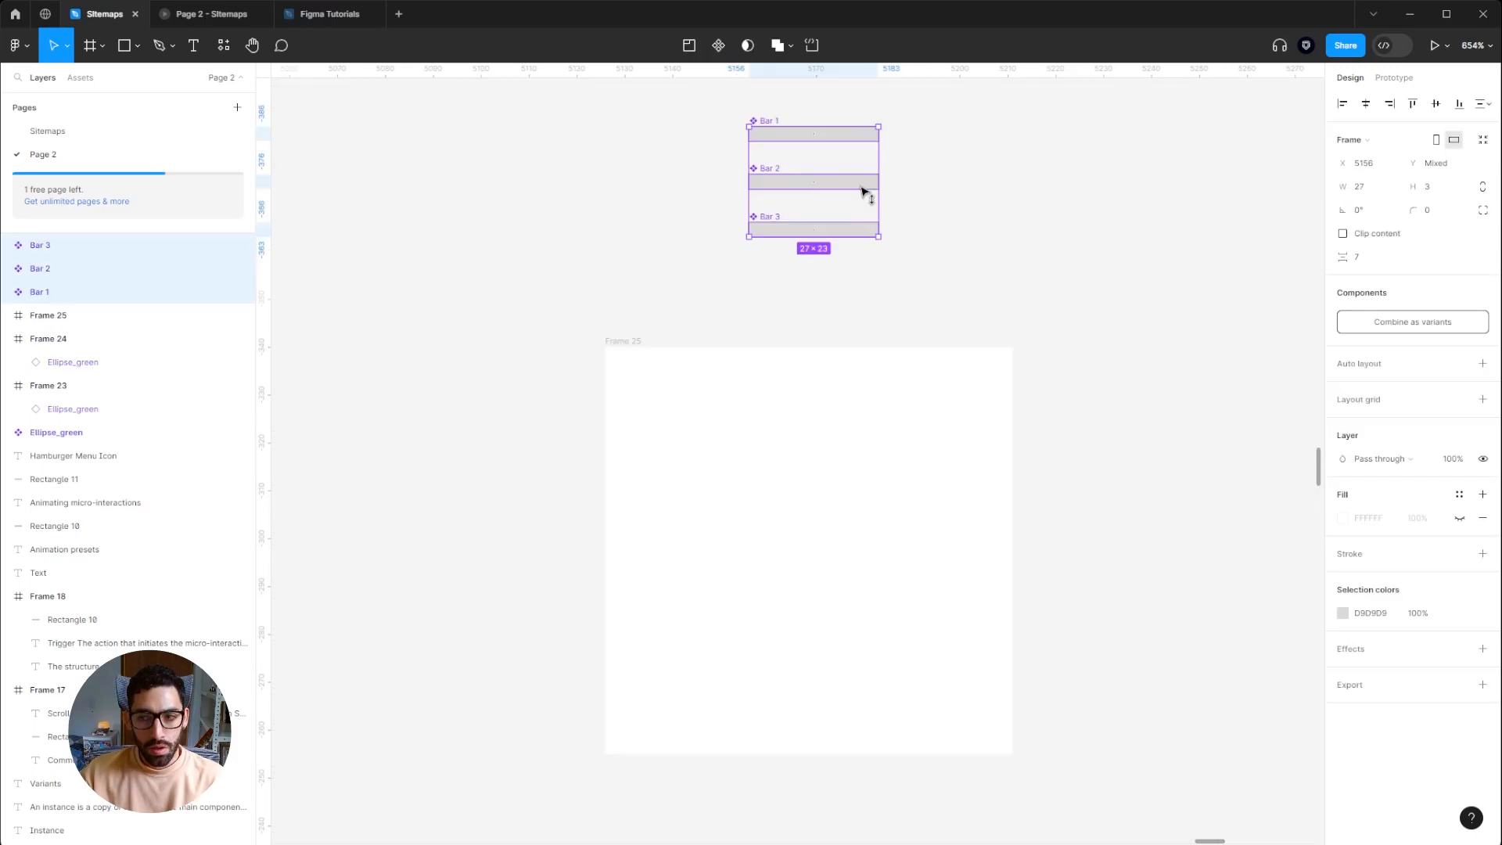
# Step: Nudge the three bar components 2 px left and place instances of all three near the middle of Frame 25
pyautogui.press('Left')
pyautogui.press('Left')
pyautogui.moveTo(965, 212); pyautogui.dragTo(1007, 228)
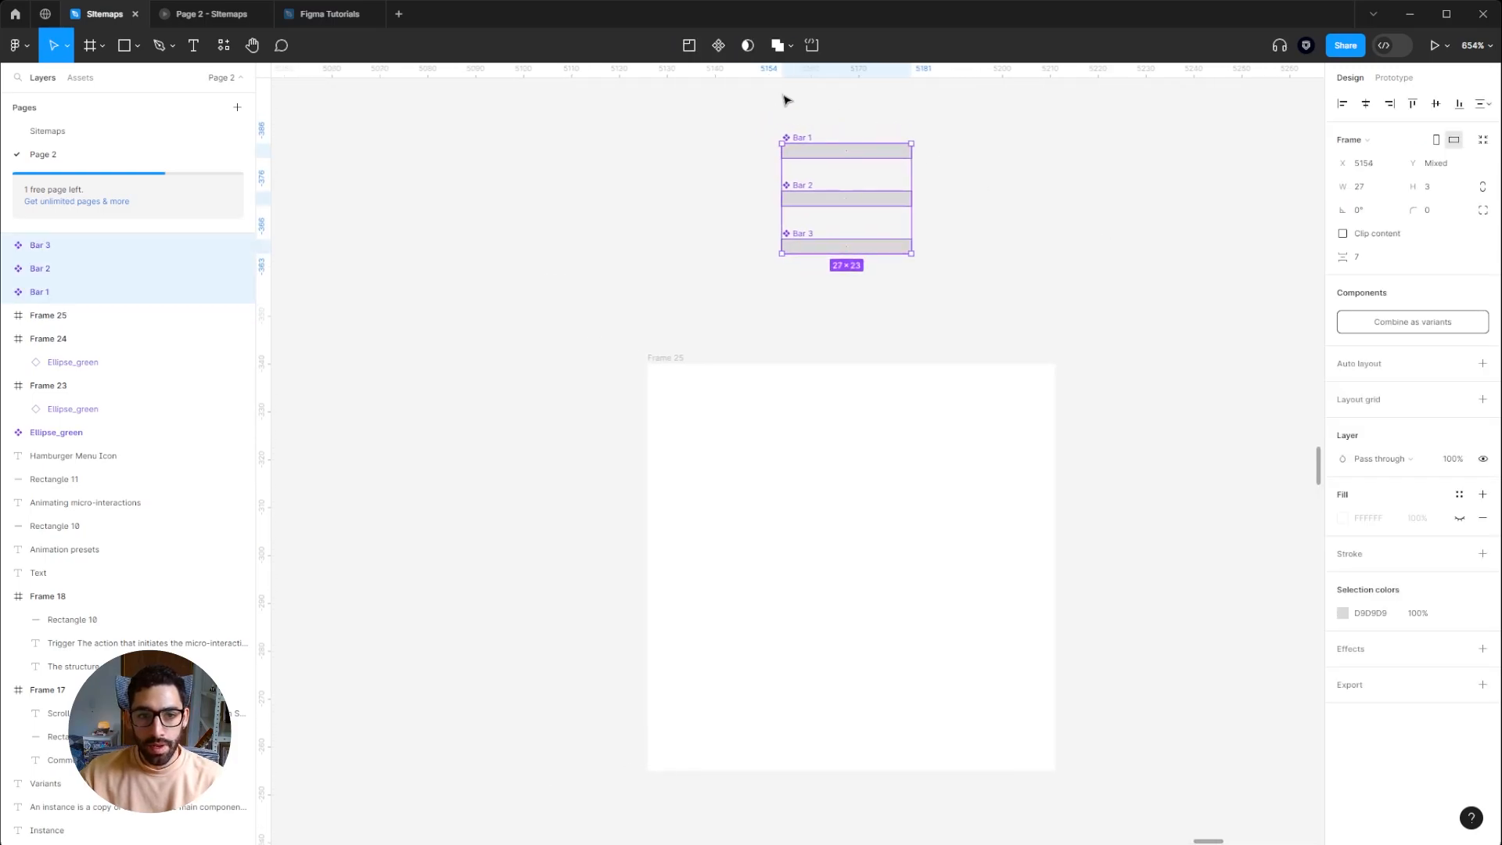
pyautogui.moveTo(881, 206); pyautogui.dragTo(899, 583)
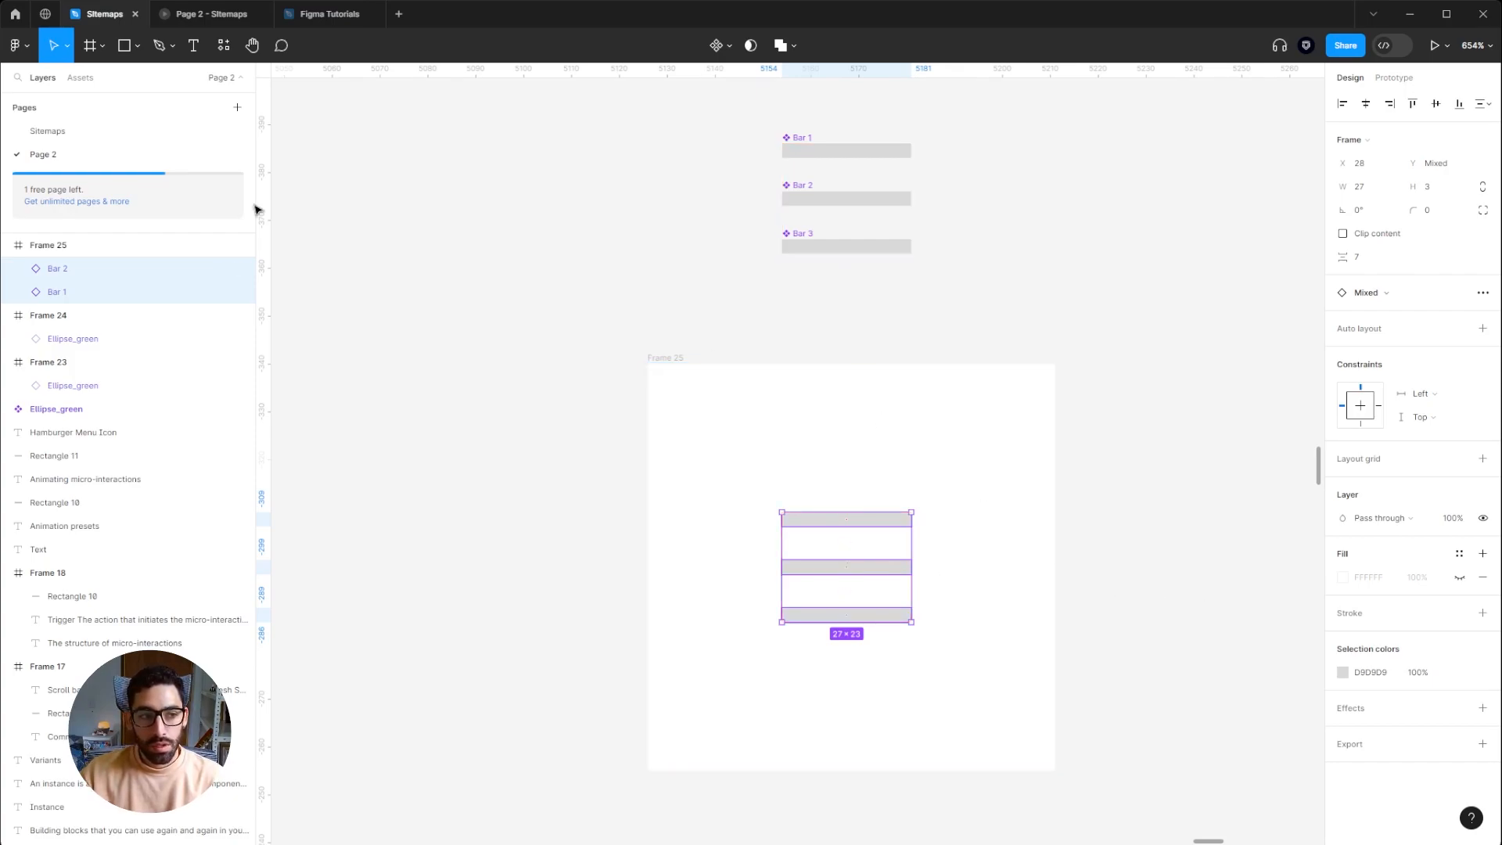
pyautogui.scroll(2, 201, 387)
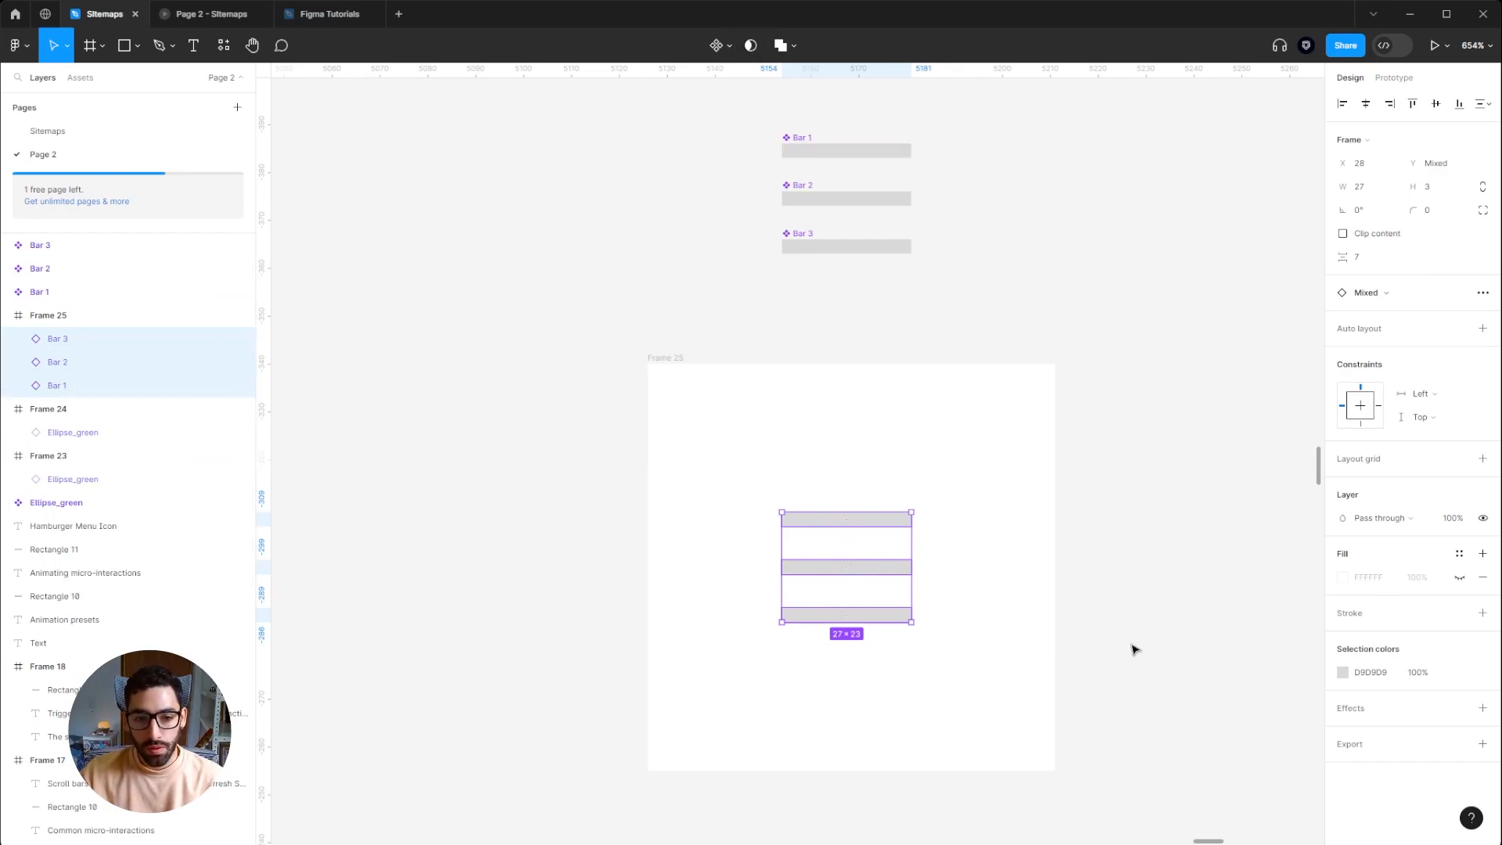
# Step: Recolour the three bar instances in Frame 25 to the dark blue document colour 314C5F
pyautogui.click(1132, 645)
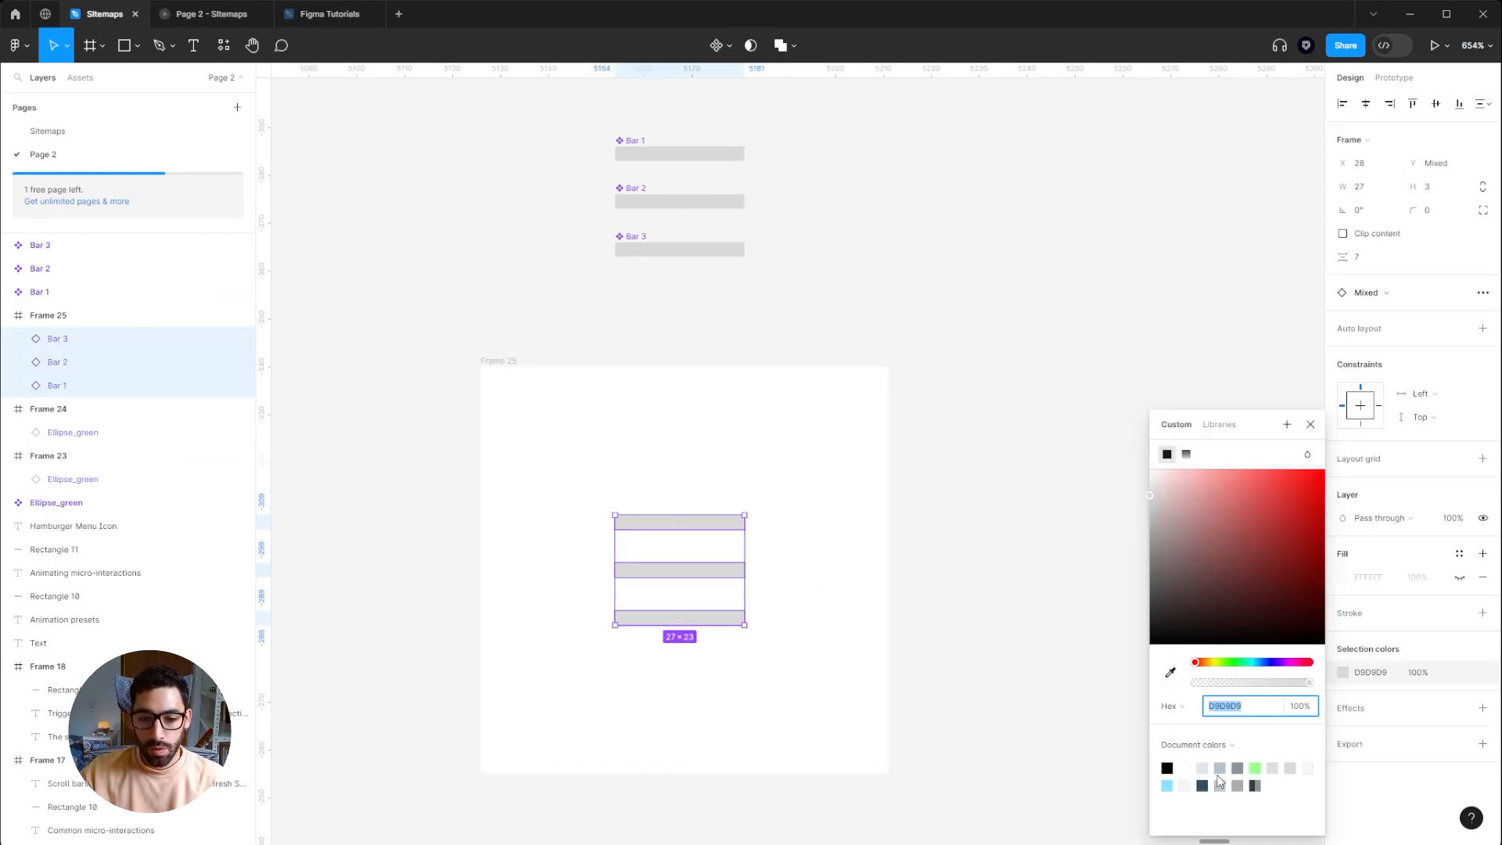
pyautogui.click(1212, 783)
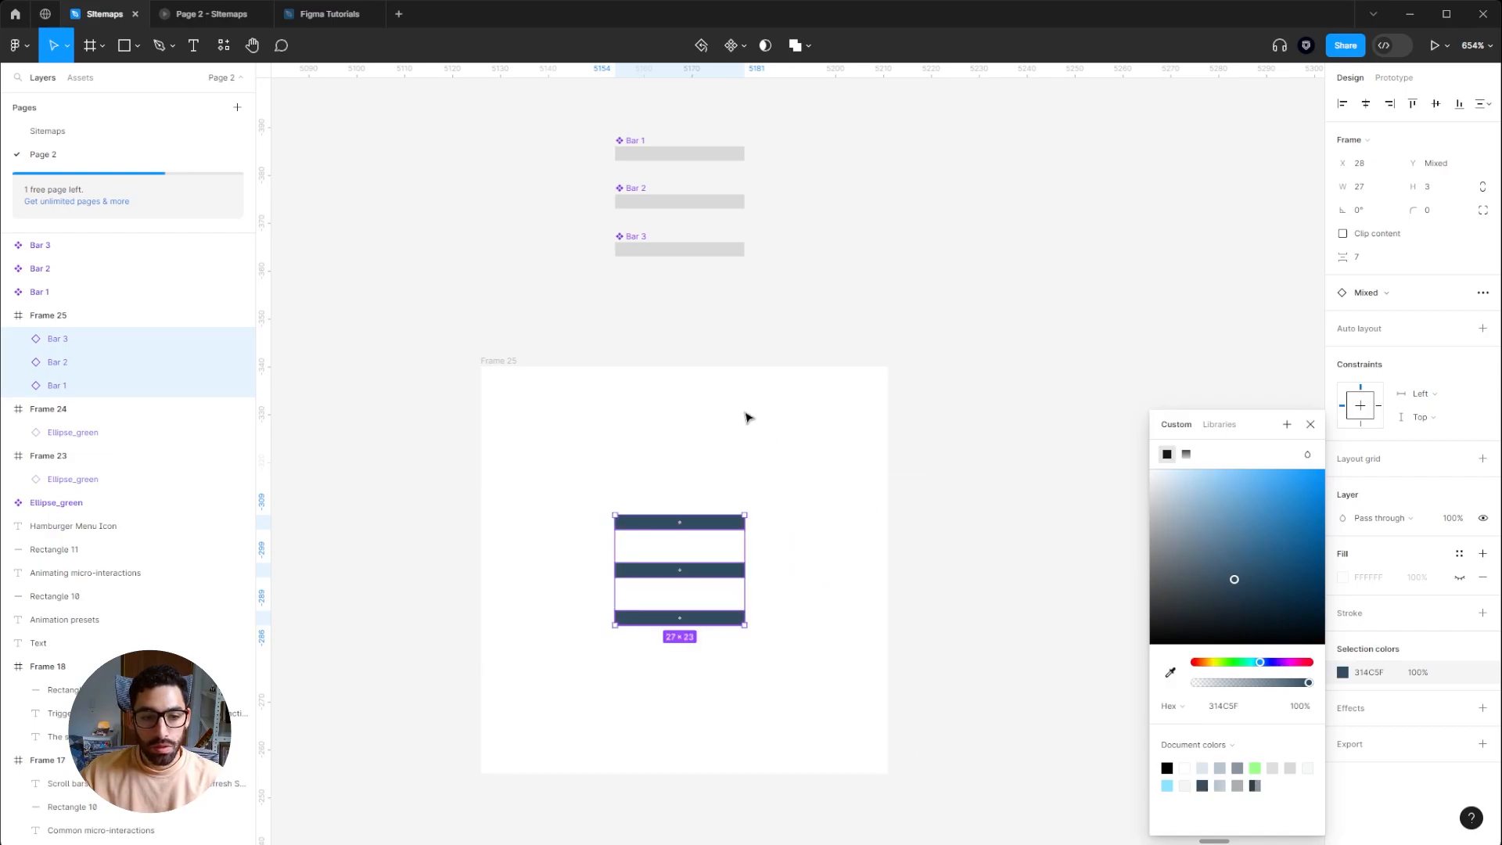
pyautogui.click(745, 412)
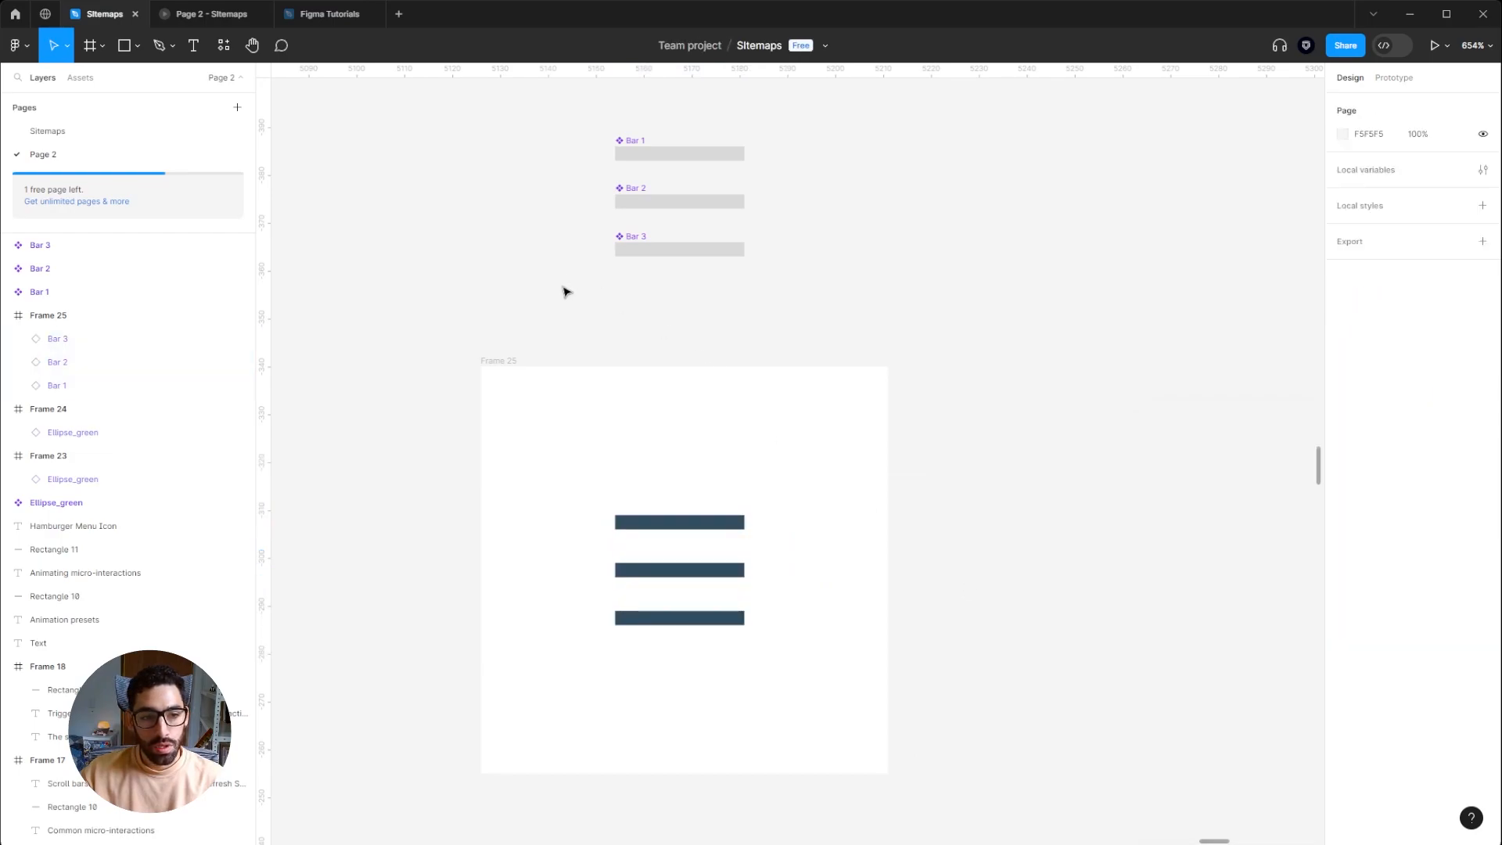
# Step: Duplicate Frame 25 with its three bars and place the copy directly to its right
pyautogui.scroll(-2, 457, 321)
pyautogui.hscroll(2, 457, 321)
pyautogui.click(420, 313)
pyautogui.moveTo(420, 315); pyautogui.dragTo(839, 311)
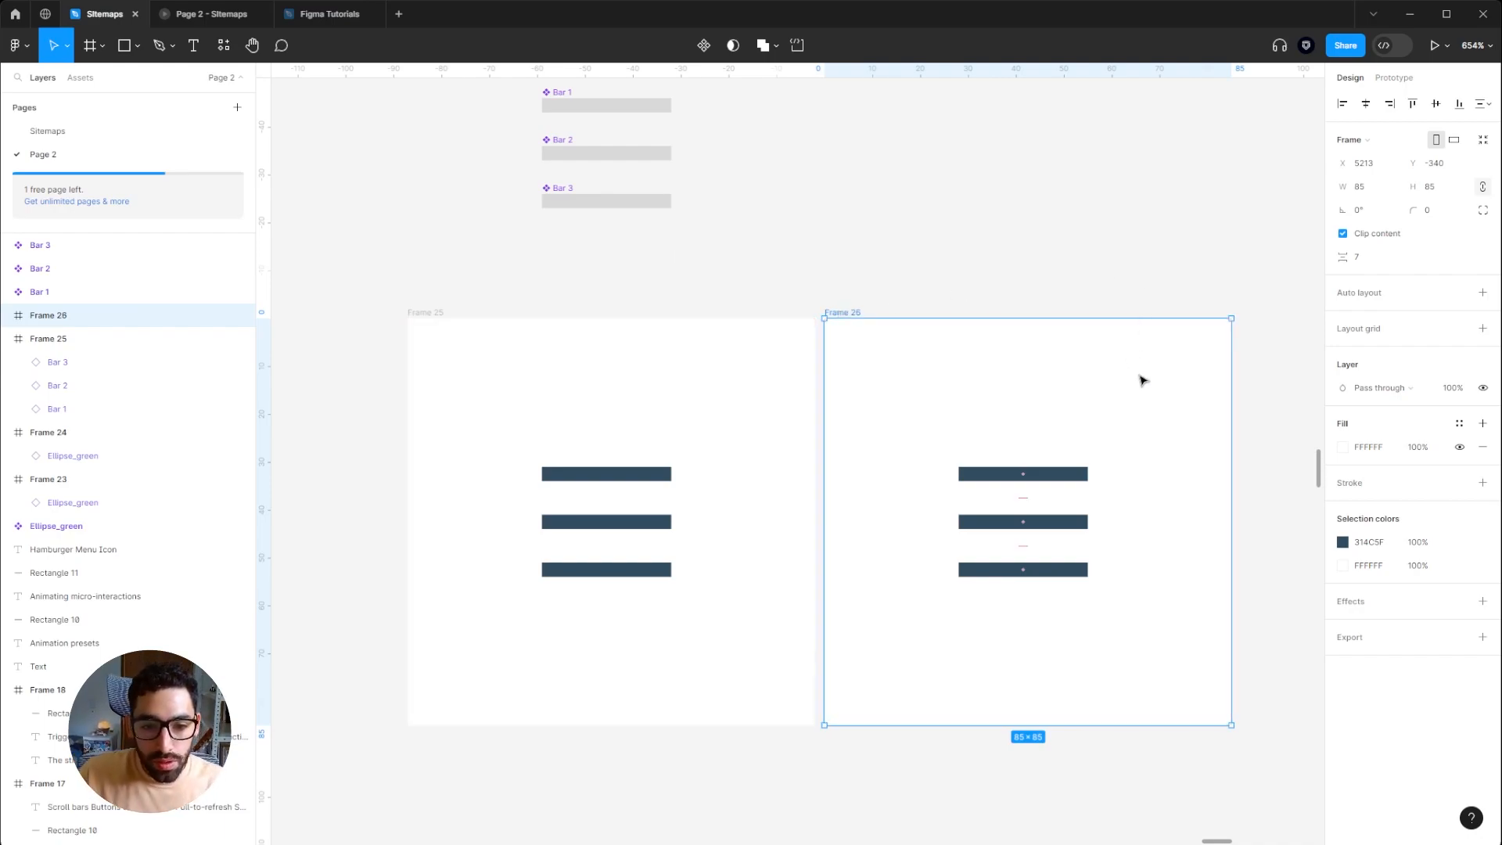
pyautogui.press('Escape')
# Step: Delete the Bar 3 instance from Frame 26
pyautogui.click(964, 471)
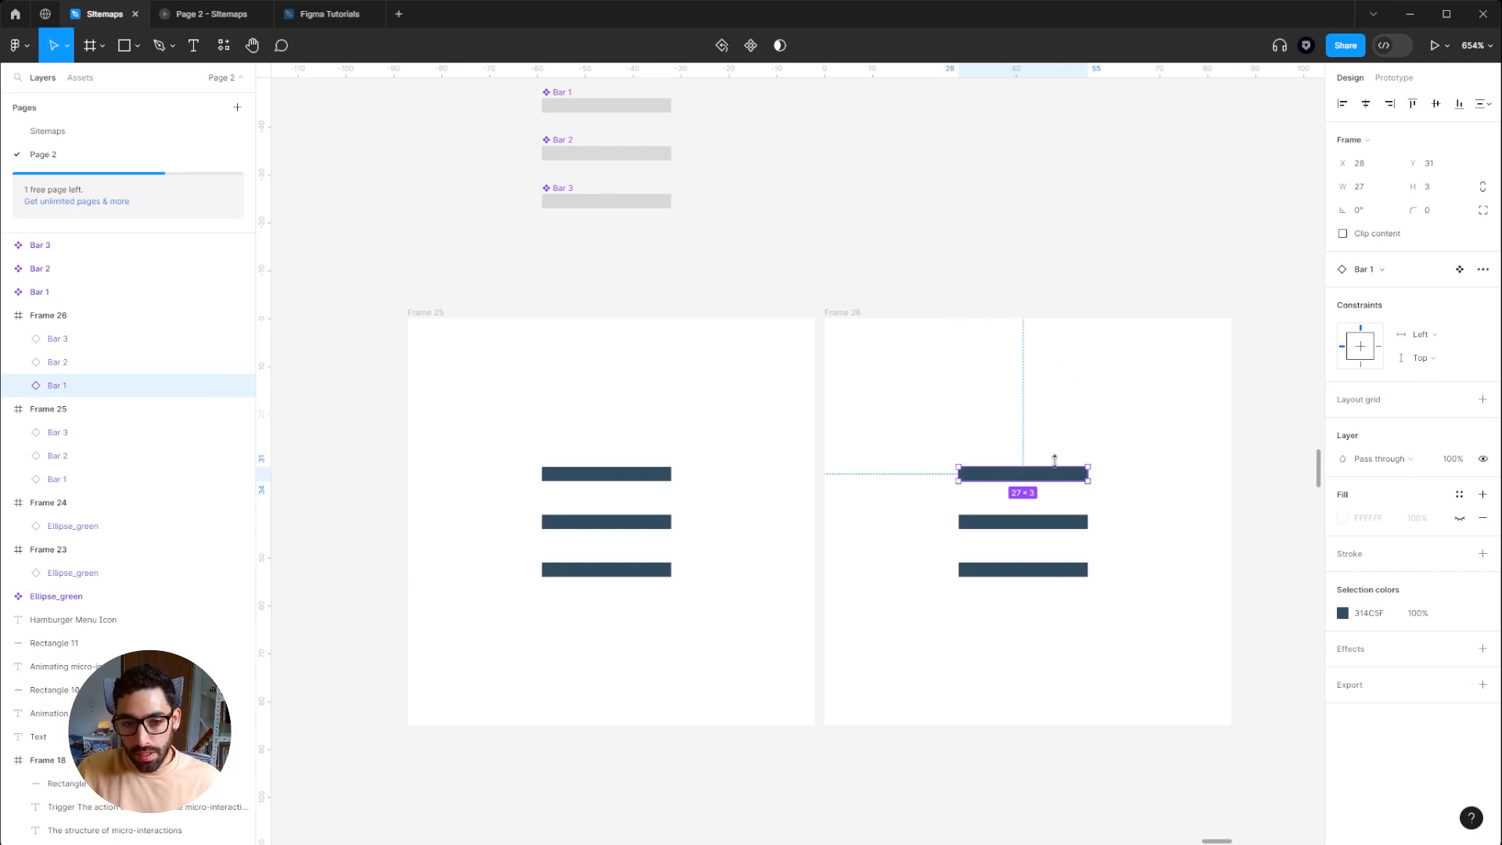
pyautogui.click(1041, 522)
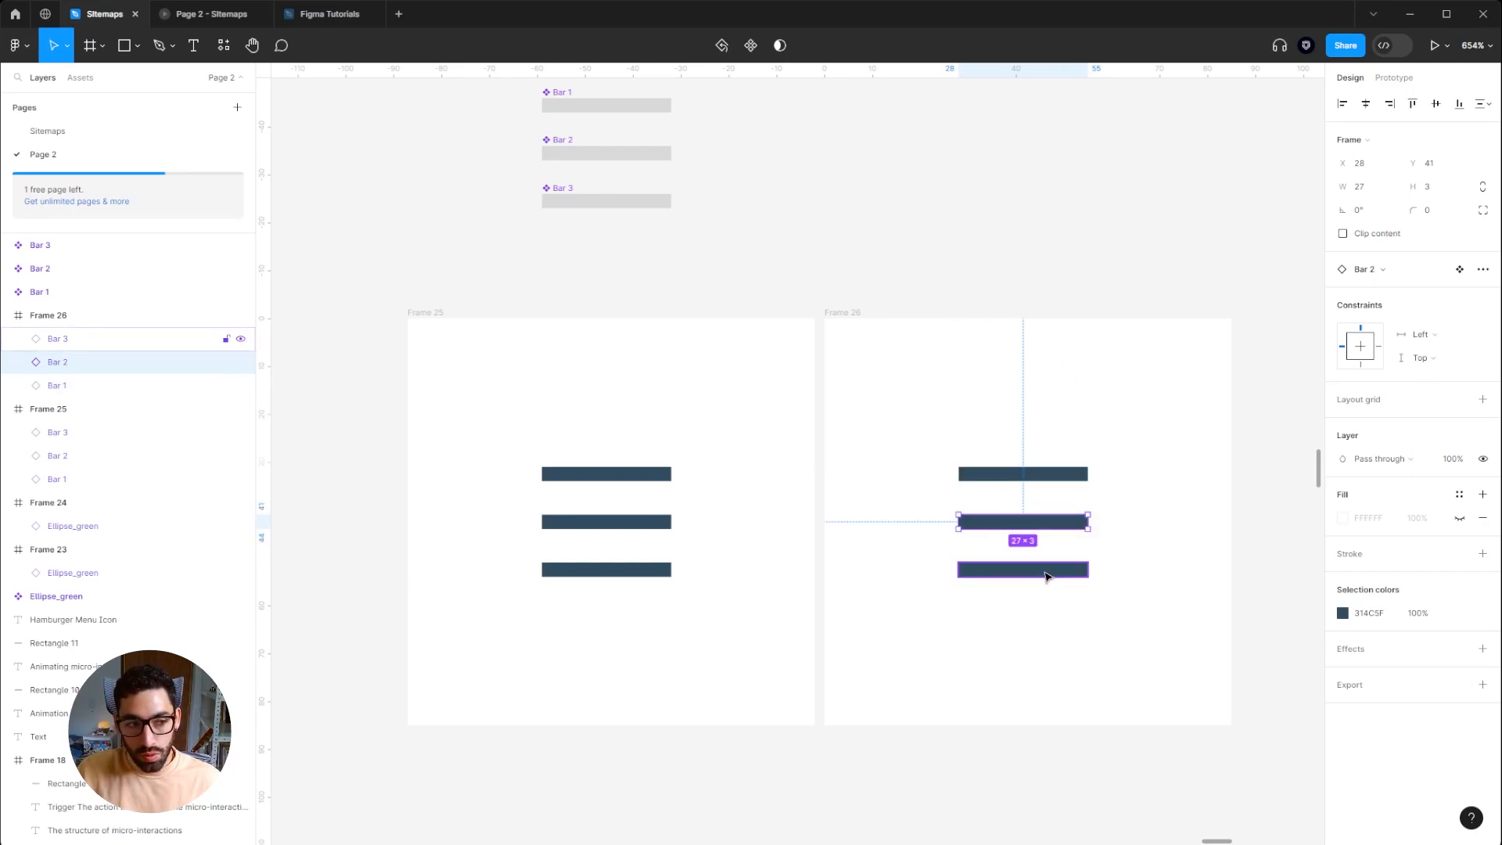
pyautogui.click(1047, 570)
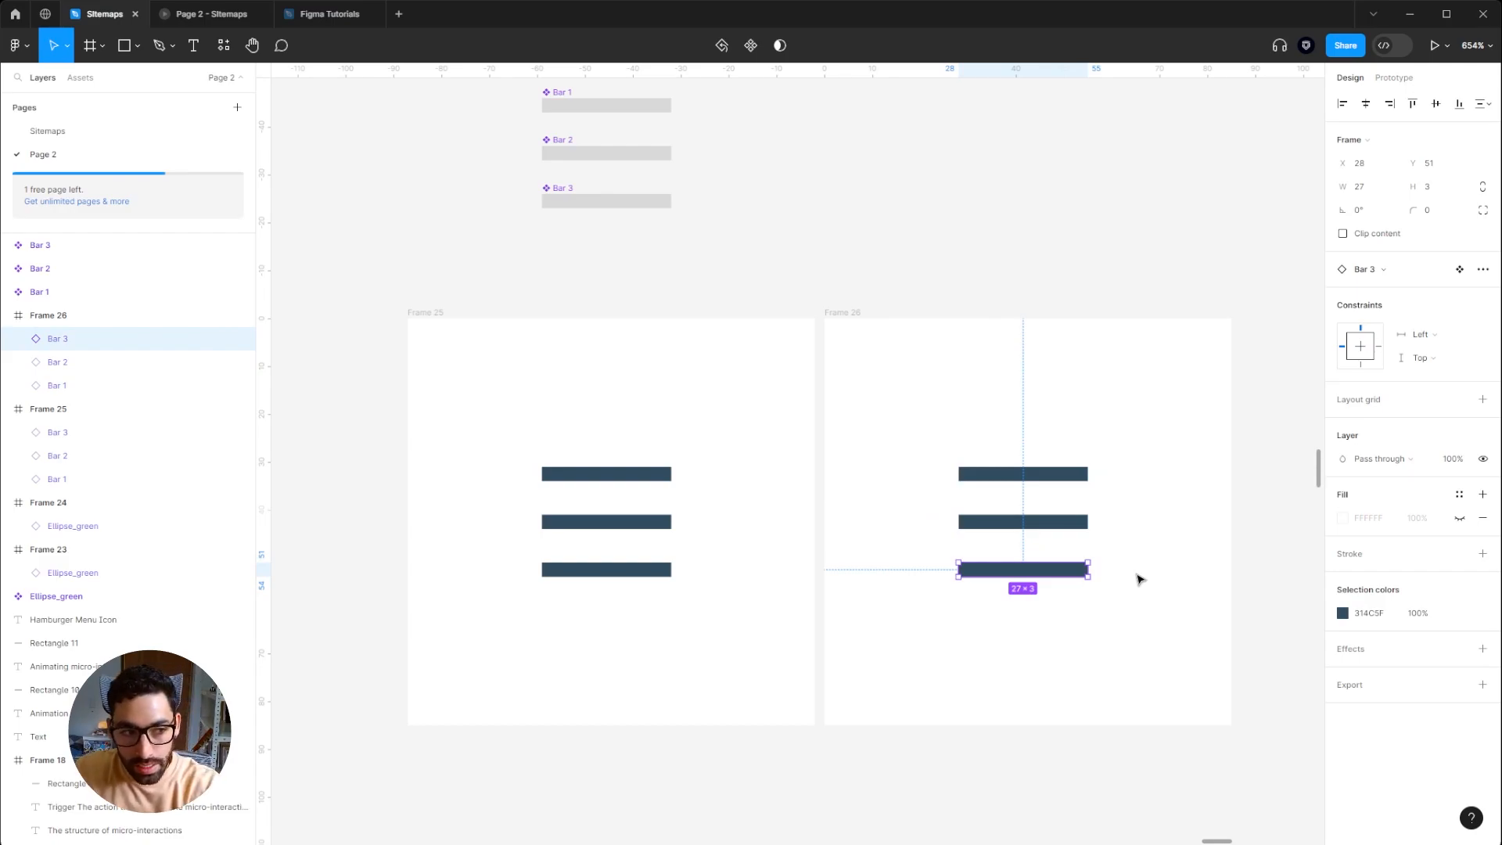
pyautogui.press('Delete')
# Step: Rotate Bar 2 and Bar 1 in Frame 26 diagonally in opposite directions and cross them at their centres into an X
pyautogui.click(1068, 524)
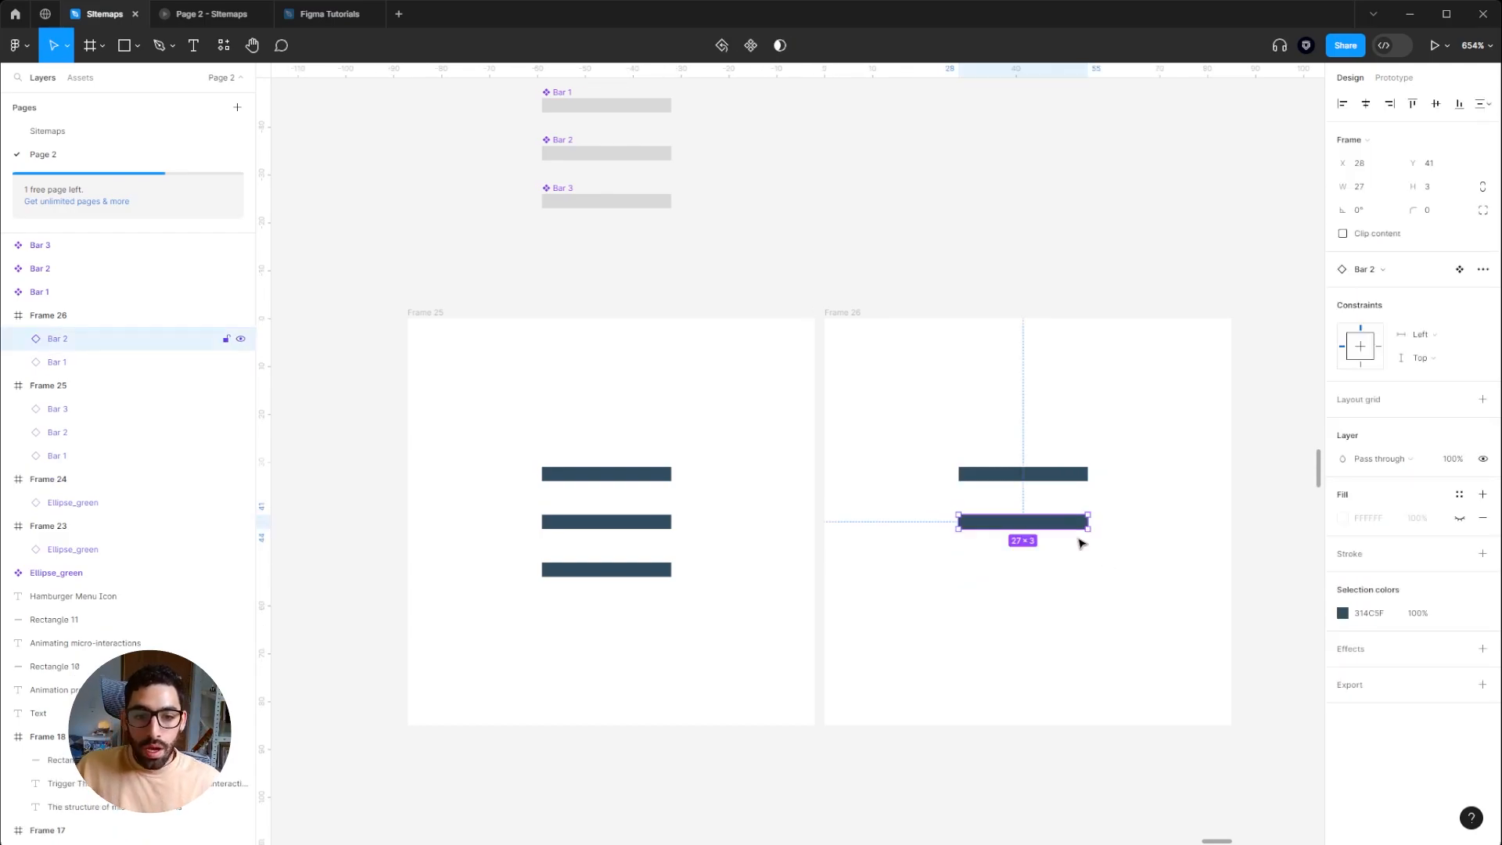
pyautogui.scroll(1, 1052, 543)
pyautogui.scroll(5, 1033, 599)
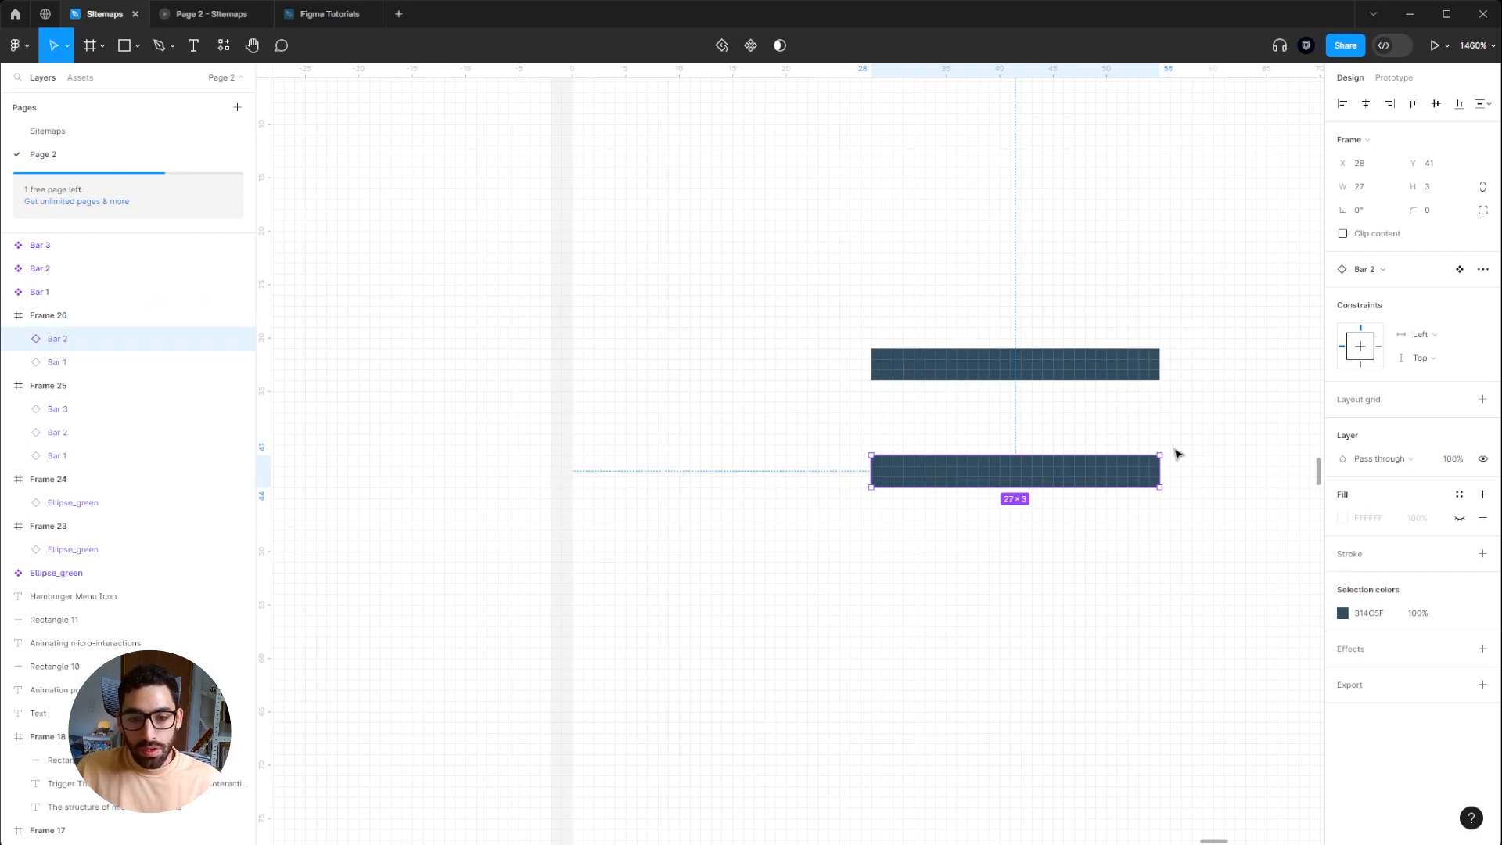
pyautogui.moveTo(1166, 451); pyautogui.dragTo(1102, 356)
pyautogui.press('Escape')
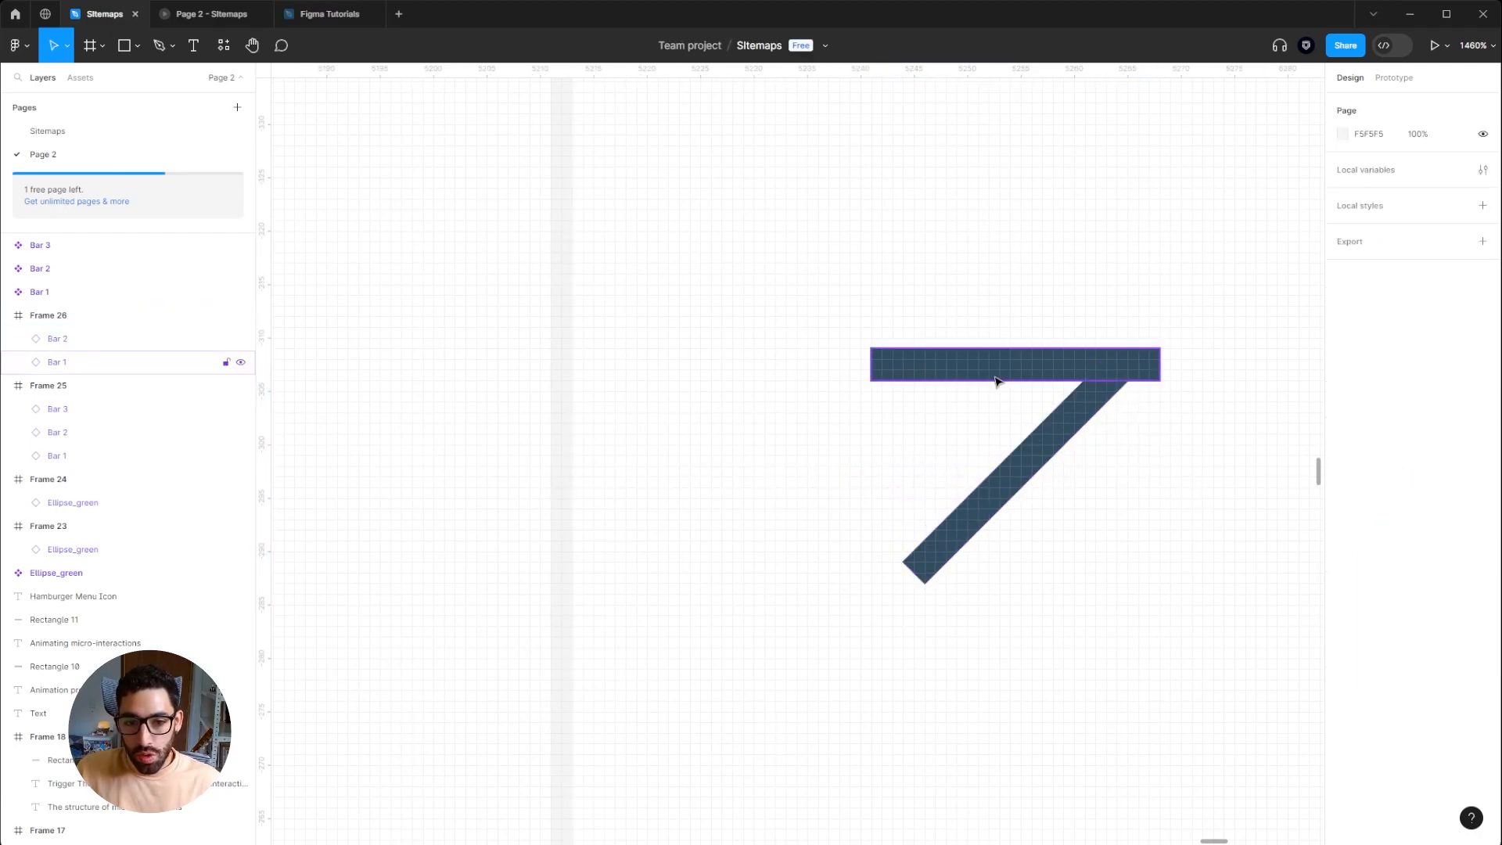
pyautogui.click(998, 377)
pyautogui.click(1170, 349)
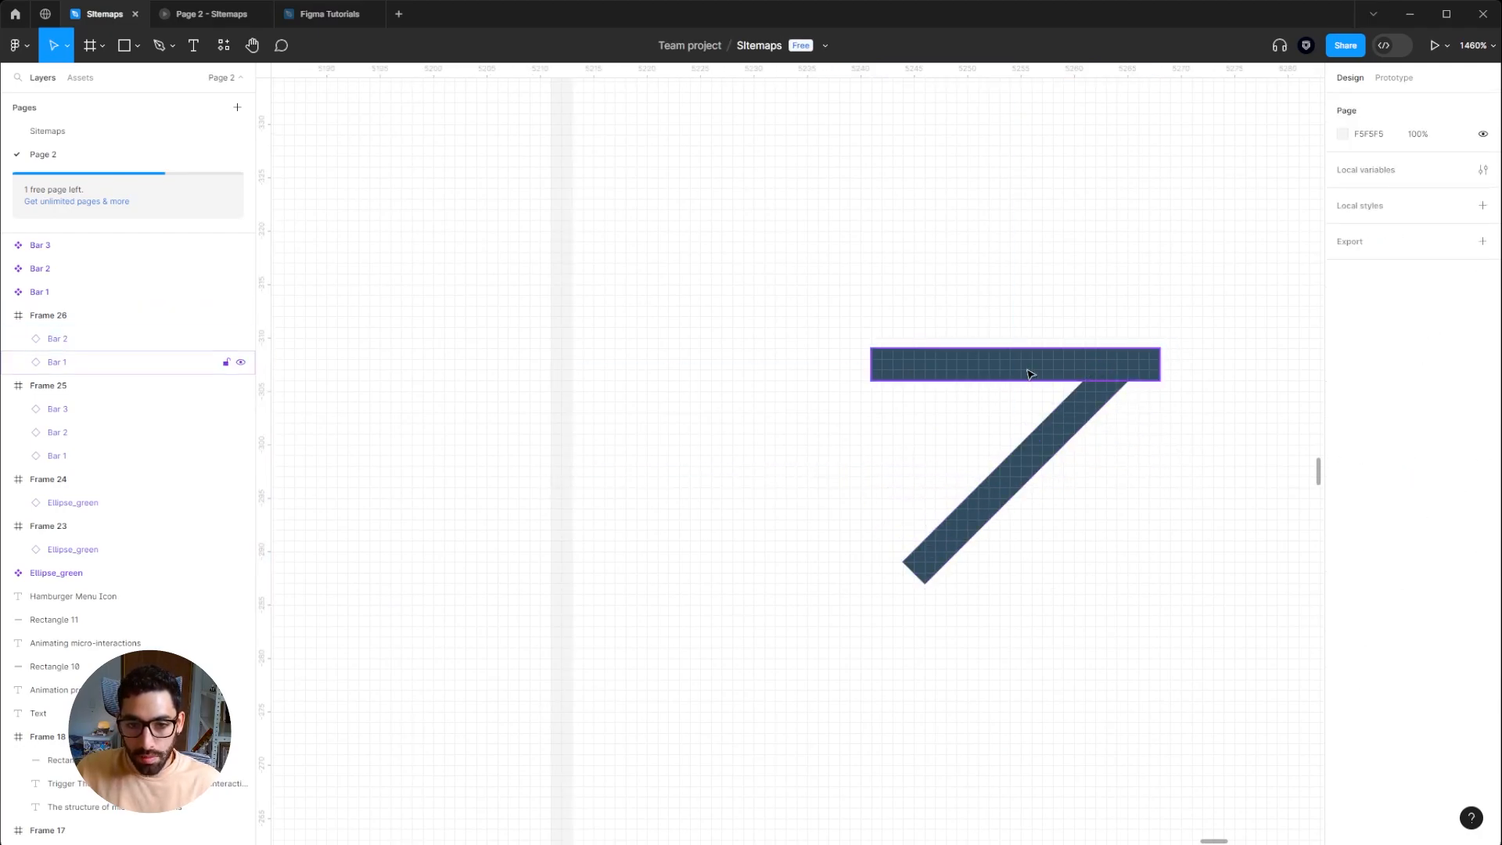
pyautogui.click(1154, 351)
pyautogui.moveTo(1167, 349); pyautogui.dragTo(1093, 546)
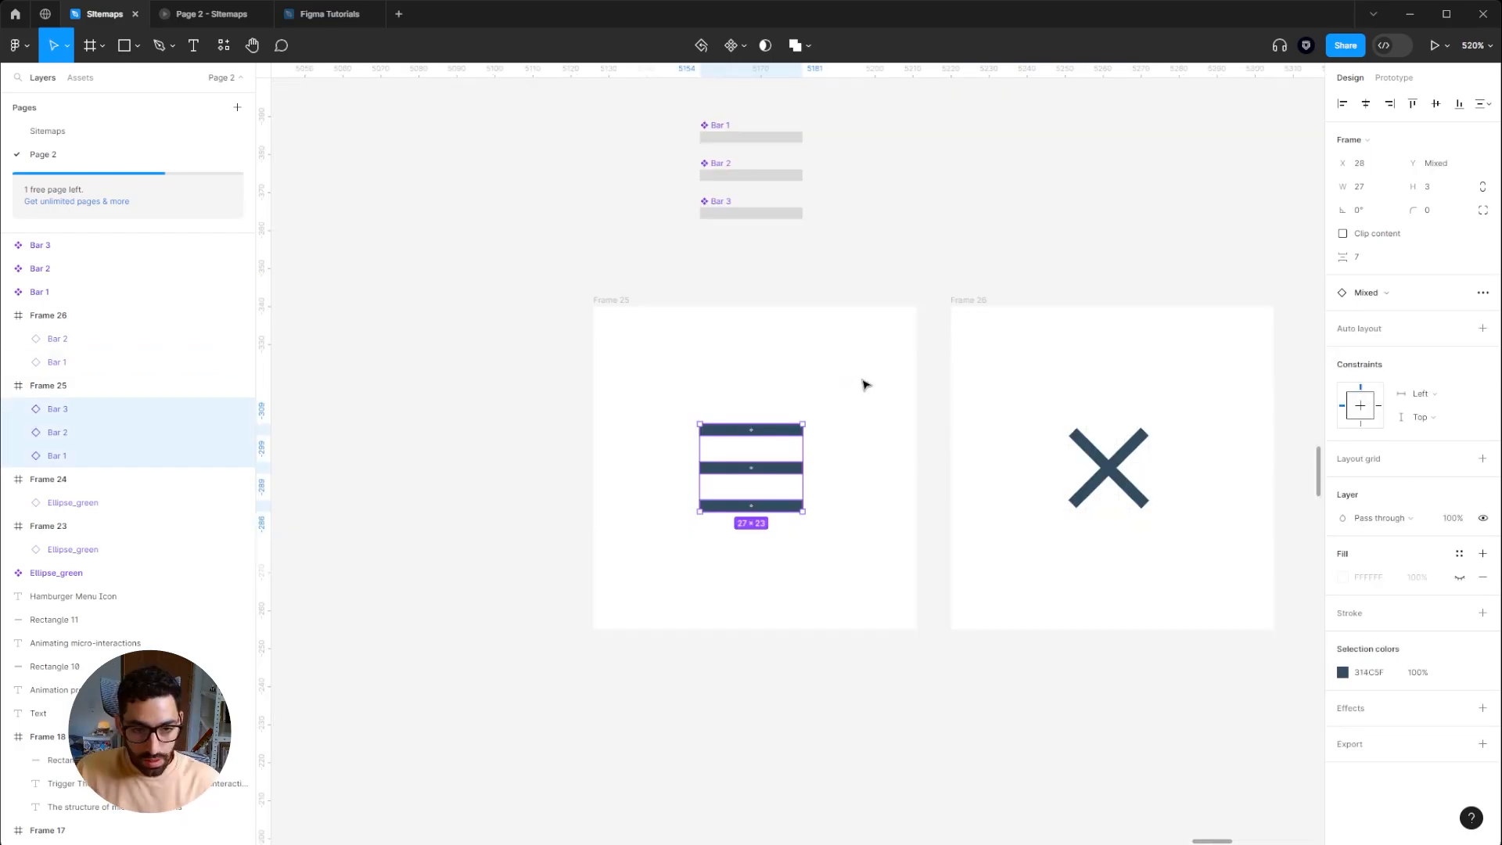
# Step: Group the three bars in Frame 25 and, separately, the two crossed bars in Frame 26
pyautogui.click(878, 363)
pyautogui.moveTo(876, 350); pyautogui.dragTo(661, 548)
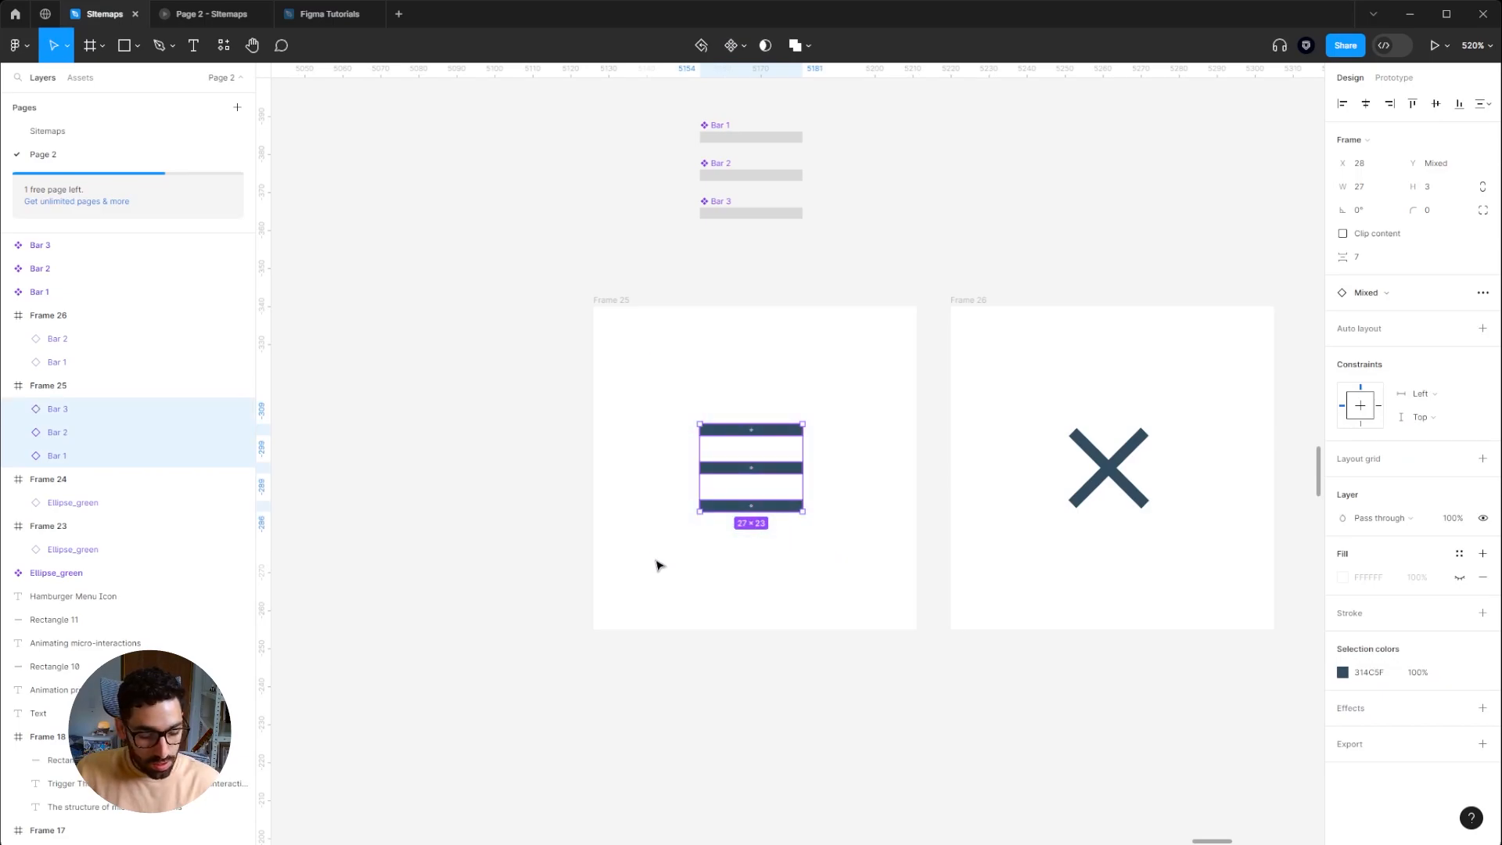
pyautogui.hotkey('ctrl', 'g')
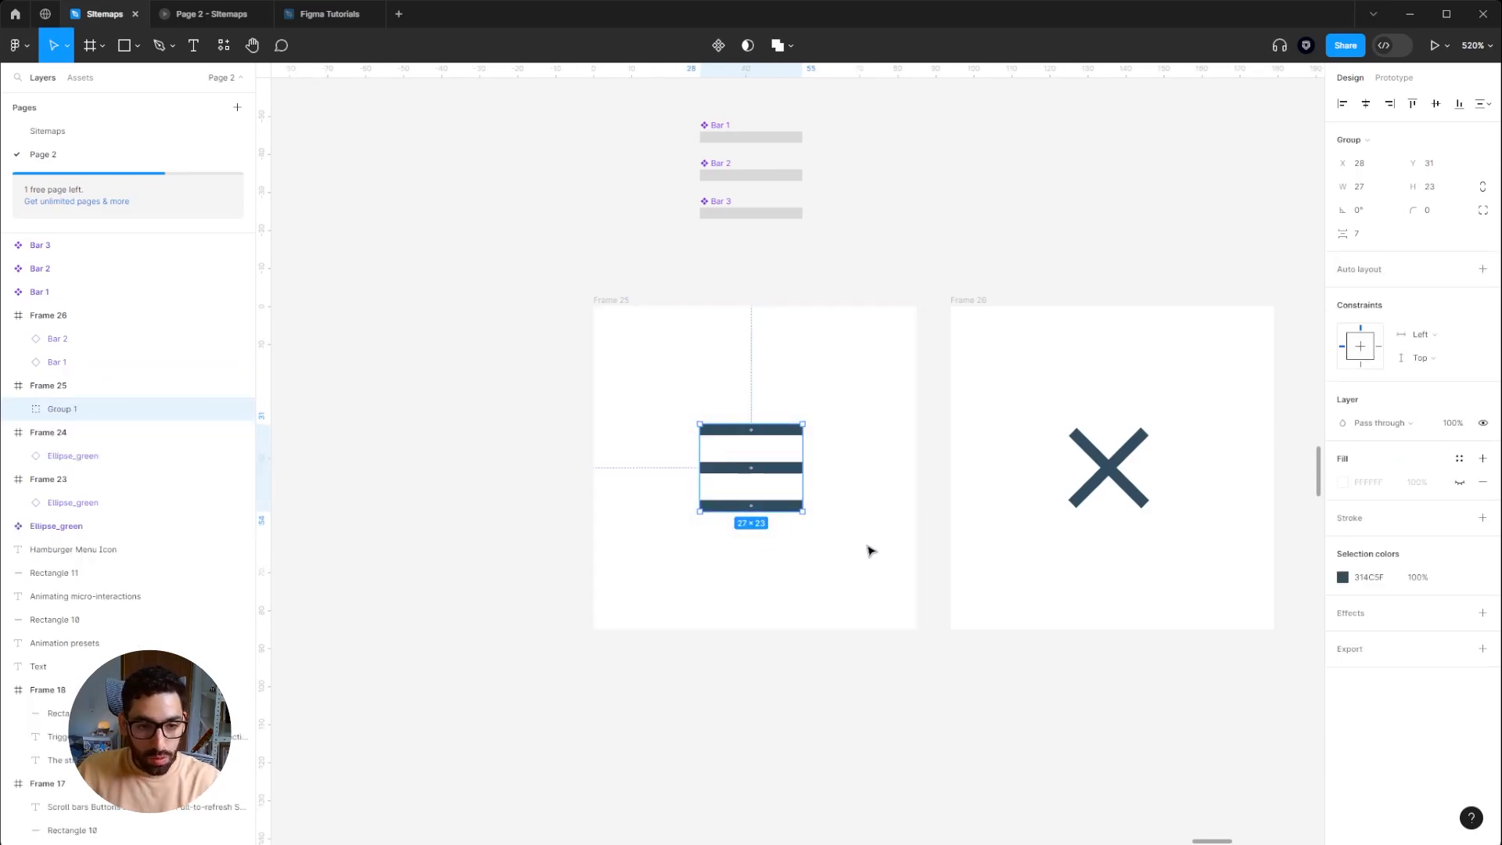
pyautogui.moveTo(1021, 392); pyautogui.dragTo(1195, 553)
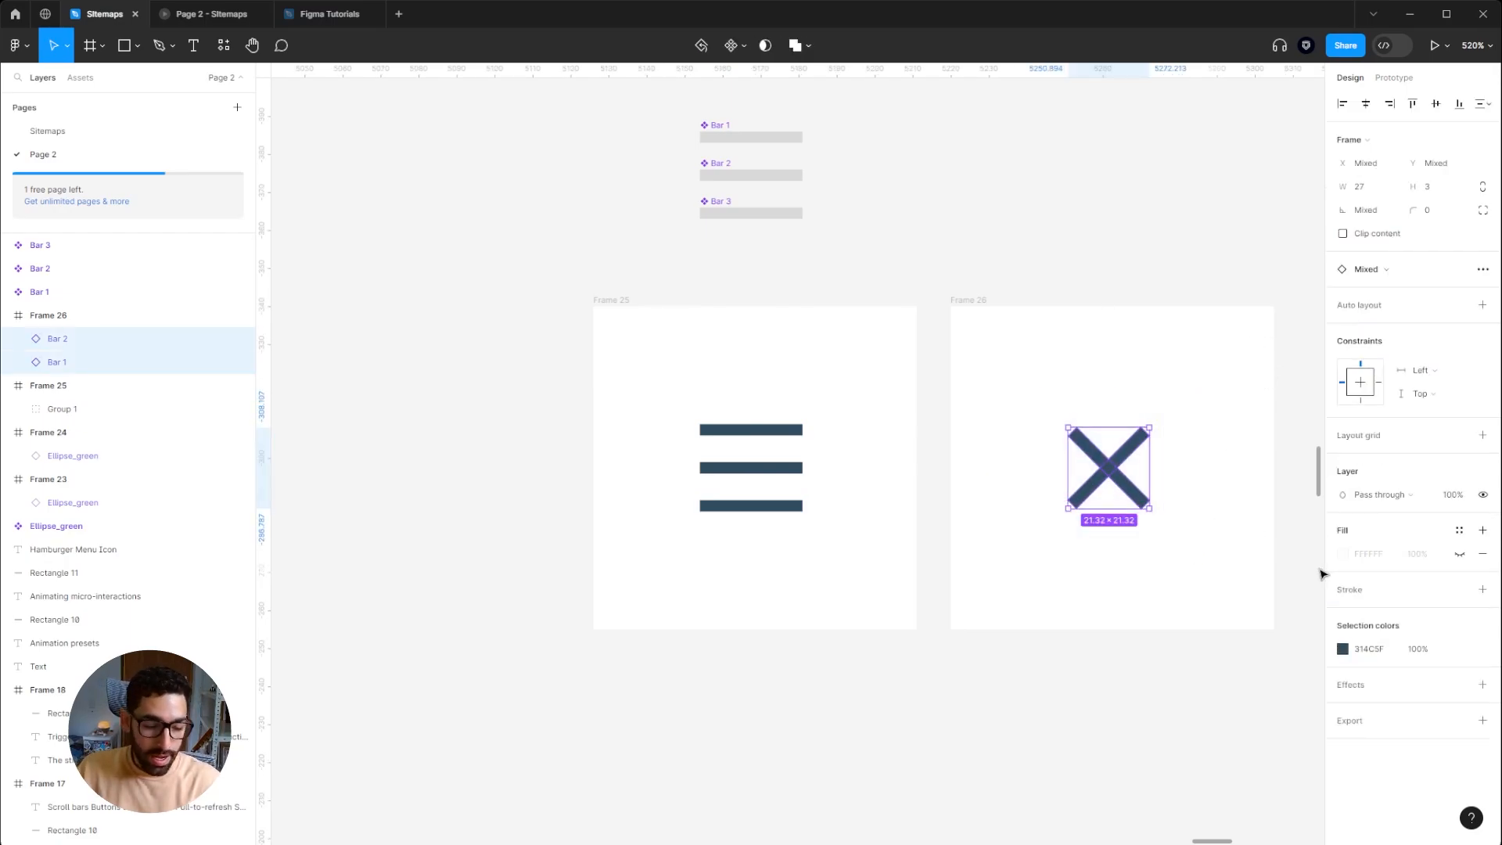
pyautogui.hotkey('ctrl', 'g')
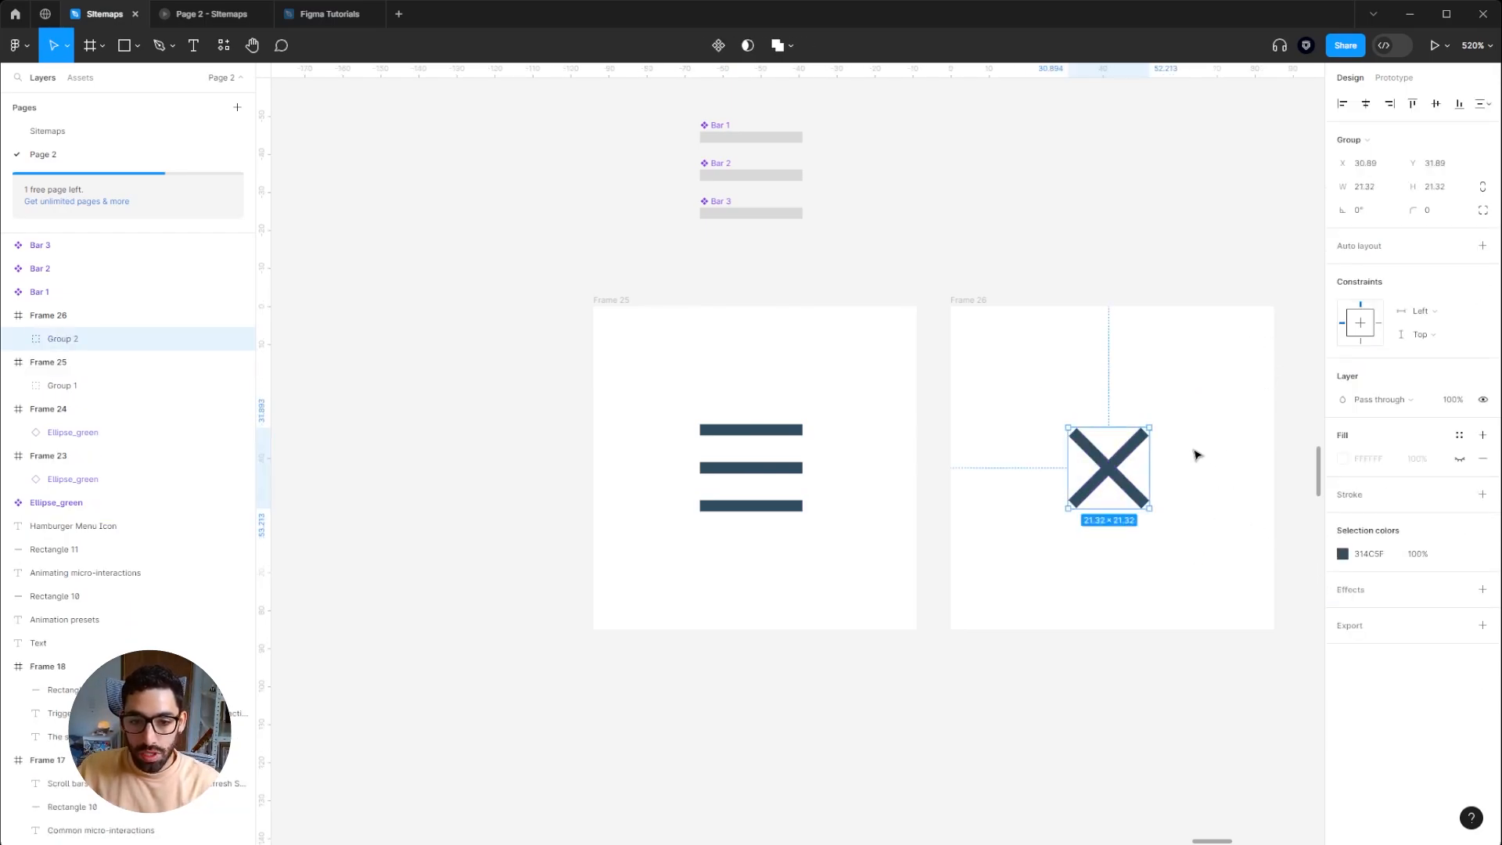
# Step: Connect the hamburger group on click to Frame 26 and the X group back to Frame 25, both with Smart animate at 300 ms
pyautogui.click(1384, 80)
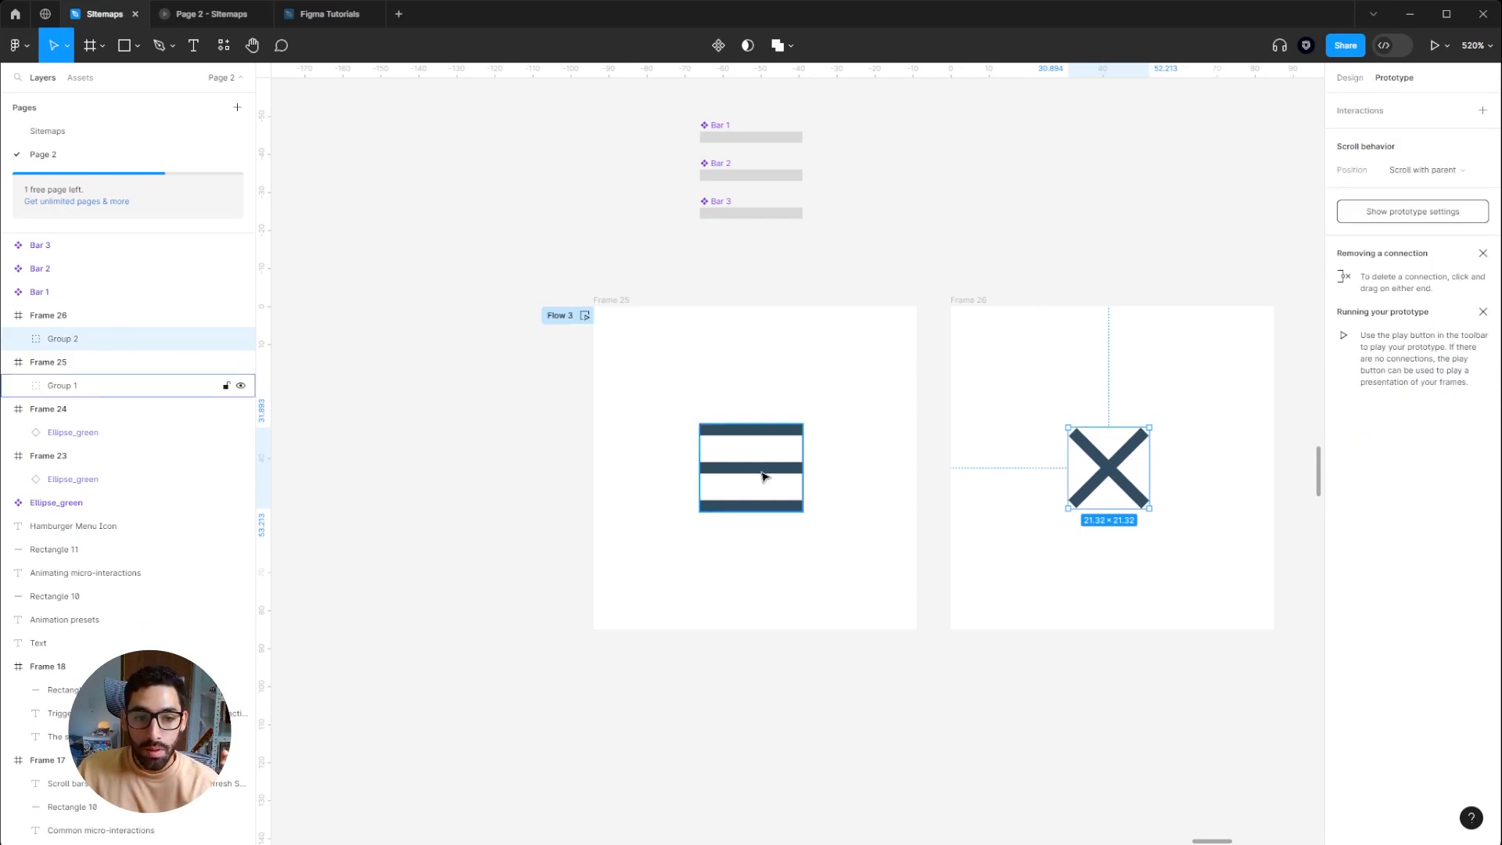
pyautogui.click(802, 474)
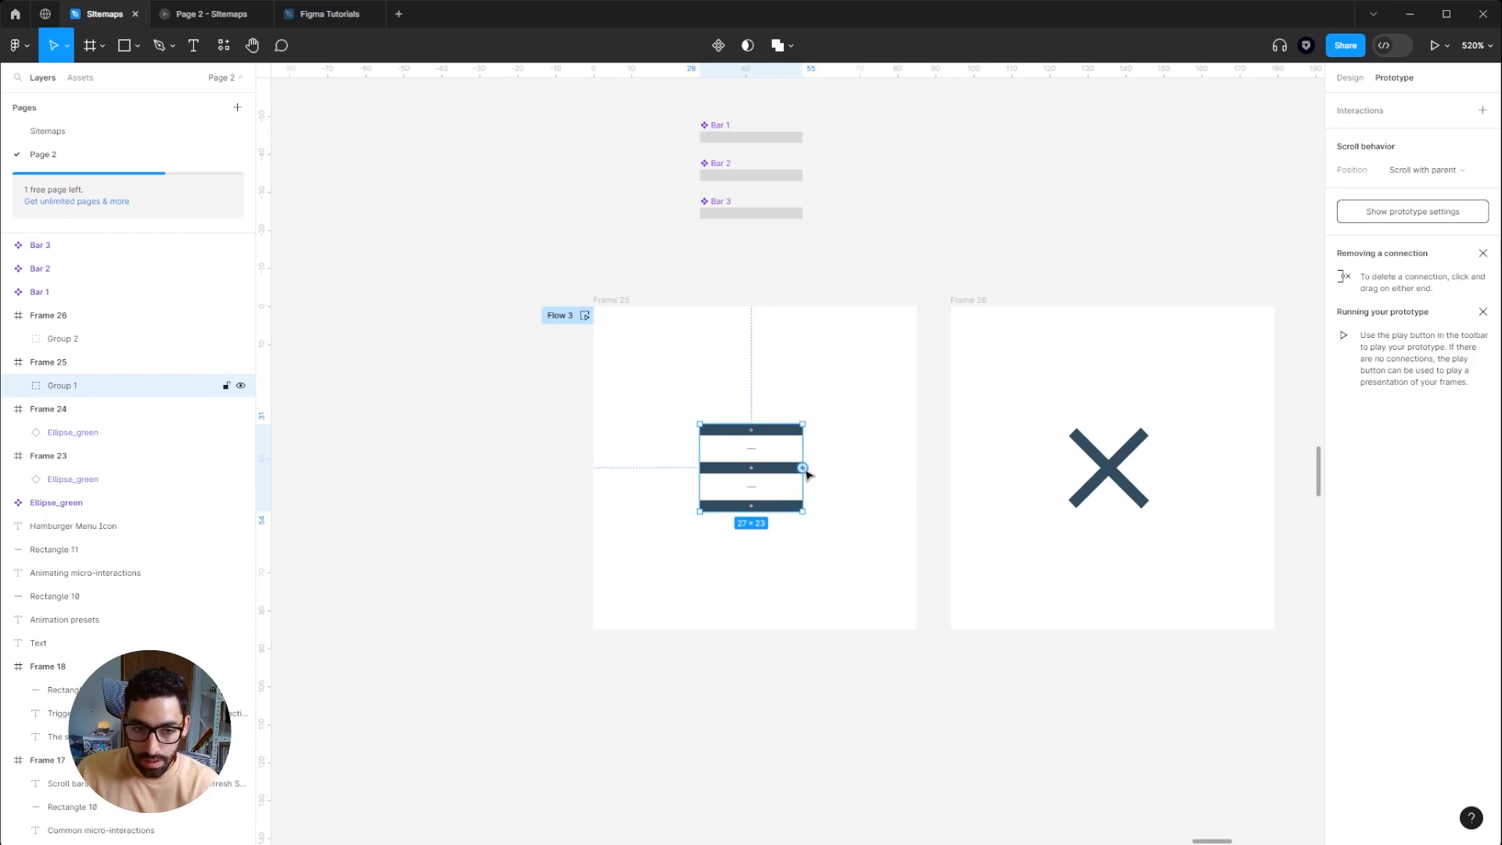
pyautogui.moveTo(806, 468); pyautogui.dragTo(999, 471)
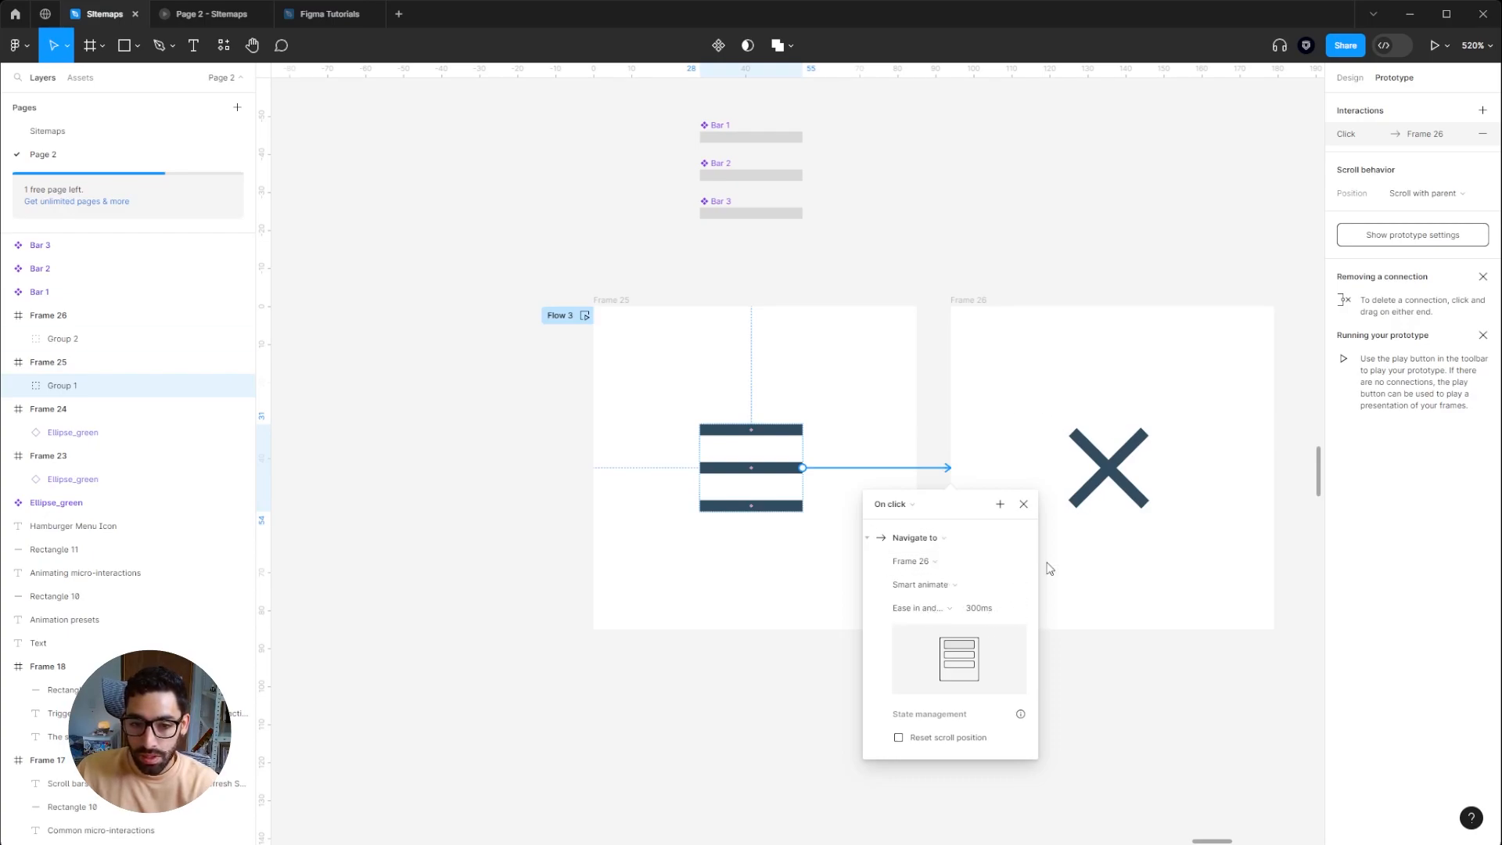
pyautogui.click(1124, 461)
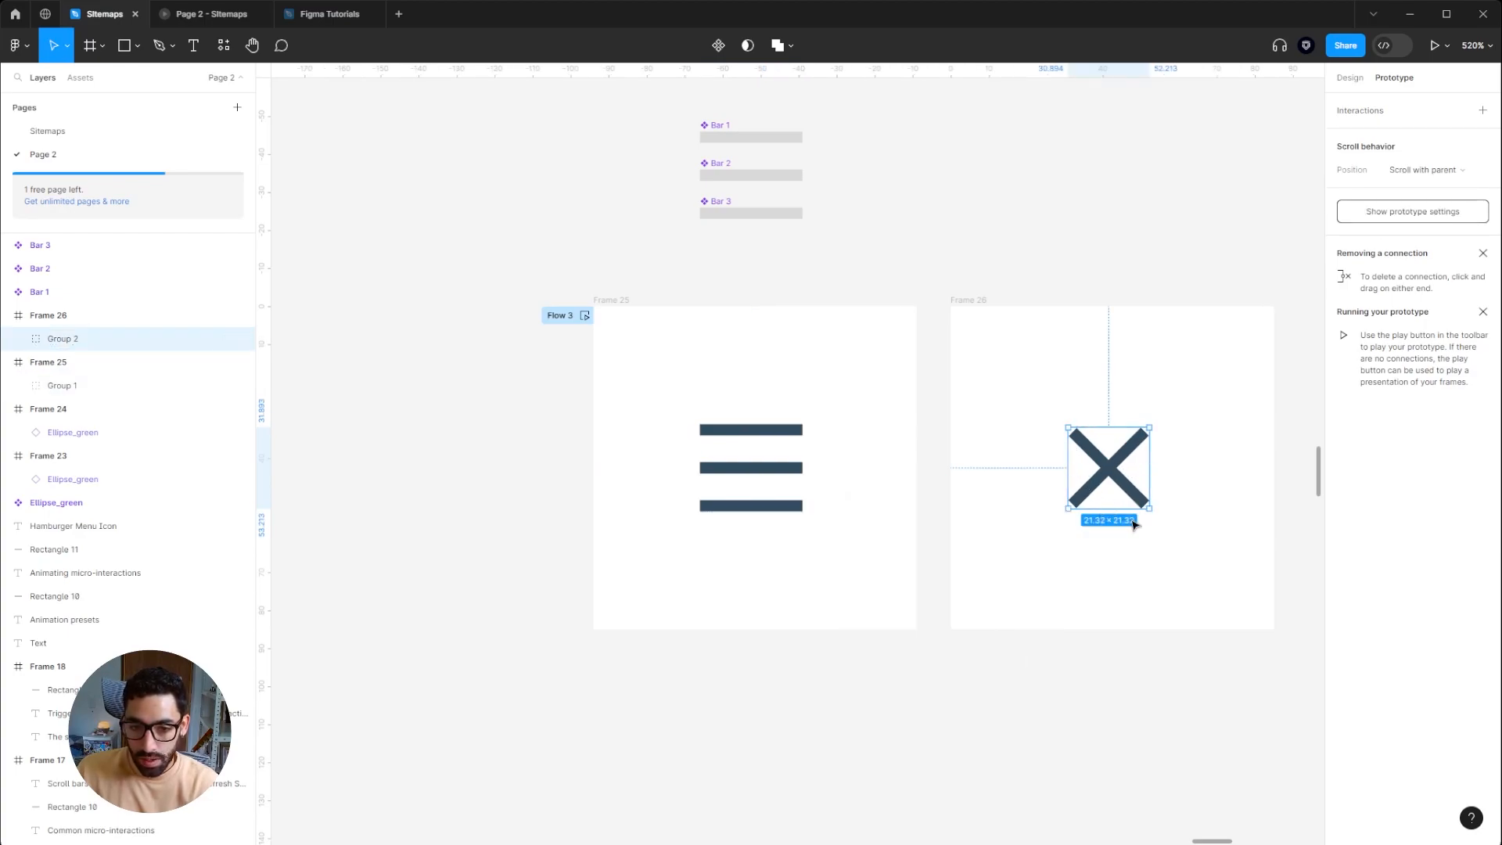
pyautogui.moveTo(1067, 468); pyautogui.dragTo(811, 490)
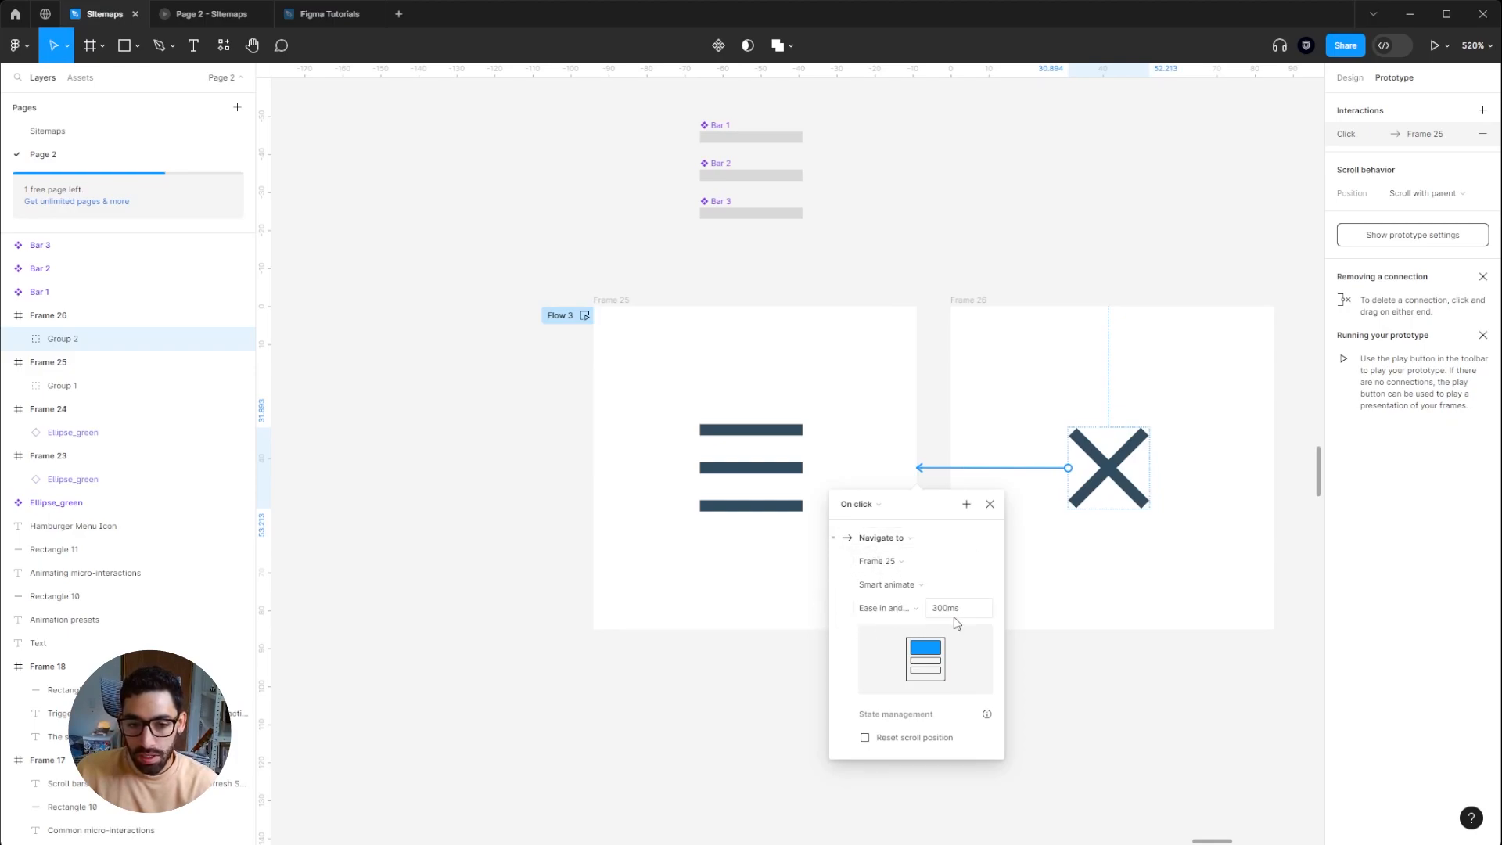
pyautogui.click(1004, 212)
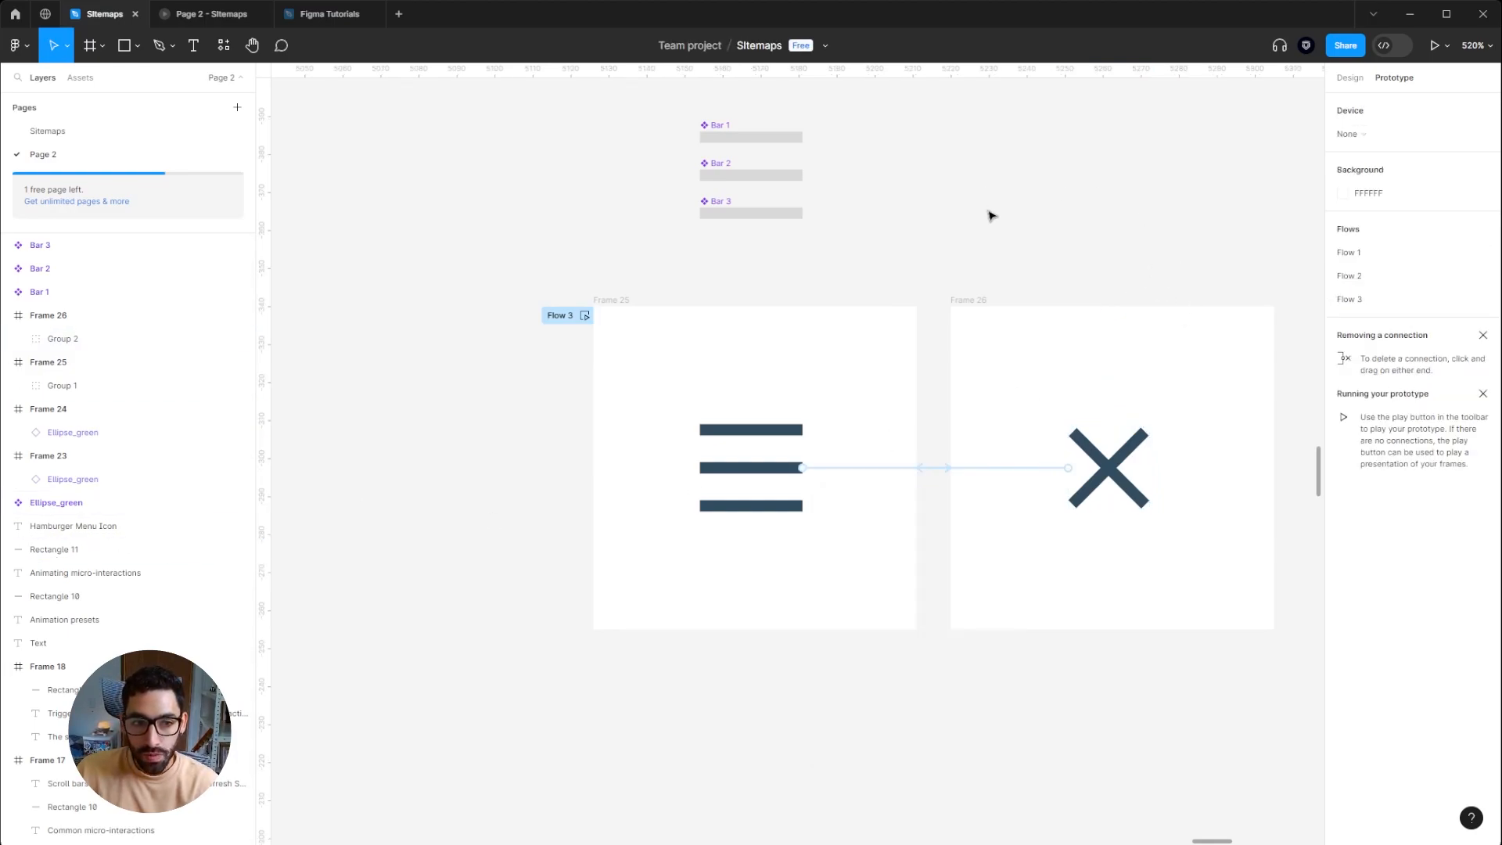
# Step: Preview Flow 3 and toggle the icon repeatedly between the hamburger bars and the X
pyautogui.click(588, 316)
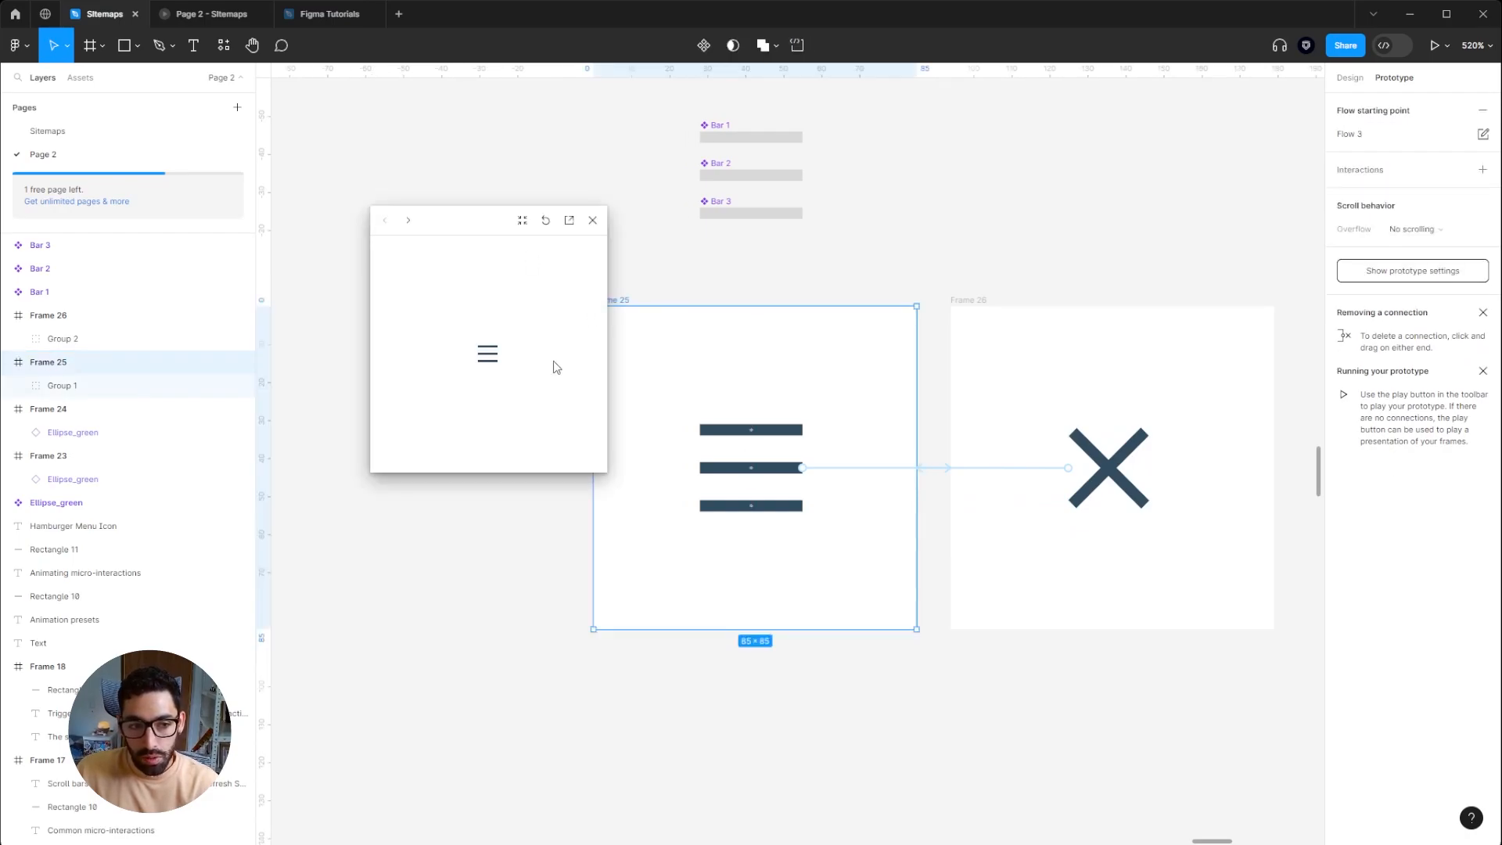
pyautogui.click(489, 359)
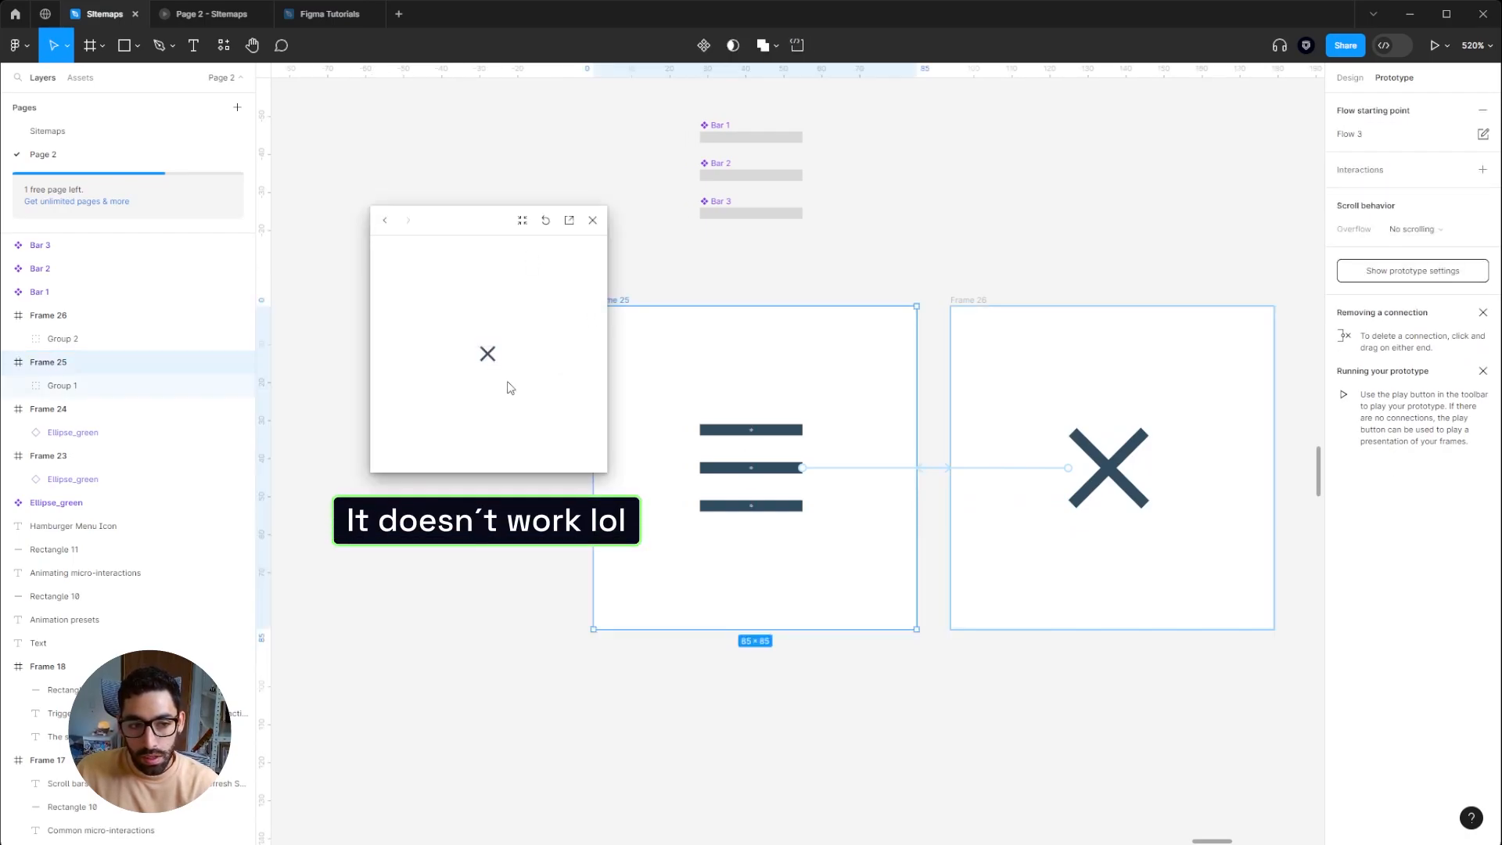
pyautogui.click(490, 361)
pyautogui.click(489, 359)
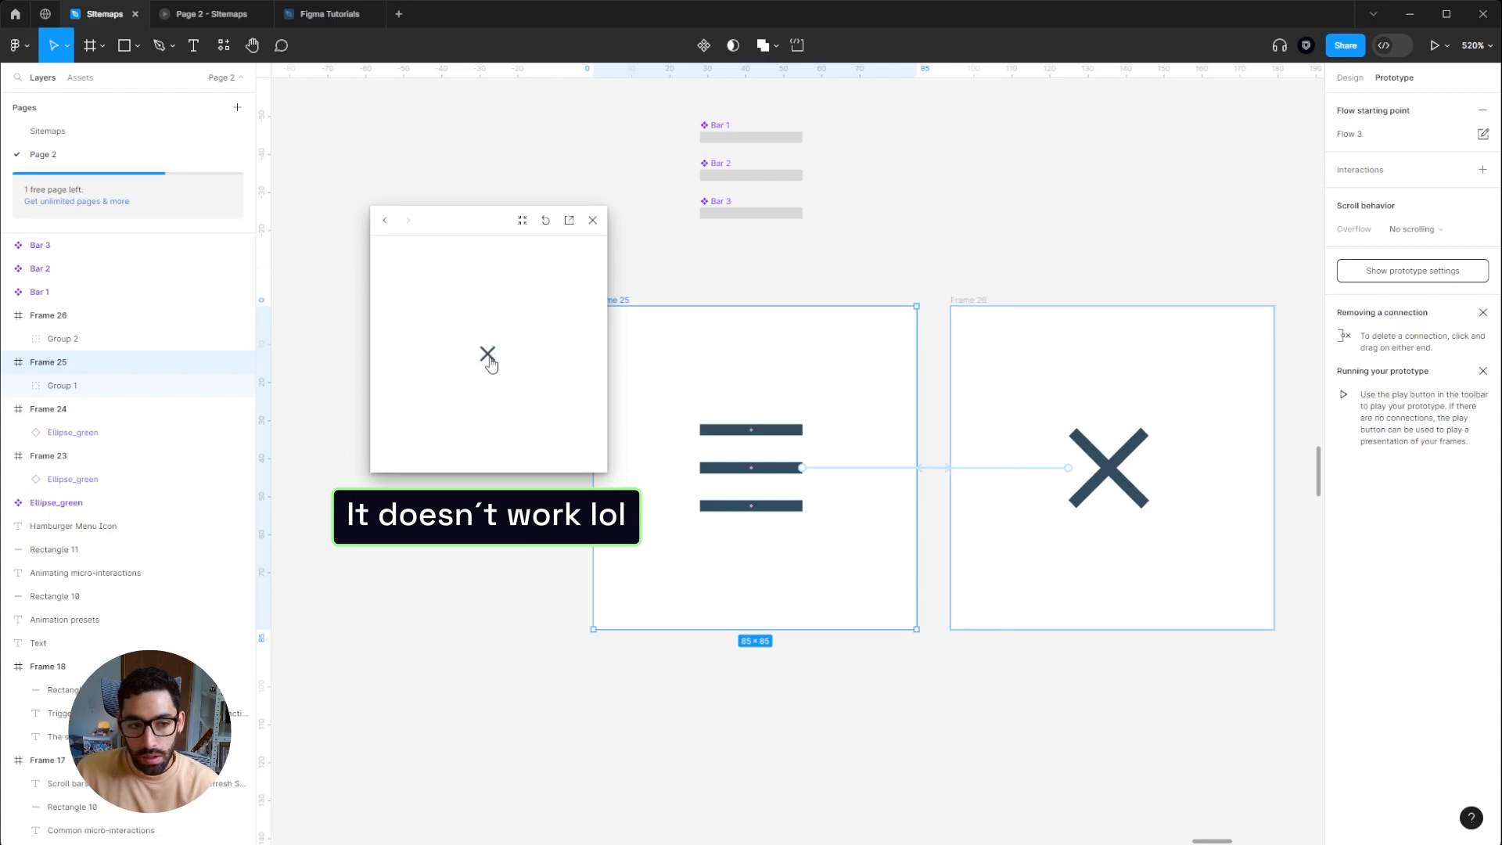
pyautogui.click(489, 361)
pyautogui.click(490, 362)
pyautogui.click(493, 360)
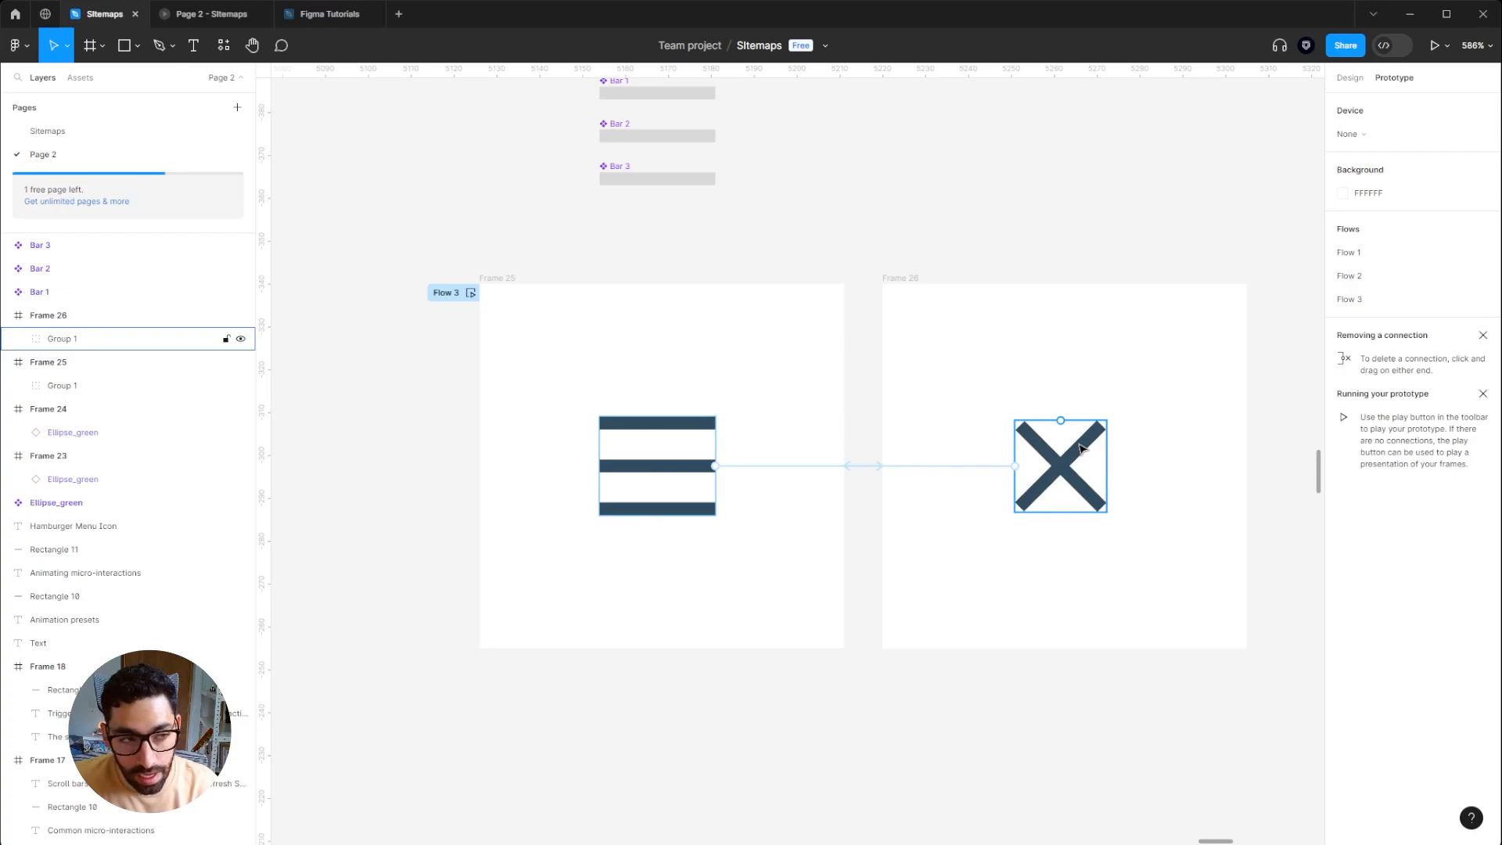
# Step: Check the Group 1 layer in Frame 26 and replay Flow 3, toggling the icon to test the transition again
pyautogui.click(98, 340)
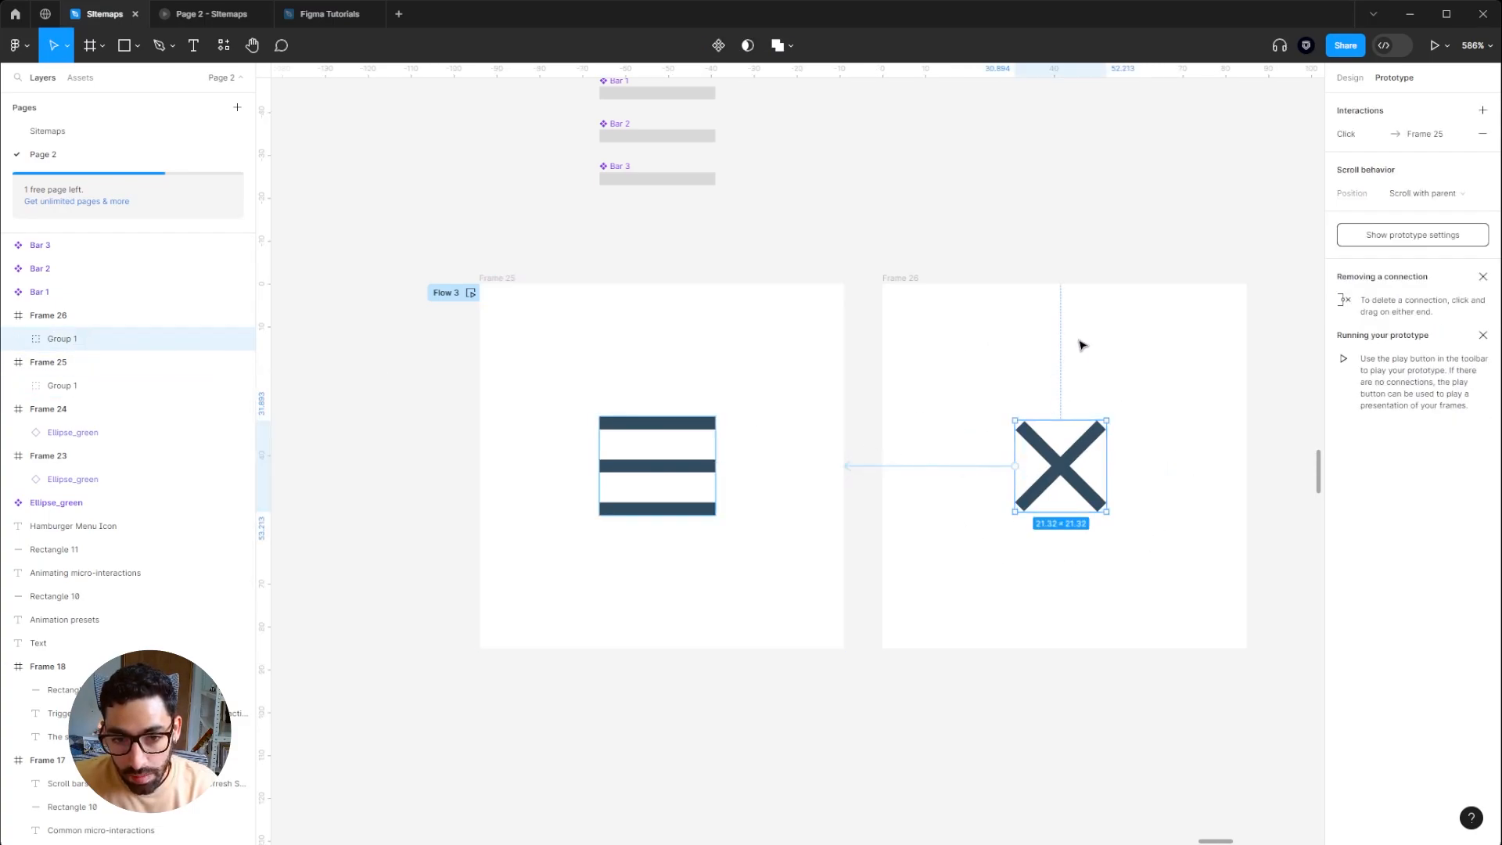
pyautogui.click(433, 243)
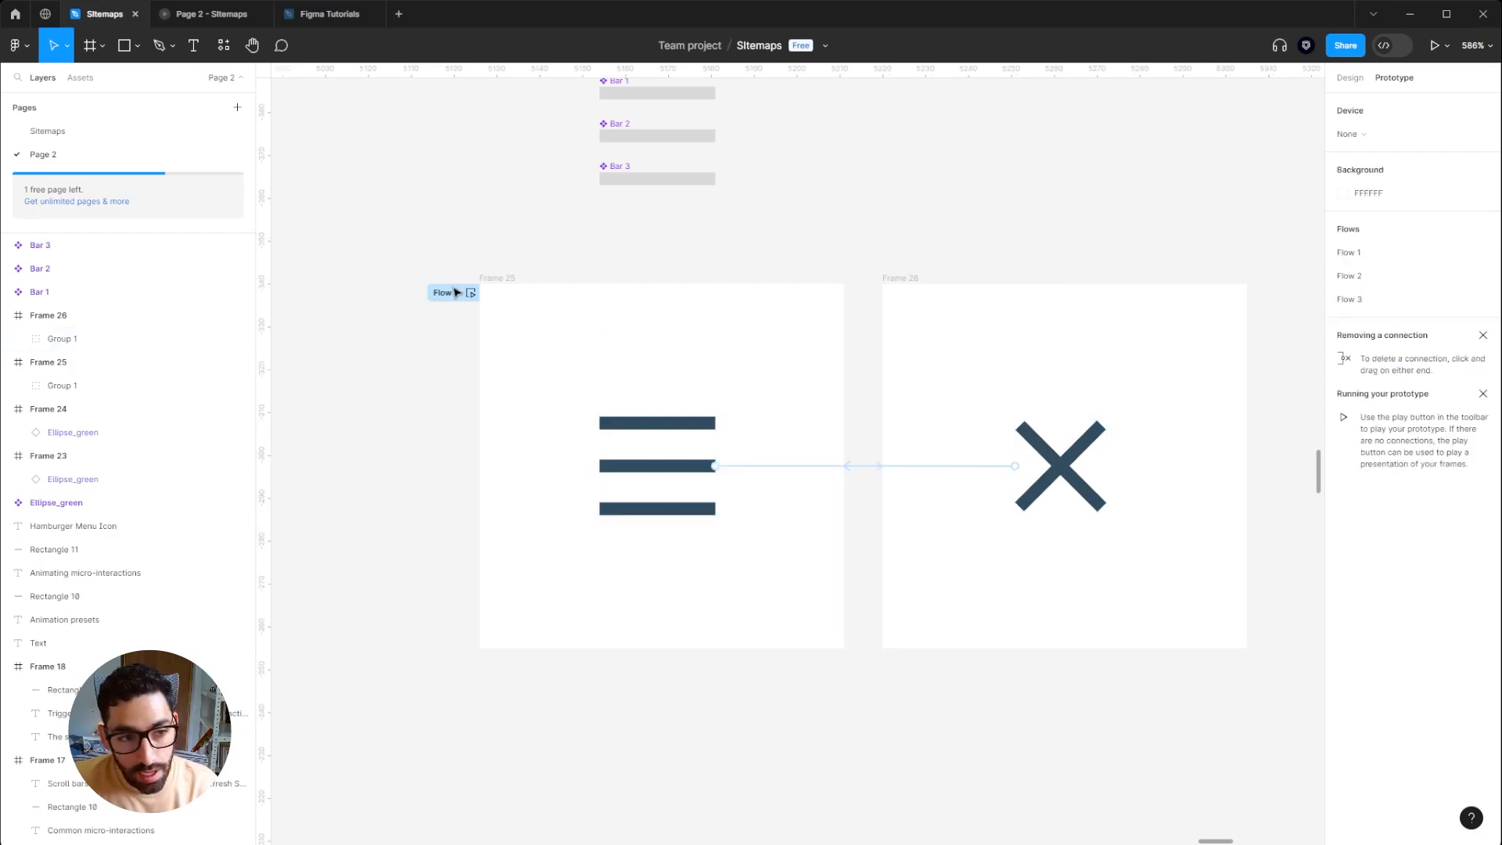
pyautogui.click(471, 293)
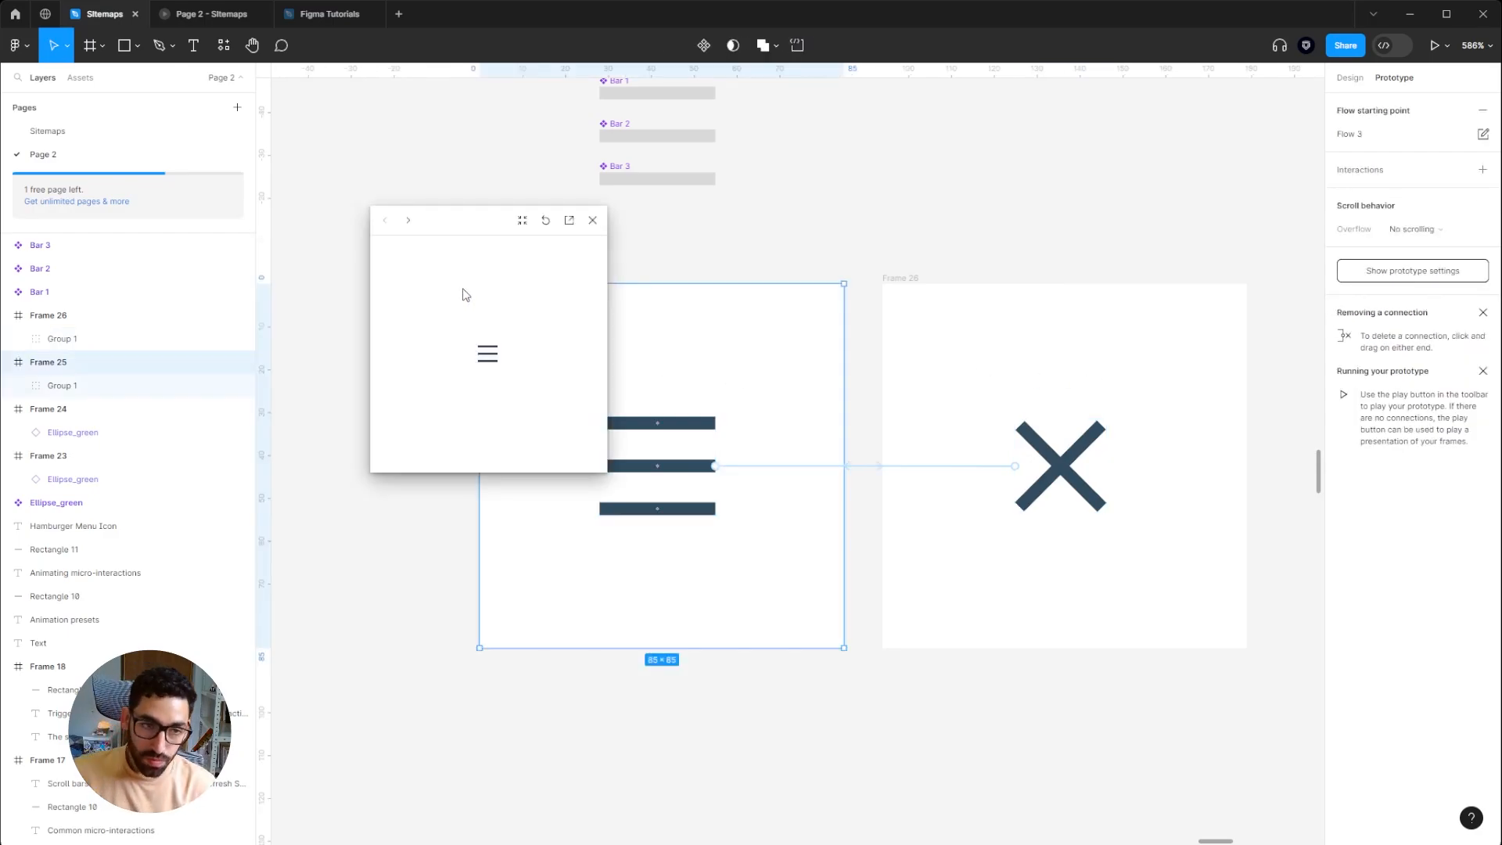
pyautogui.click(490, 356)
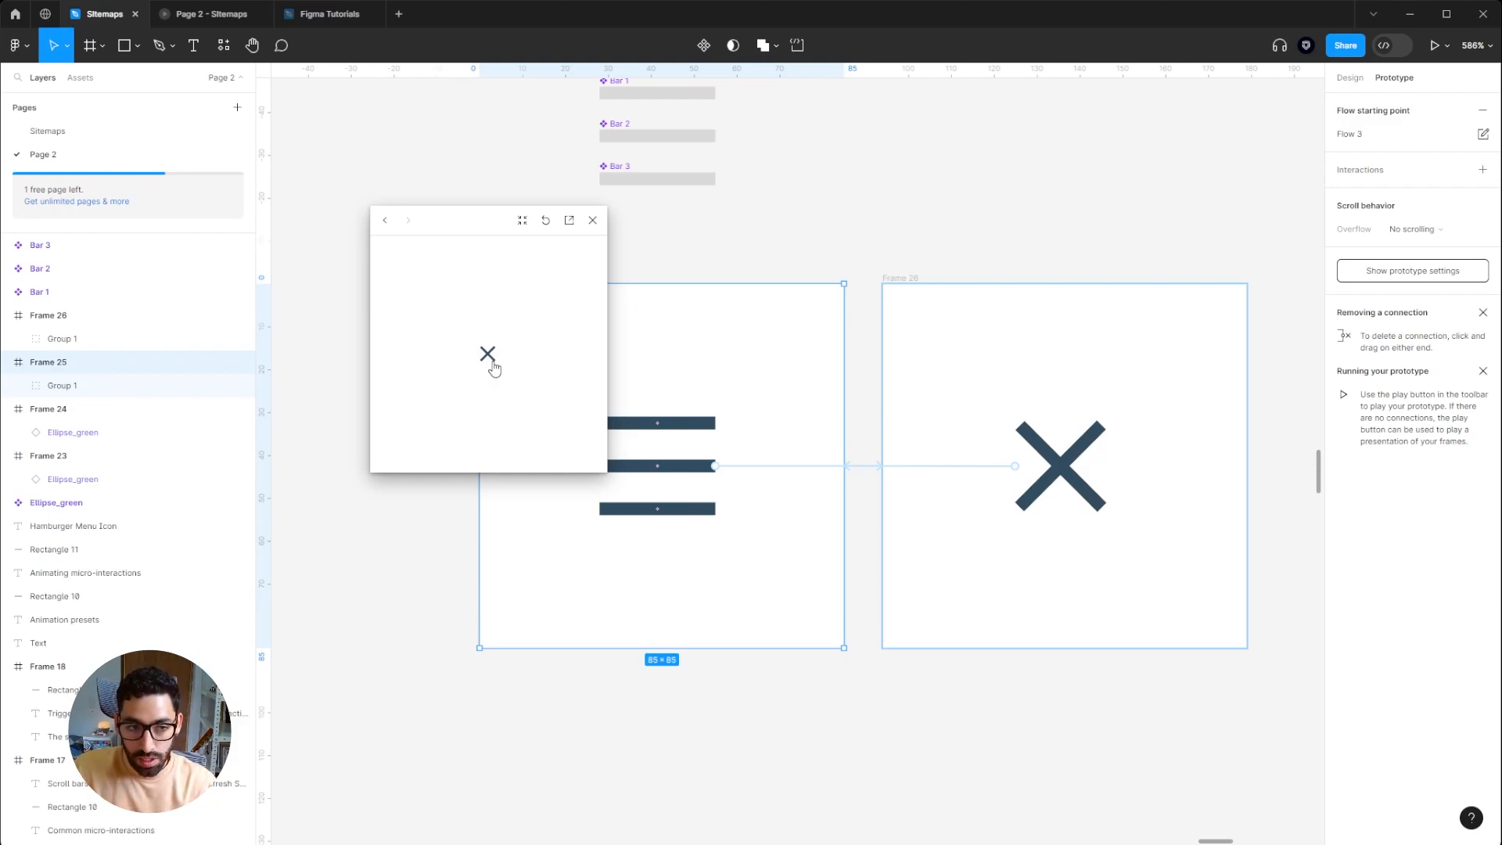
pyautogui.click(492, 364)
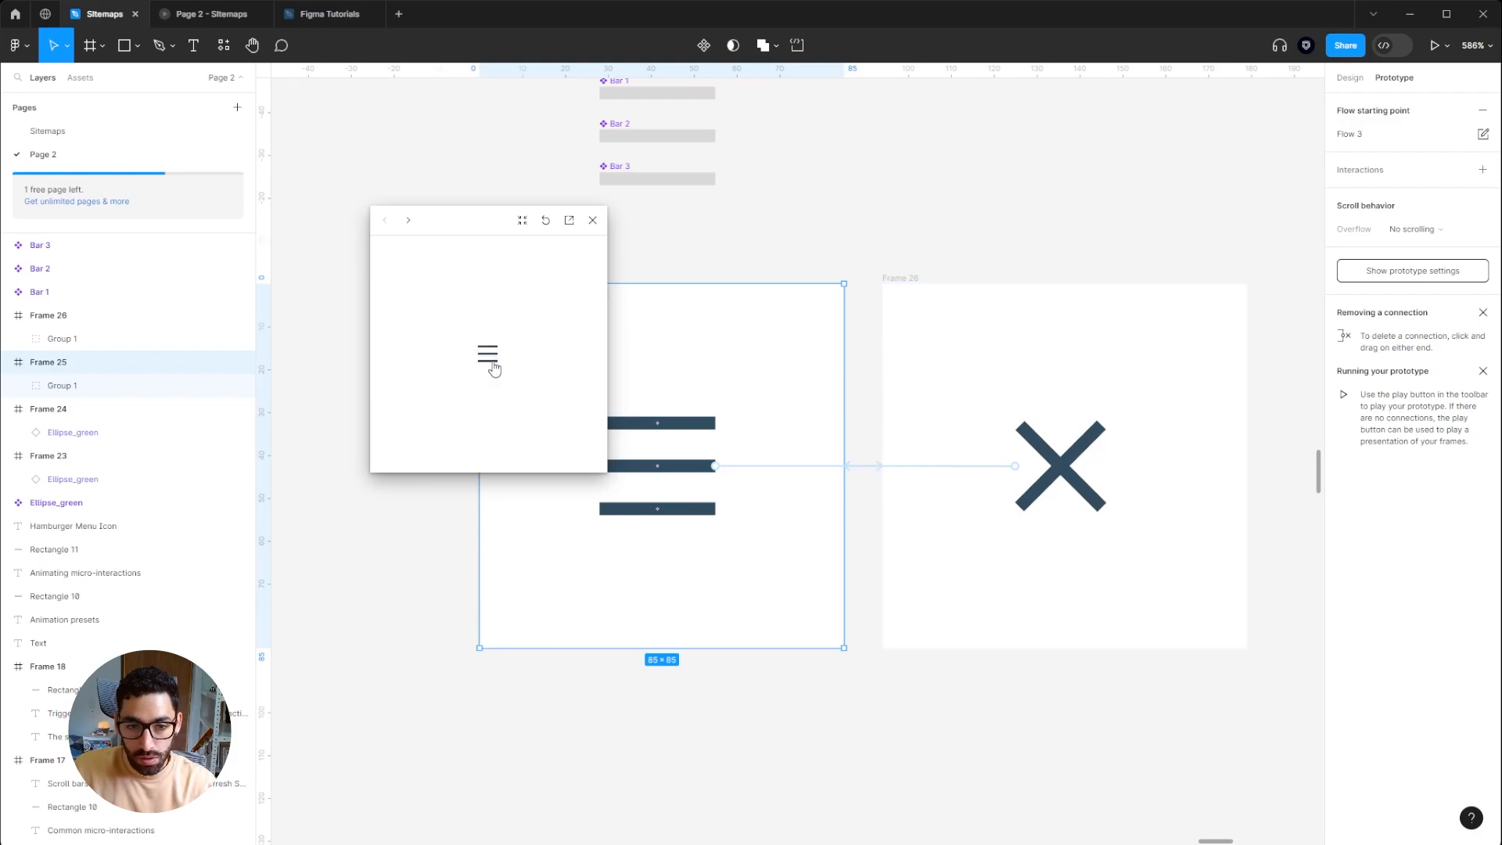
pyautogui.click(492, 364)
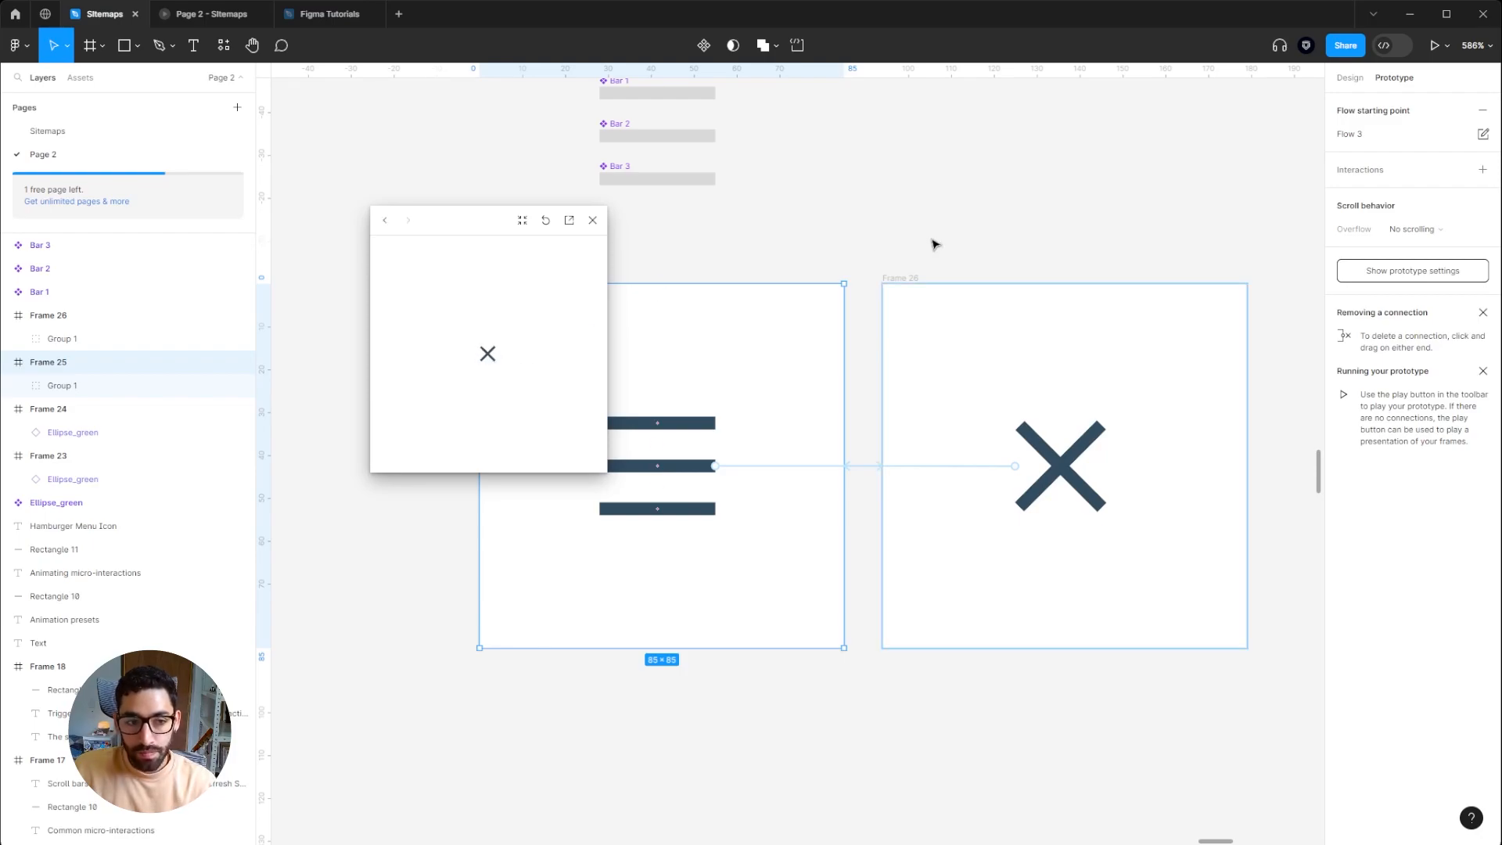
# Step: Draw a frame about 185 × 48 below Frames 25 and 26 and add the text "Next" inside it at size 12
pyautogui.moveTo(628, 447); pyautogui.dragTo(984, 539)
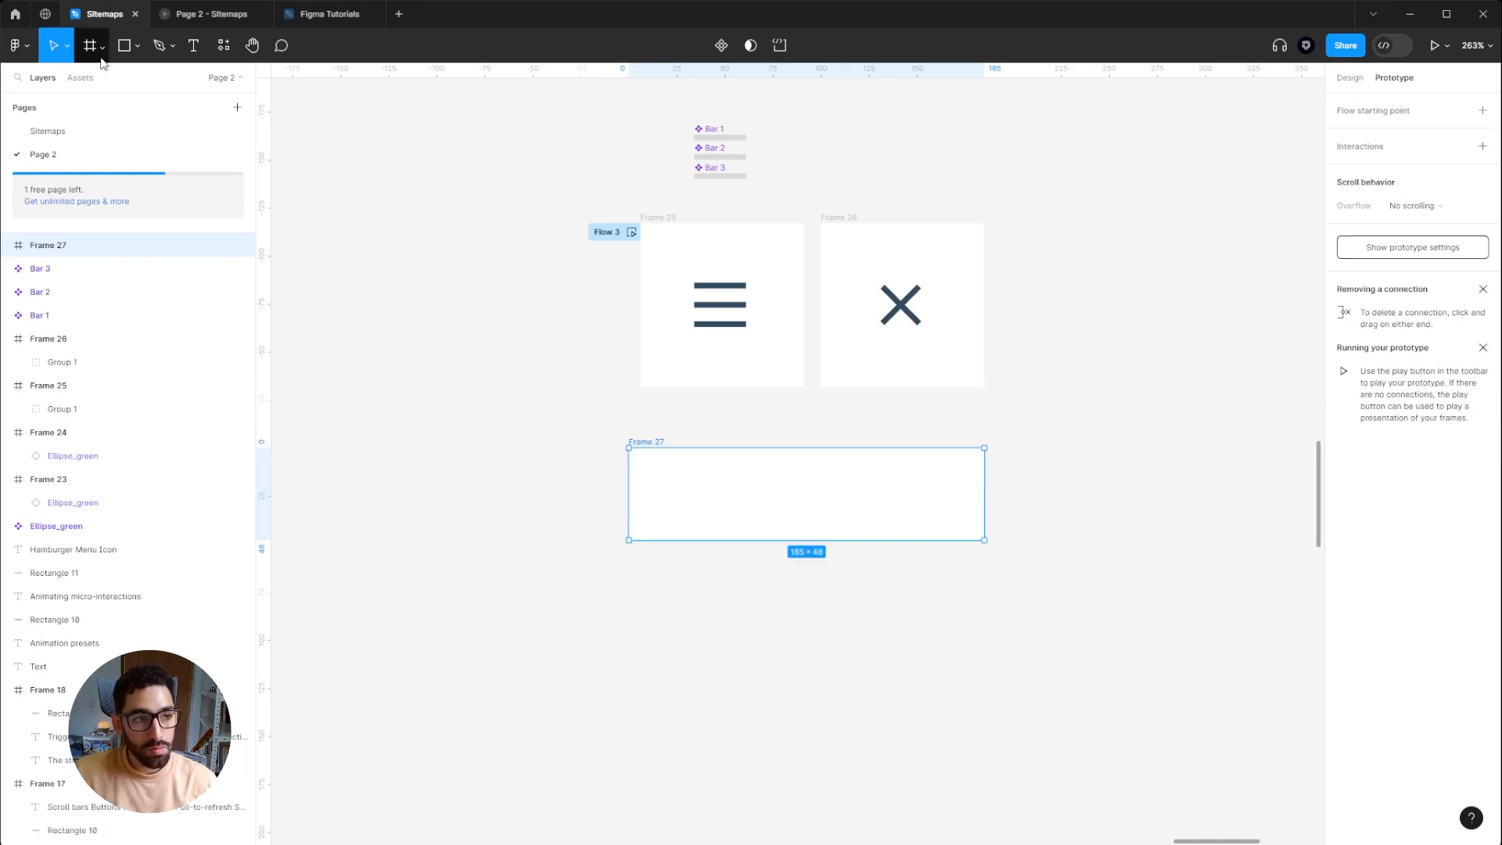
pyautogui.scroll(5, 764, 531)
pyautogui.press('t')
pyautogui.click(780, 497)
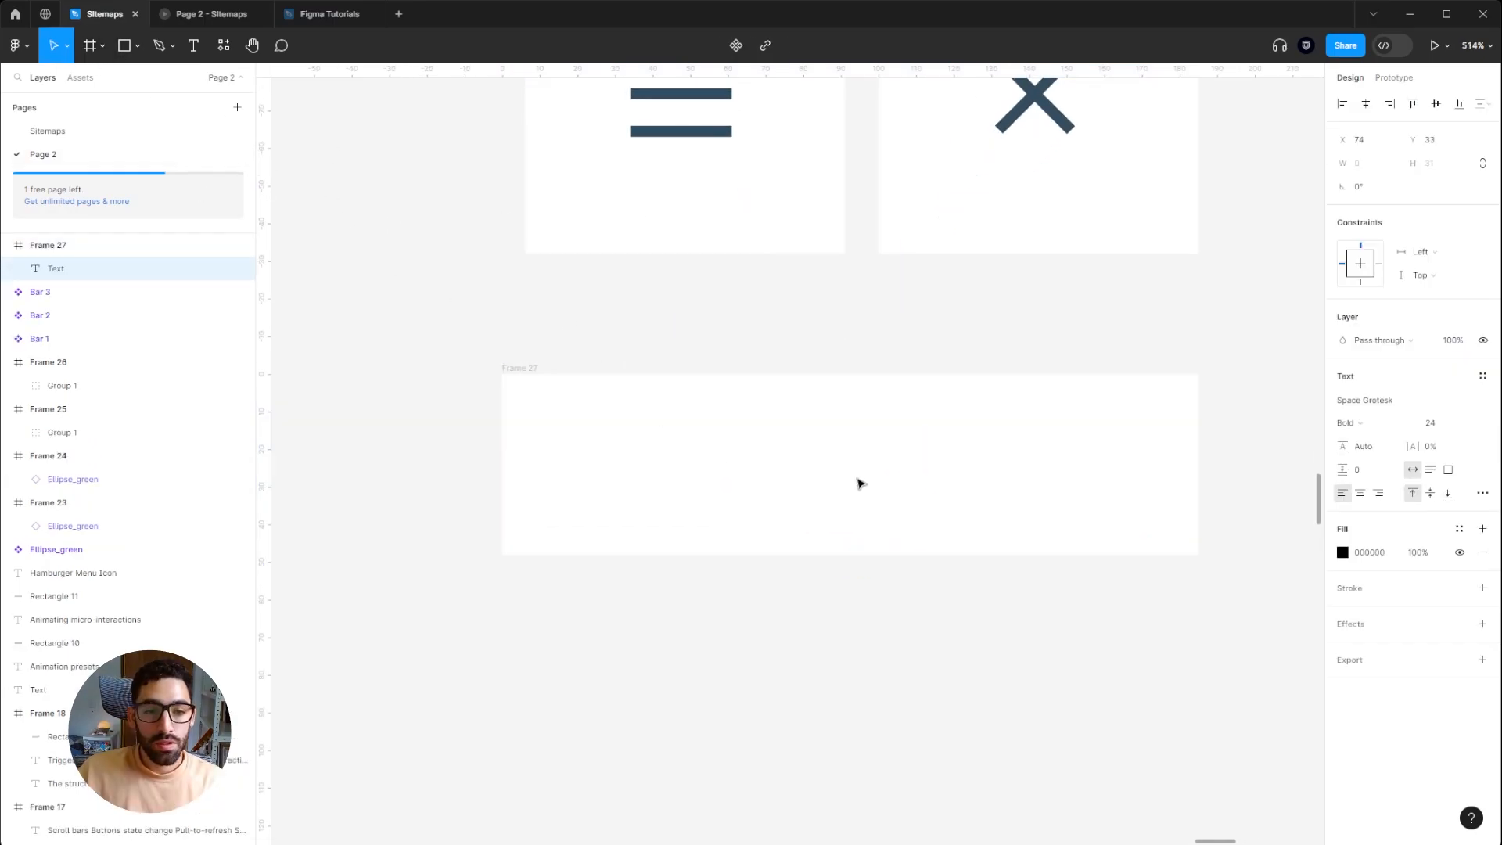
pyautogui.write('Next')
pyautogui.moveTo(1437, 423); pyautogui.dragTo(1371, 429)
pyautogui.write('12')
pyautogui.press('Return')
# Step: Enlarge Frame 27 to about 277 × 86 and move the Next text to its lower-right area
pyautogui.scroll(-4, 1024, 447)
pyautogui.click(716, 395)
pyautogui.moveTo(1133, 514); pyautogui.dragTo(1274, 560)
pyautogui.moveTo(935, 506); pyautogui.dragTo(1180, 539)
pyautogui.moveTo(1005, 507); pyautogui.dragTo(1112, 533)
# Step: Turn the Next text into an auto layout button with 8 horizontal and 4 vertical padding, a light green fill and corner radius 4
pyautogui.hotkey('shift', 'a')
pyautogui.click(1373, 371)
pyautogui.write('4')
pyautogui.press('Tab')
pyautogui.write('8')
pyautogui.click(1459, 594)
pyautogui.click(1368, 371)
pyautogui.press('BackSpace')
pyautogui.write('8')
pyautogui.press('Tab')
pyautogui.write('4')
pyautogui.click(1437, 235)
pyautogui.write('4')
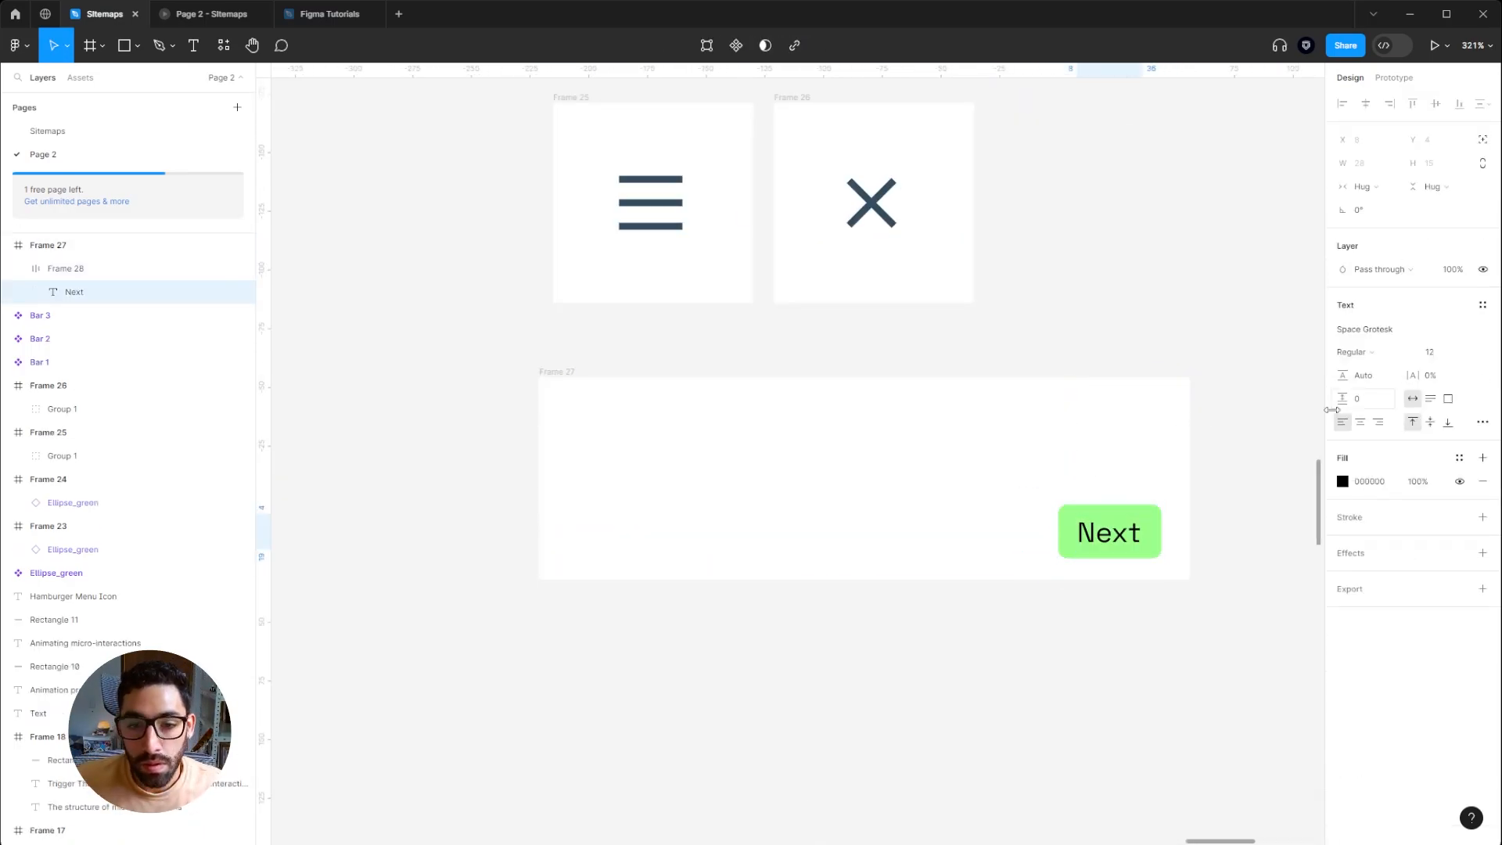
# Step: Draw a 250 × 9 grey bar with corner radius 4 above the button and overlay a duplicate about 114 wide, filled with 1DC702
pyautogui.moveTo(605, 472); pyautogui.dragTo(1149, 494)
pyautogui.moveTo(588, 485); pyautogui.dragTo(561, 482)
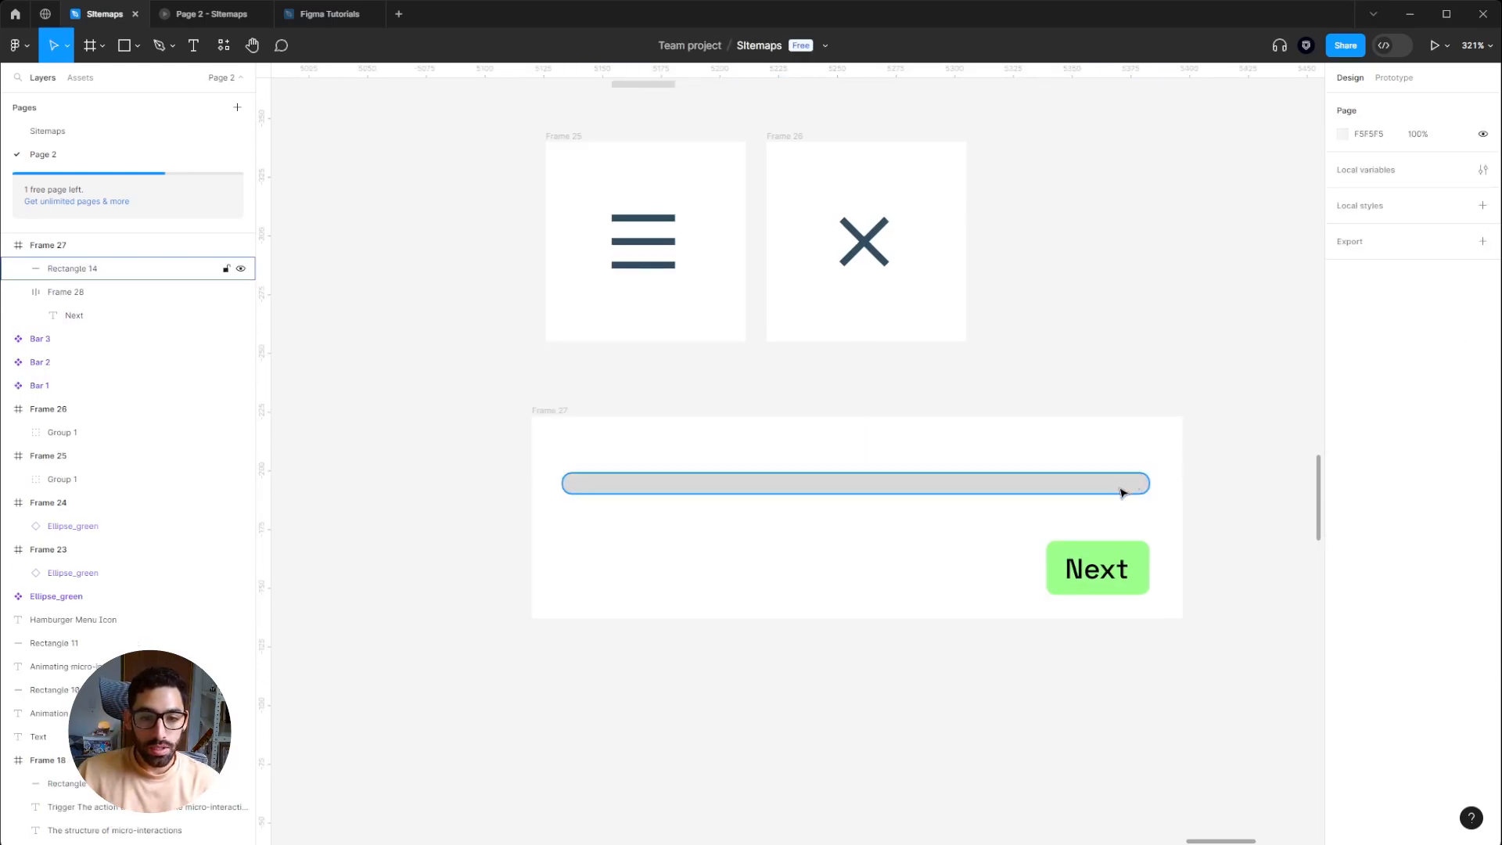
pyautogui.click(1126, 493)
pyautogui.scroll(1, 507, 501)
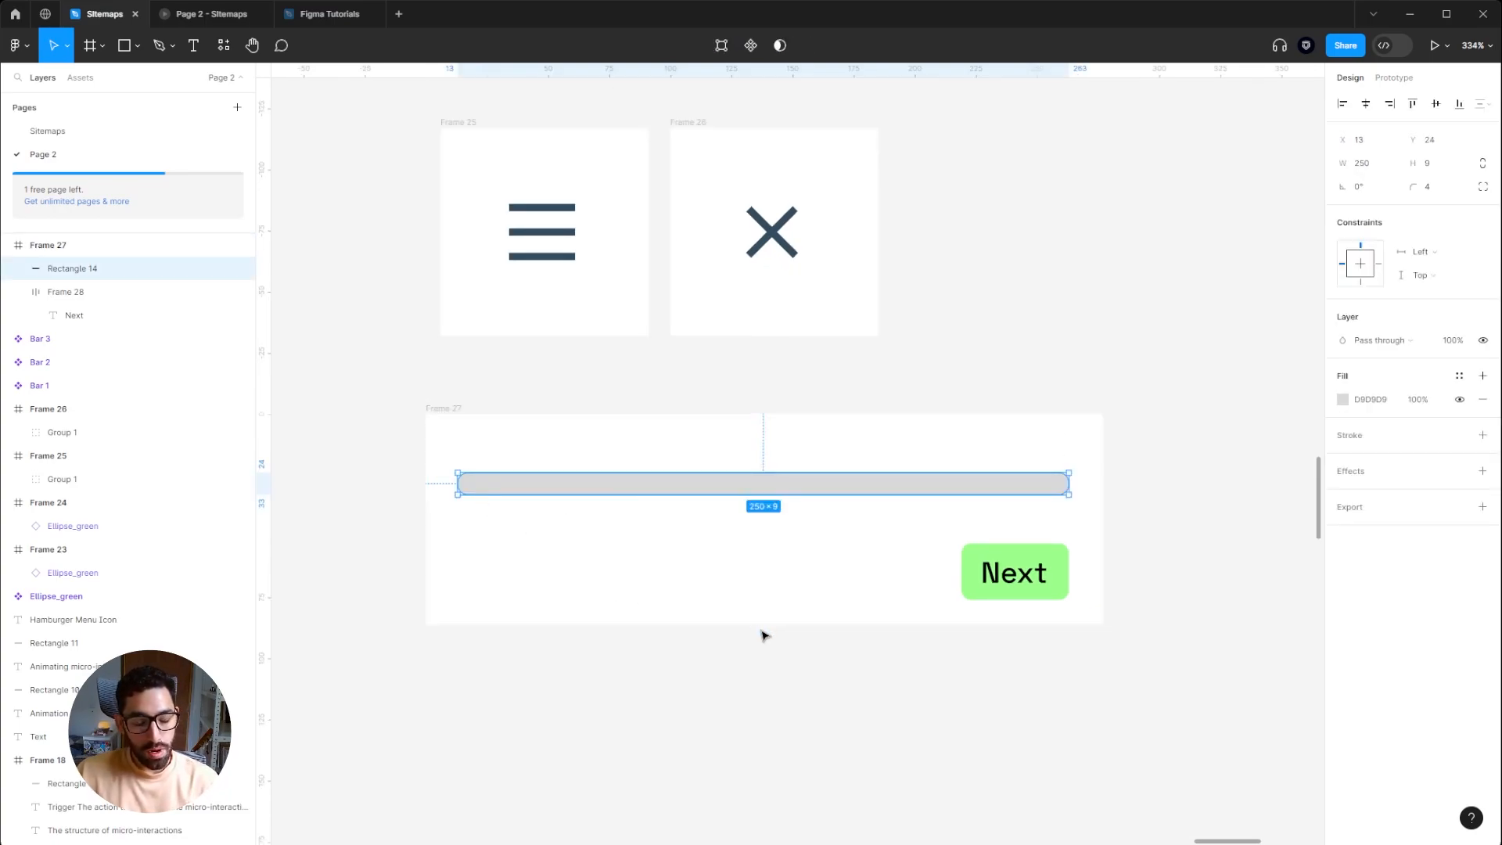
pyautogui.hotkey('ctrl', 'd')
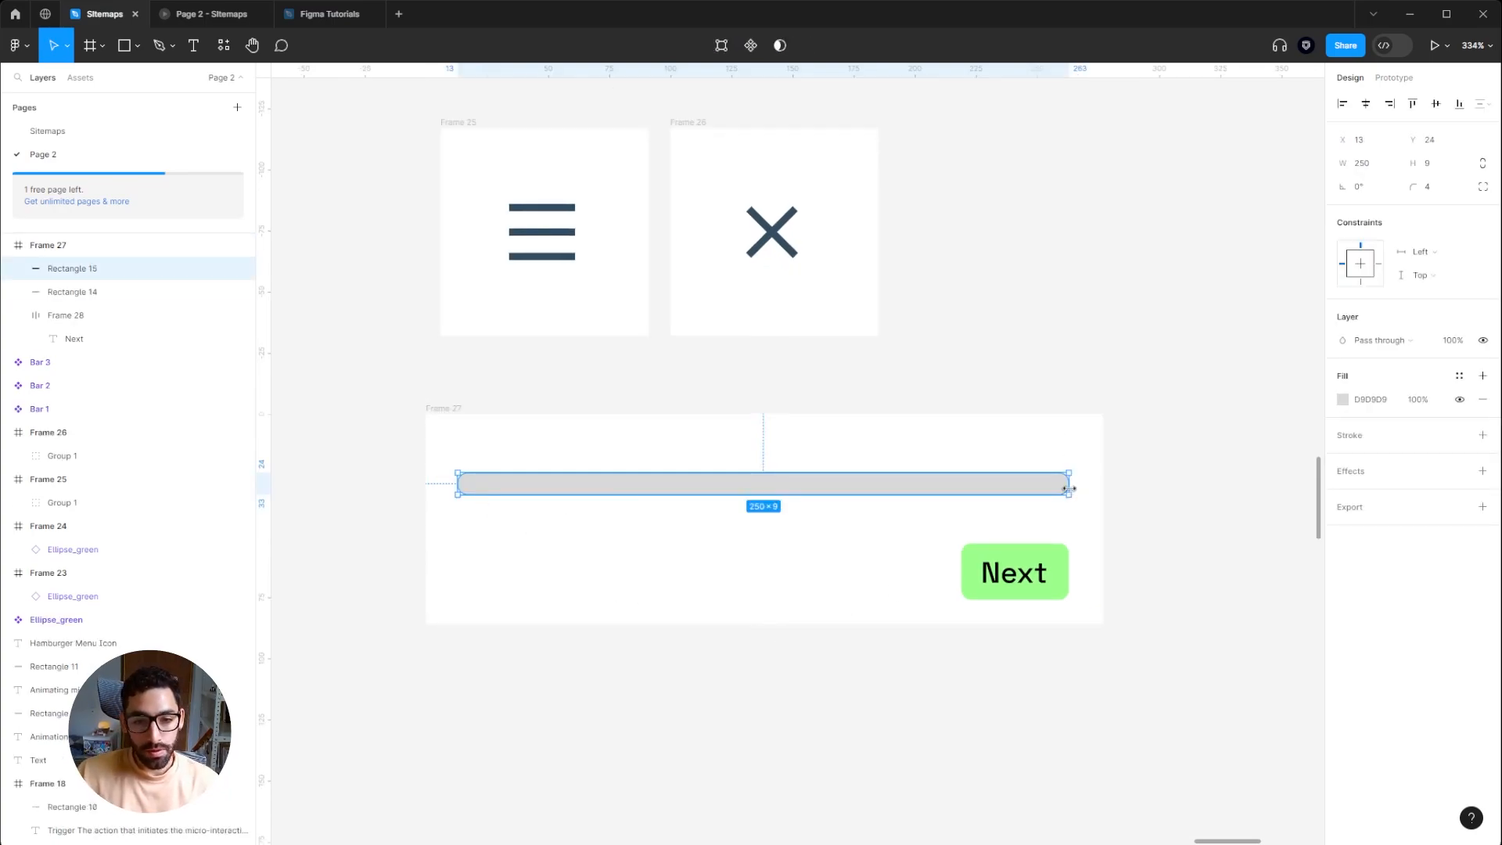
pyautogui.moveTo(1069, 487); pyautogui.dragTo(736, 485)
pyautogui.click(1459, 376)
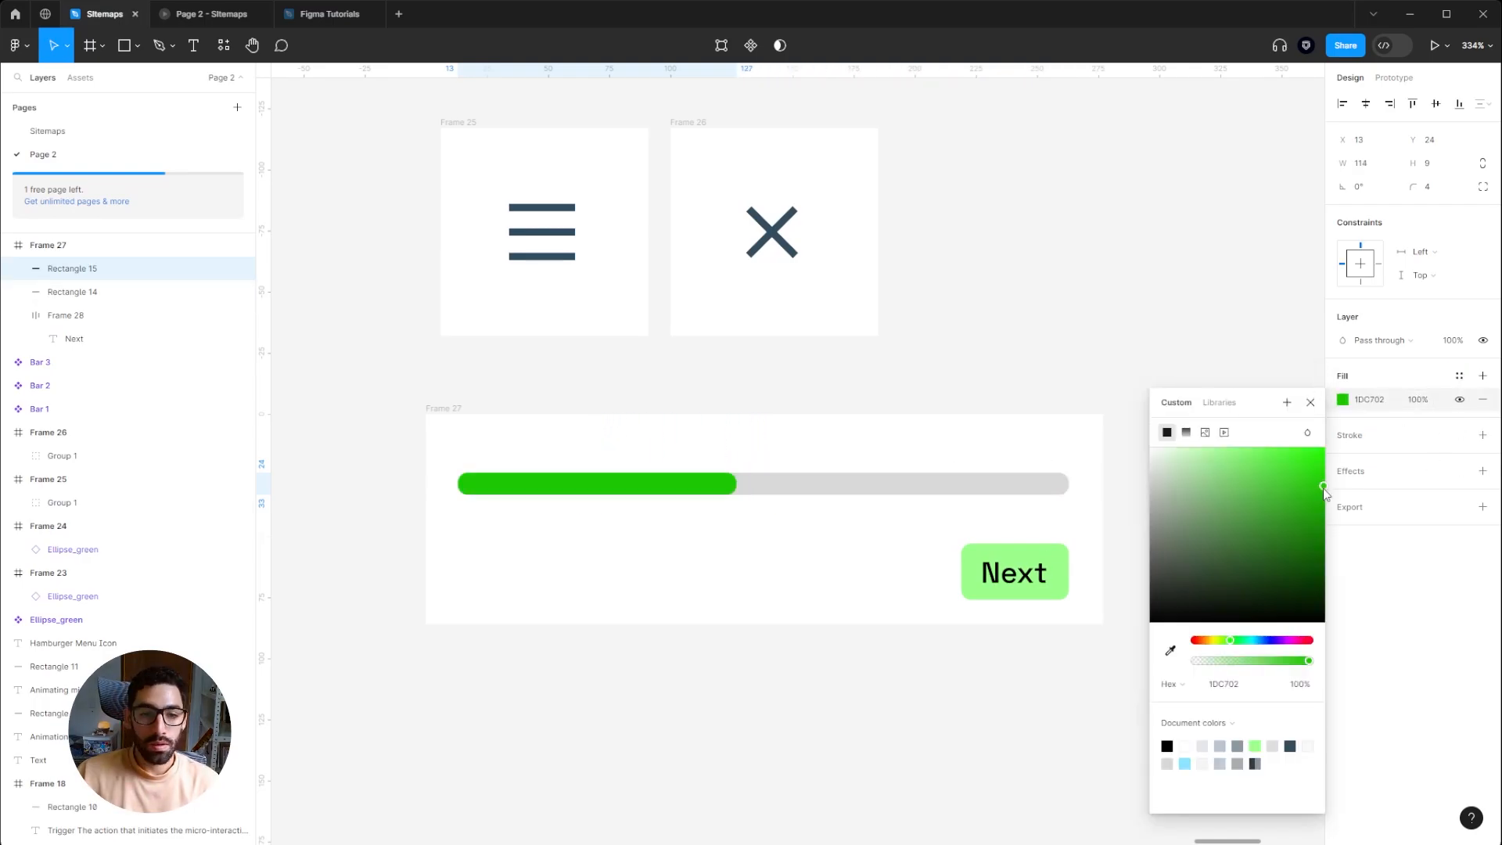
pyautogui.click(1007, 317)
pyautogui.moveTo(1007, 318); pyautogui.dragTo(1082, 315)
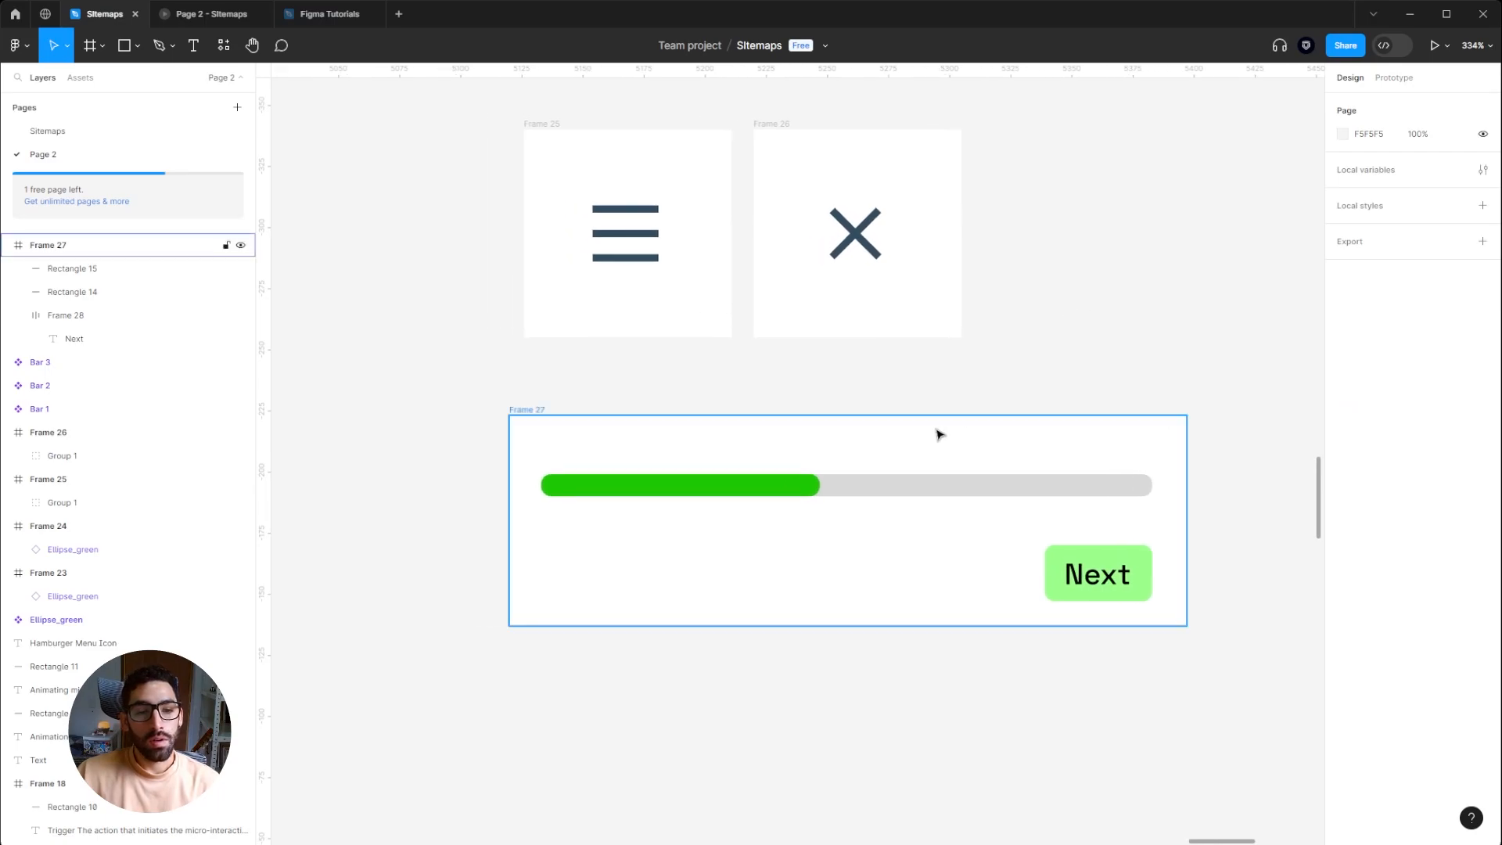
# Step: Widen the green bar to about 119 and give the Next button a 1DC702 fill with white text
pyautogui.scroll(-2, 939, 430)
pyautogui.click(830, 479)
pyautogui.click(1342, 481)
pyautogui.click(1144, 476)
pyautogui.click(1140, 299)
pyautogui.moveTo(1143, 298); pyautogui.dragTo(1113, 298)
pyautogui.scroll(1, 798, 352)
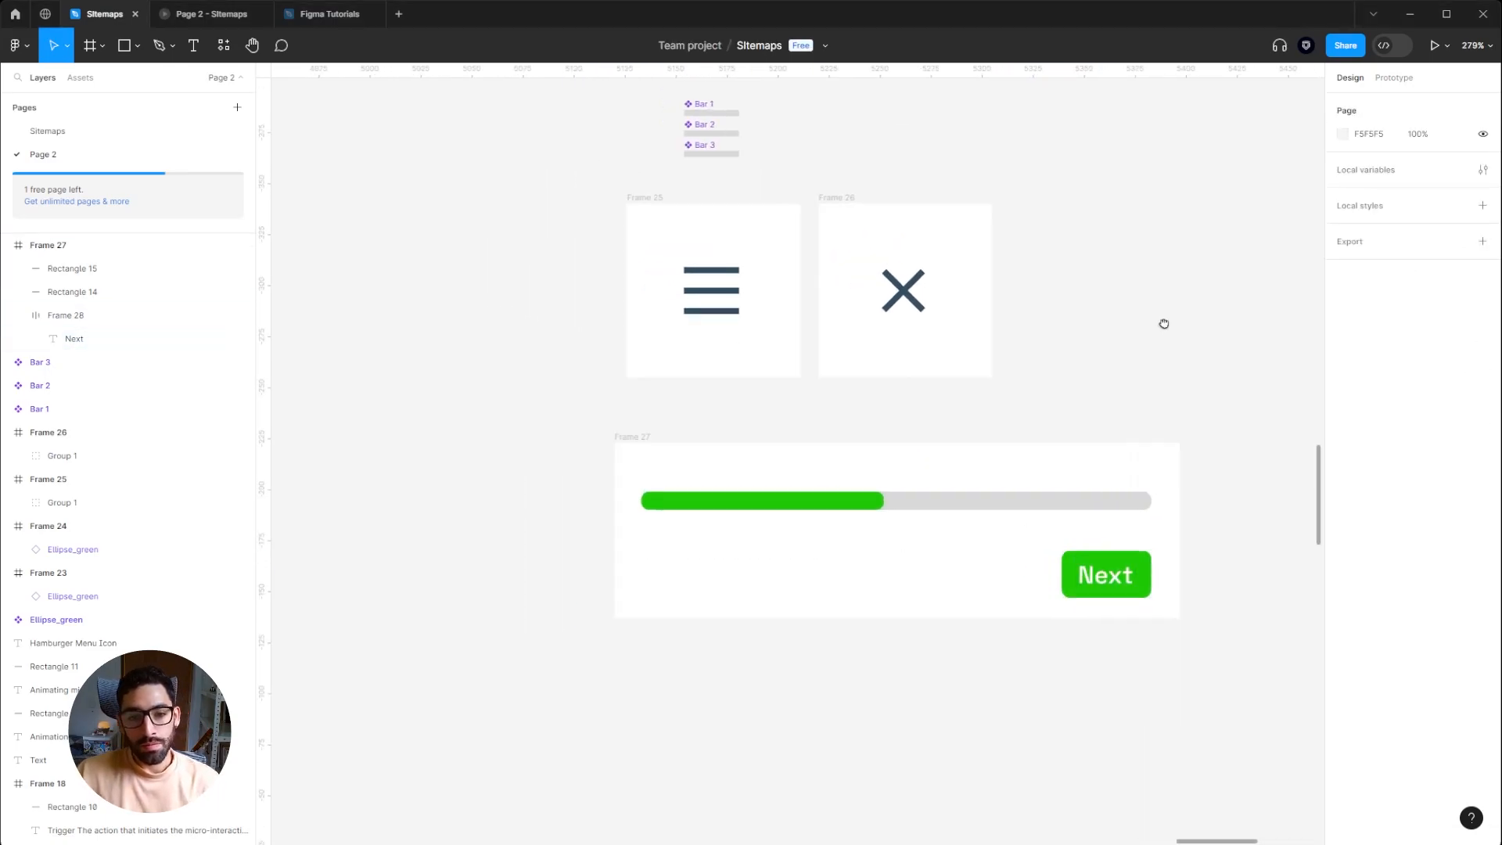
# Step: Rename the green bar layer "greenbar", the grey bar layer "greybar" and the Next button's frame "button"
pyautogui.click(672, 492)
pyautogui.moveTo(680, 481); pyautogui.dragTo(628, 437)
pyautogui.moveTo(549, 373); pyautogui.dragTo(560, 410)
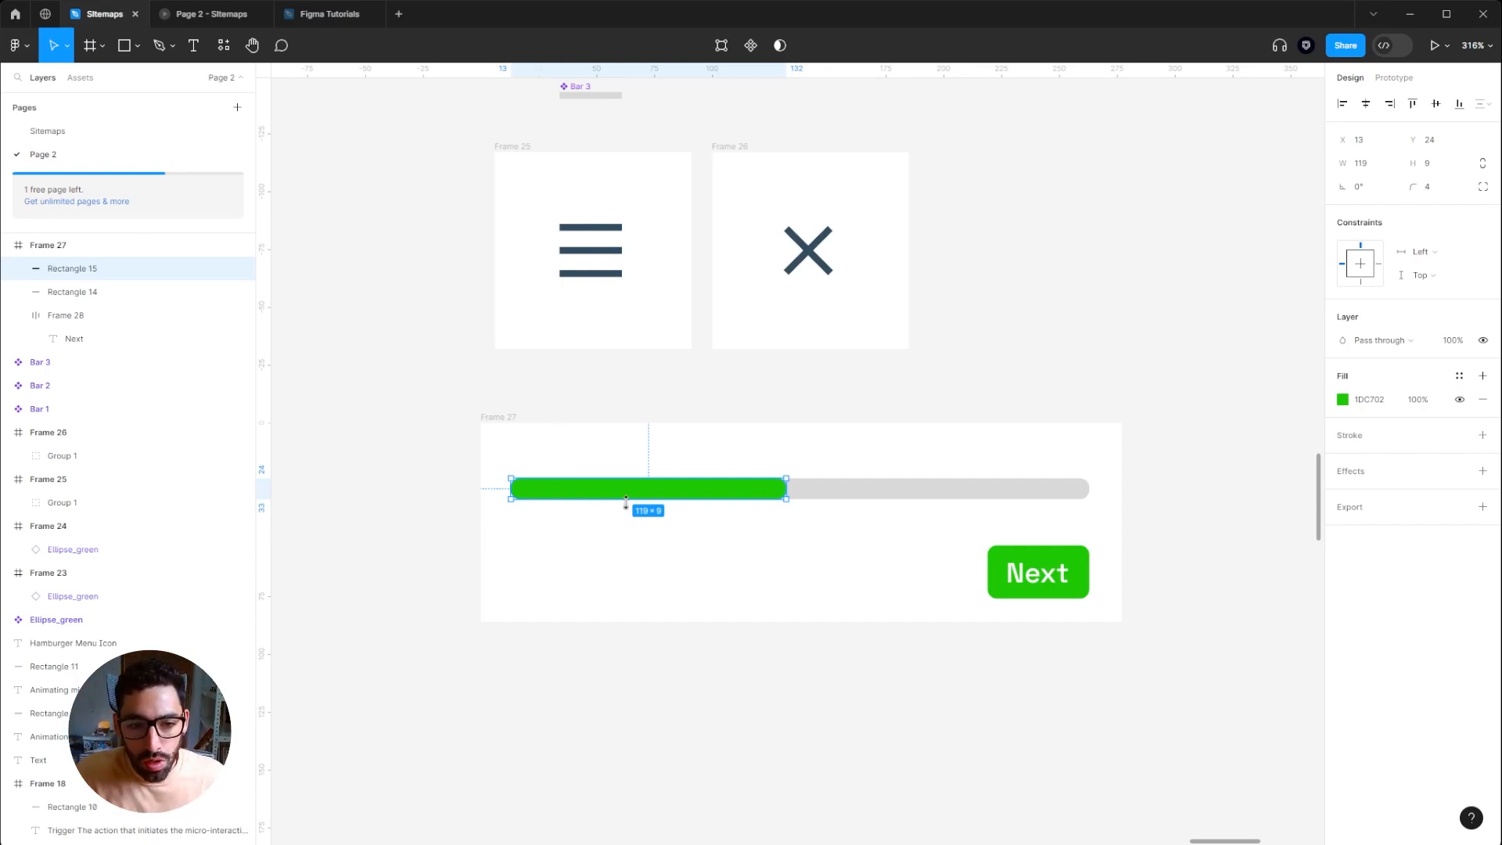
pyautogui.doubleClick(88, 269)
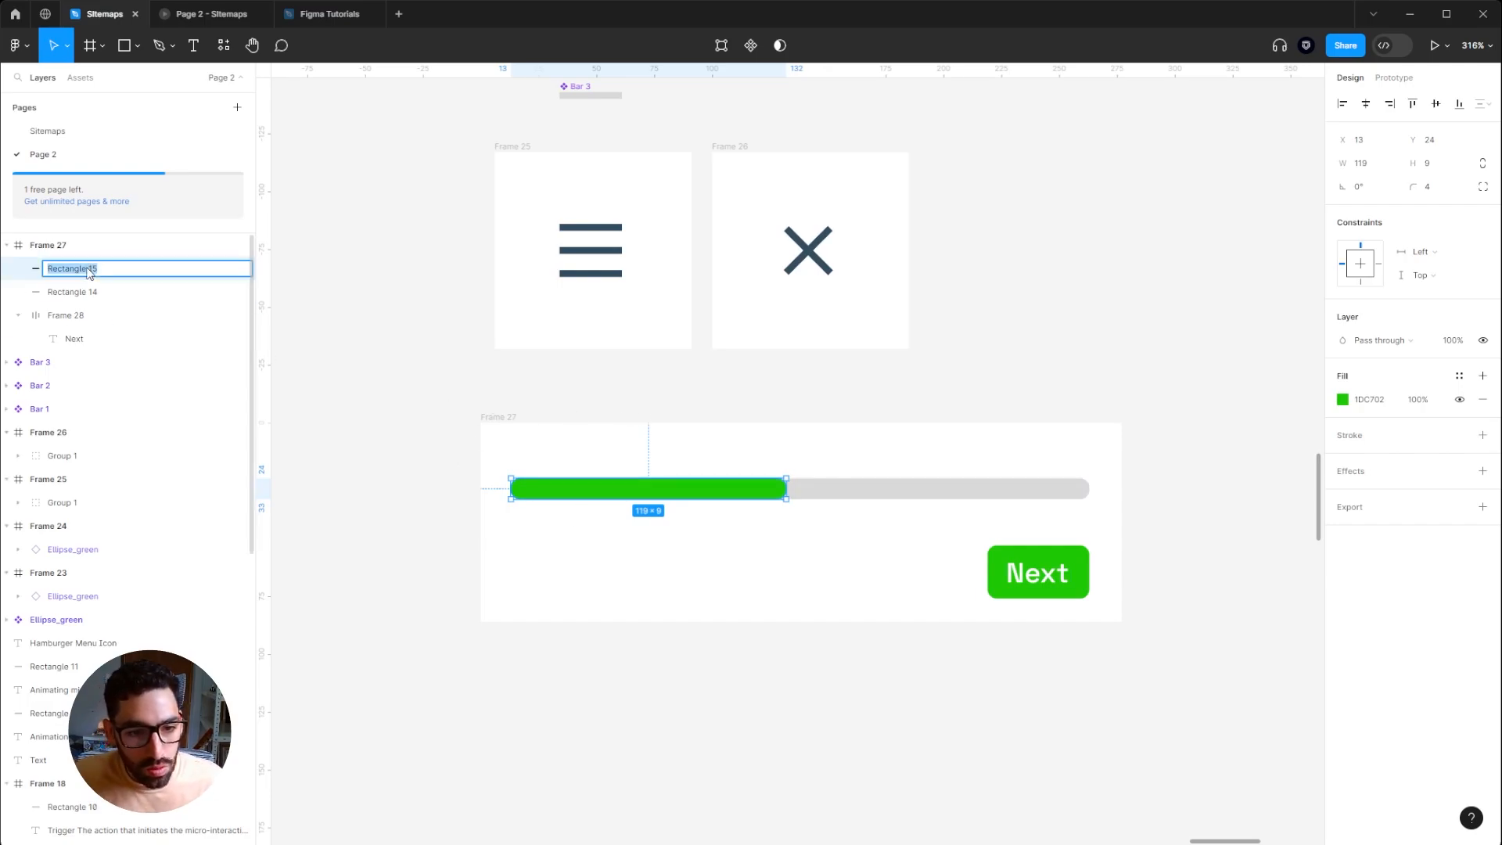
pyautogui.write('greenbar')
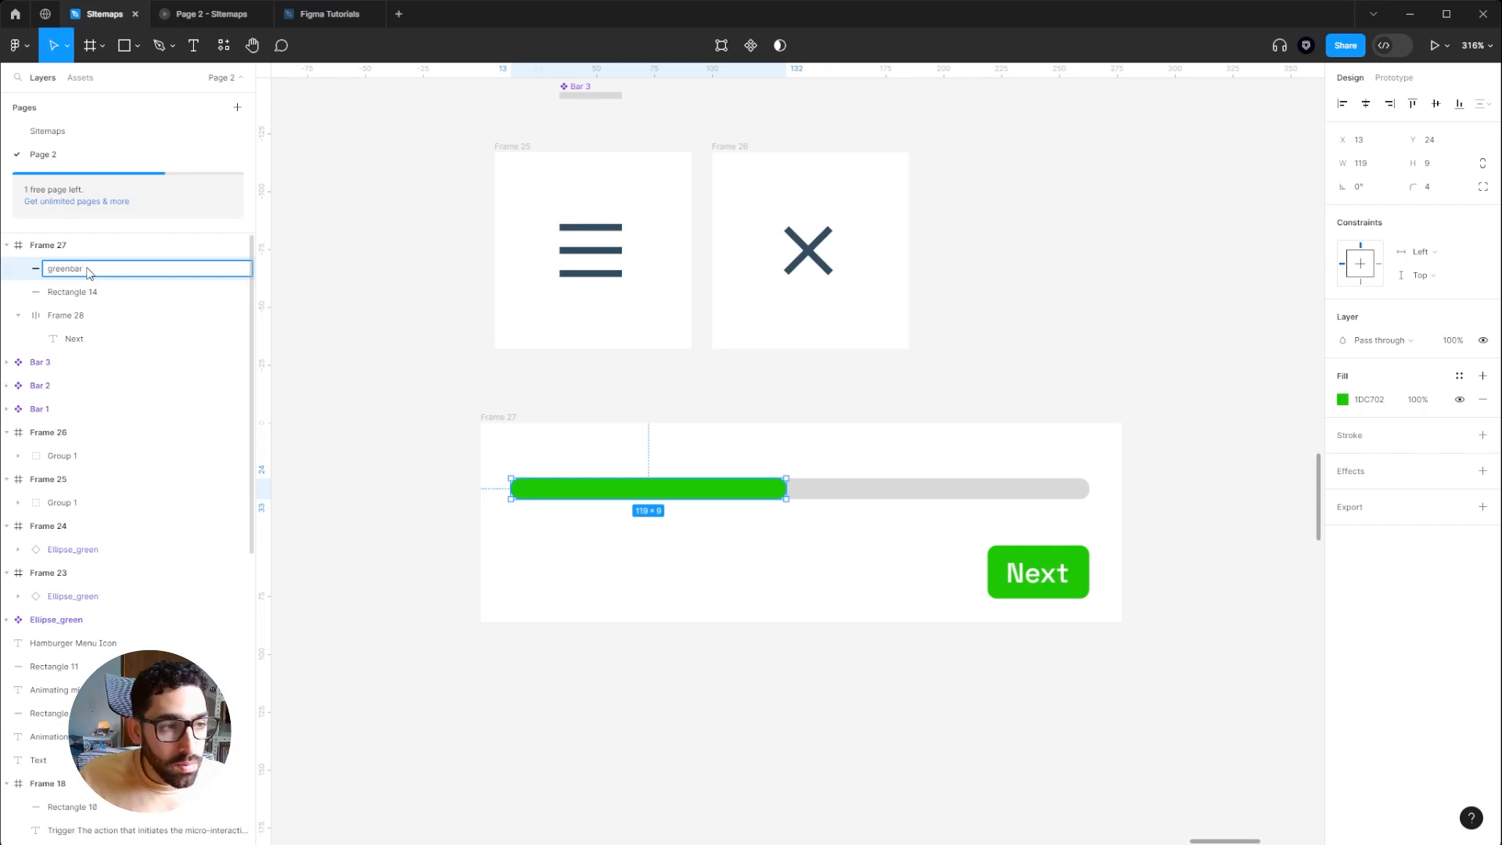
pyautogui.doubleClick(91, 293)
pyautogui.write('grey')
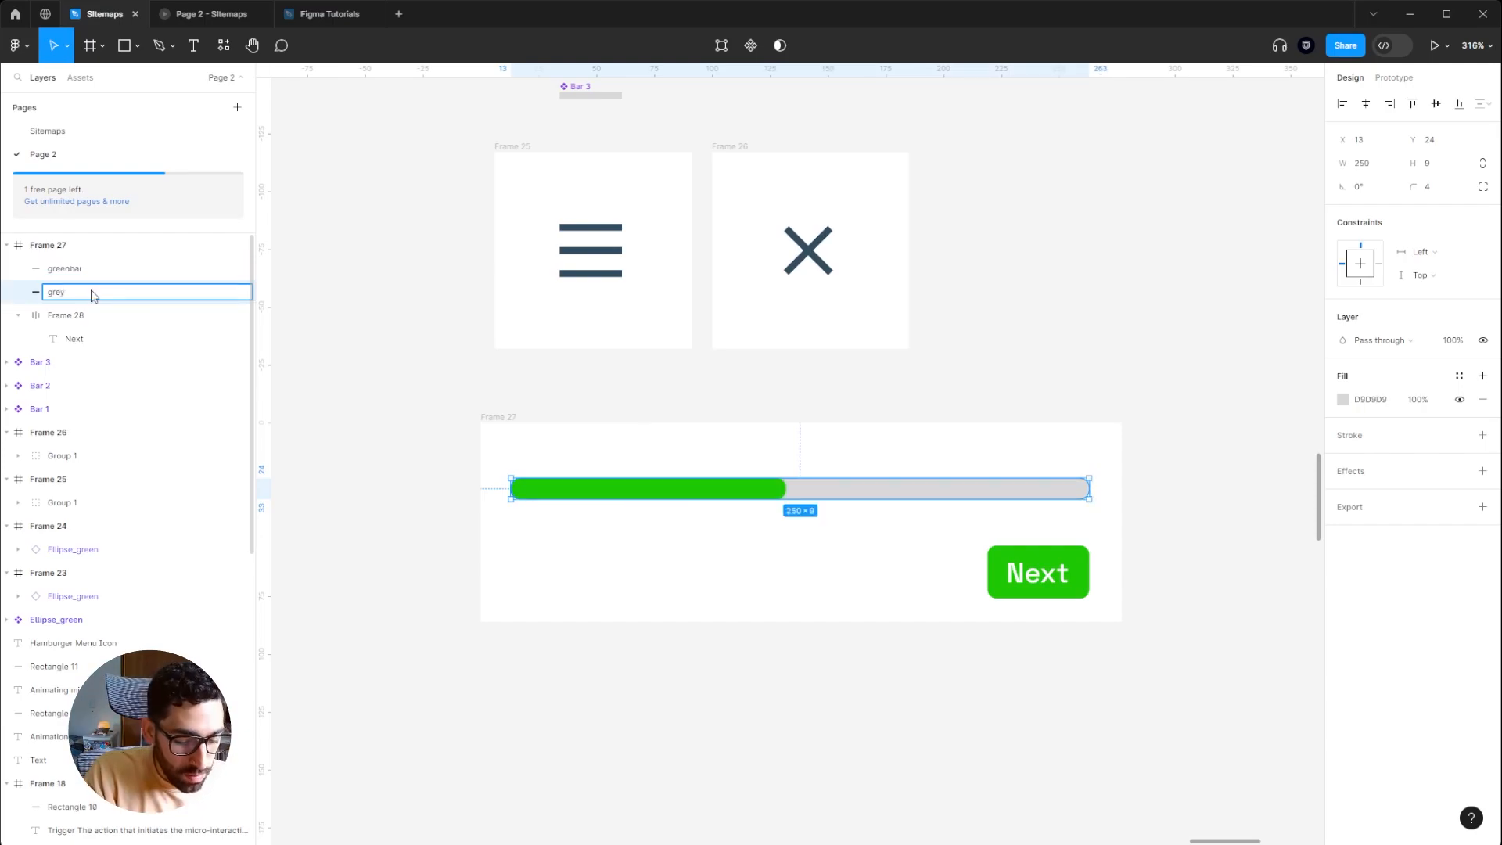
pyautogui.click(71, 315)
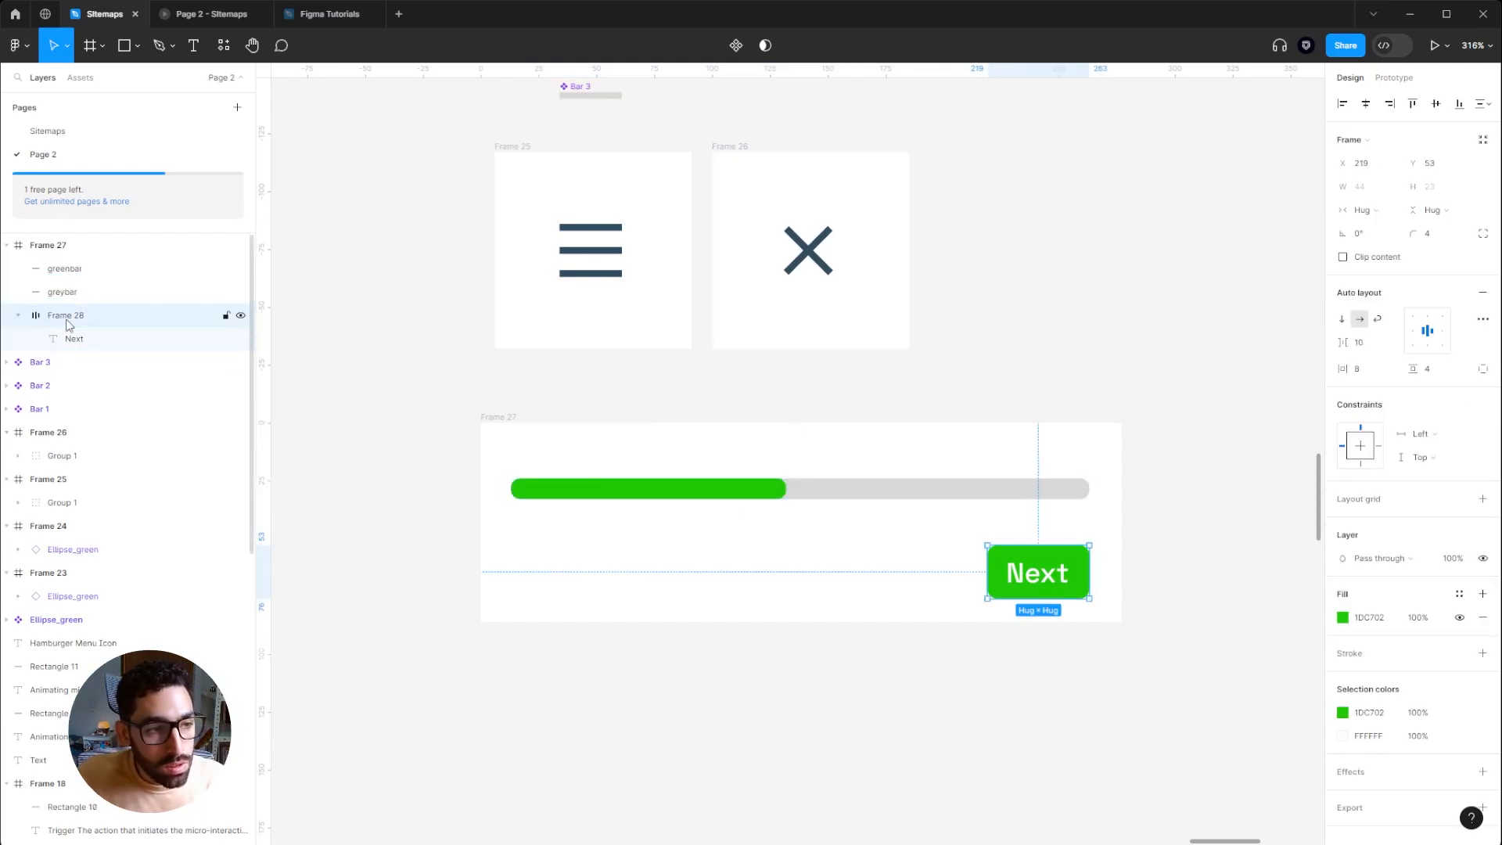
pyautogui.doubleClick(67, 316)
pyautogui.write('button')
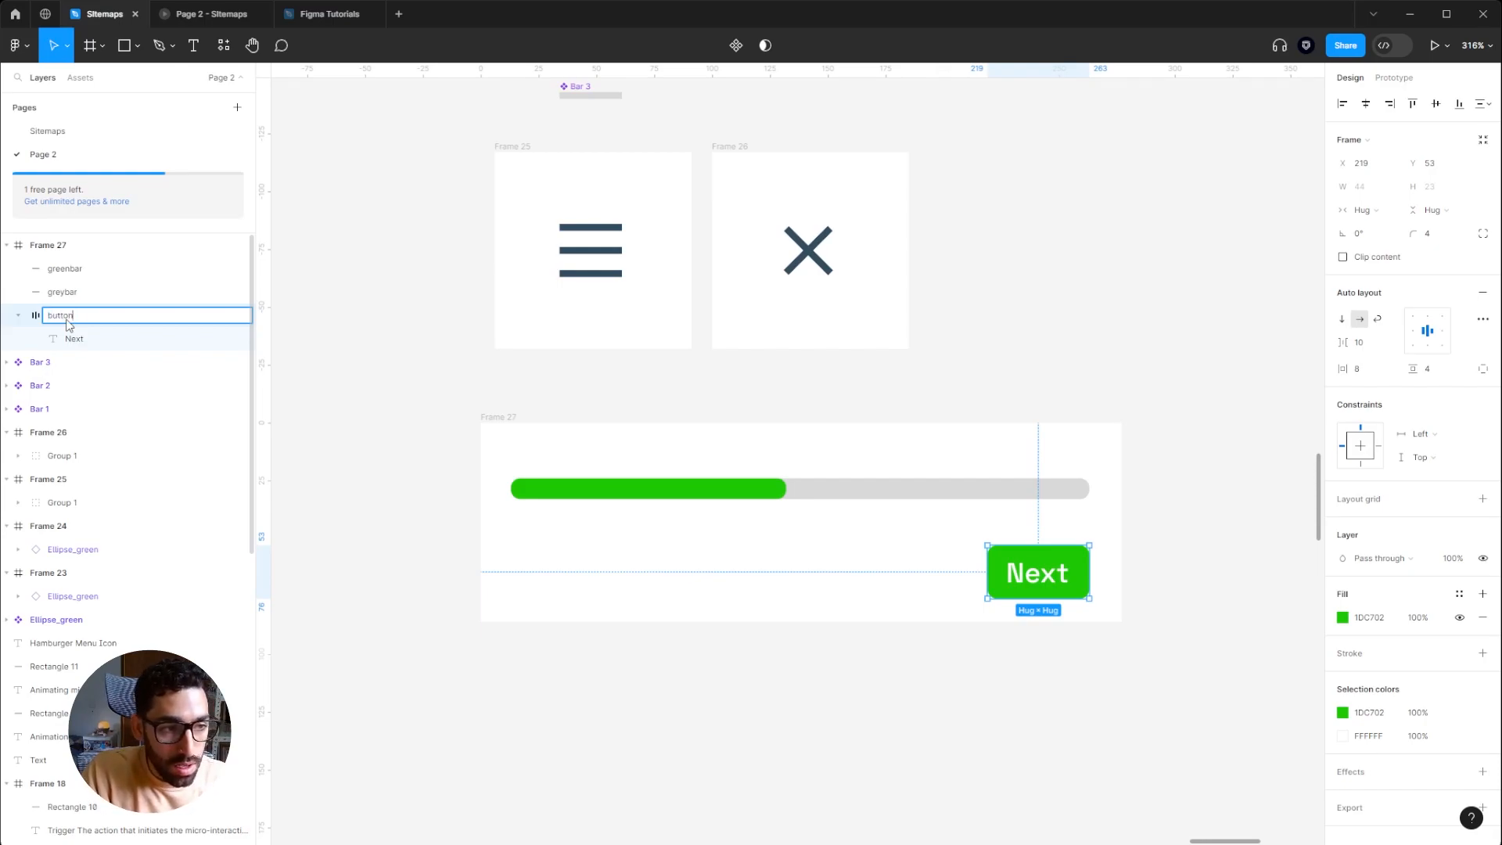
pyautogui.press('Return')
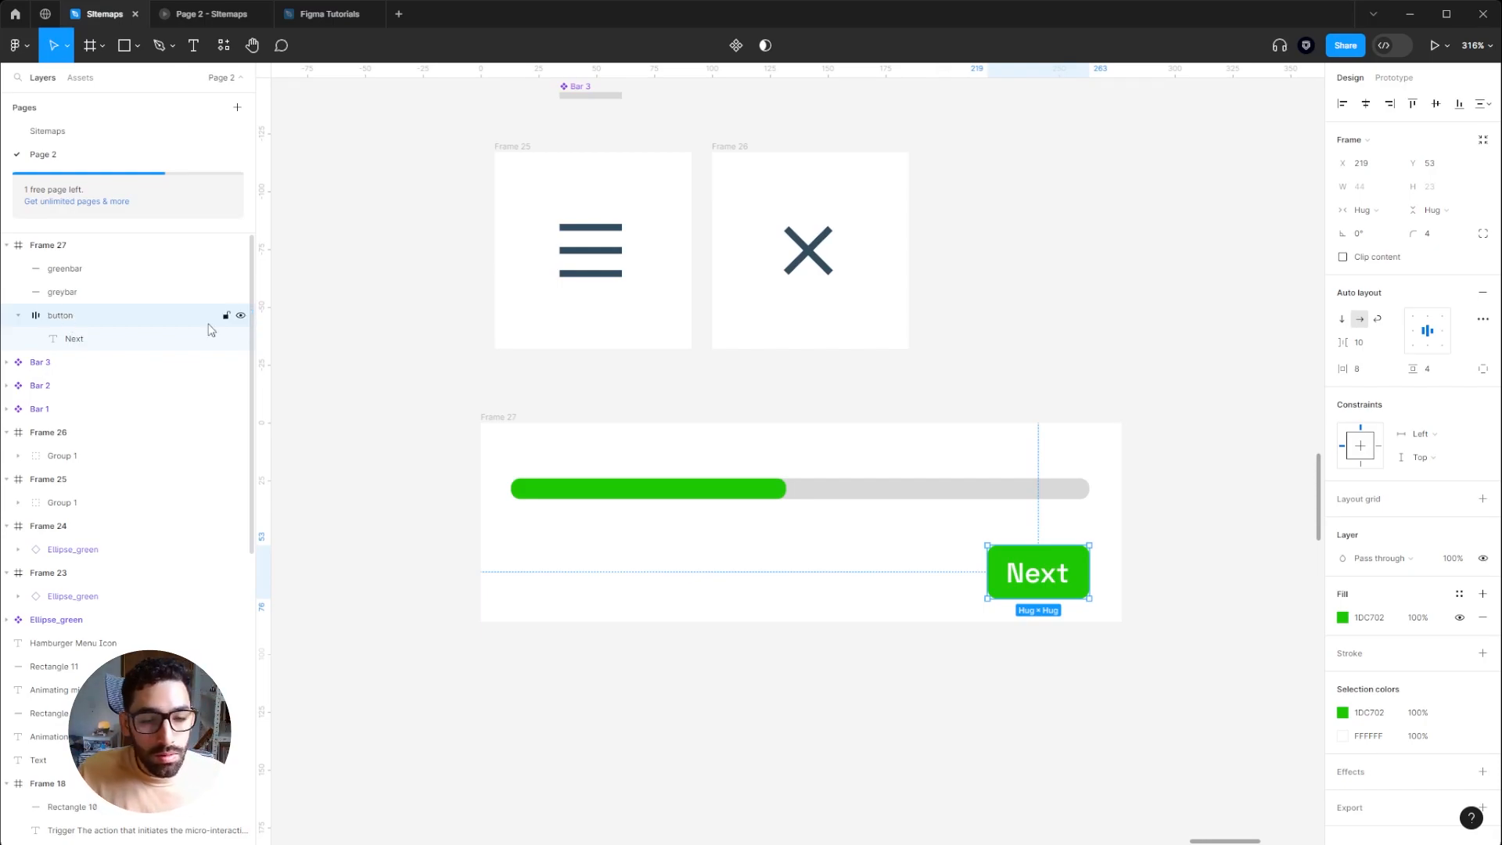
# Step: Duplicate Frame 27 twice, placing one copy on each side of the original
pyautogui.click(1106, 336)
pyautogui.scroll(-3, 1087, 323)
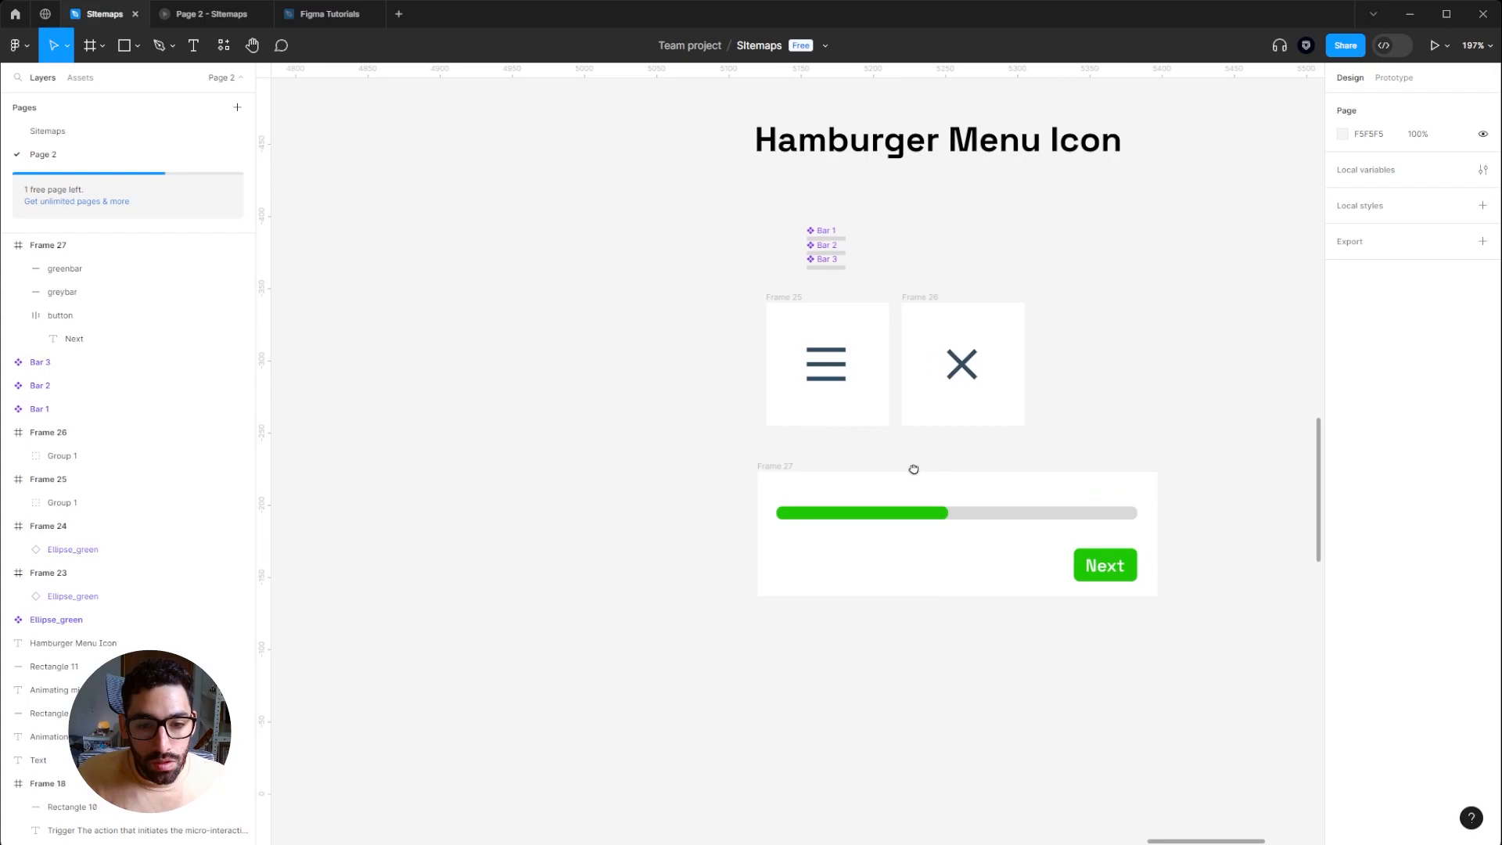
pyautogui.keyDown('alt'); pyautogui.moveTo(740, 473); pyautogui.dragTo(330, 467); pyautogui.keyUp('alt')
pyautogui.moveTo(757, 449); pyautogui.dragTo(1103, 484)
pyautogui.click(1107, 415)
pyautogui.moveTo(675, 440)
pyautogui.mouseDown()
pyautogui.moveTo(738, 426)
pyautogui.moveTo(661, 436)
pyautogui.mouseUp()
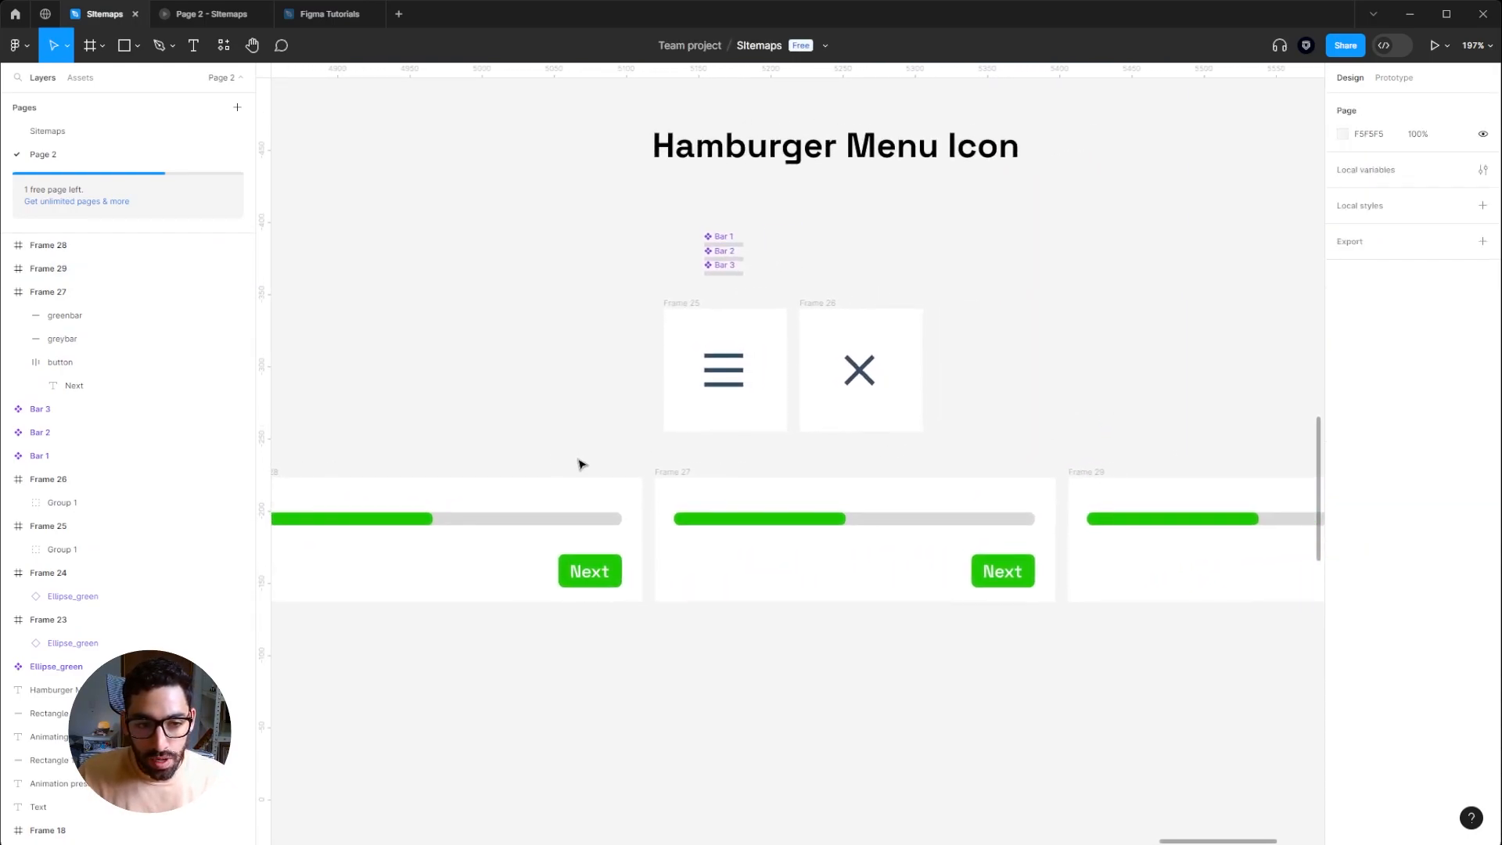
# Step: Shrink the greenbar in Frame 28 to about 8 wide at the bar's start and set its fill opacity to 0%
pyautogui.moveTo(541, 396); pyautogui.dragTo(741, 375)
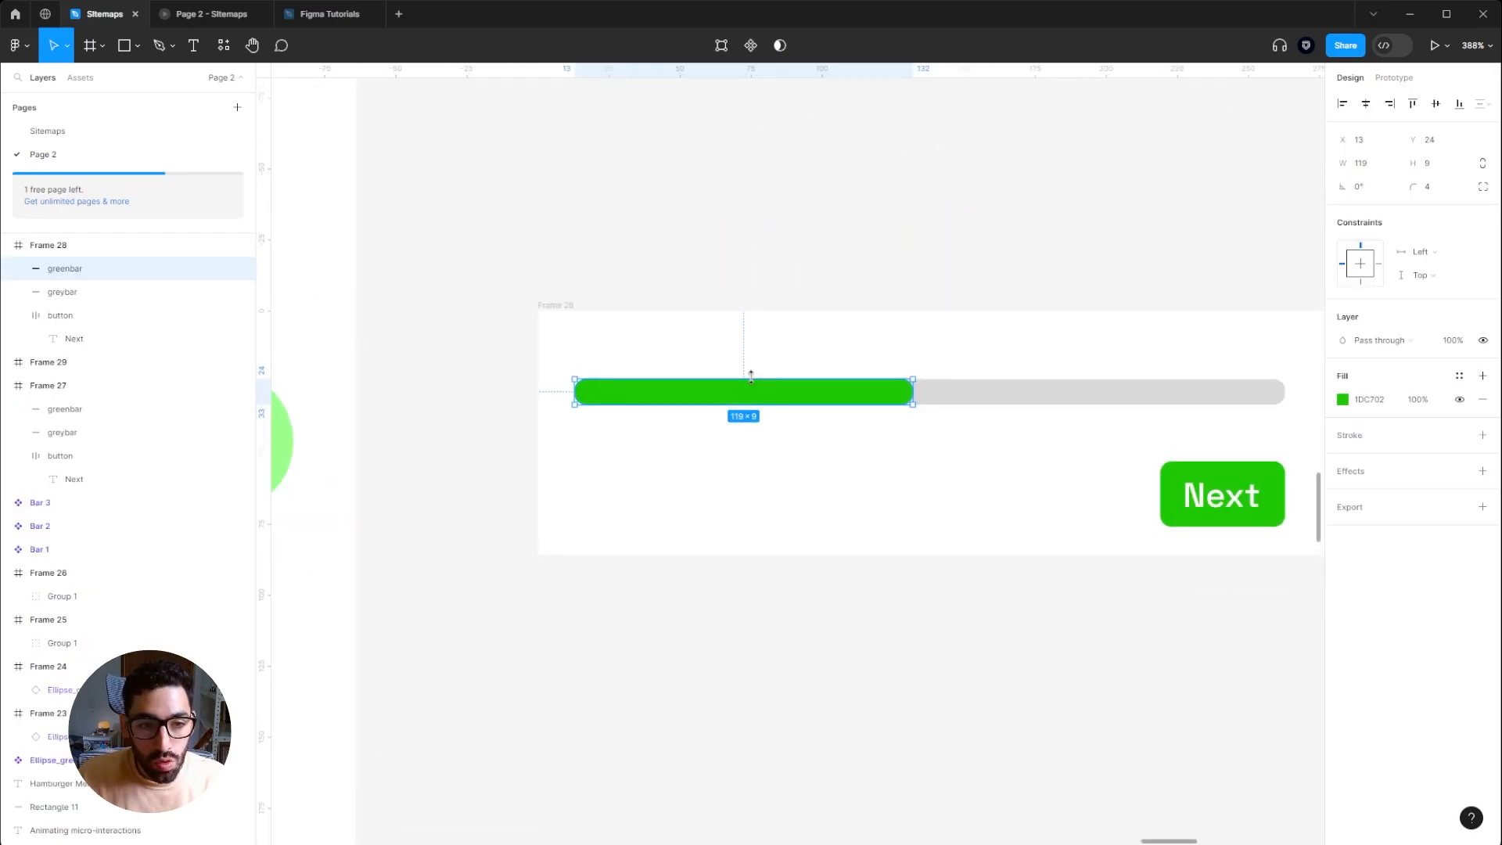
pyautogui.scroll(2, 757, 394)
pyautogui.scroll(1, 757, 394)
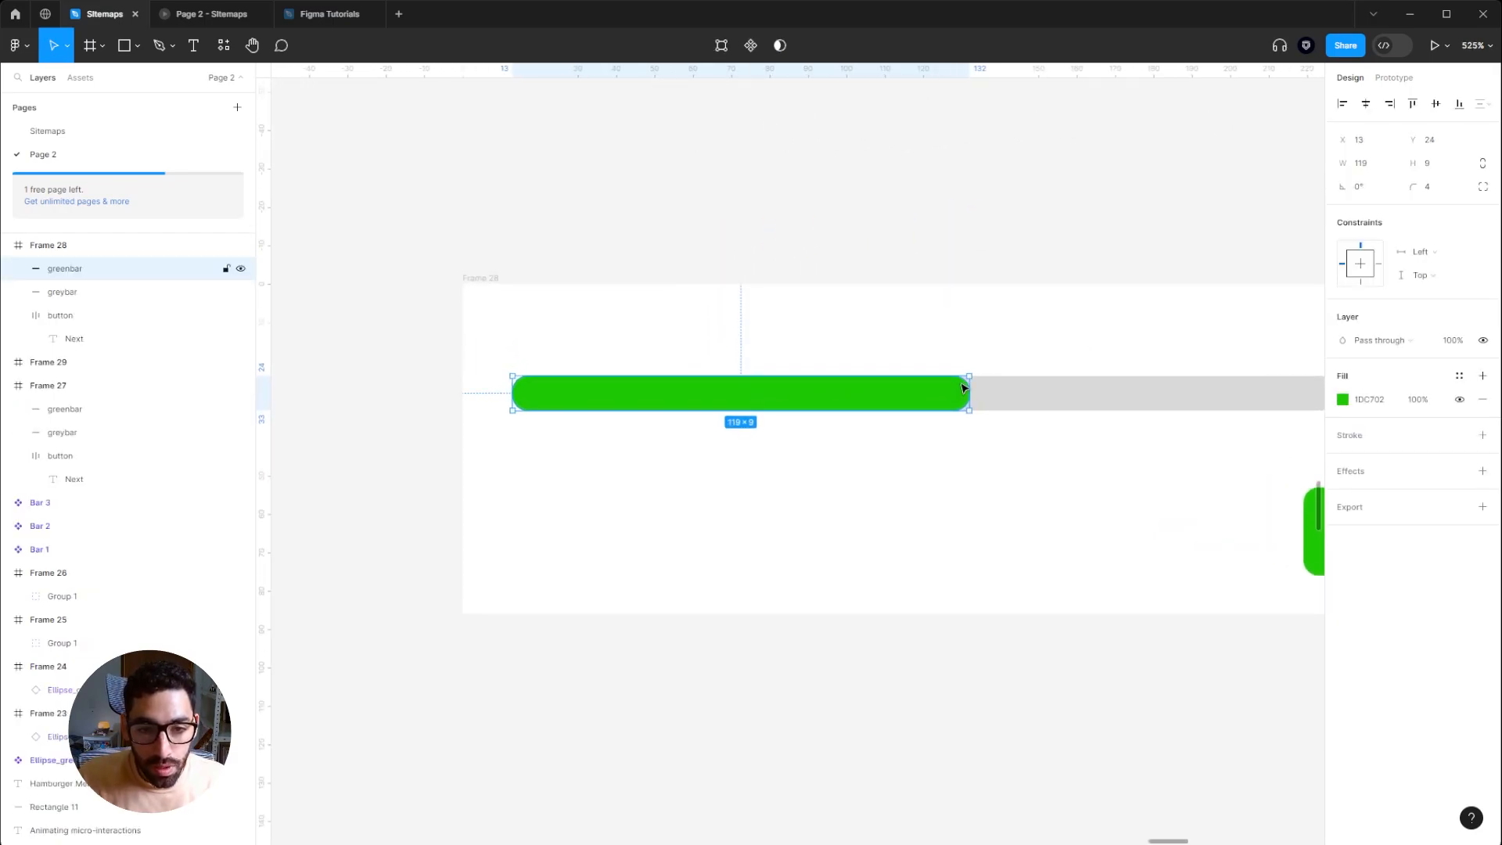
pyautogui.moveTo(964, 395); pyautogui.dragTo(541, 397)
pyautogui.click(1427, 405)
pyautogui.write('0')
pyautogui.press('Return')
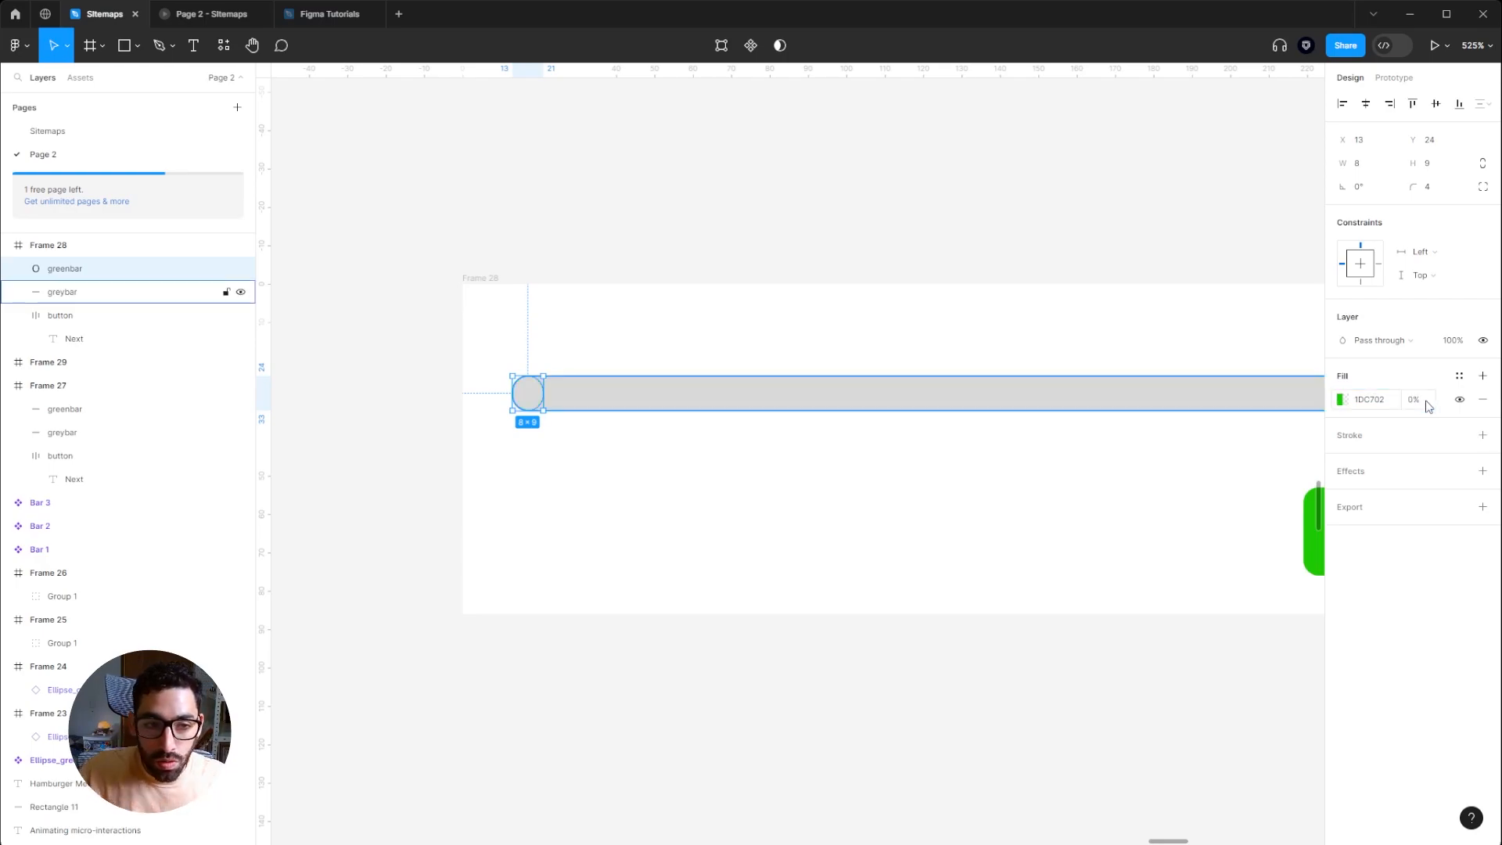
# Step: Set the width of the greenbar in Frame 27 to 125, half the length of the grey bar
pyautogui.click(970, 293)
pyautogui.scroll(-3, 766, 289)
pyautogui.moveTo(899, 349)
pyautogui.mouseDown()
pyautogui.moveTo(834, 349)
pyautogui.moveTo(884, 349)
pyautogui.mouseUp()
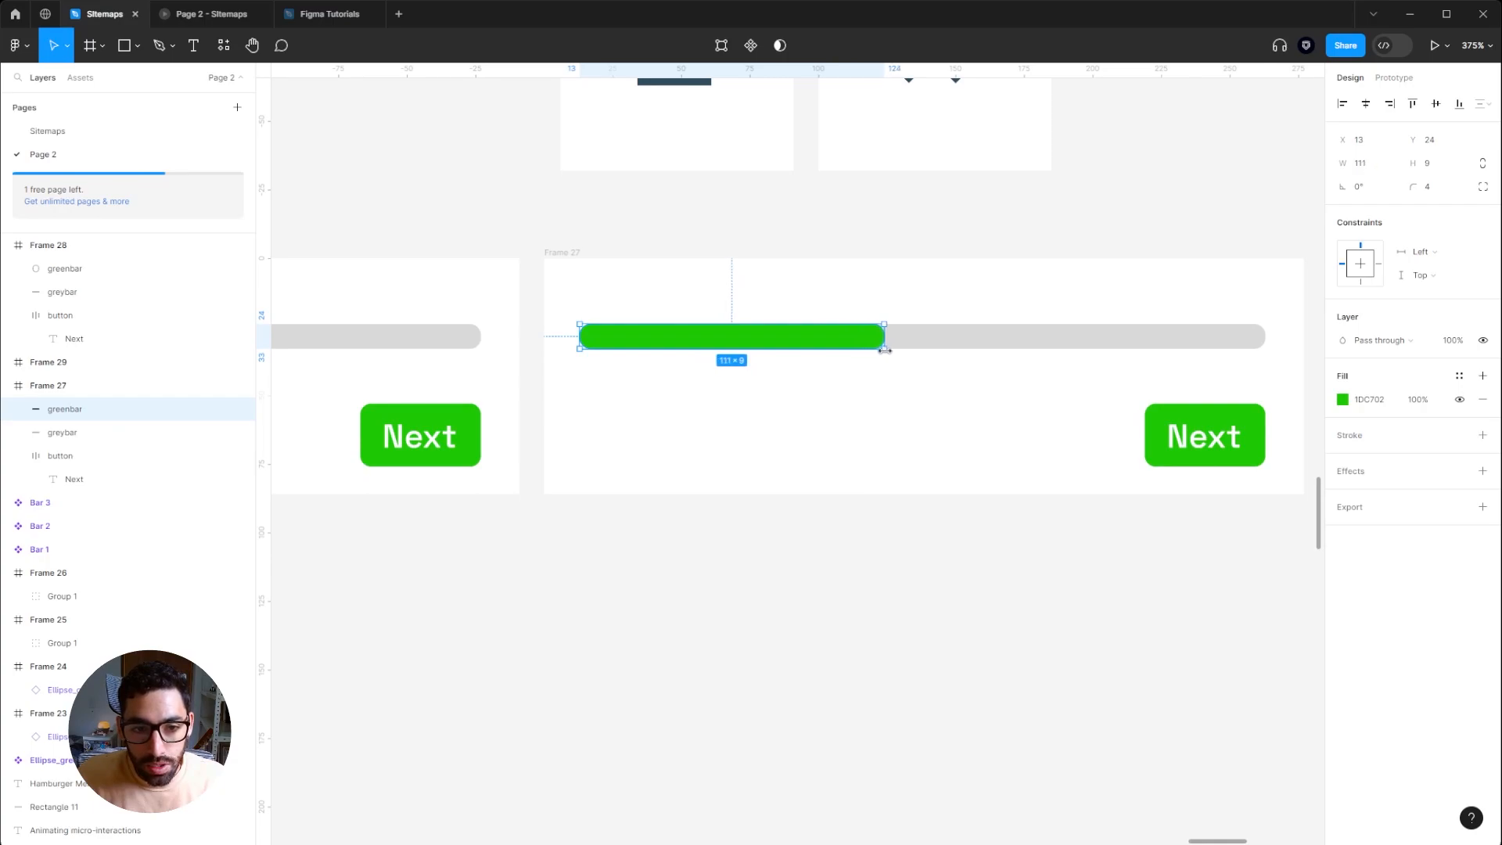
pyautogui.click(1008, 344)
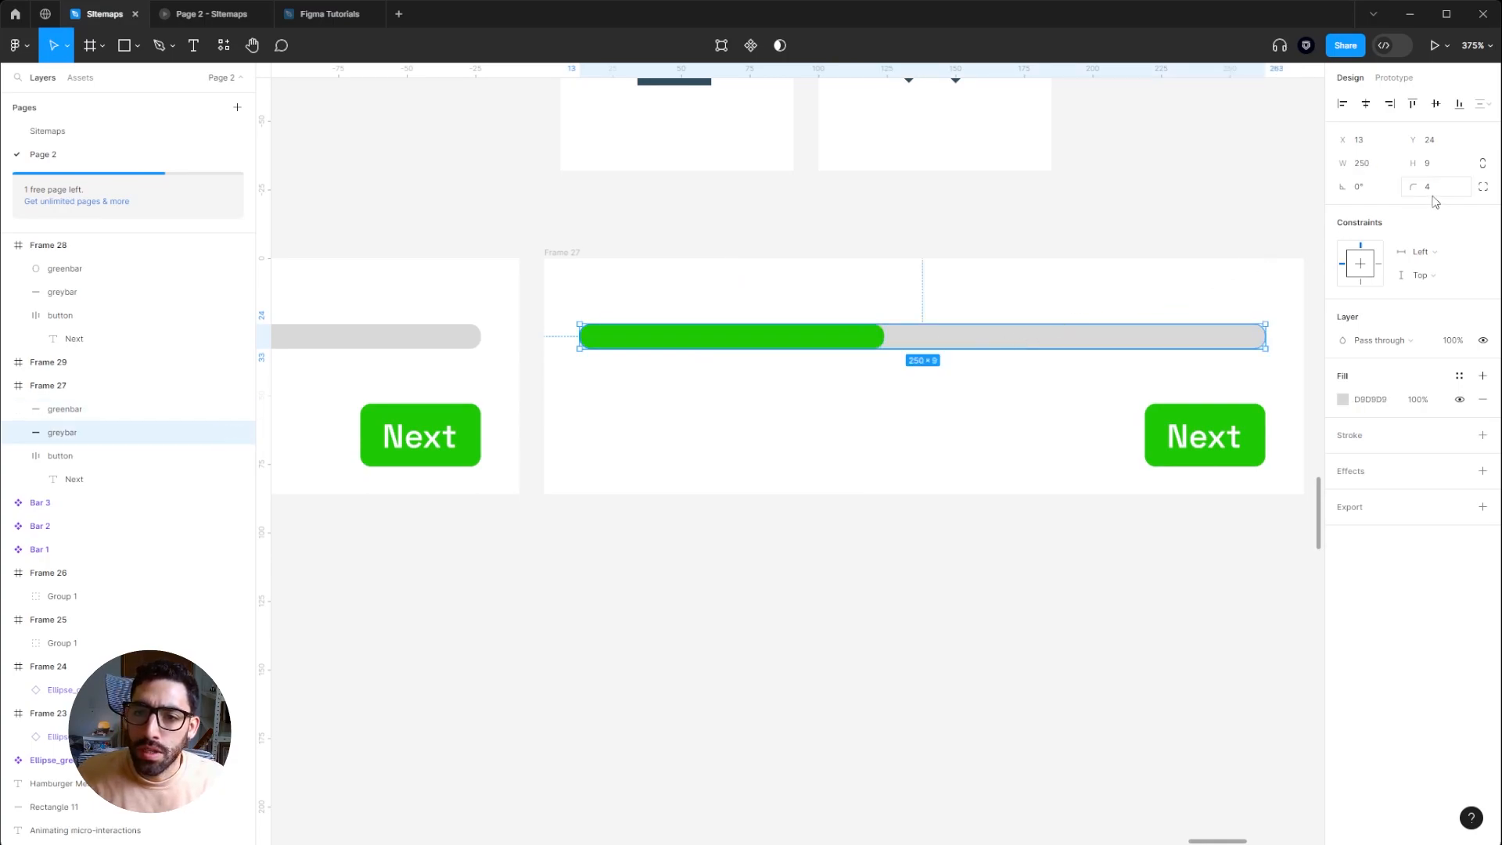
pyautogui.click(802, 336)
pyautogui.click(1379, 165)
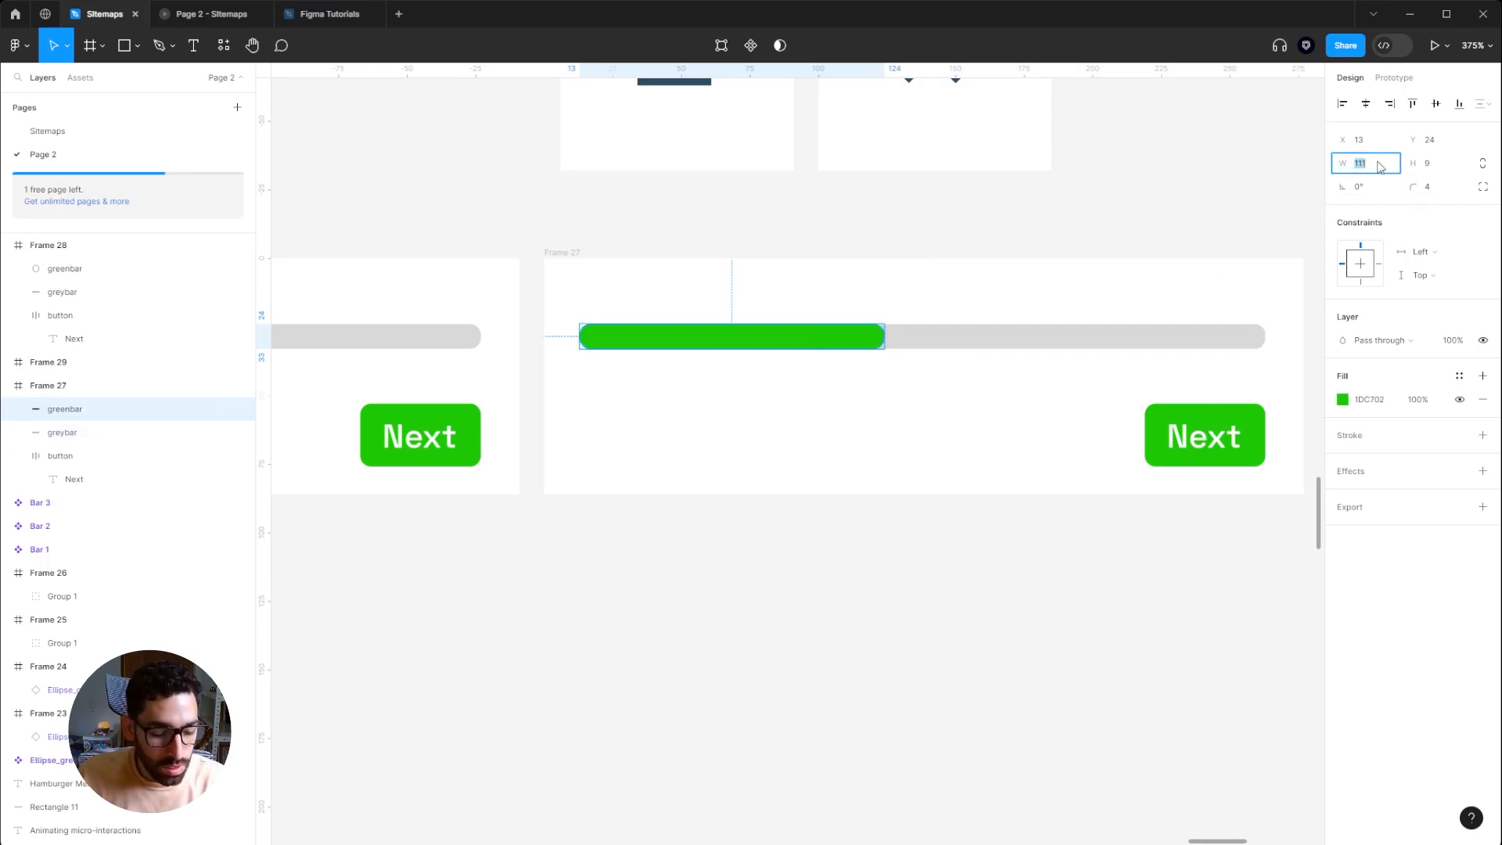
pyautogui.write('125')
pyautogui.press('Return')
pyautogui.click(837, 538)
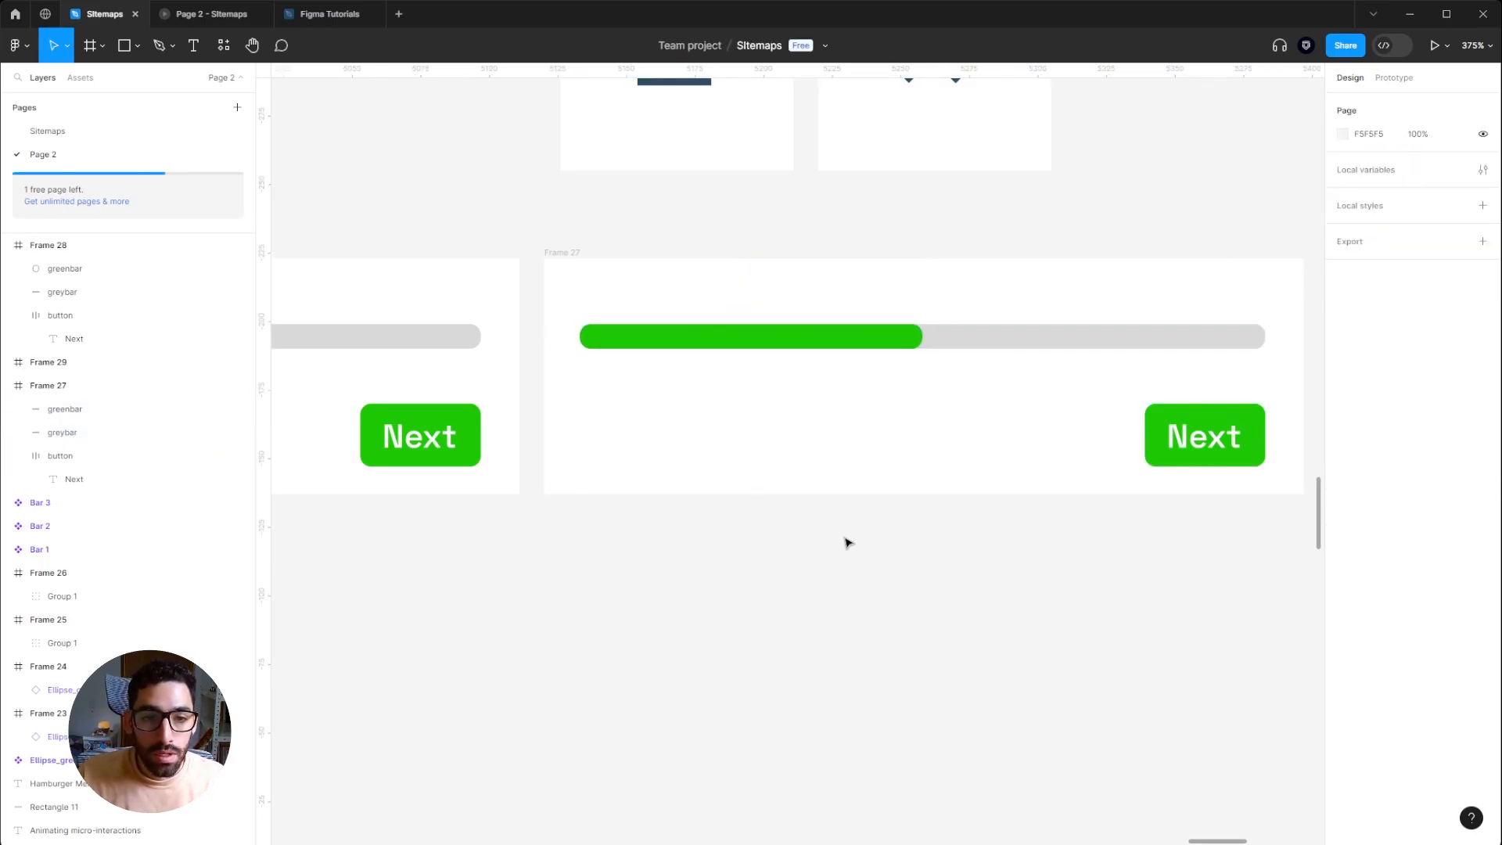
# Step: Extend the greenbar in Frame 29 to cover the full length of the grey bar
pyautogui.scroll(-1, 850, 531)
pyautogui.scroll(-2, 851, 532)
pyautogui.hscroll(5, 704, 509)
pyautogui.scroll(1, 522, 499)
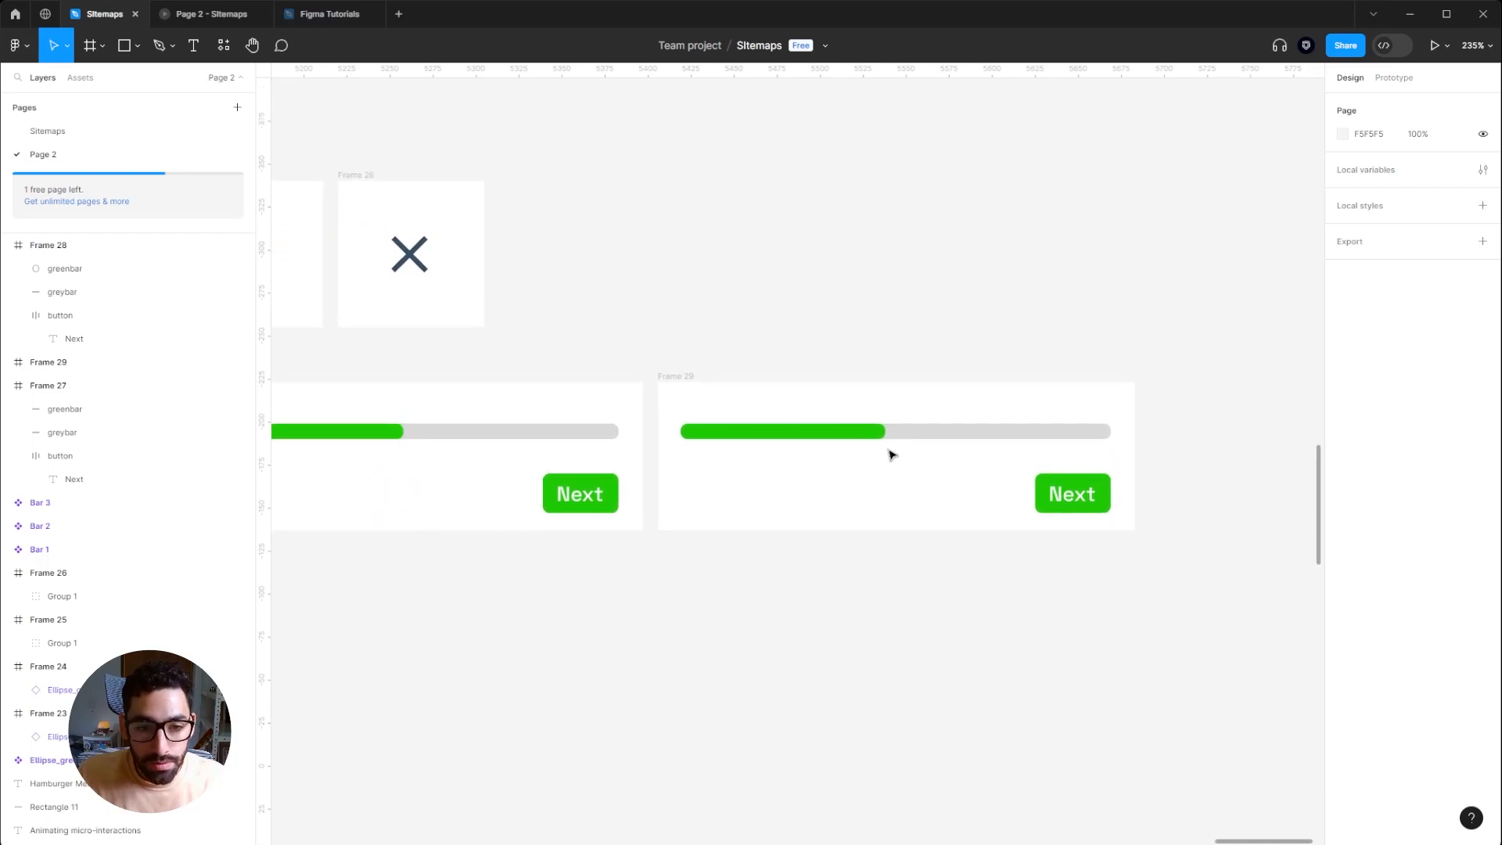
pyautogui.click(866, 440)
pyautogui.moveTo(884, 436); pyautogui.dragTo(1110, 436)
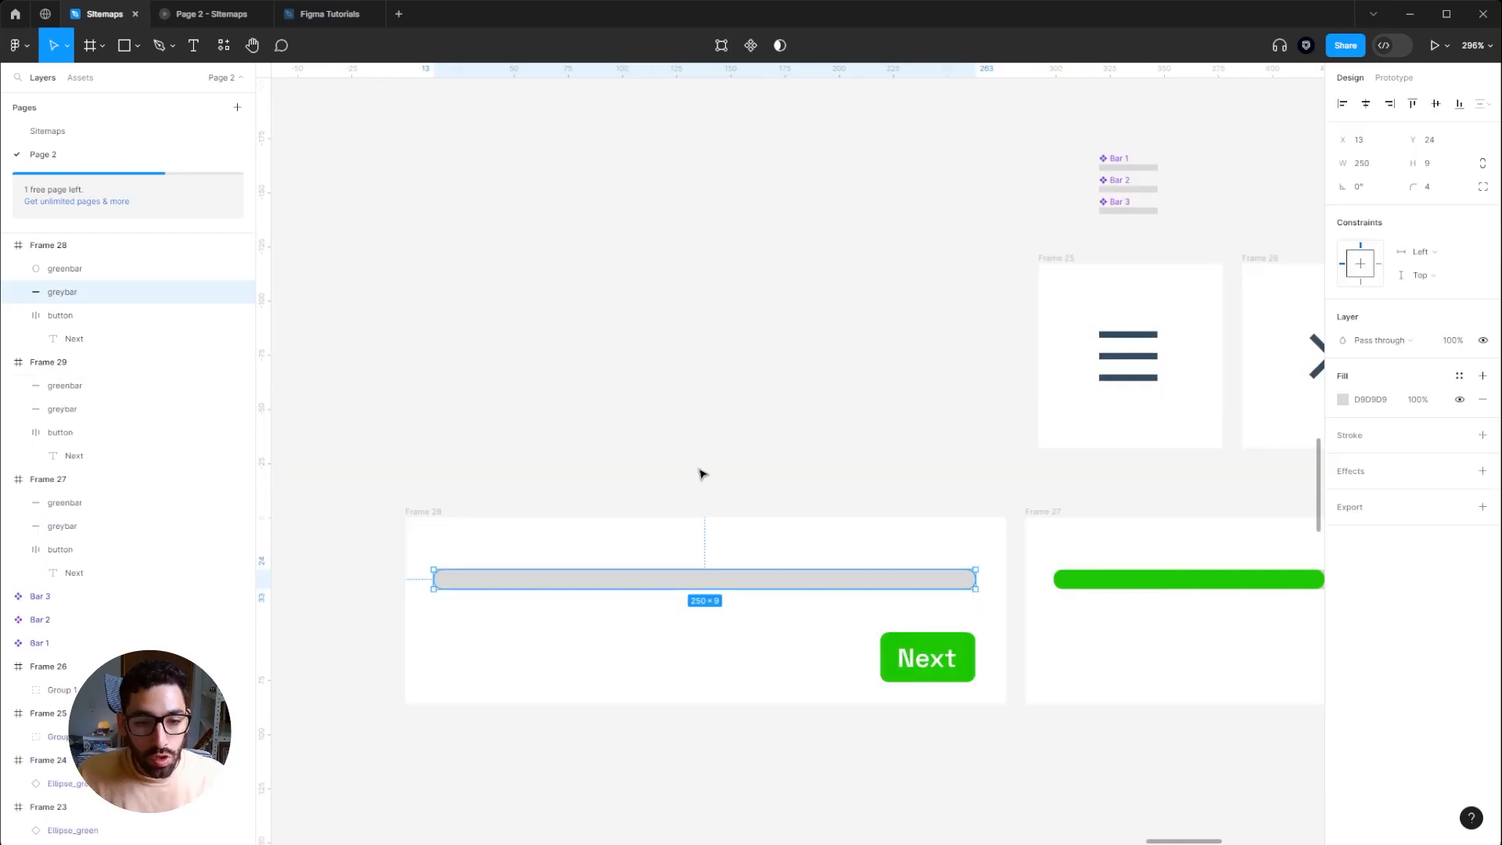
# Step: Examine Frame 28 and its layer names against those of the other two progress bar frames
pyautogui.scroll(-1, 703, 472)
pyautogui.scroll(-2, 715, 446)
pyautogui.click(714, 443)
pyautogui.hscroll(2, 671, 441)
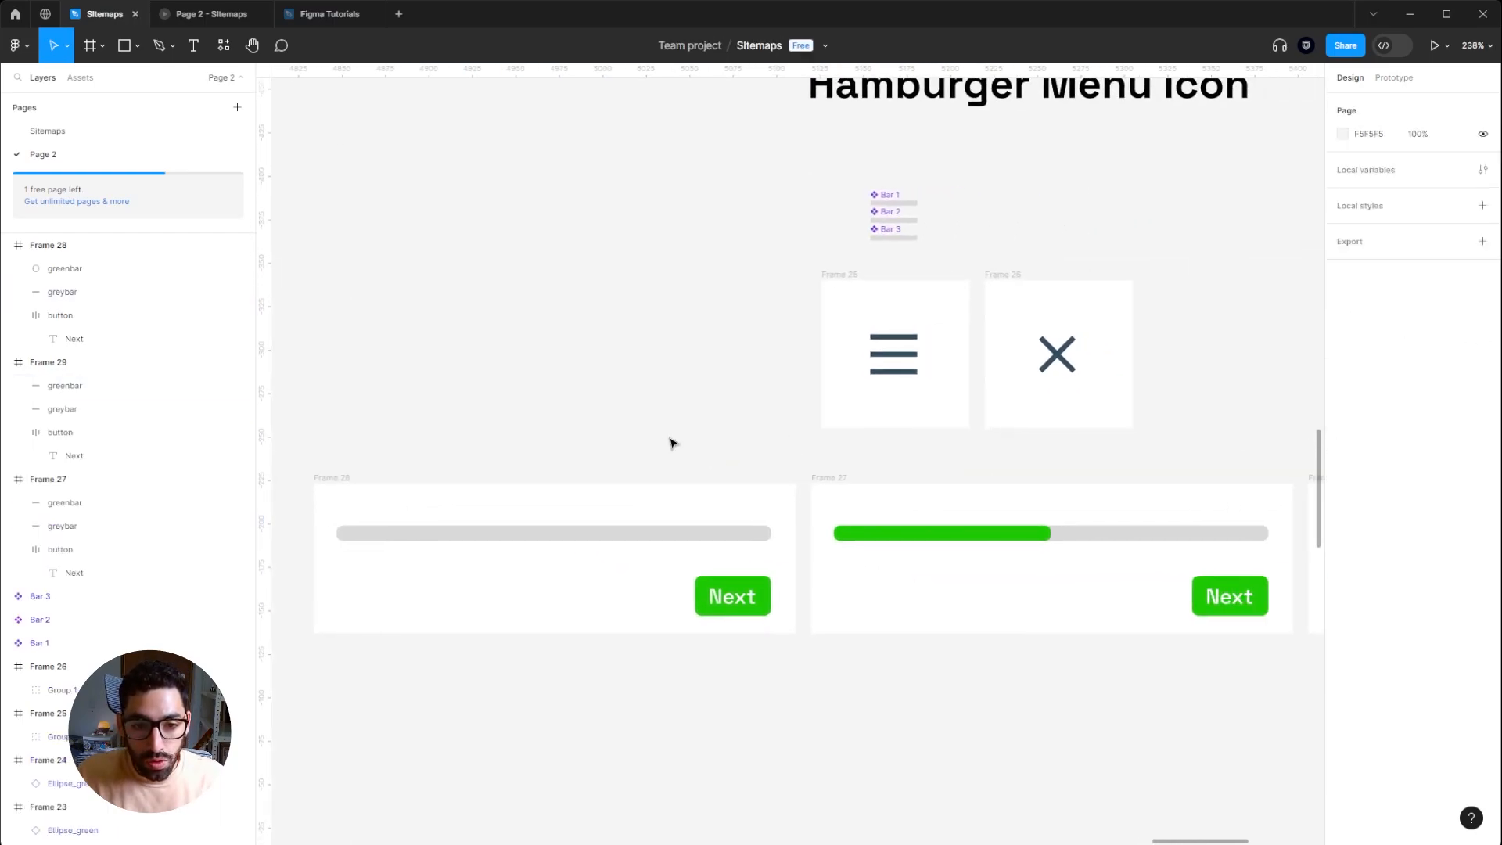
pyautogui.click(343, 478)
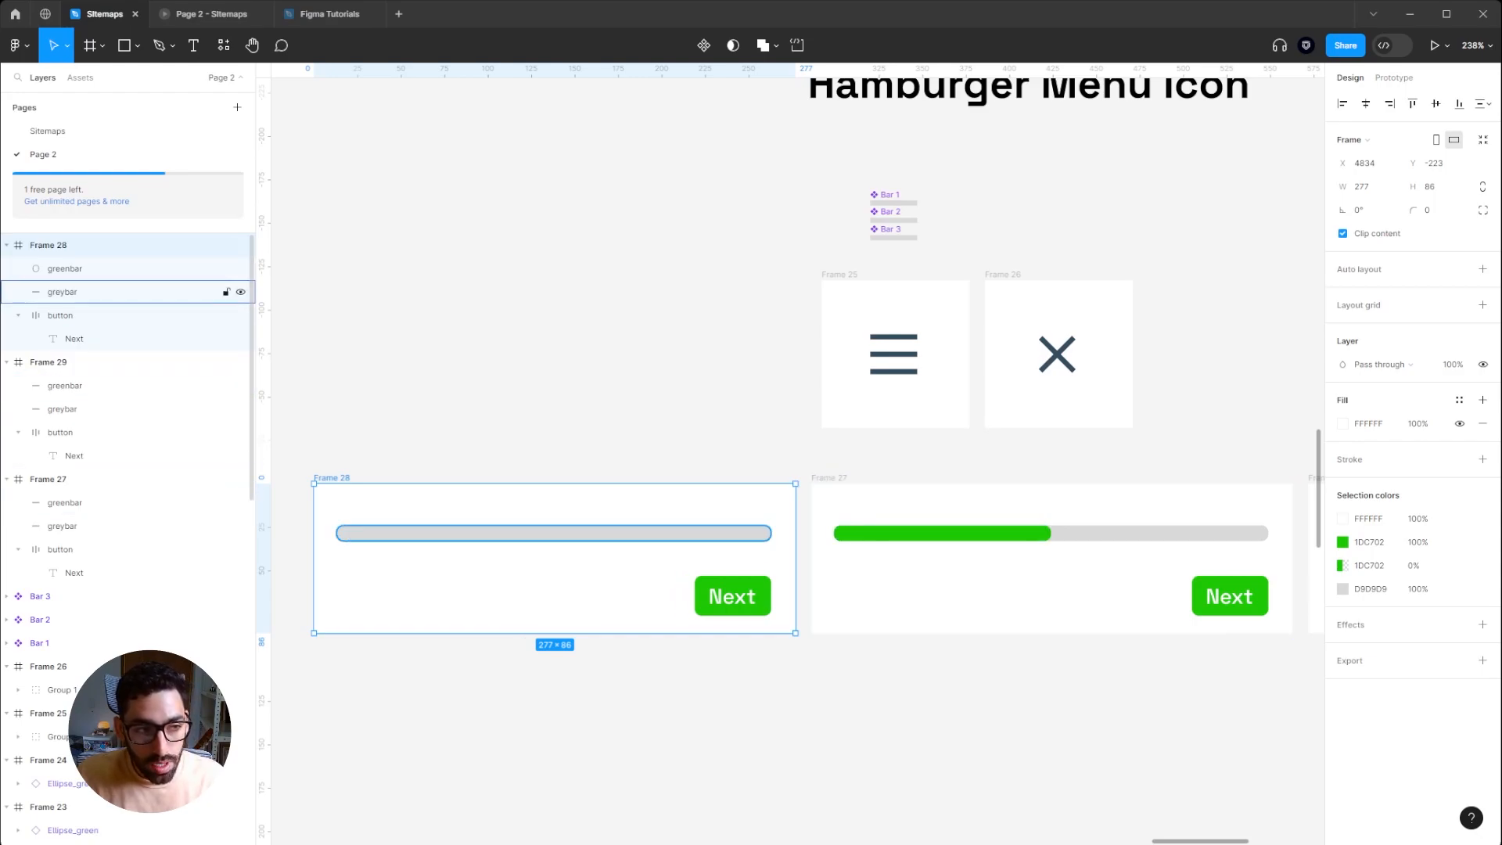
pyautogui.click(440, 448)
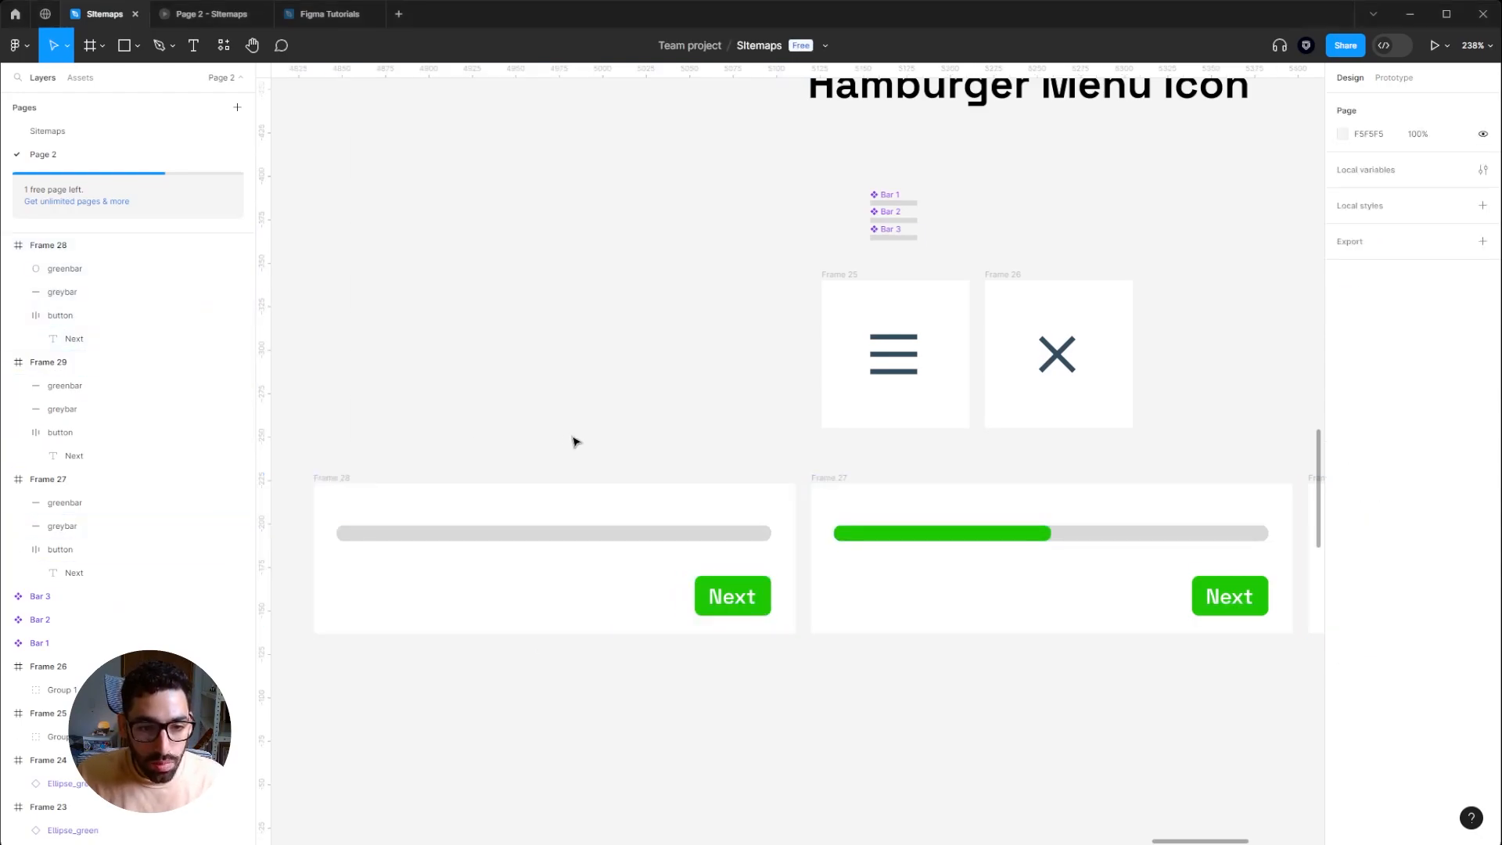
pyautogui.moveTo(572, 437); pyautogui.dragTo(588, 444)
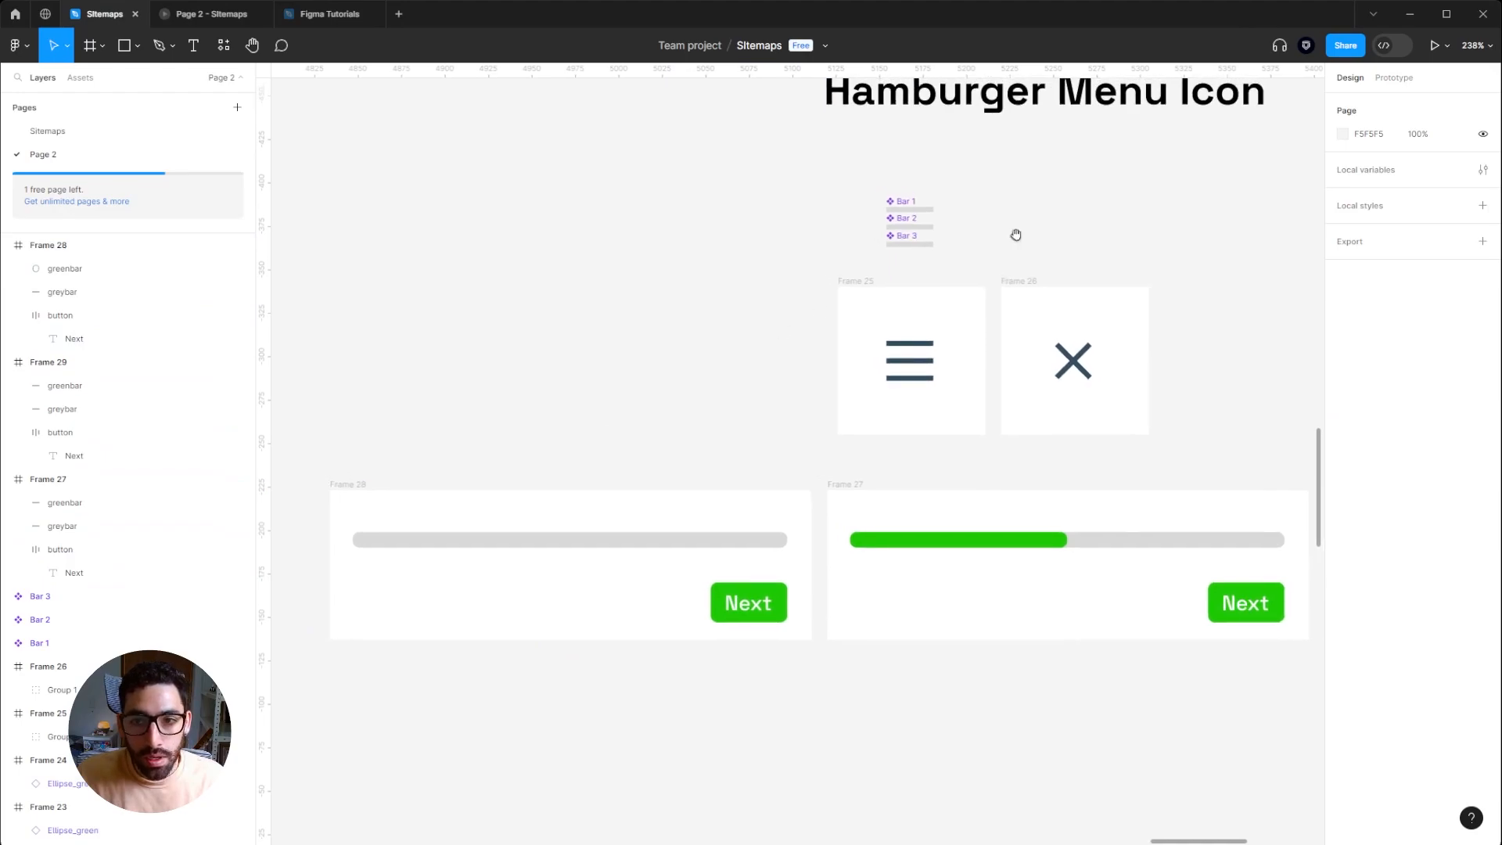
# Step: Make Frame 28 a flow starting point in the prototype settings
pyautogui.click(1387, 80)
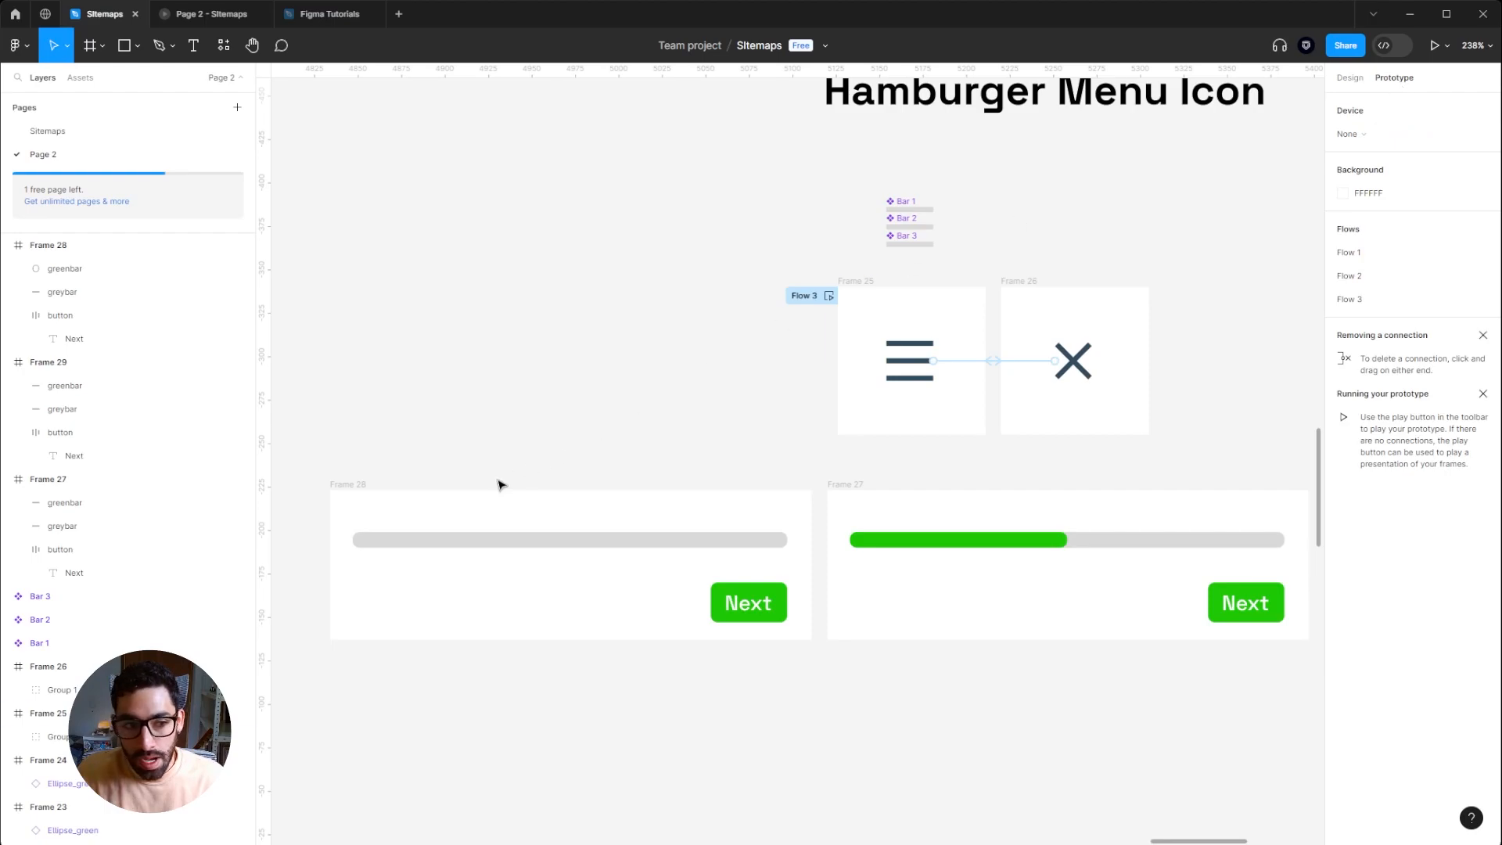
pyautogui.click(363, 490)
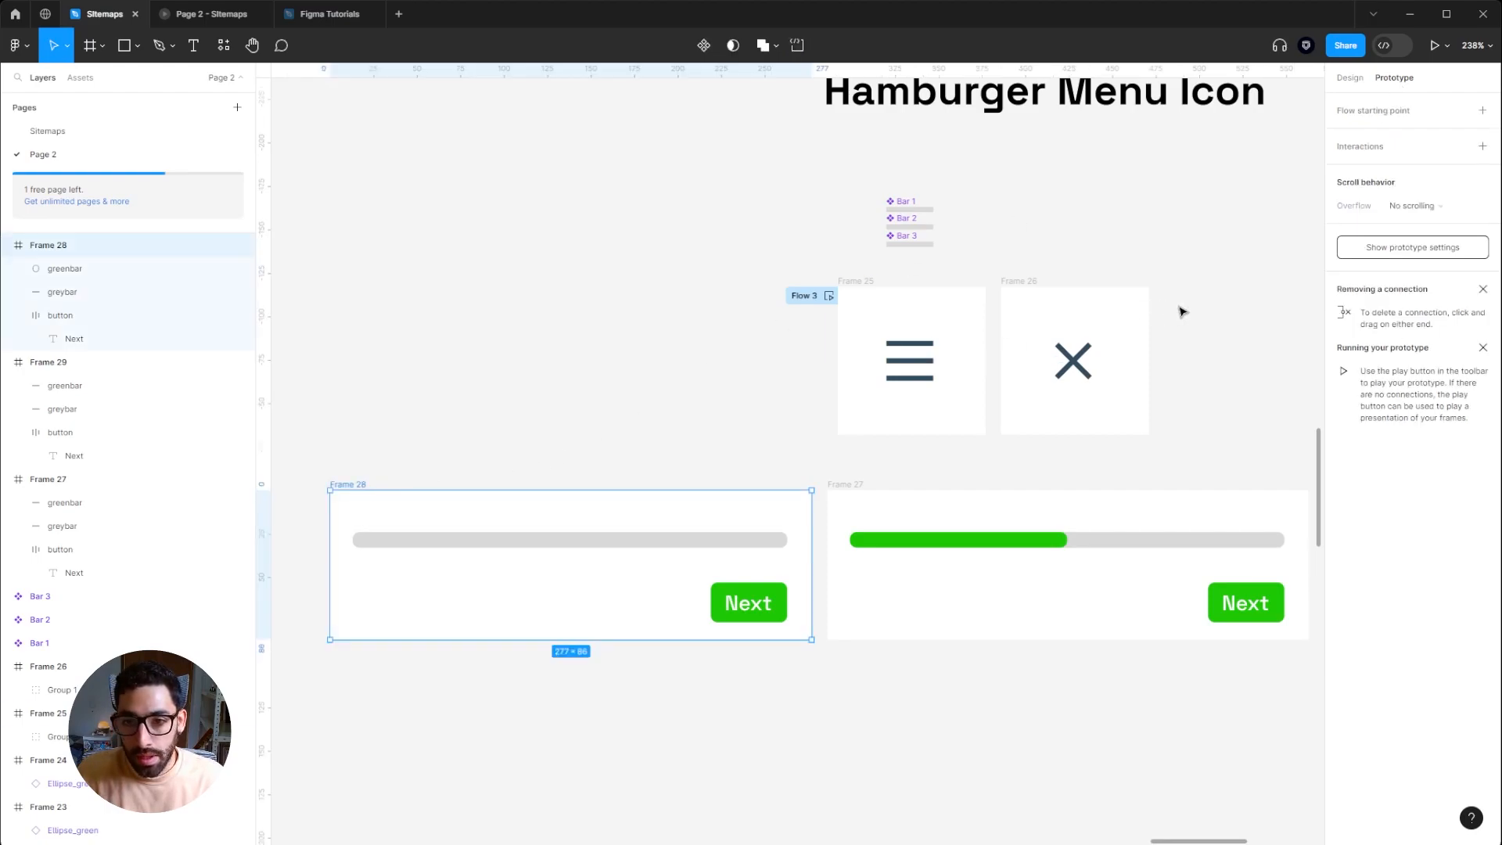
pyautogui.click(1480, 110)
# Step: Link the Next button in Frame 28 to Frame 27 on click, using Smart animate with Ease in and out at 300ms
pyautogui.scroll(-2, 396, 433)
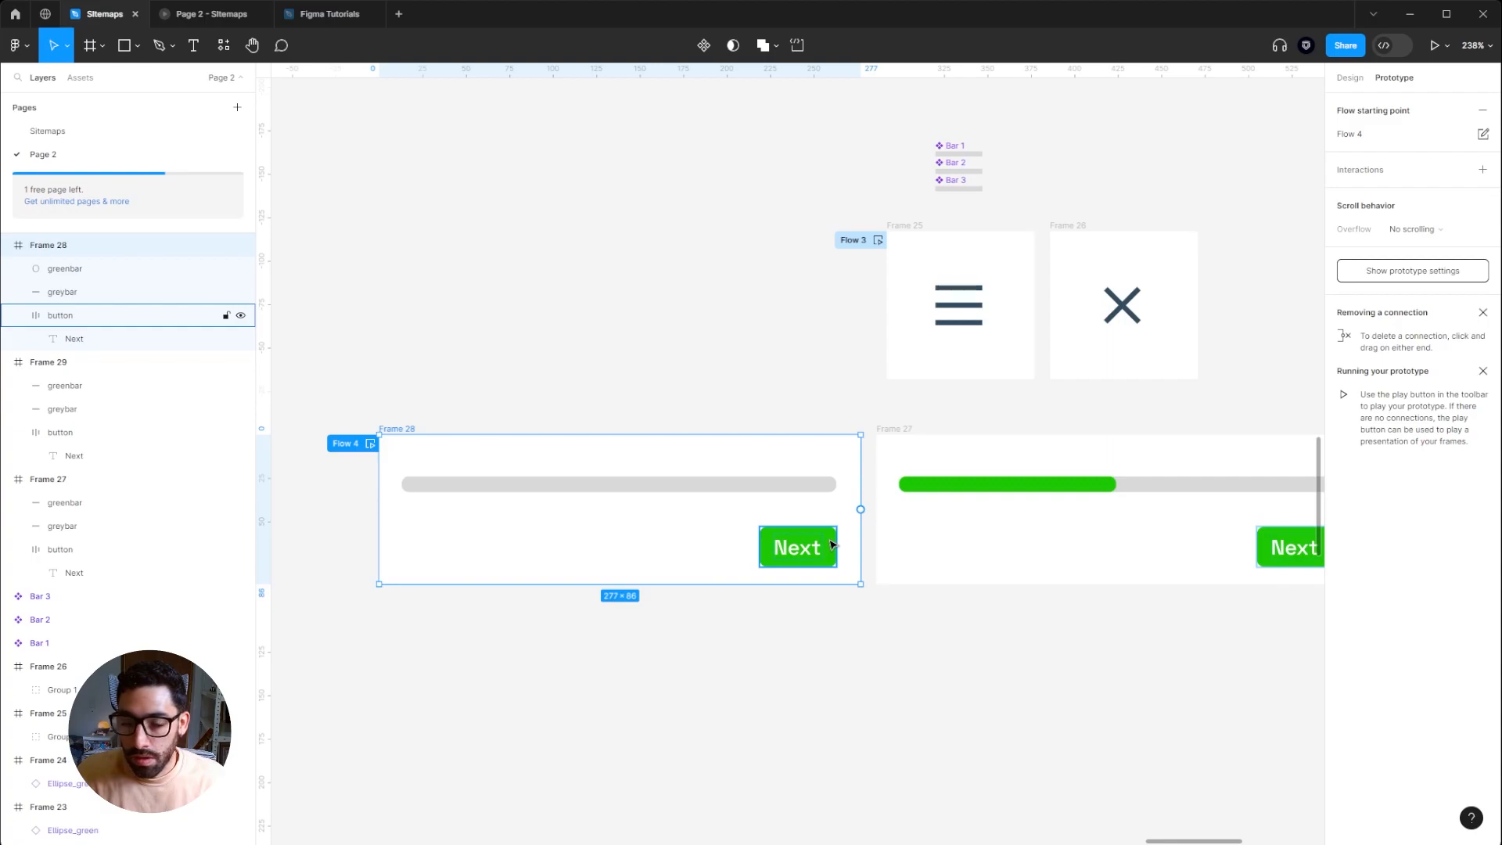
pyautogui.click(832, 545)
pyautogui.hscroll(3, 767, 697)
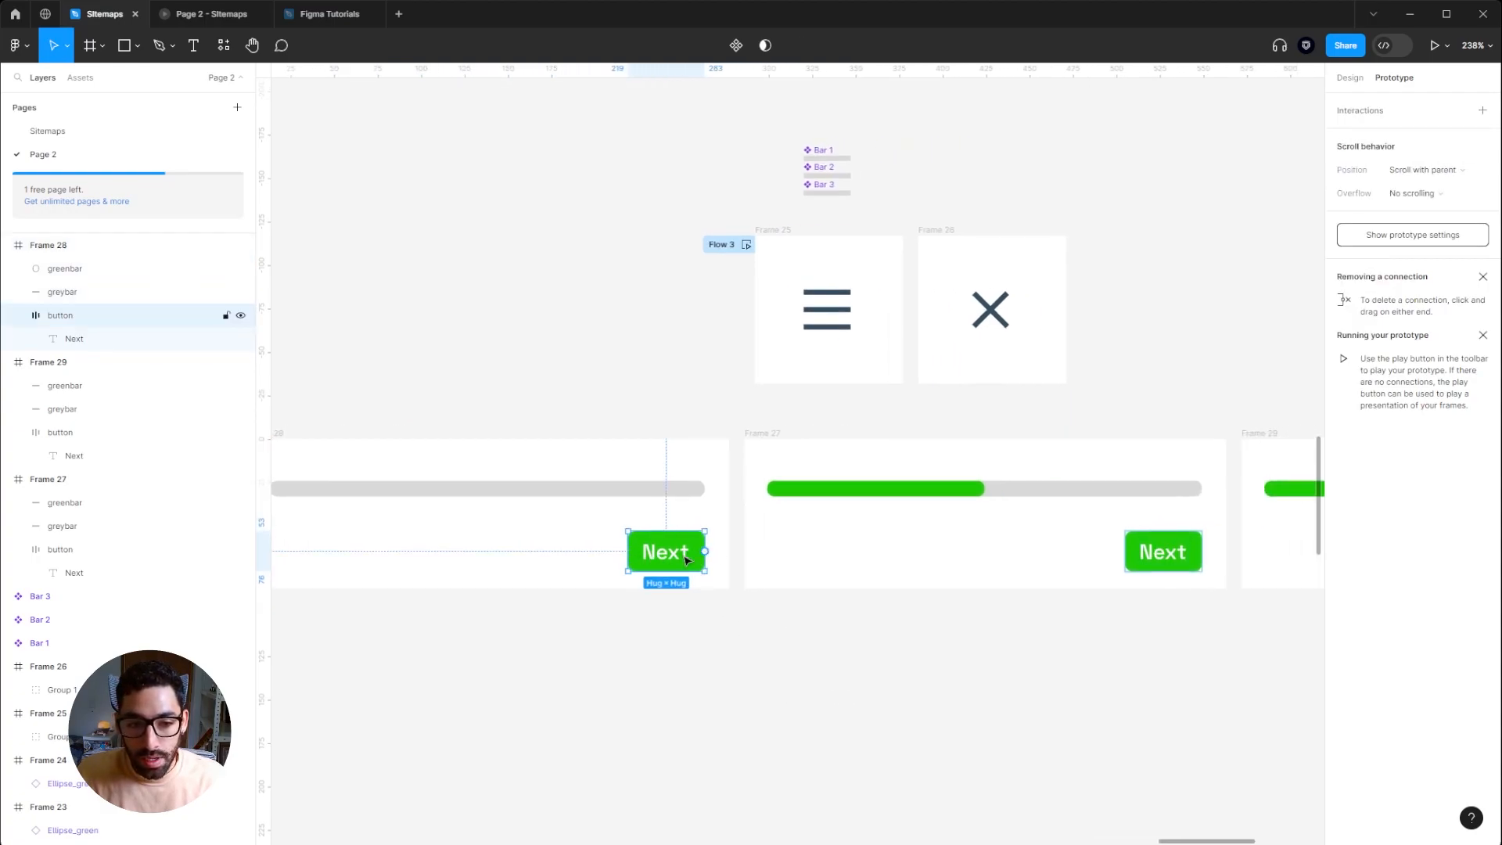
pyautogui.moveTo(705, 552); pyautogui.dragTo(804, 552)
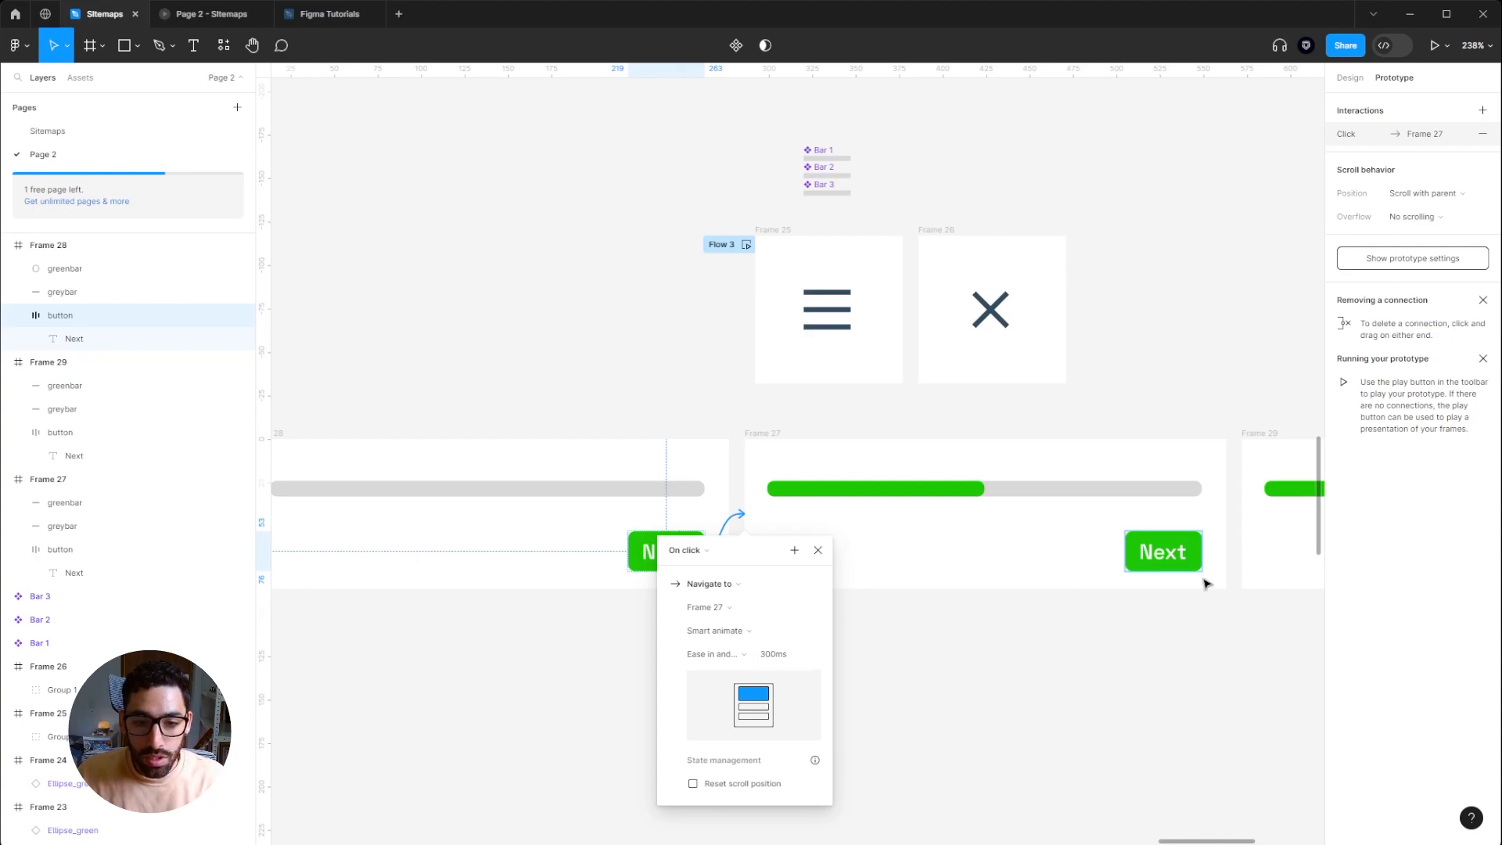
pyautogui.click(1000, 448)
# Step: Link the Next button in Frame 27 to Frame 29 on click, using Smart animate
pyautogui.moveTo(989, 436); pyautogui.dragTo(879, 436)
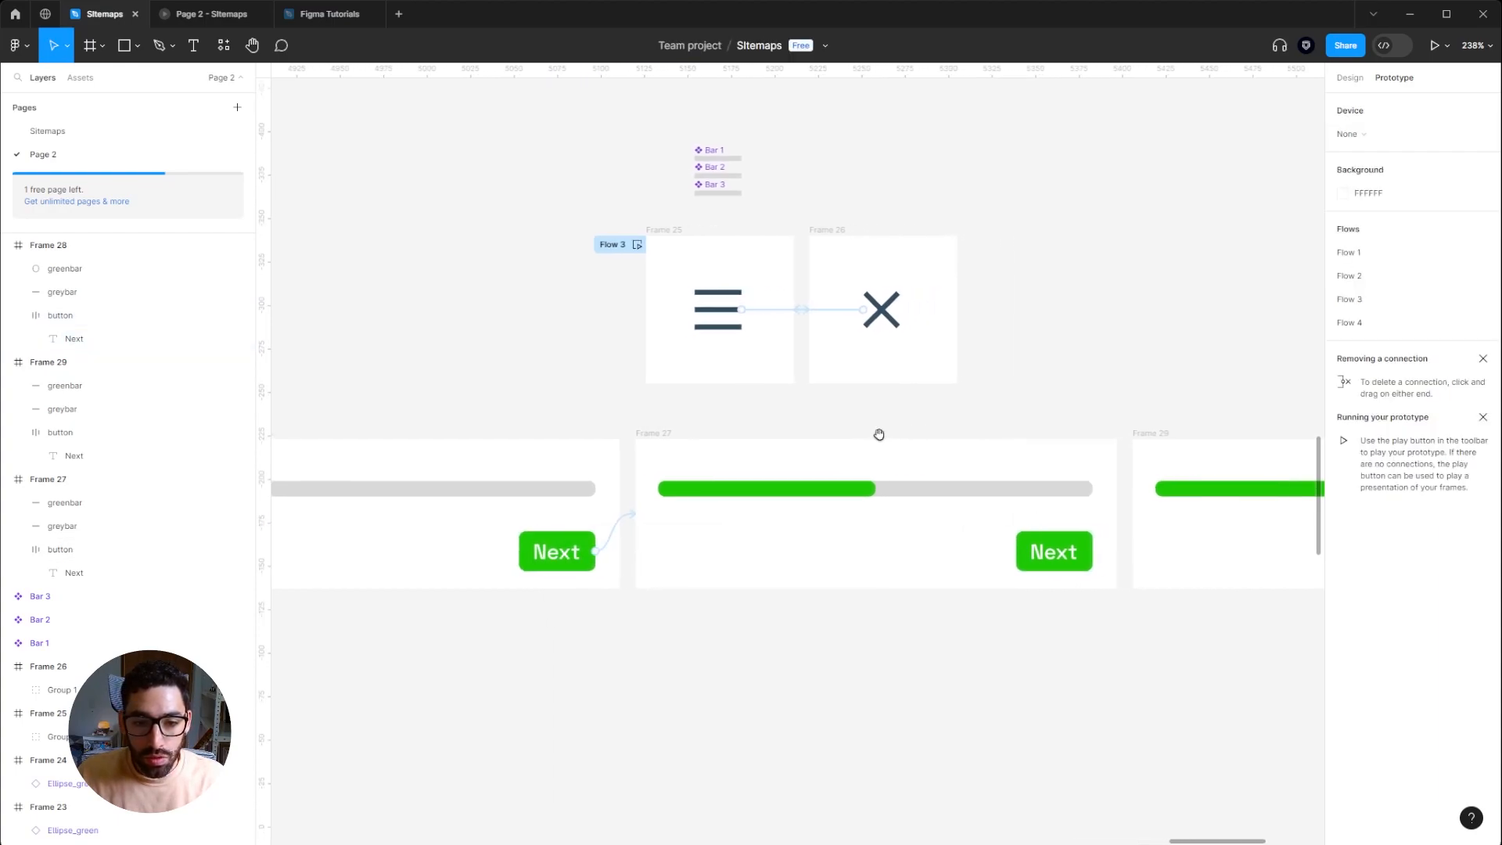
pyautogui.click(1091, 551)
pyautogui.moveTo(1106, 560)
pyautogui.mouseDown()
pyautogui.moveTo(956, 551)
pyautogui.moveTo(1093, 544)
pyautogui.mouseUp()
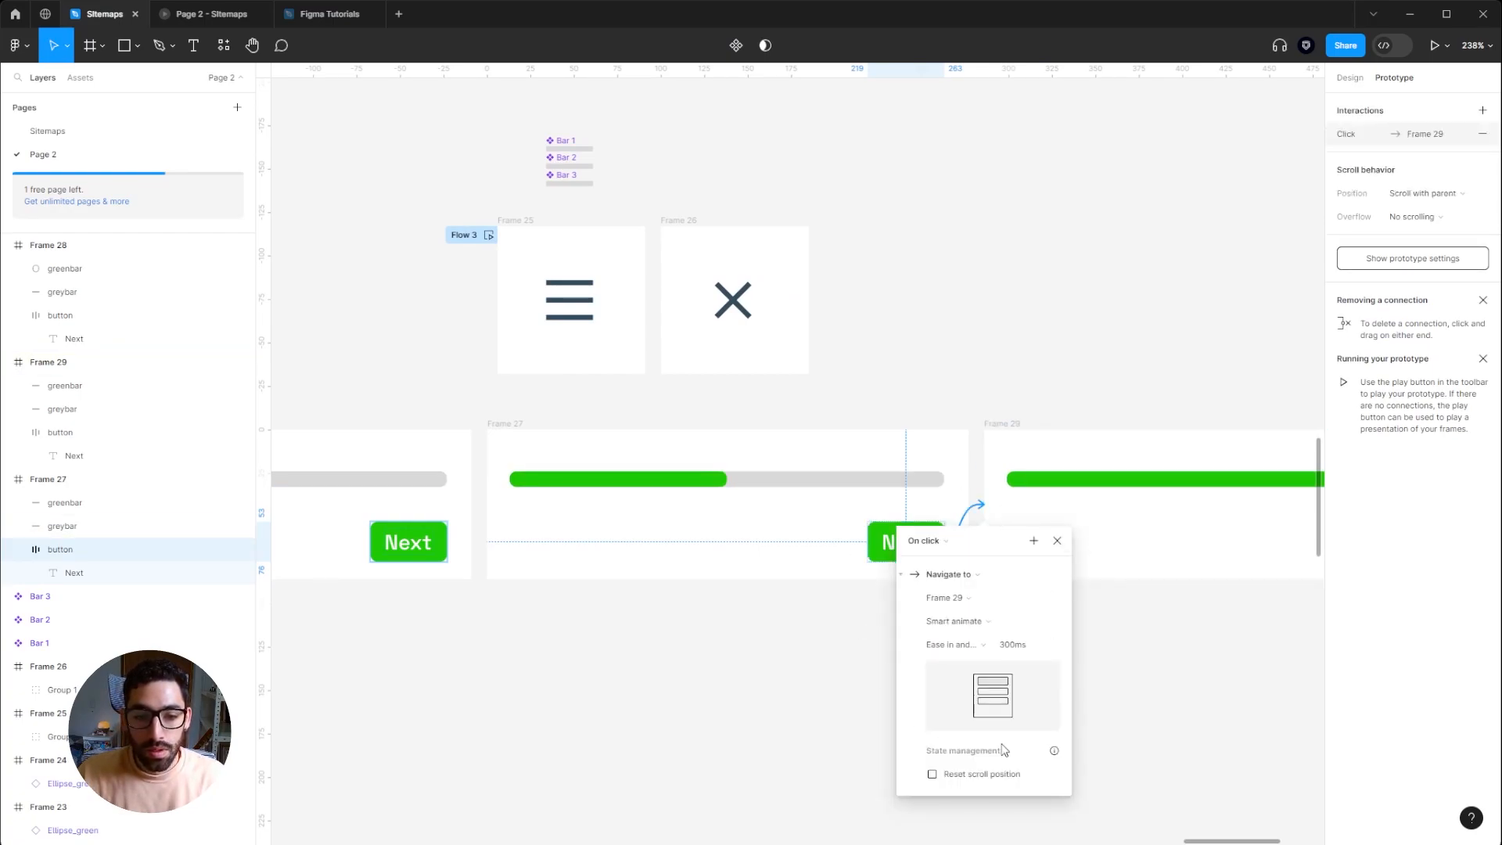
pyautogui.click(692, 659)
# Step: Preview Flow 4 and advance the progress bar through both stages with its Next button
pyautogui.moveTo(430, 399); pyautogui.dragTo(900, 433)
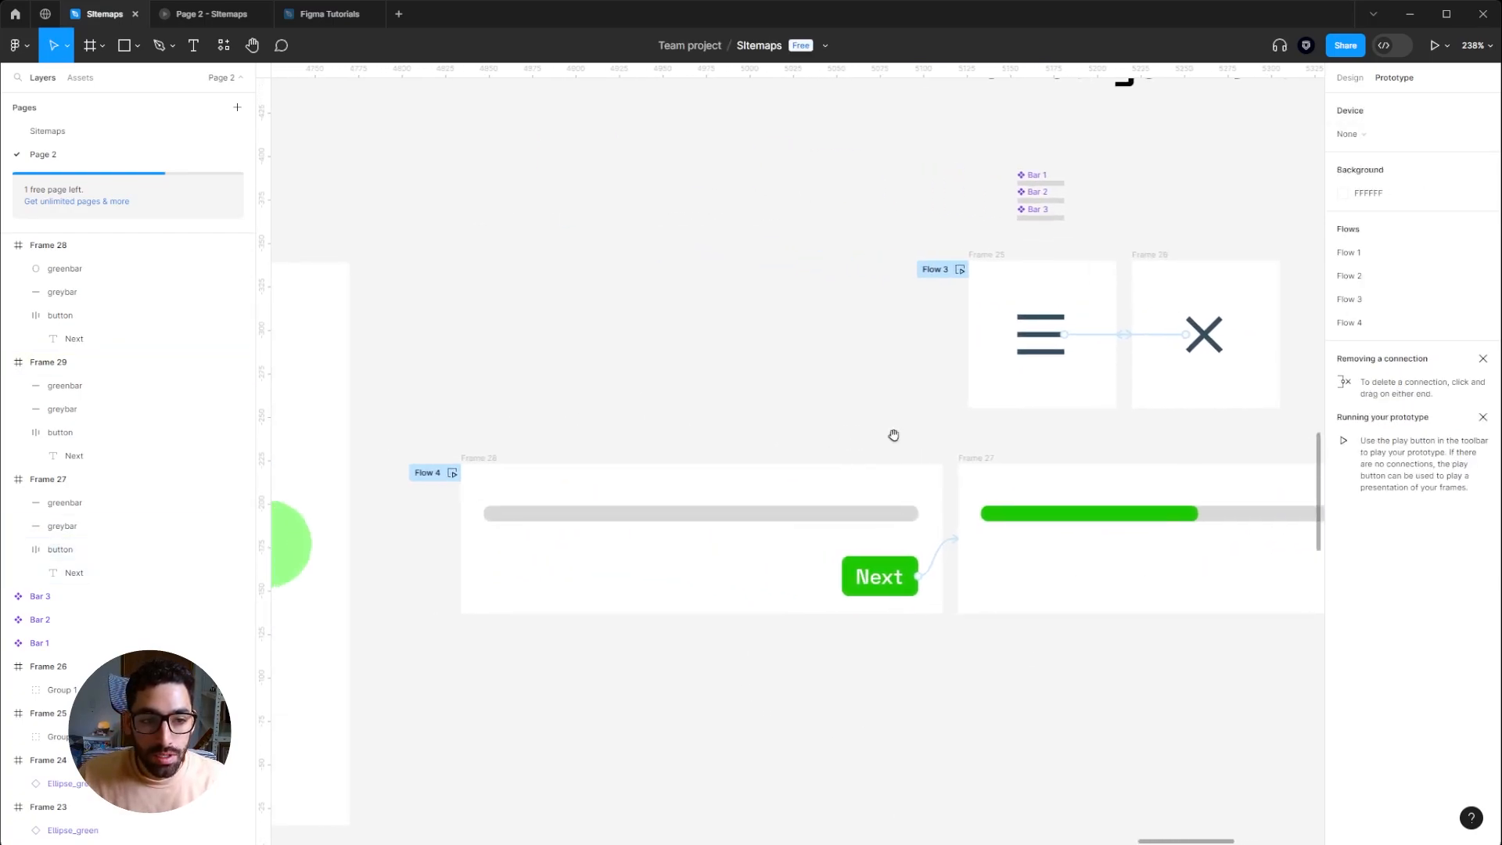
pyautogui.click(453, 472)
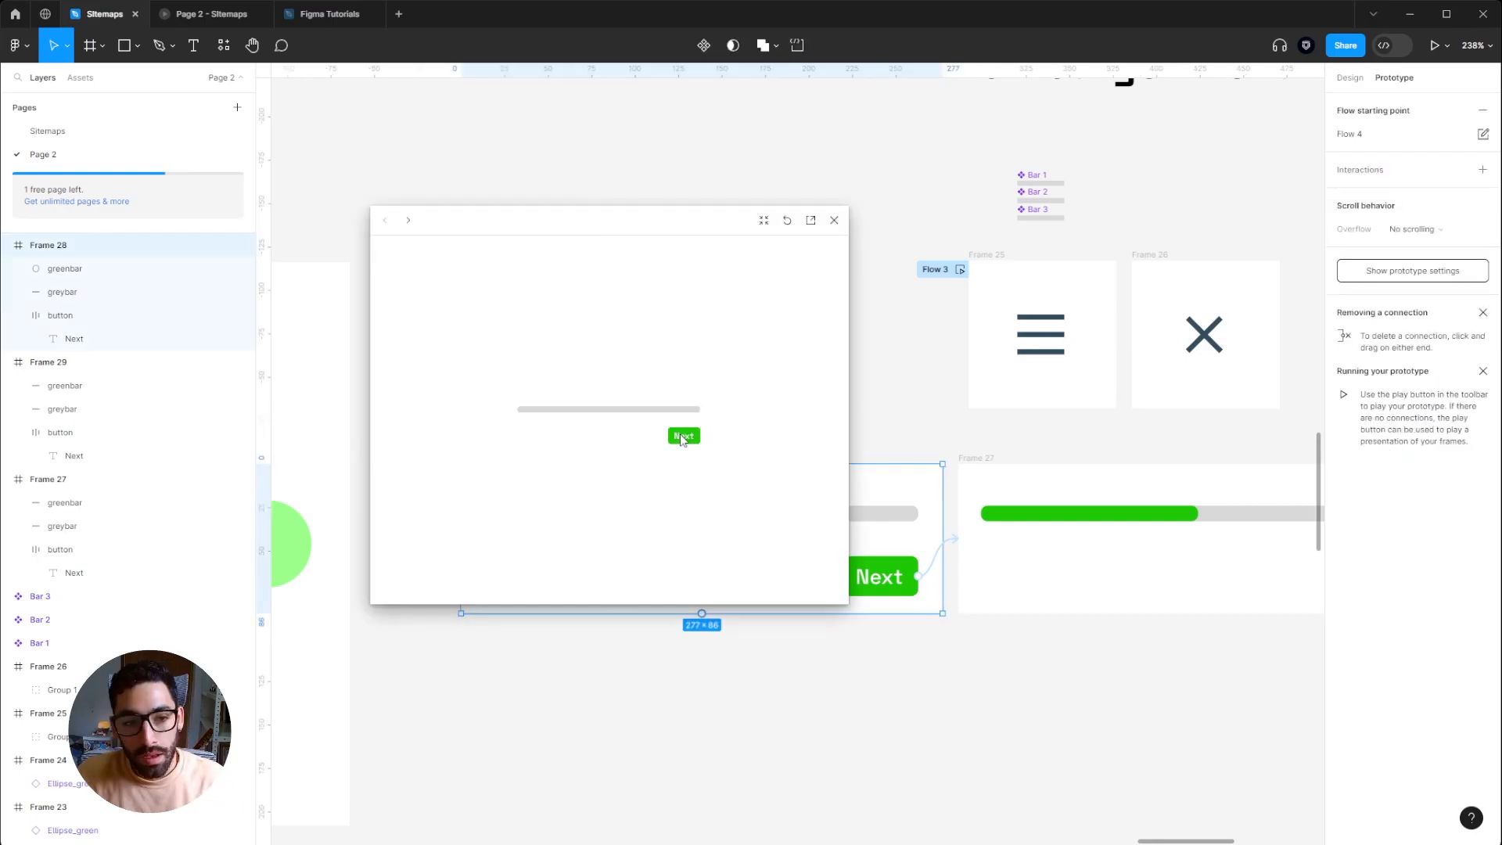
pyautogui.click(683, 438)
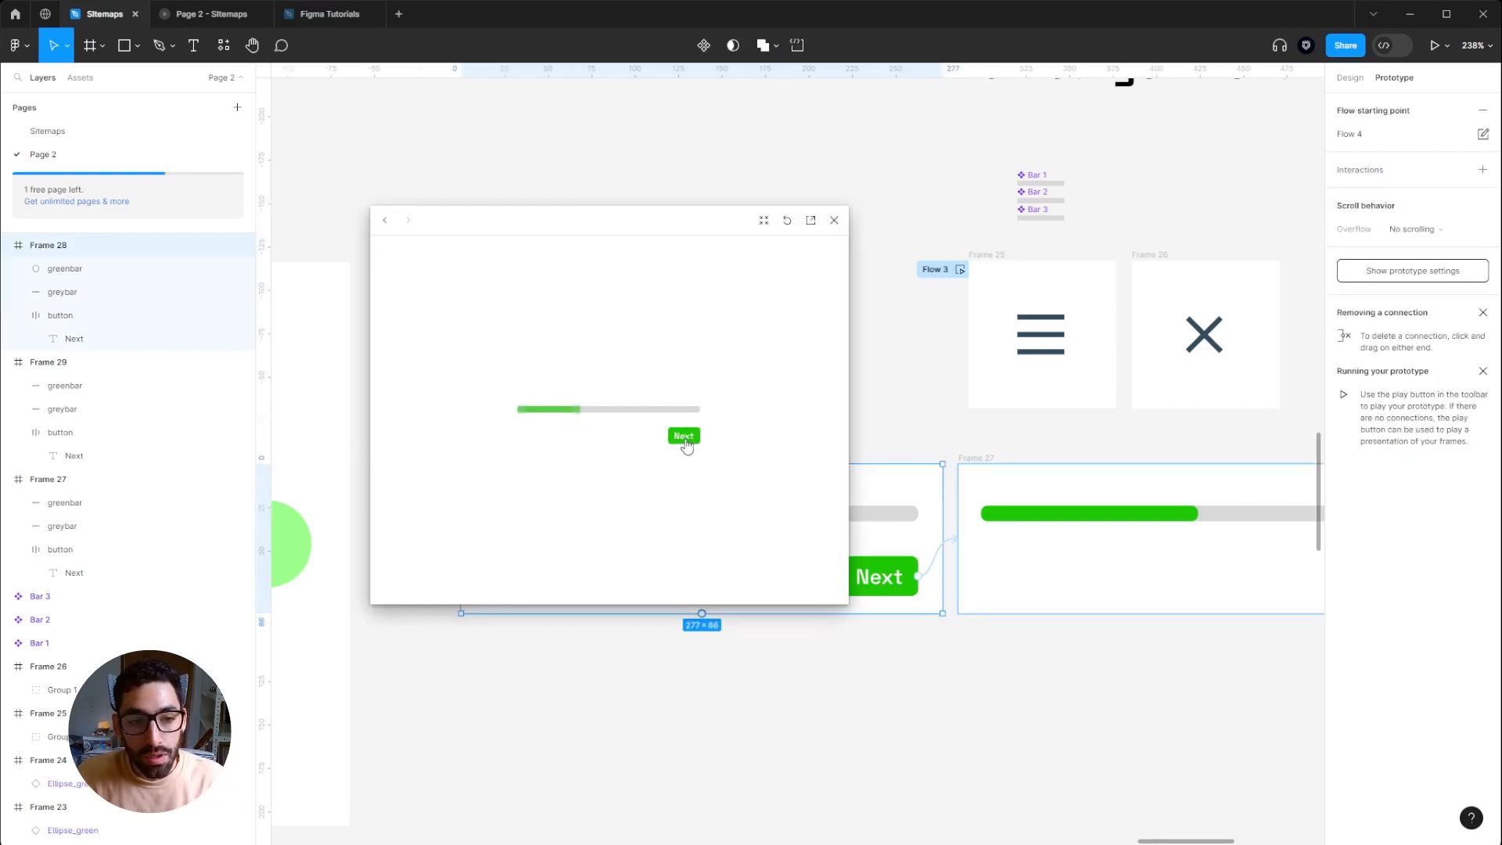
pyautogui.click(685, 443)
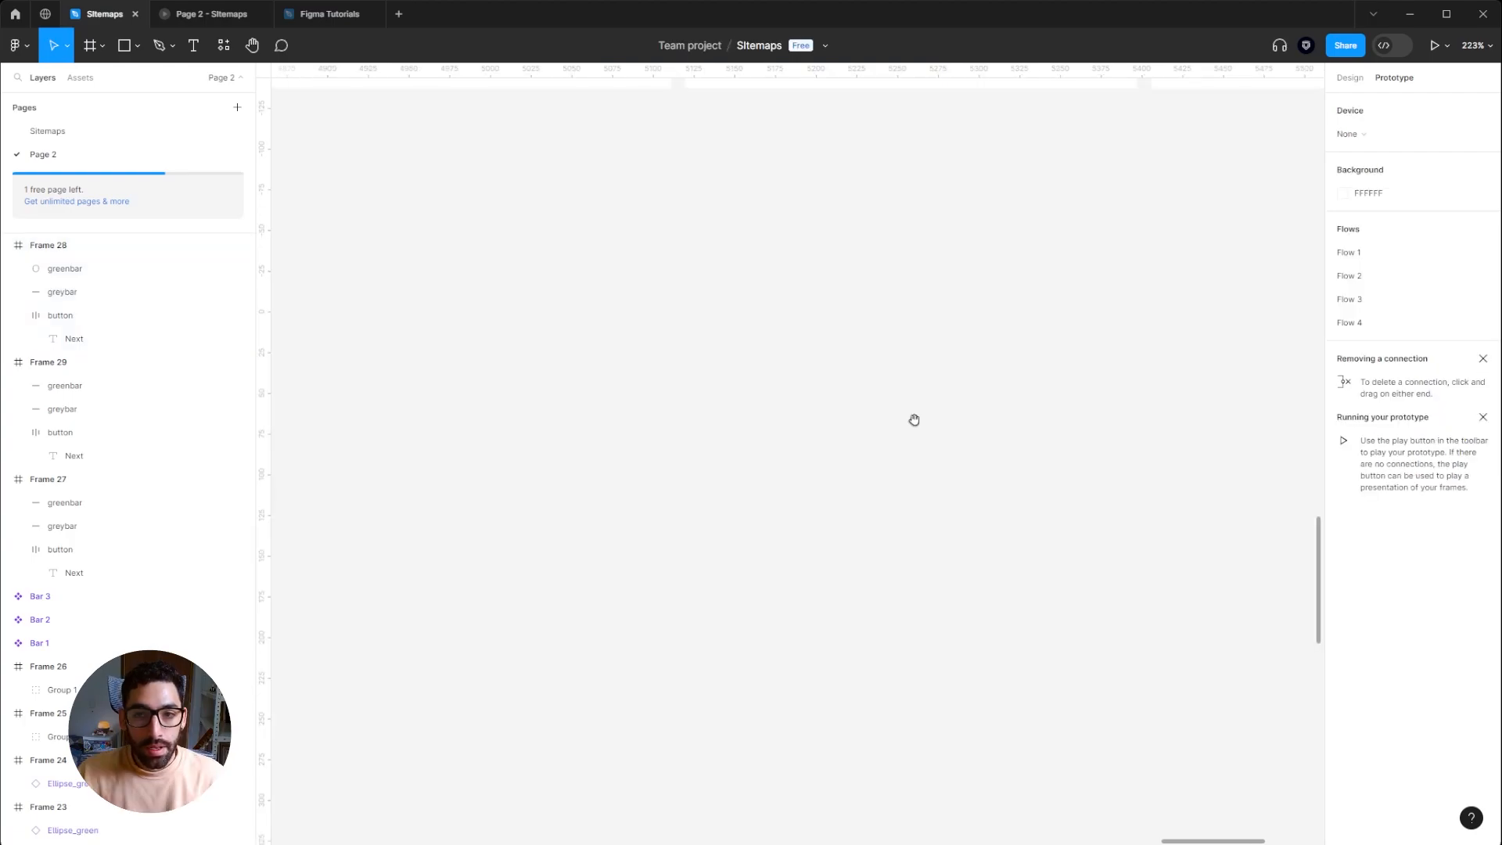
# Step: Draw a new empty frame in the blank area below the progress bar frames
pyautogui.moveTo(914, 419); pyautogui.dragTo(914, 560)
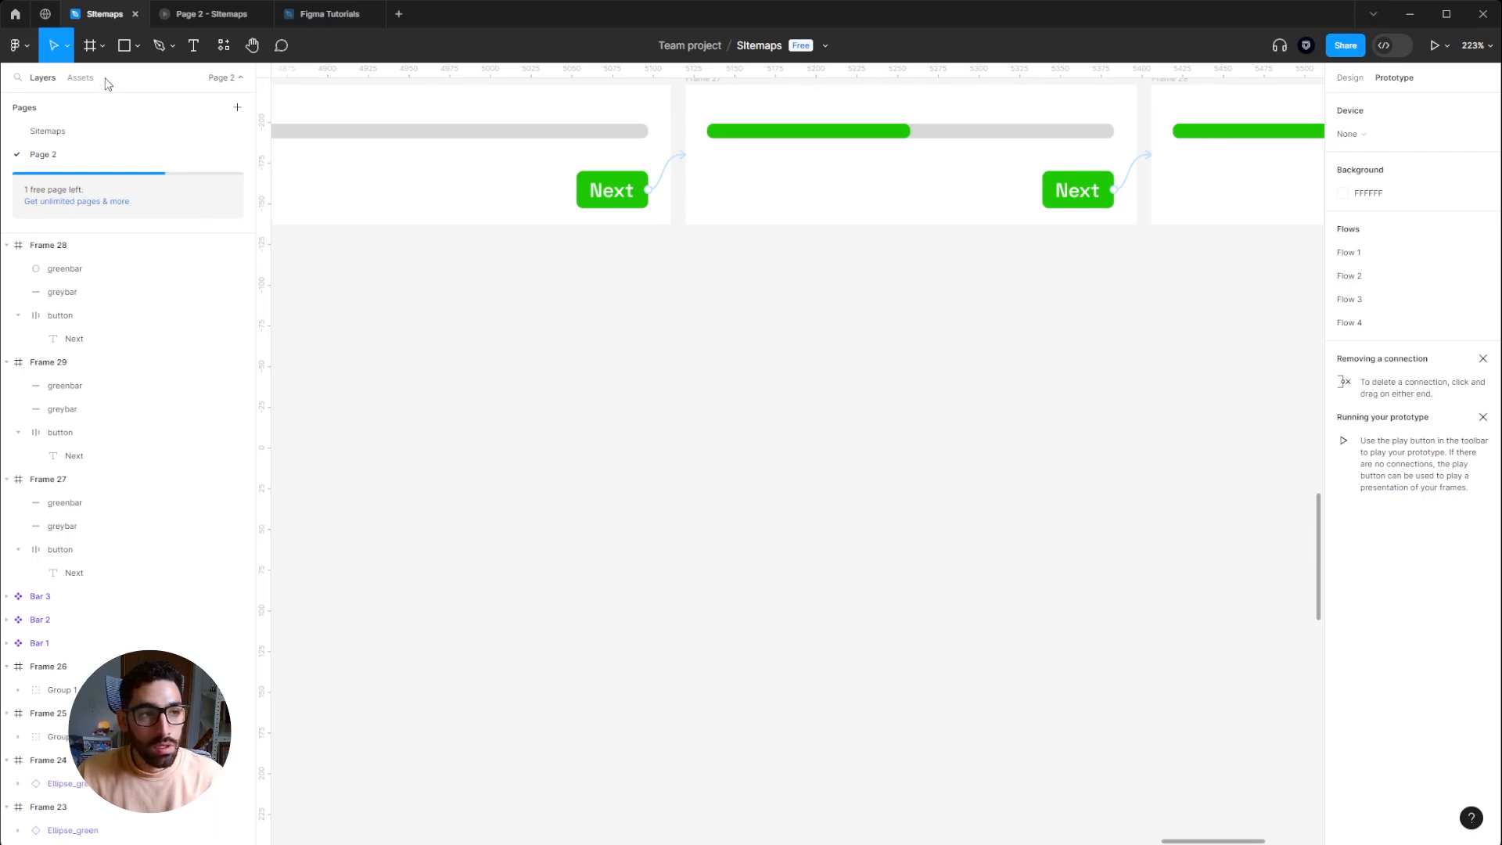
pyautogui.click(90, 44)
pyautogui.moveTo(417, 395)
pyautogui.mouseDown()
pyautogui.moveTo(688, 670)
pyautogui.moveTo(671, 649)
pyautogui.mouseUp()
# Step: Draw a 45 × 45 circle in the blank area below the progress bar frames
pyautogui.click(138, 45)
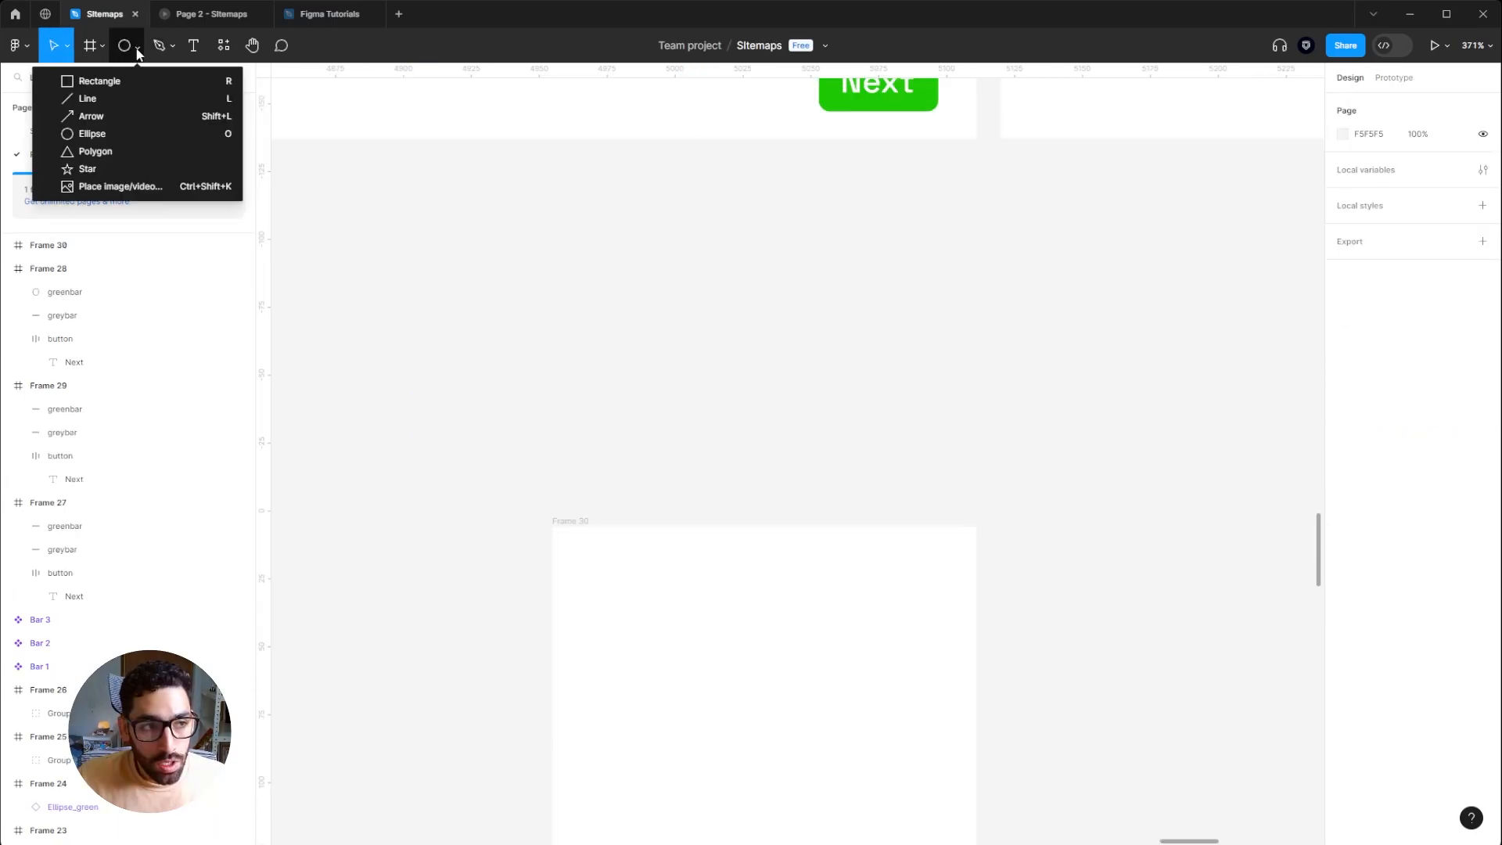
pyautogui.click(131, 134)
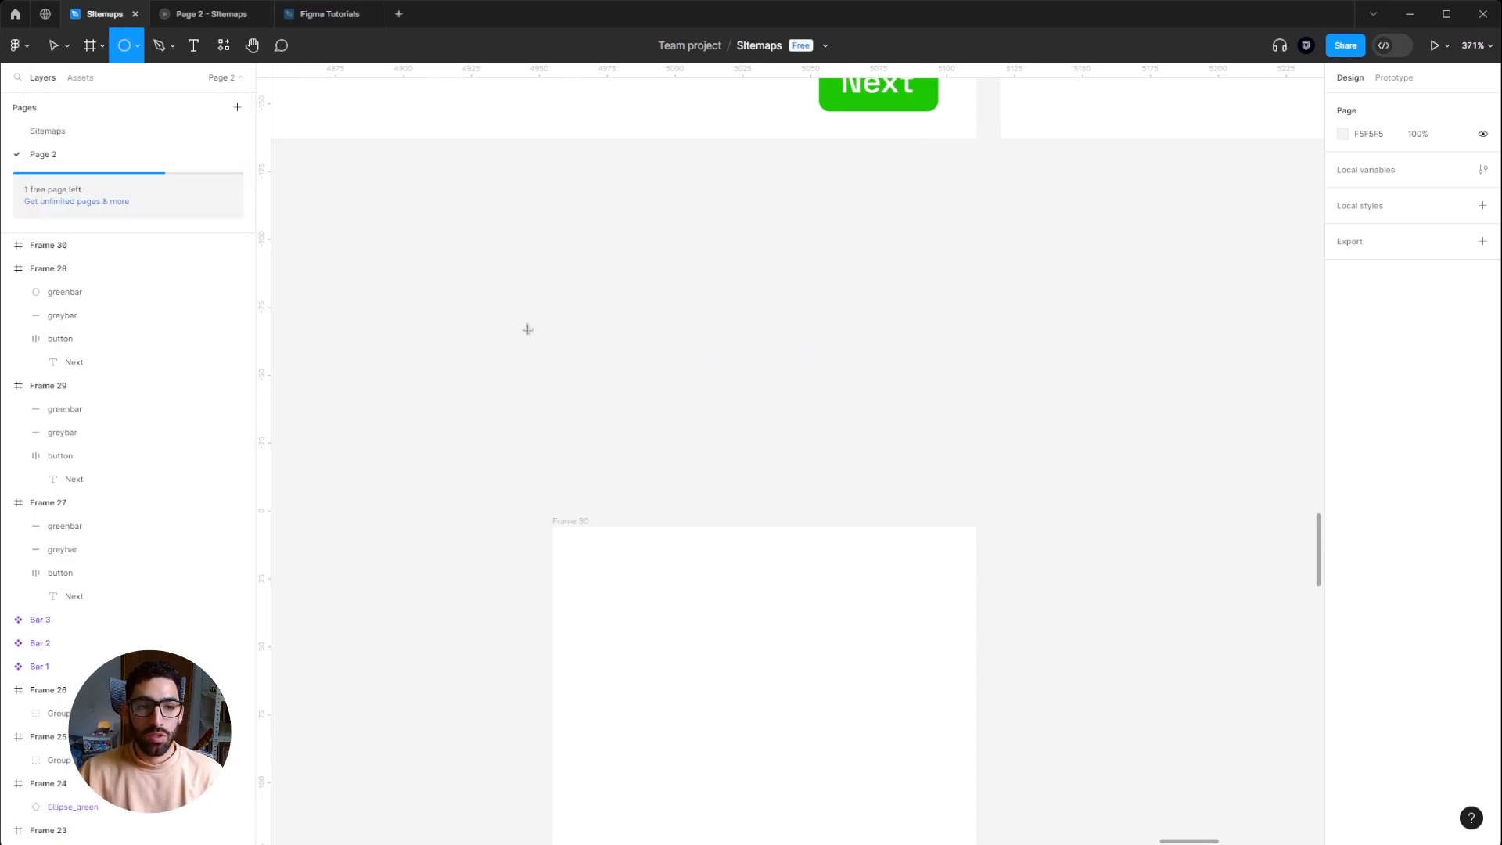
pyautogui.moveTo(642, 333)
pyautogui.mouseDown()
pyautogui.moveTo(700, 412)
pyautogui.moveTo(782, 469)
pyautogui.moveTo(766, 452)
pyautogui.mouseUp()
pyautogui.moveTo(724, 403); pyautogui.dragTo(733, 420)
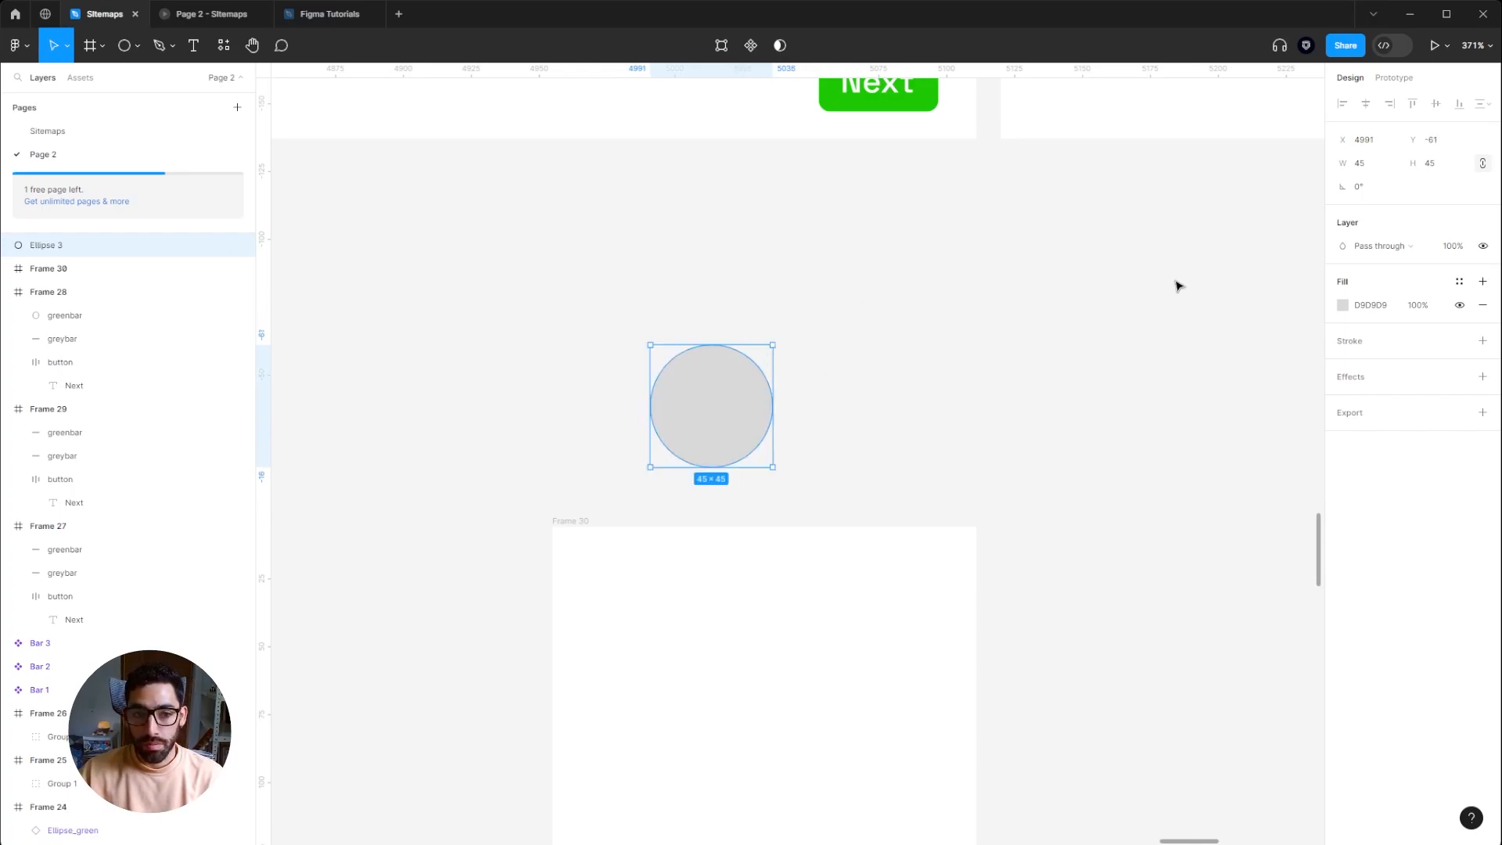
# Step: Turn the circle into a closed ring with a full 100% sweep and an inner ratio of about 73.5%
pyautogui.moveTo(711, 400)
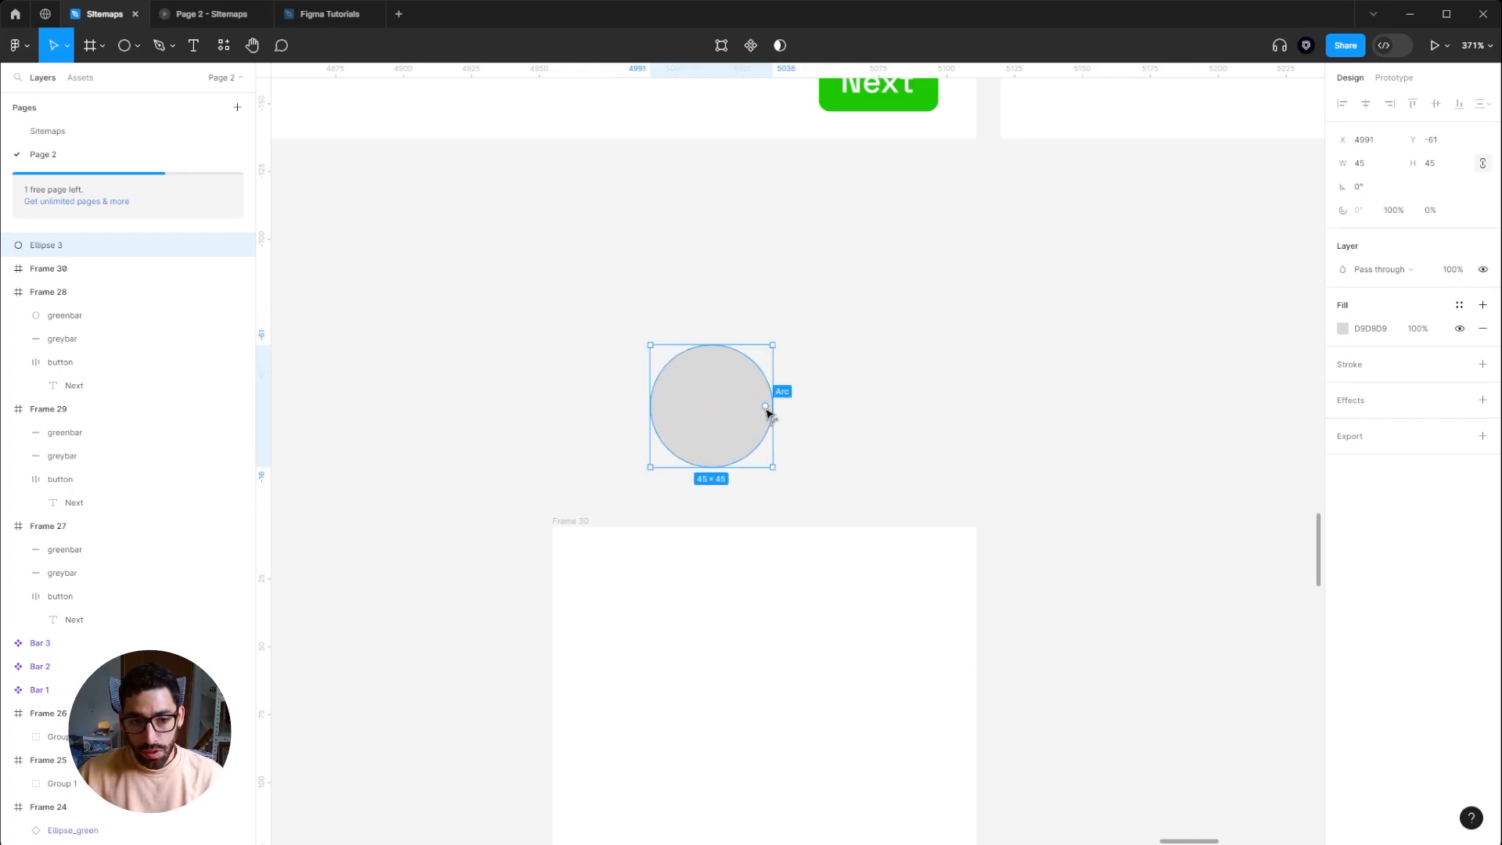
pyautogui.moveTo(766, 408); pyautogui.dragTo(755, 366)
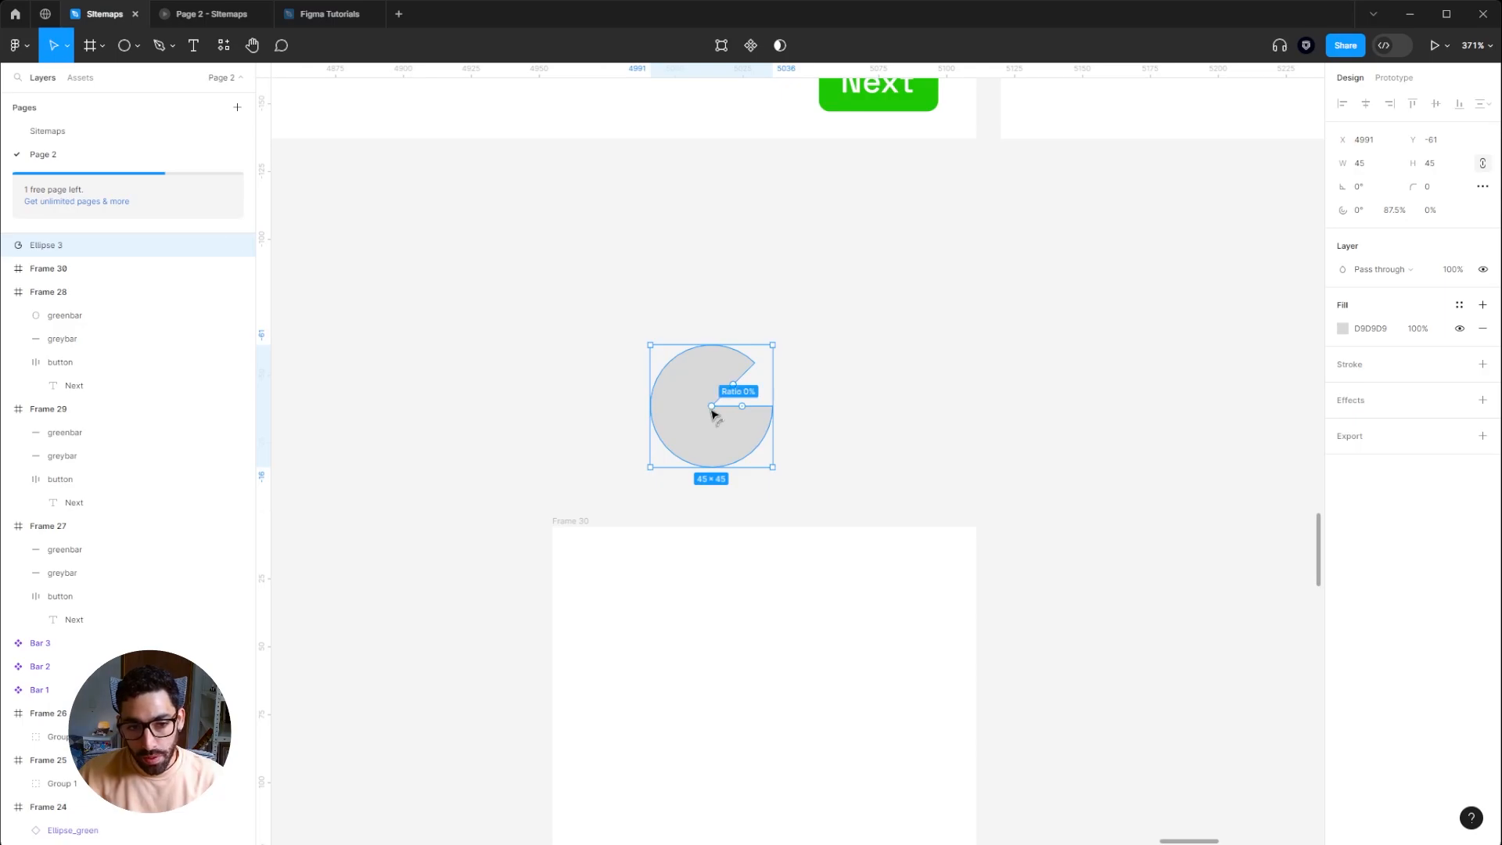
pyautogui.moveTo(707, 419); pyautogui.dragTo(691, 446)
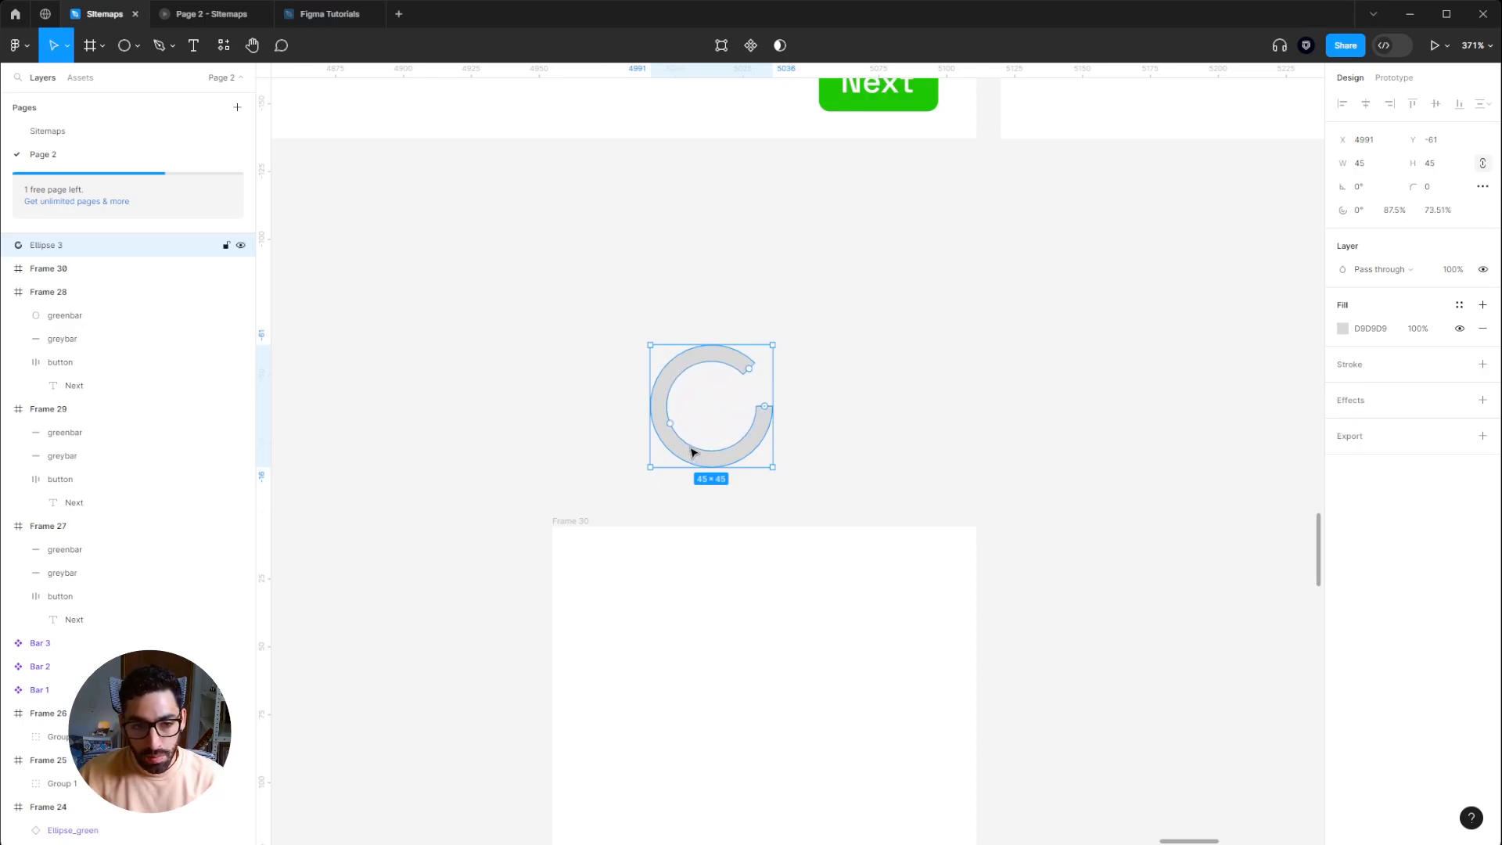
pyautogui.moveTo(752, 375); pyautogui.dragTo(766, 410)
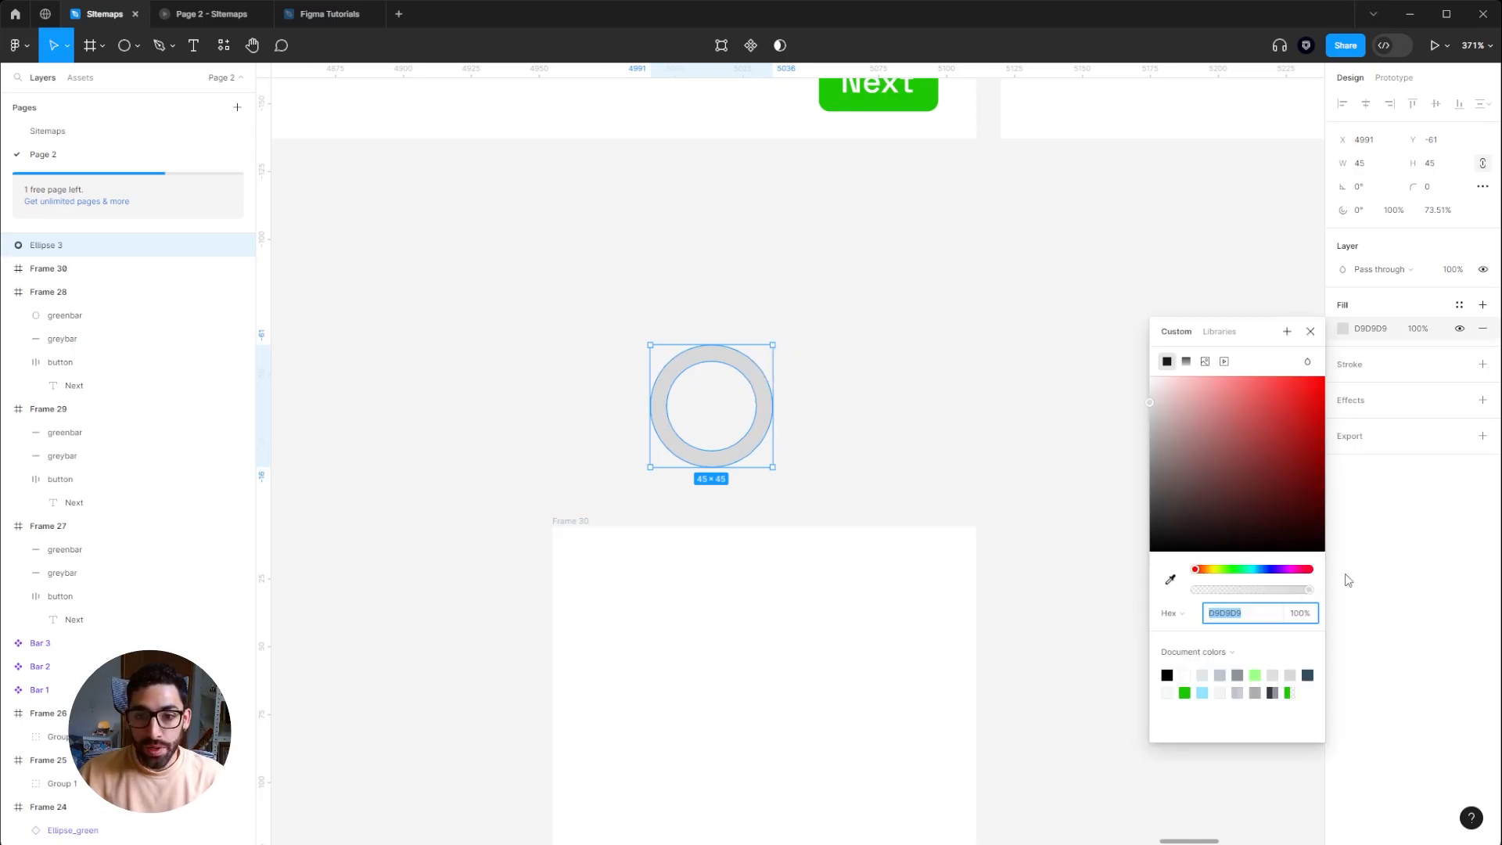
# Step: Fill the ring with an angular gradient from 89969F to B8C5D0 and lower the opacity of the lighter end stop
pyautogui.click(1187, 362)
pyautogui.click(1193, 394)
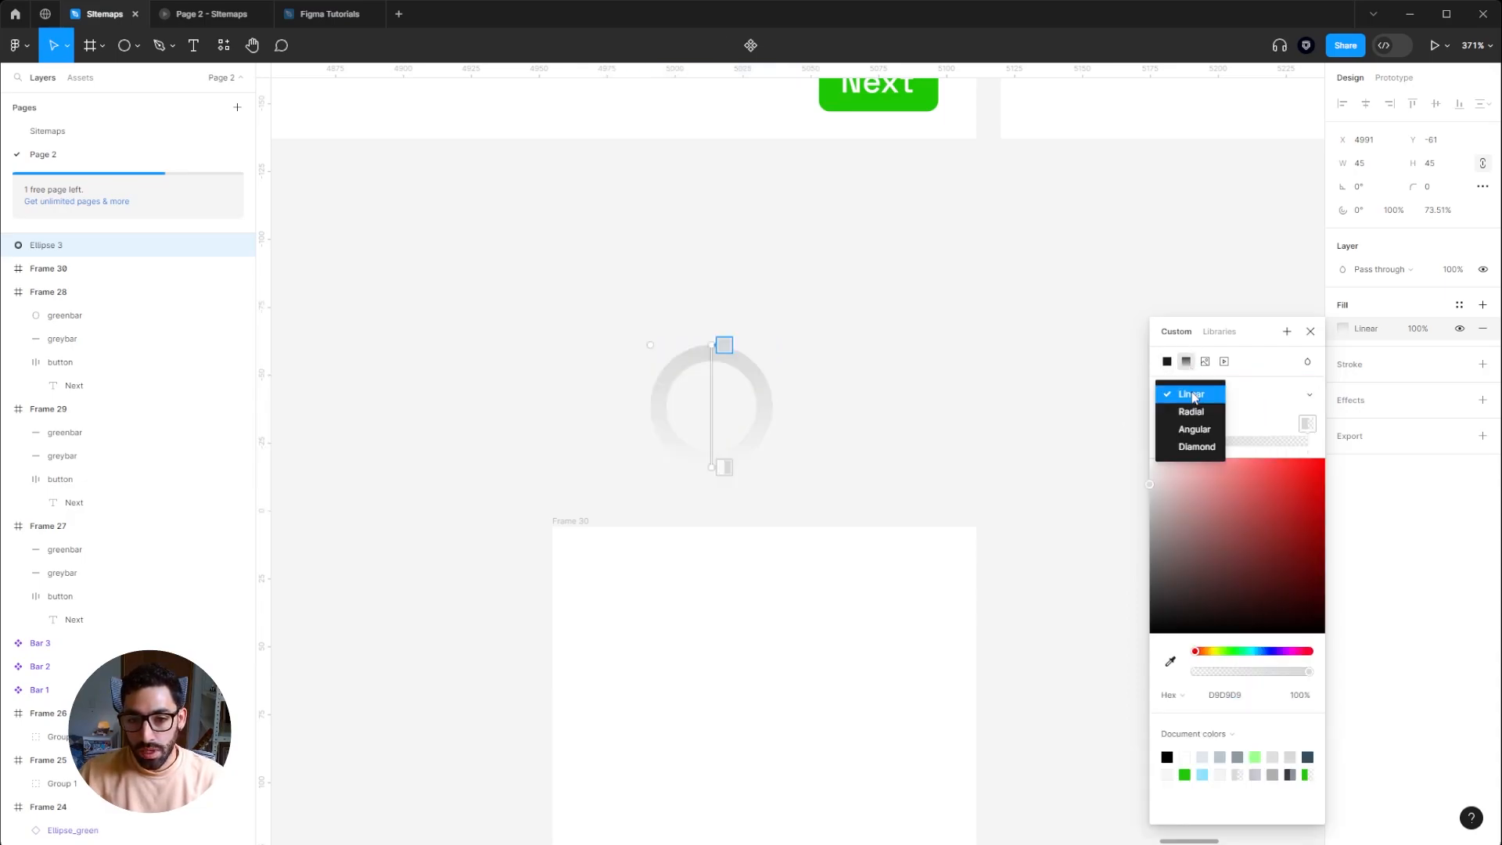
pyautogui.click(1194, 429)
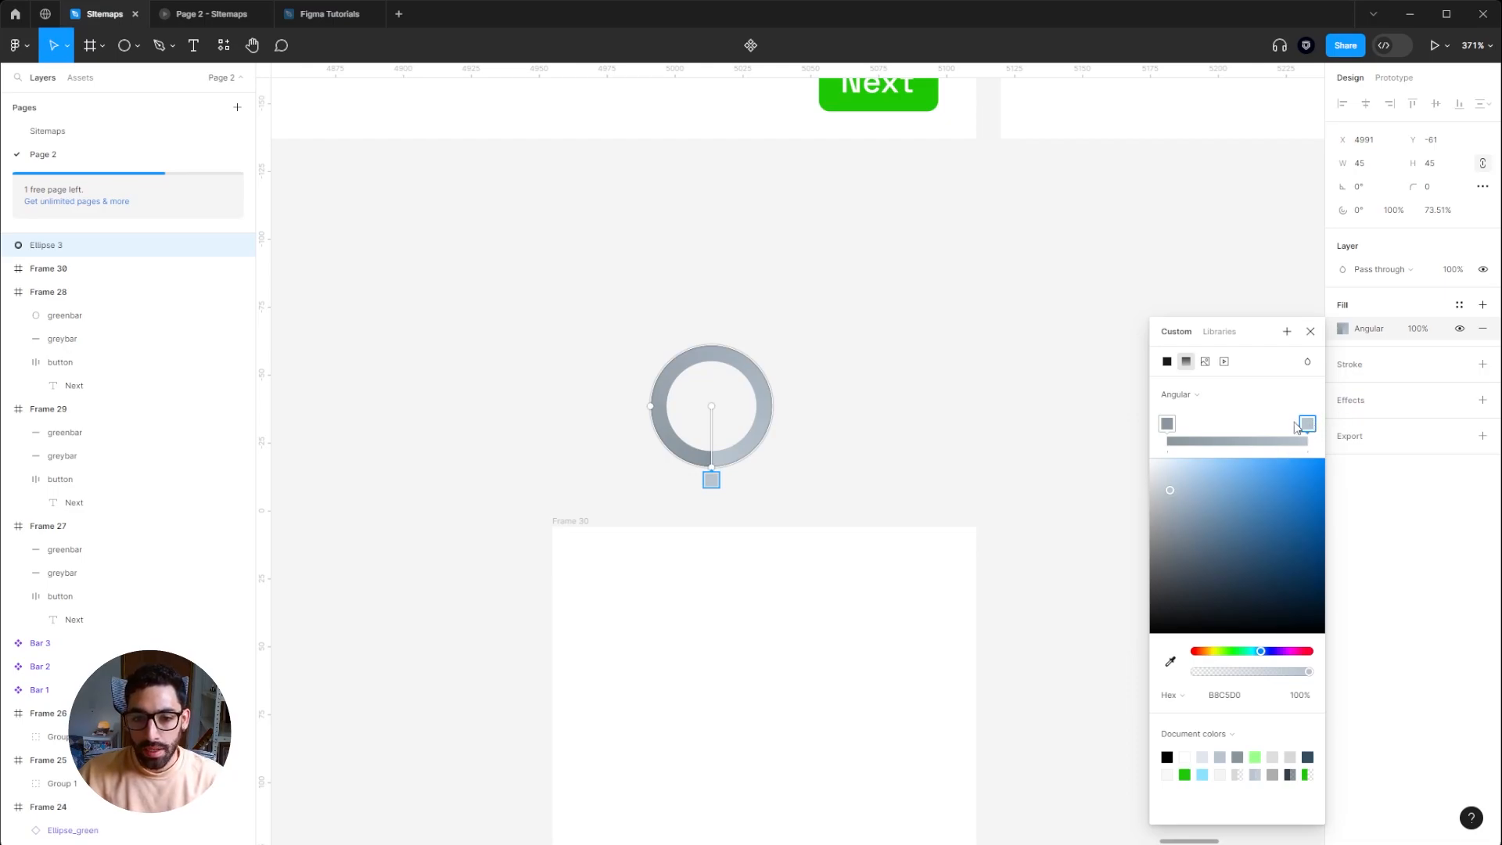
pyautogui.click(1166, 423)
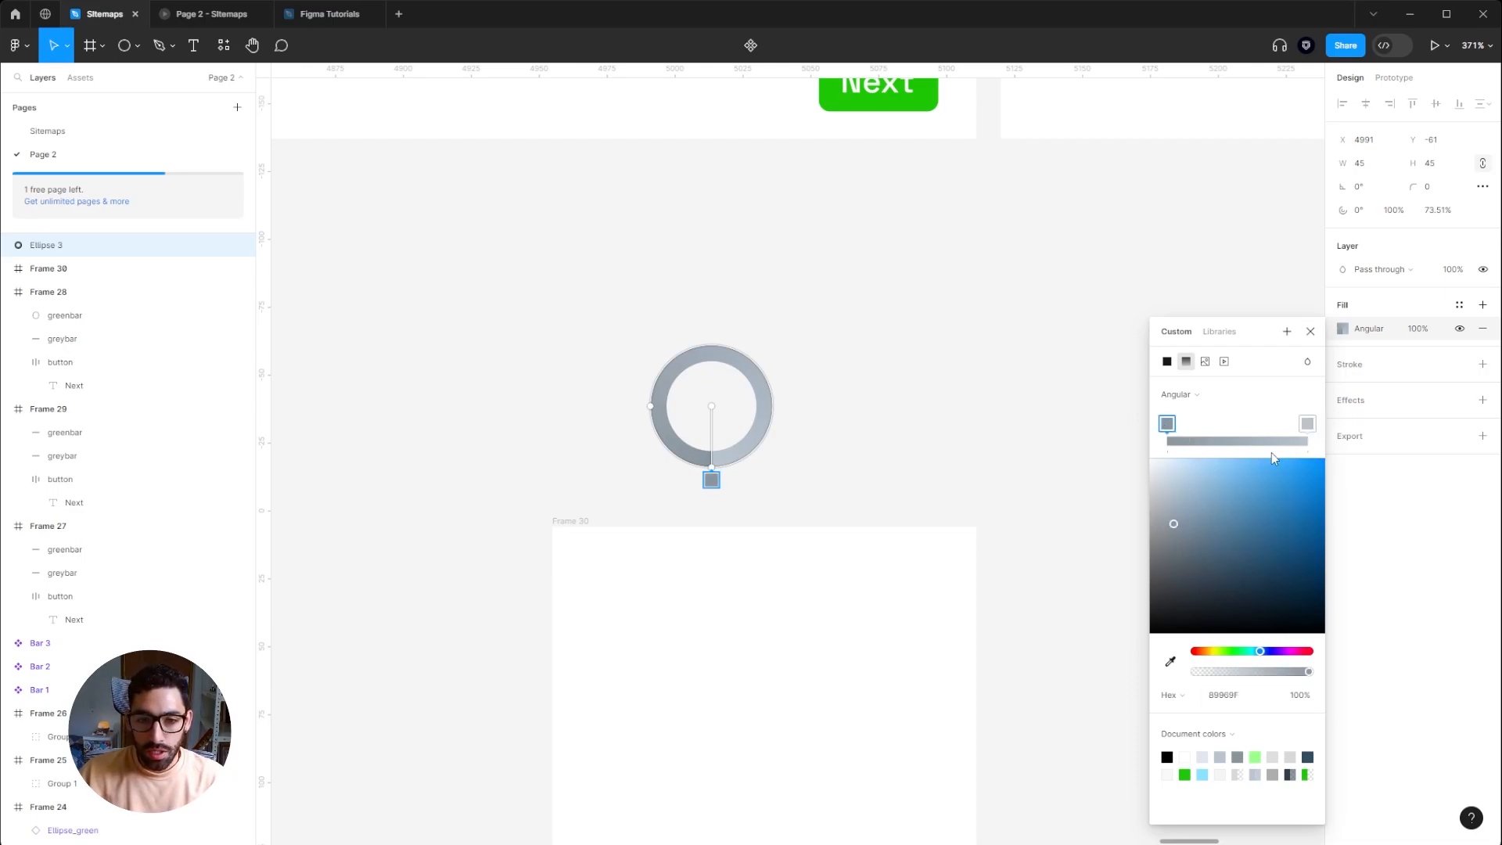
pyautogui.click(1306, 425)
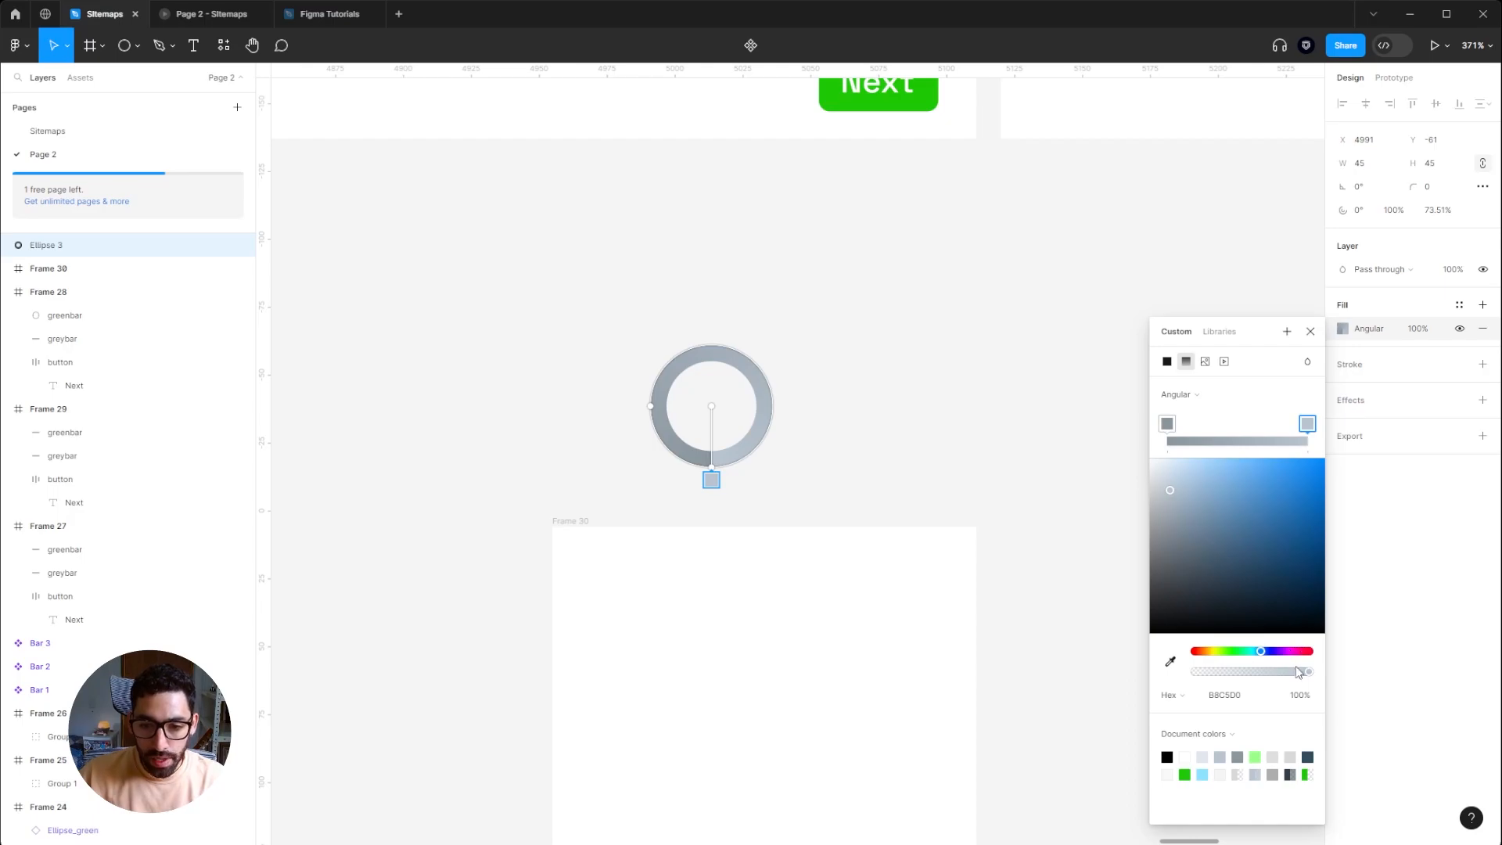
pyautogui.moveTo(1308, 672); pyautogui.dragTo(1217, 672)
# Step: Rotate the gradient ring by 180°
pyautogui.click(1009, 432)
pyautogui.moveTo(904, 326); pyautogui.dragTo(783, 452)
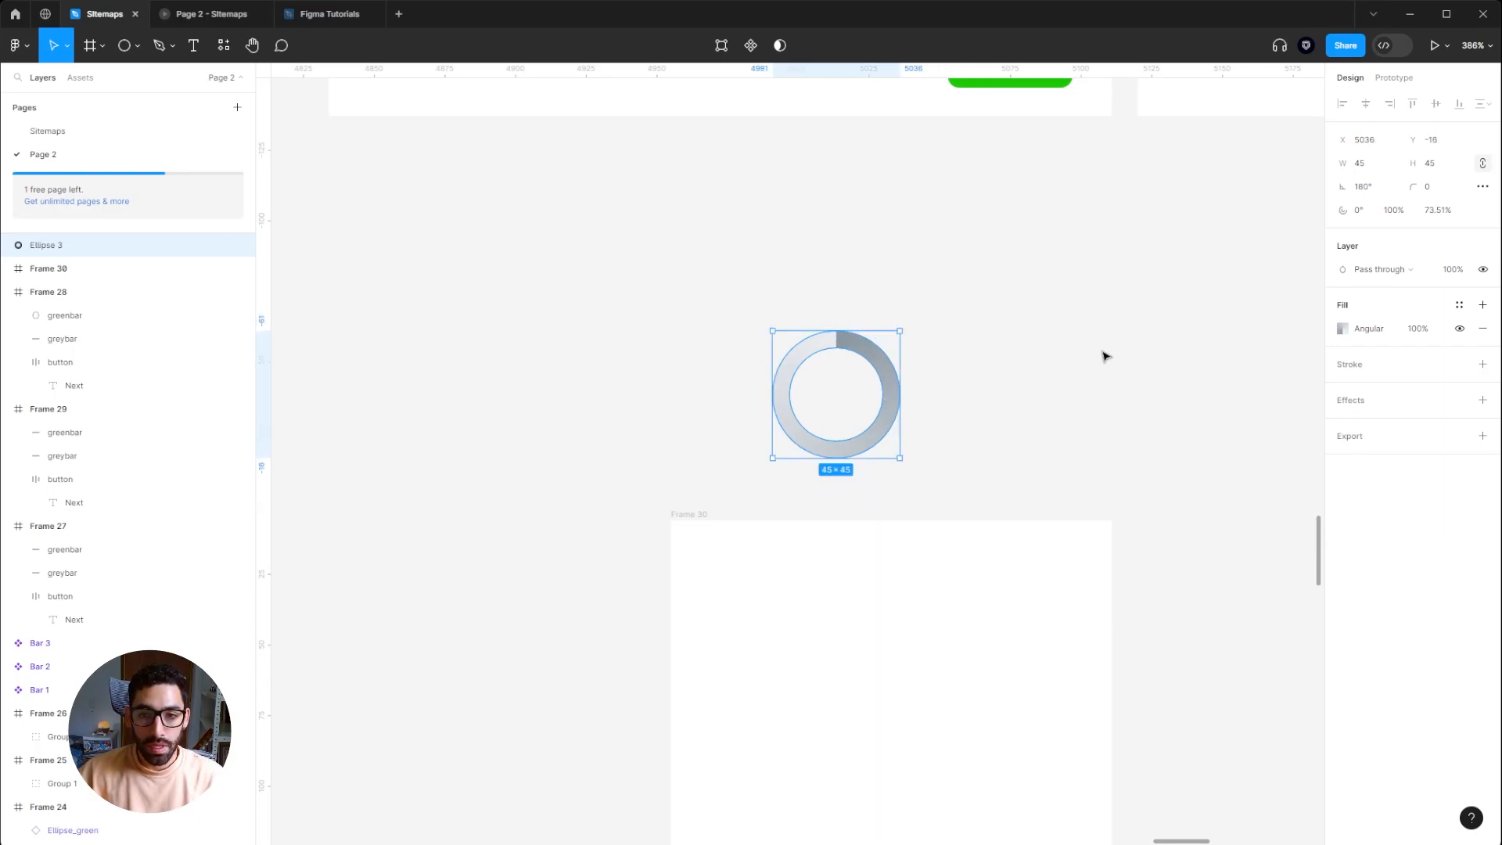
pyautogui.click(1104, 356)
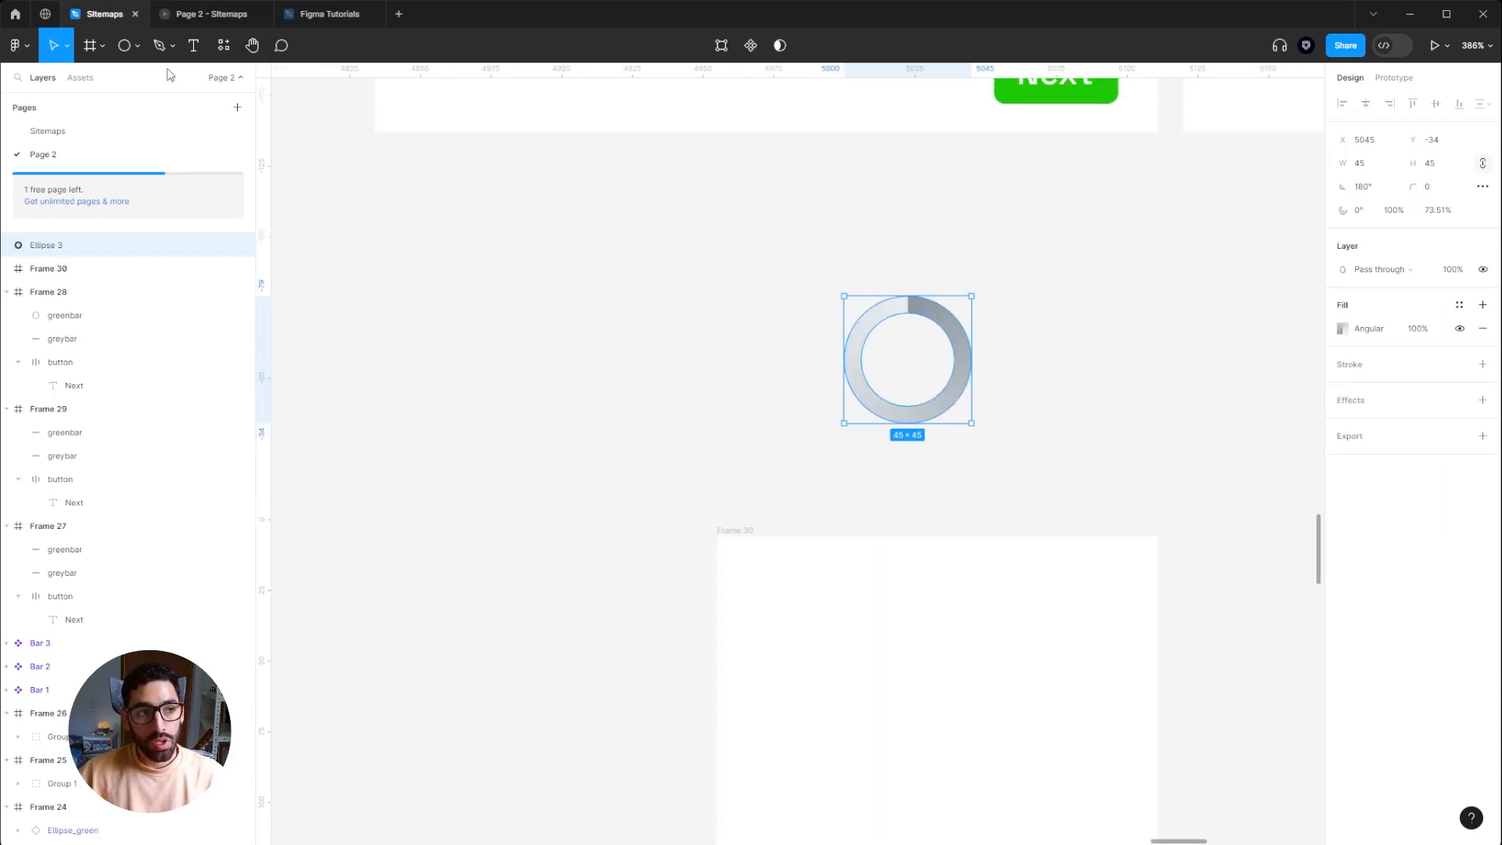
# Step: Convert the ring into a component and name it loading-icon
pyautogui.click(750, 46)
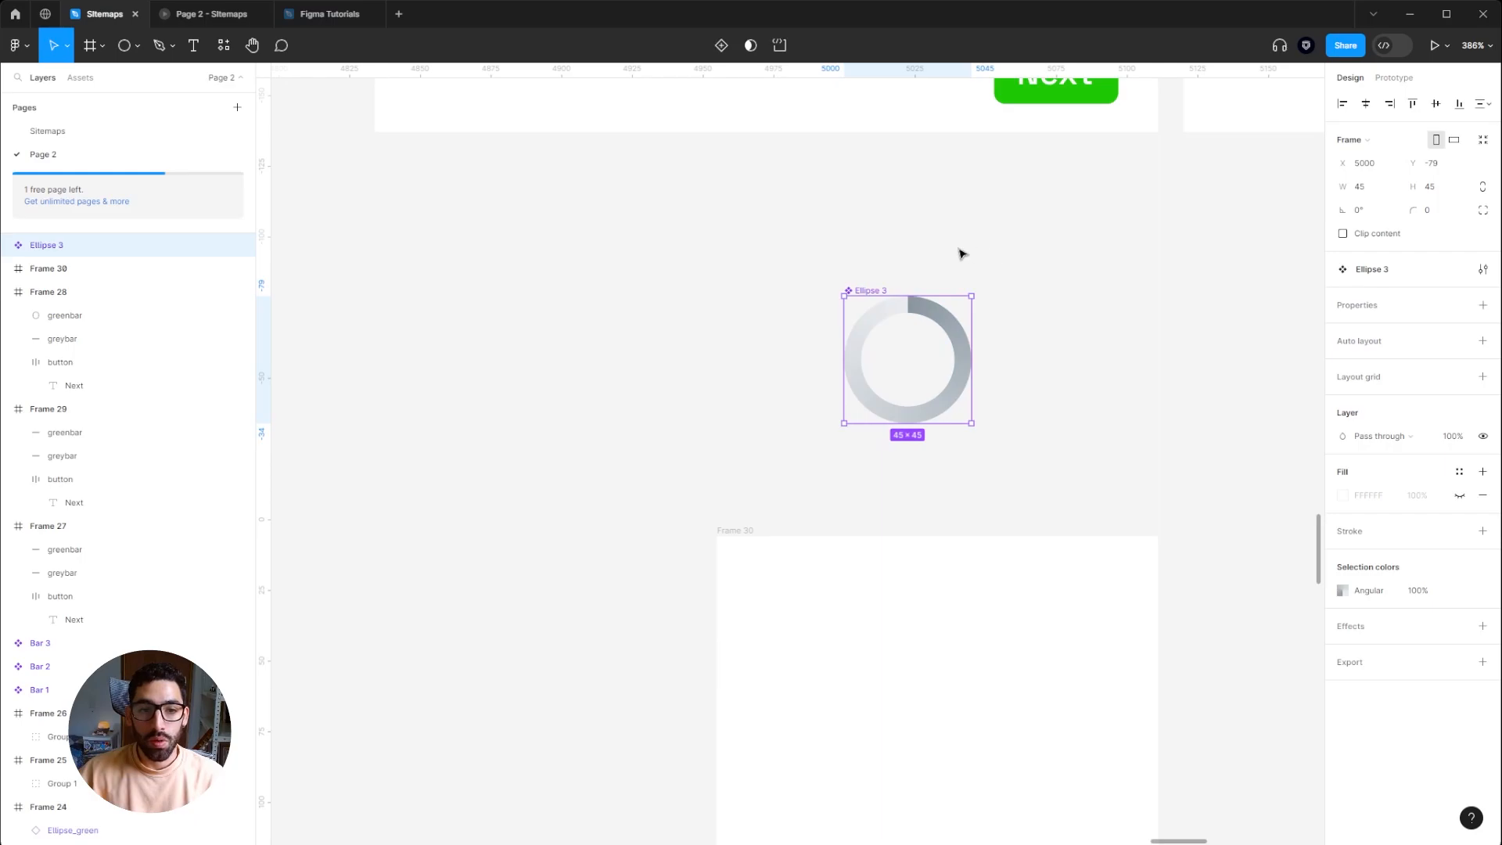
pyautogui.doubleClick(874, 290)
pyautogui.write('loadingicon')
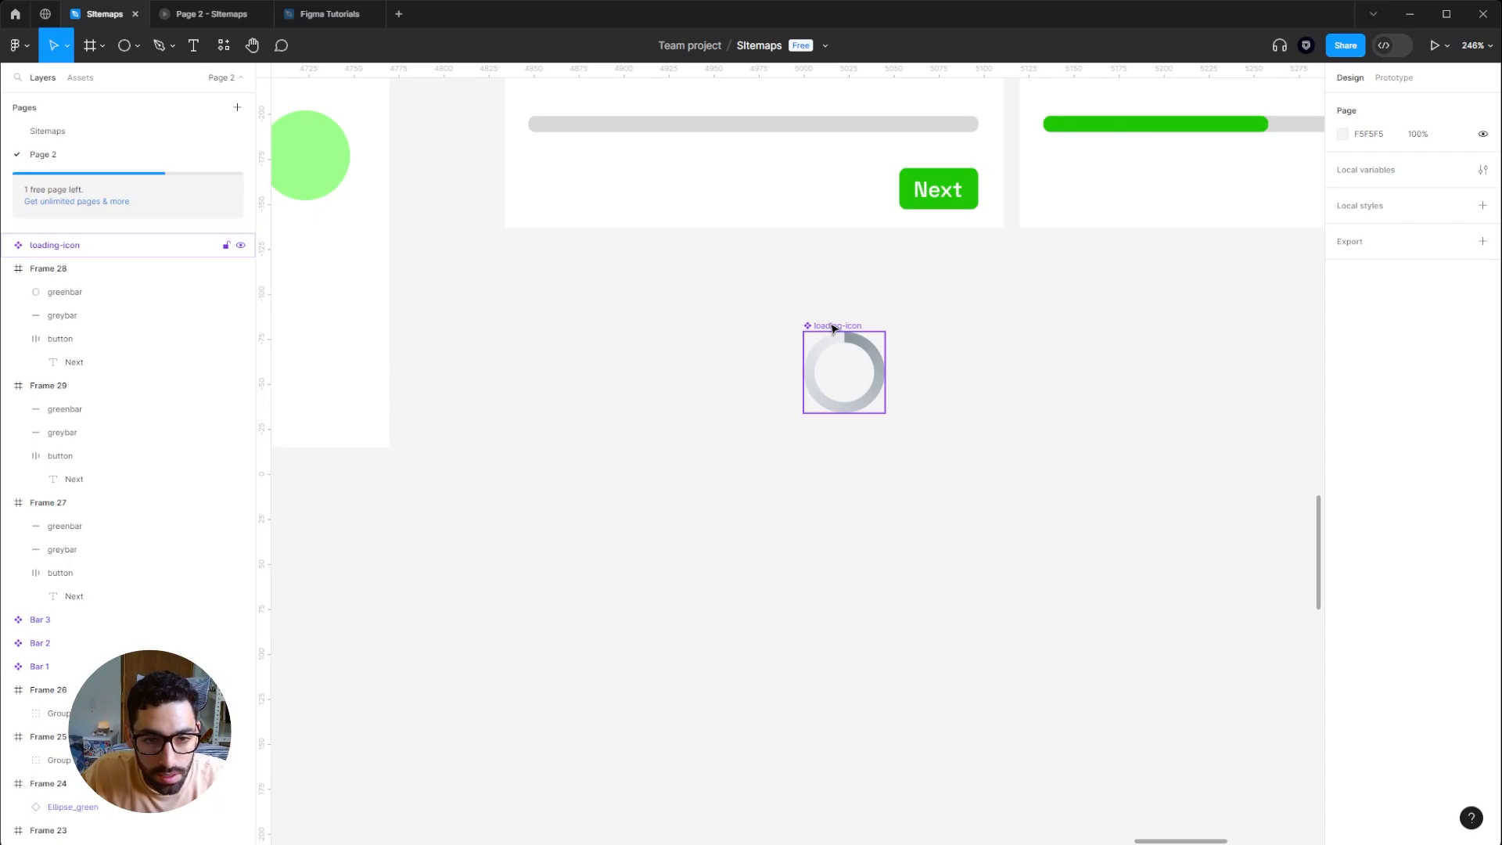
# Step: Place an instance of the loading-icon component directly below the main component
pyautogui.moveTo(834, 328); pyautogui.dragTo(888, 570)
pyautogui.hotkey('ctrl', 'z')
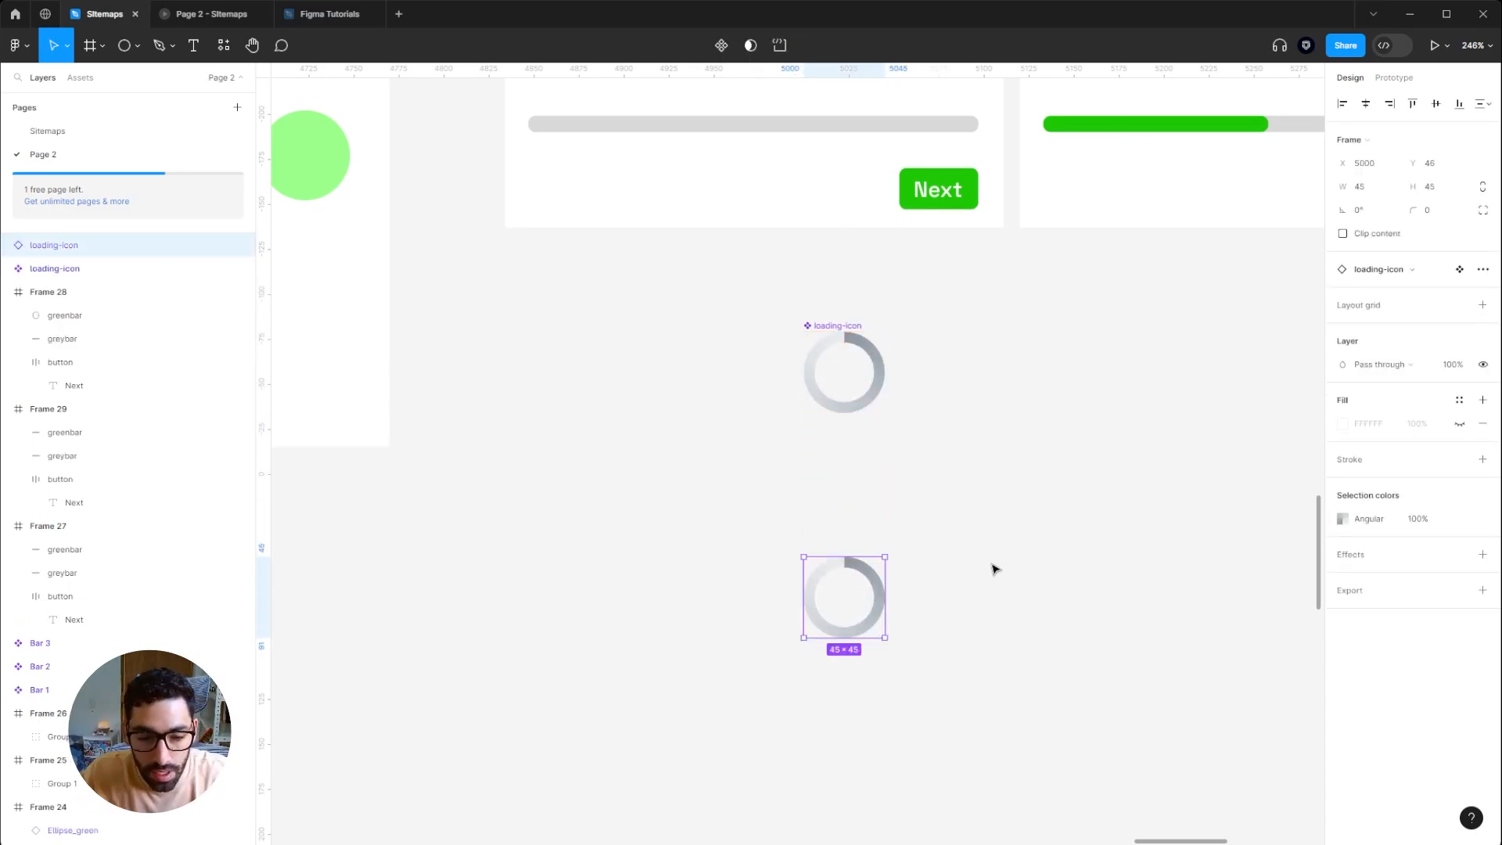
pyautogui.scroll(-2, 994, 559)
pyautogui.click(996, 538)
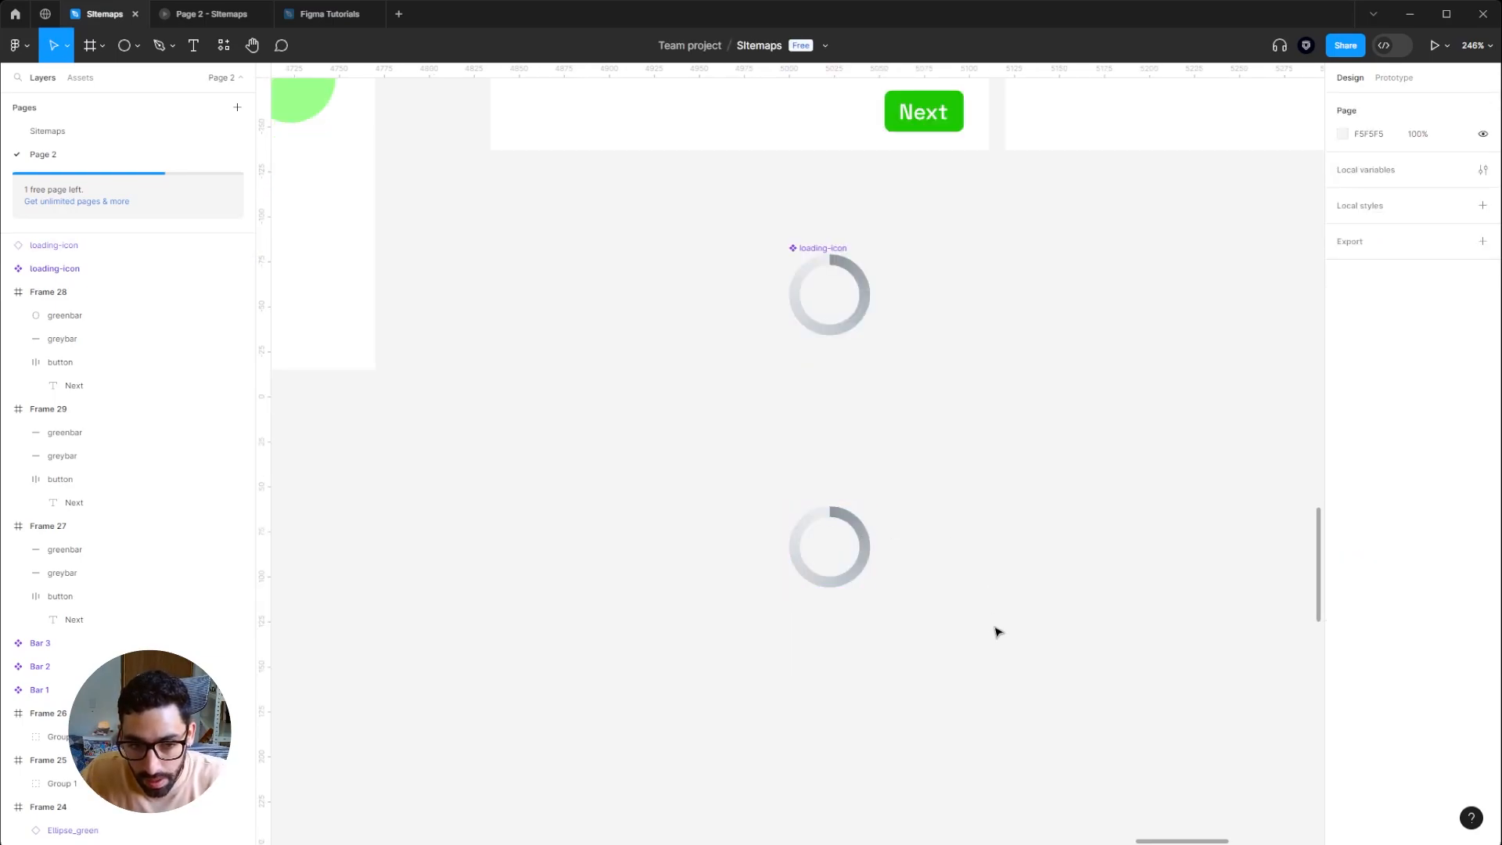
# Step: Wrap the loading-icon instance in an auto layout frame and set both its width and height to fixed
pyautogui.click(868, 563)
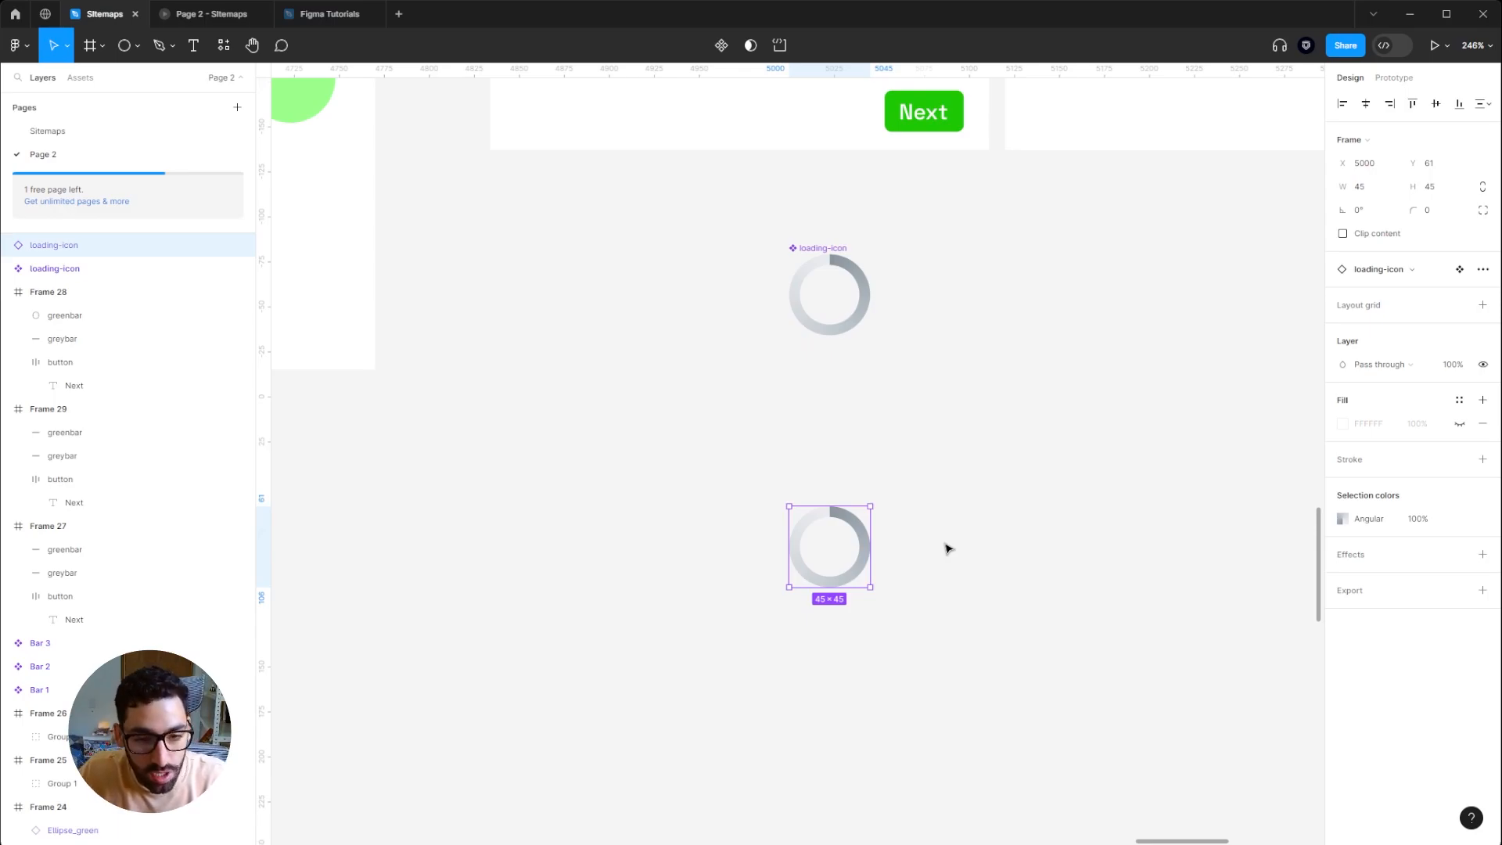
pyautogui.hotkey('shift', 'a')
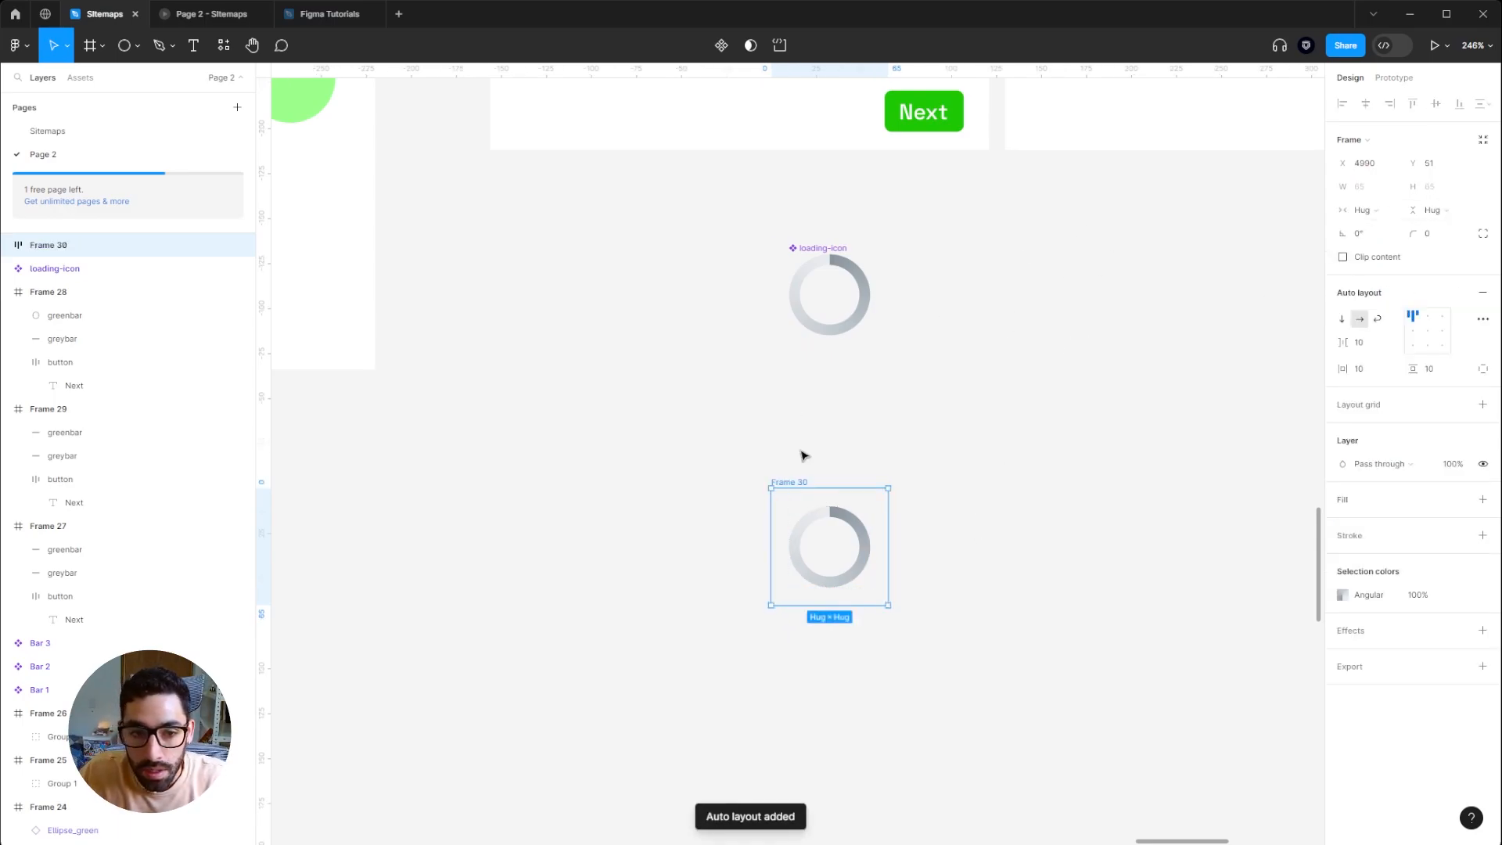
pyautogui.click(1362, 210)
pyautogui.click(1400, 192)
pyautogui.click(1435, 210)
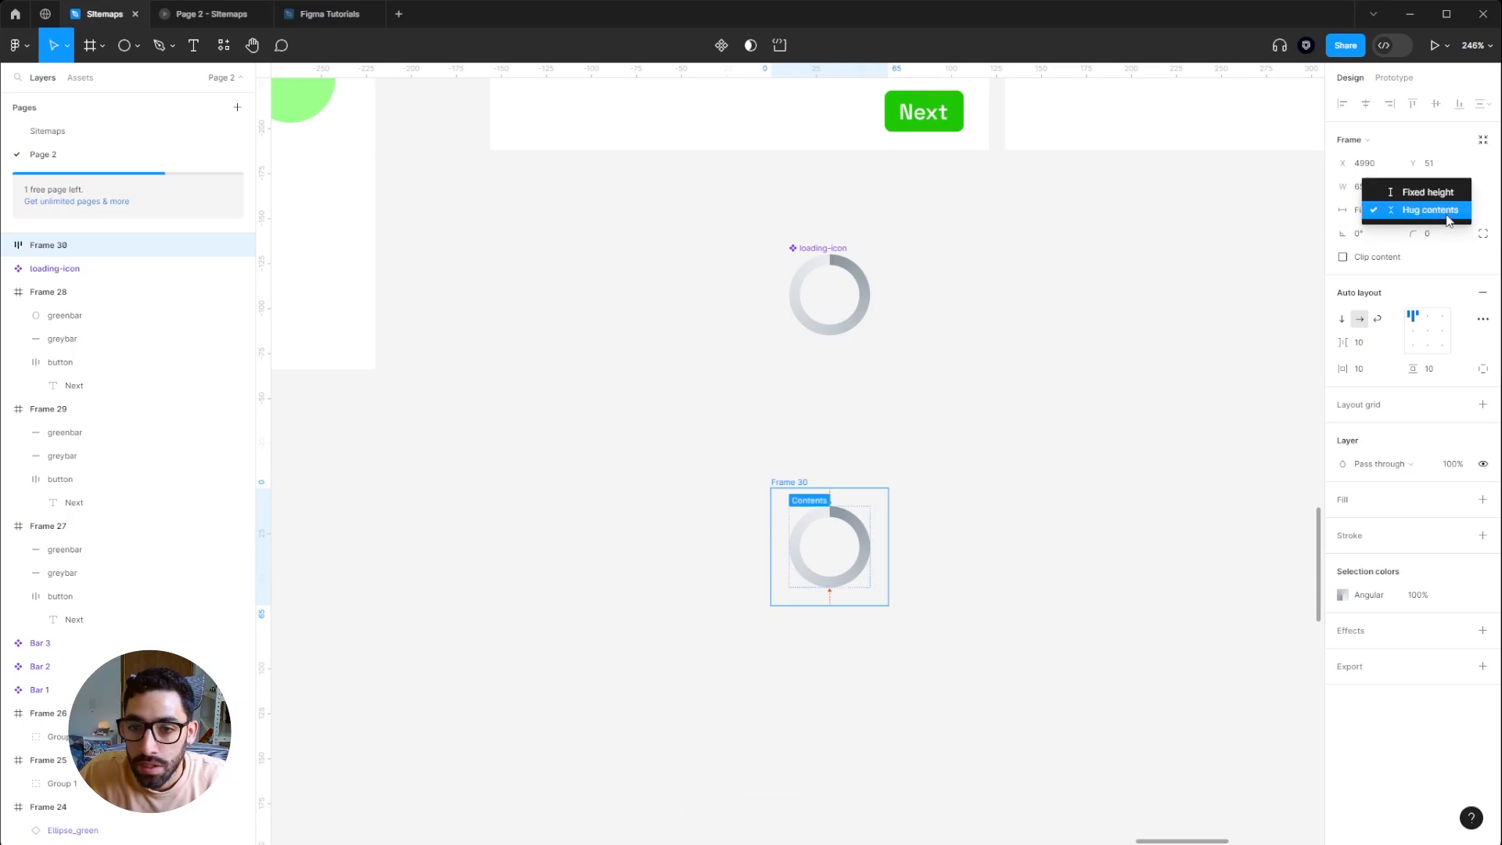
pyautogui.click(1439, 194)
pyautogui.click(963, 469)
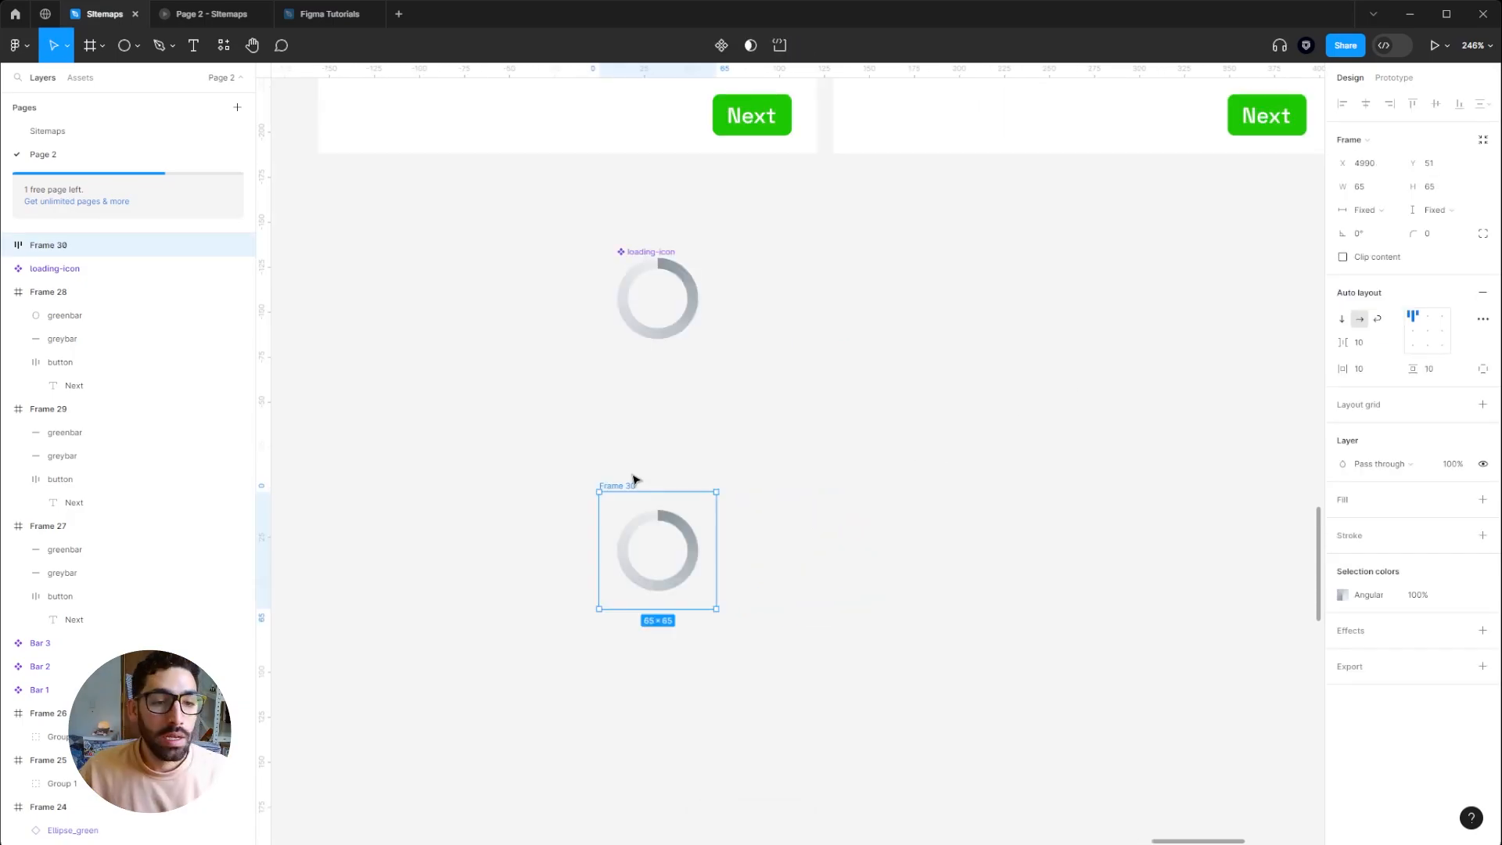
# Step: Duplicate Frame 30 with its loading icon and place the copy directly beside it
pyautogui.click(632, 473)
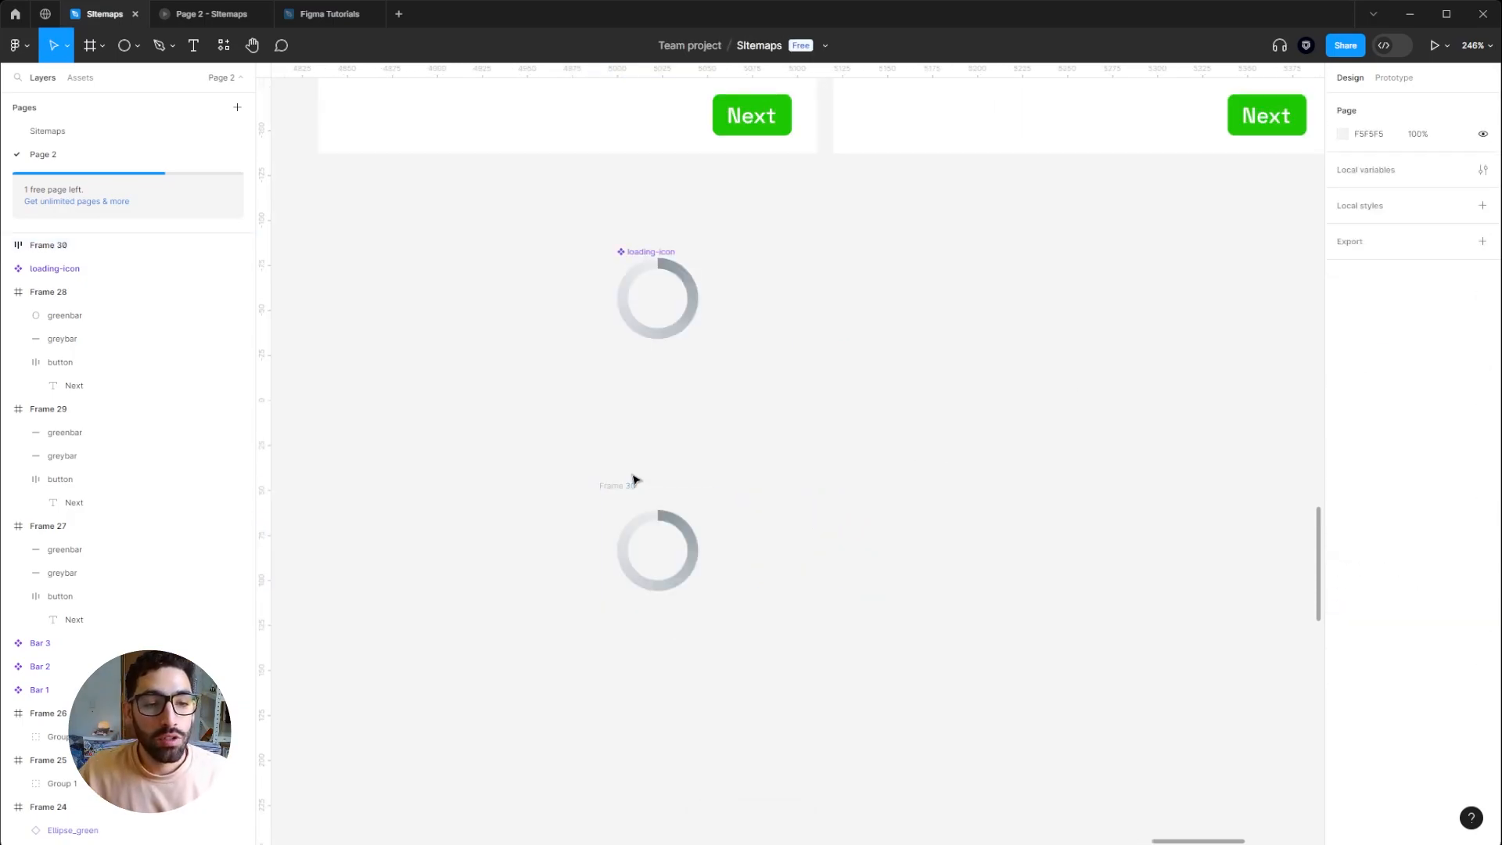
pyautogui.click(622, 486)
pyautogui.moveTo(627, 489); pyautogui.dragTo(771, 496)
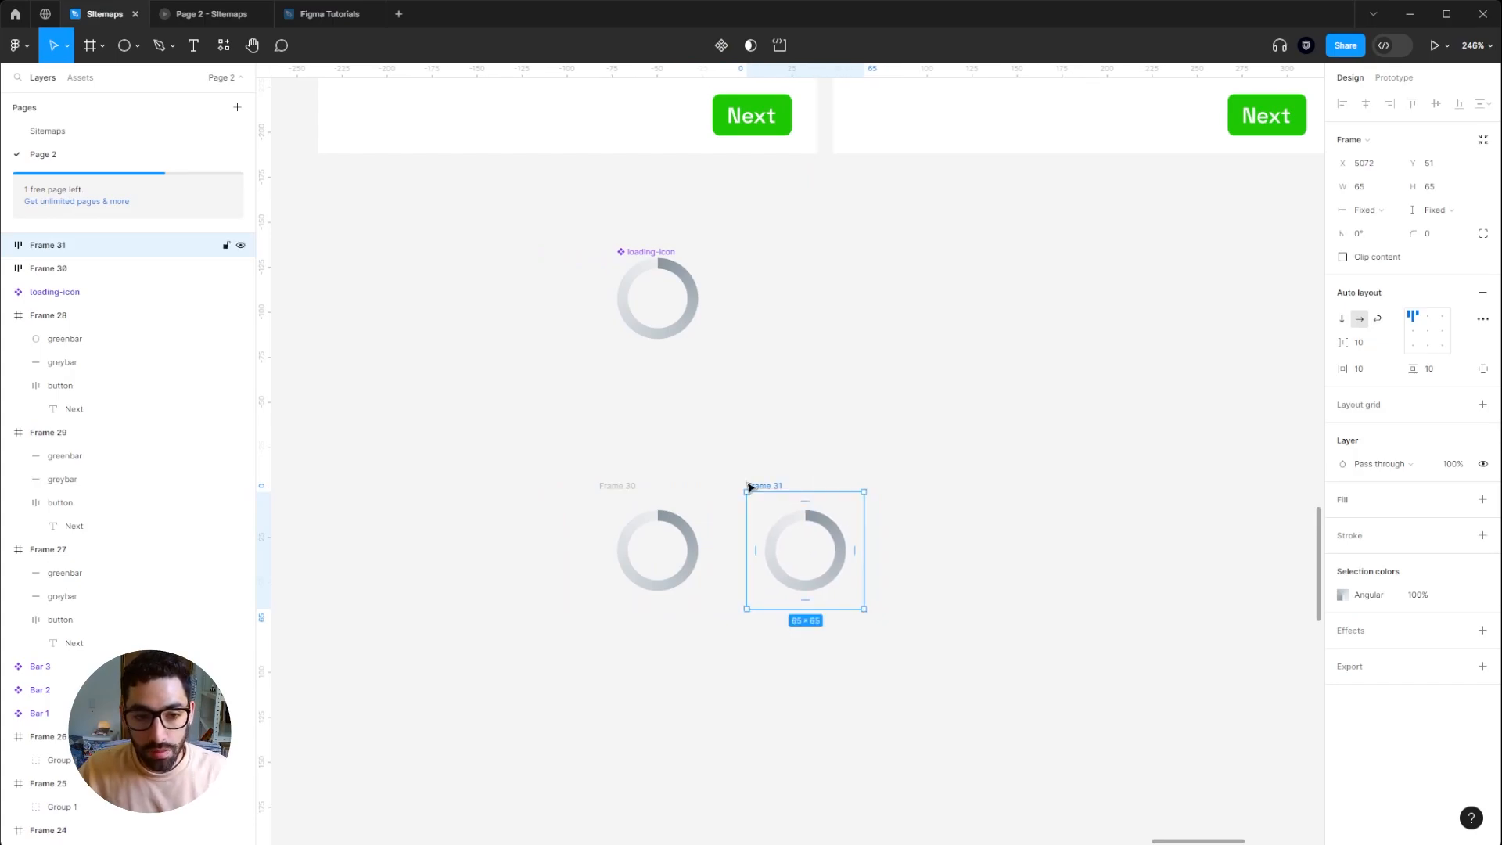
# Step: Rotate the loading-icon instance inside Frame 31 to -90°
pyautogui.click(804, 428)
pyautogui.click(828, 509)
pyautogui.click(828, 511)
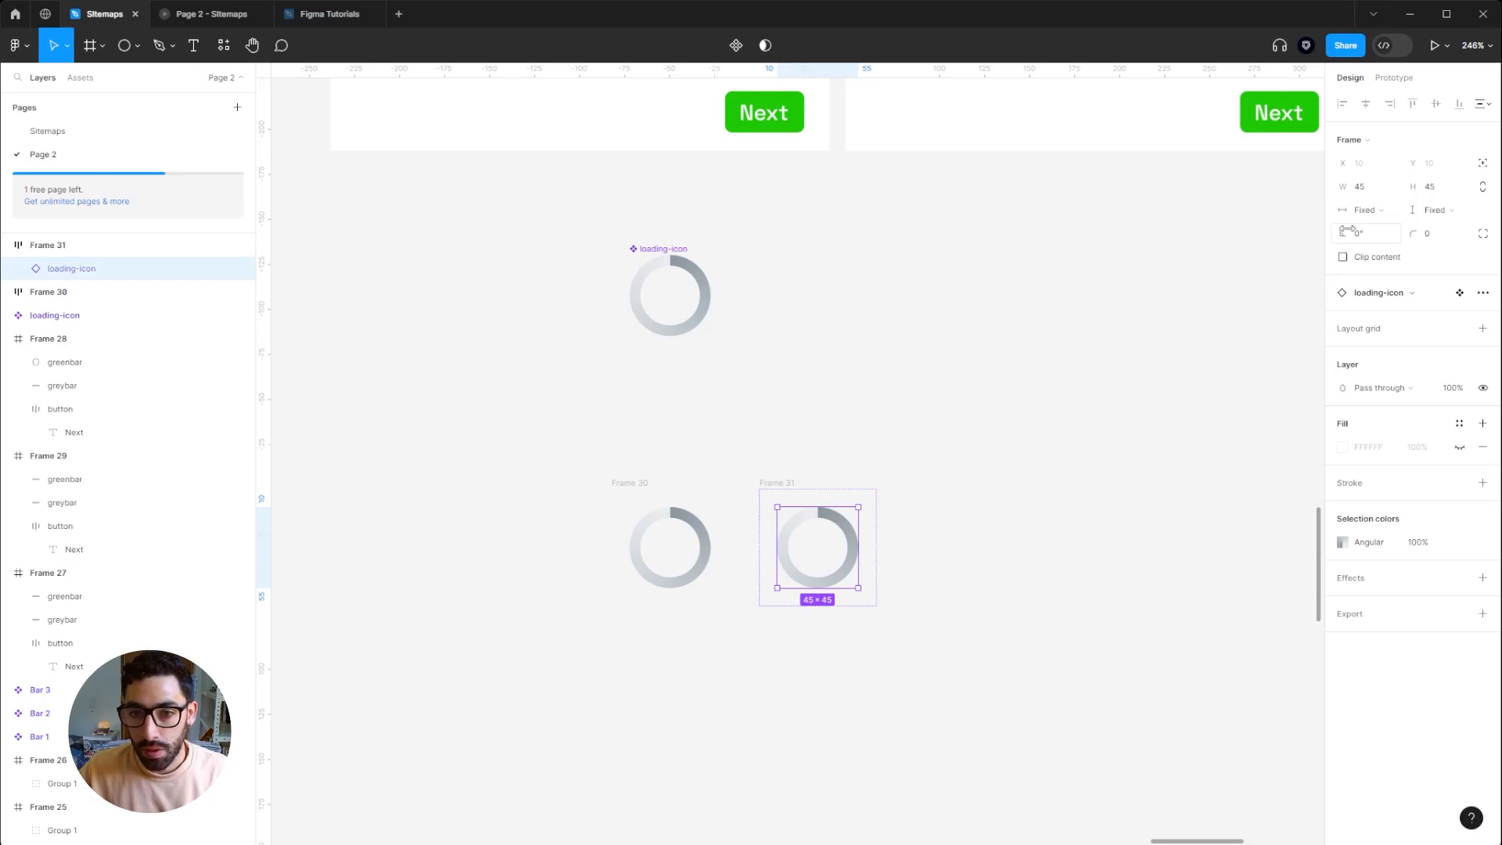
pyautogui.moveTo(865, 500); pyautogui.dragTo(872, 602)
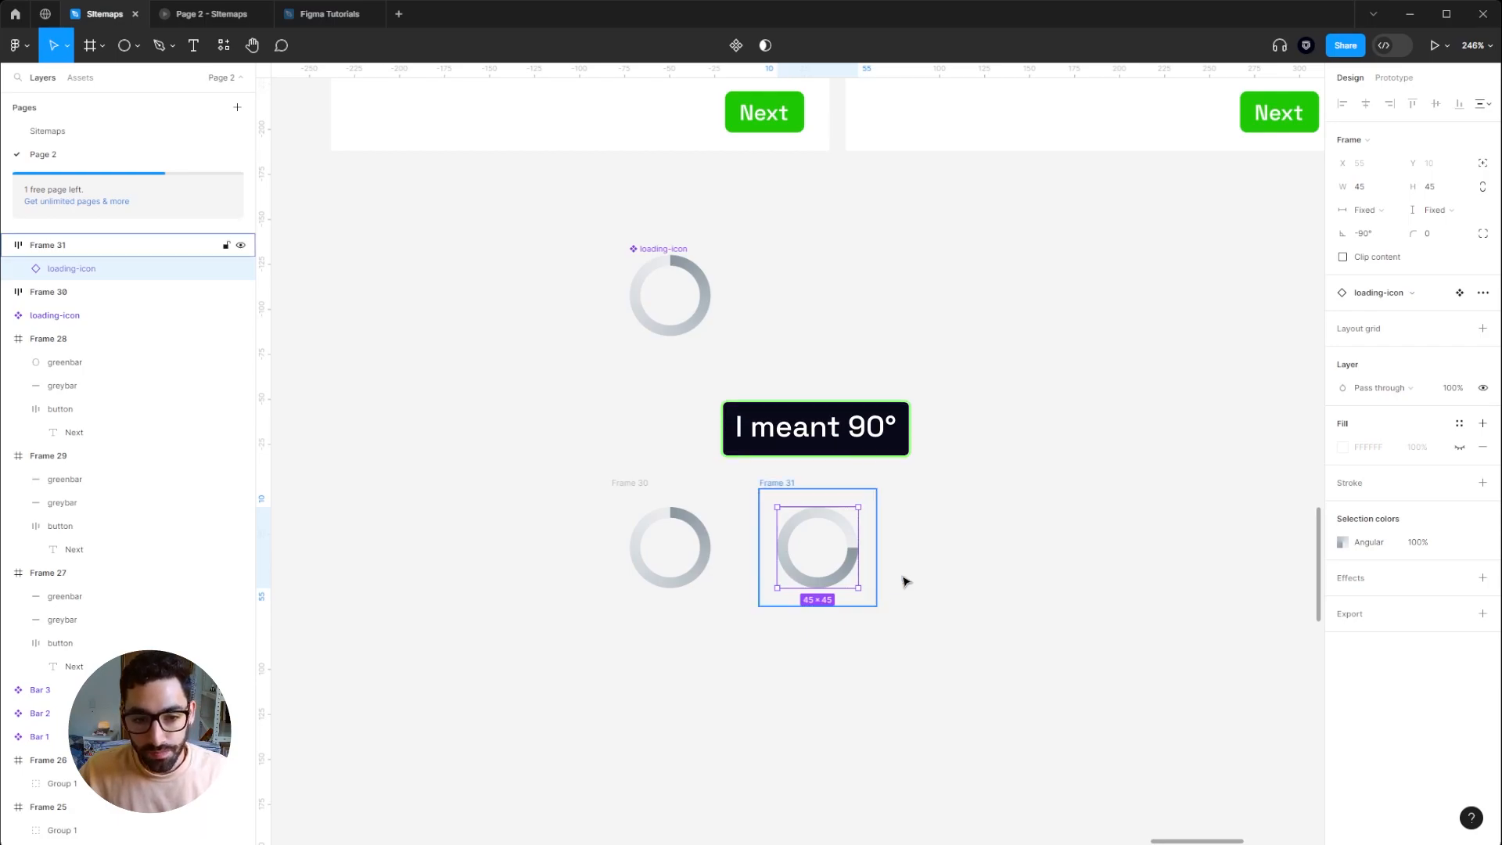
# Step: Compare the loading-icon instances in Frame 30 and Frame 31 to examine their different rotations
pyautogui.click(1010, 485)
pyautogui.hscroll(-2, 978, 469)
pyautogui.click(793, 530)
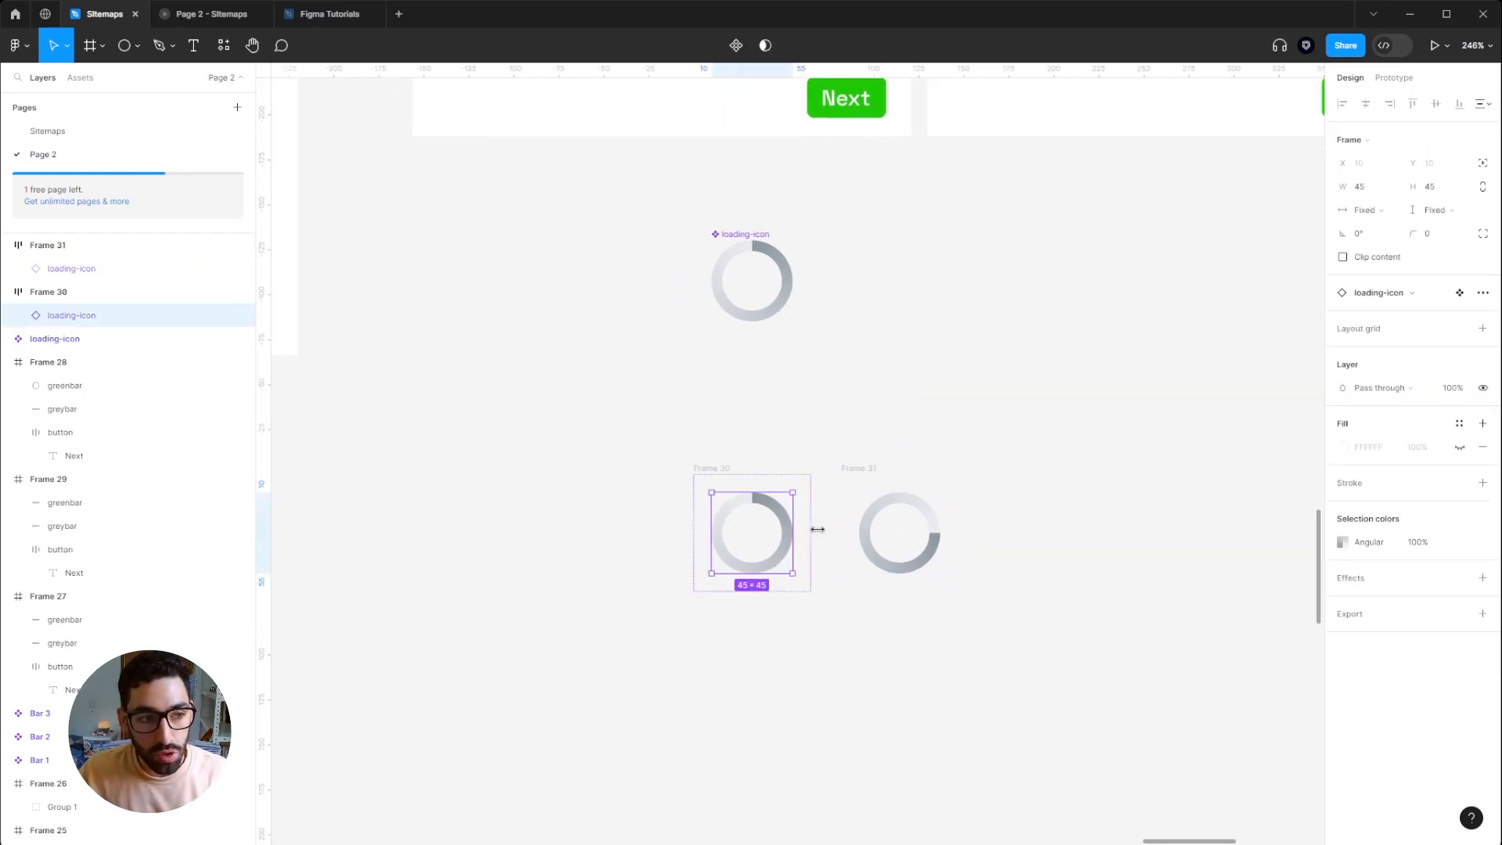
pyautogui.click(872, 519)
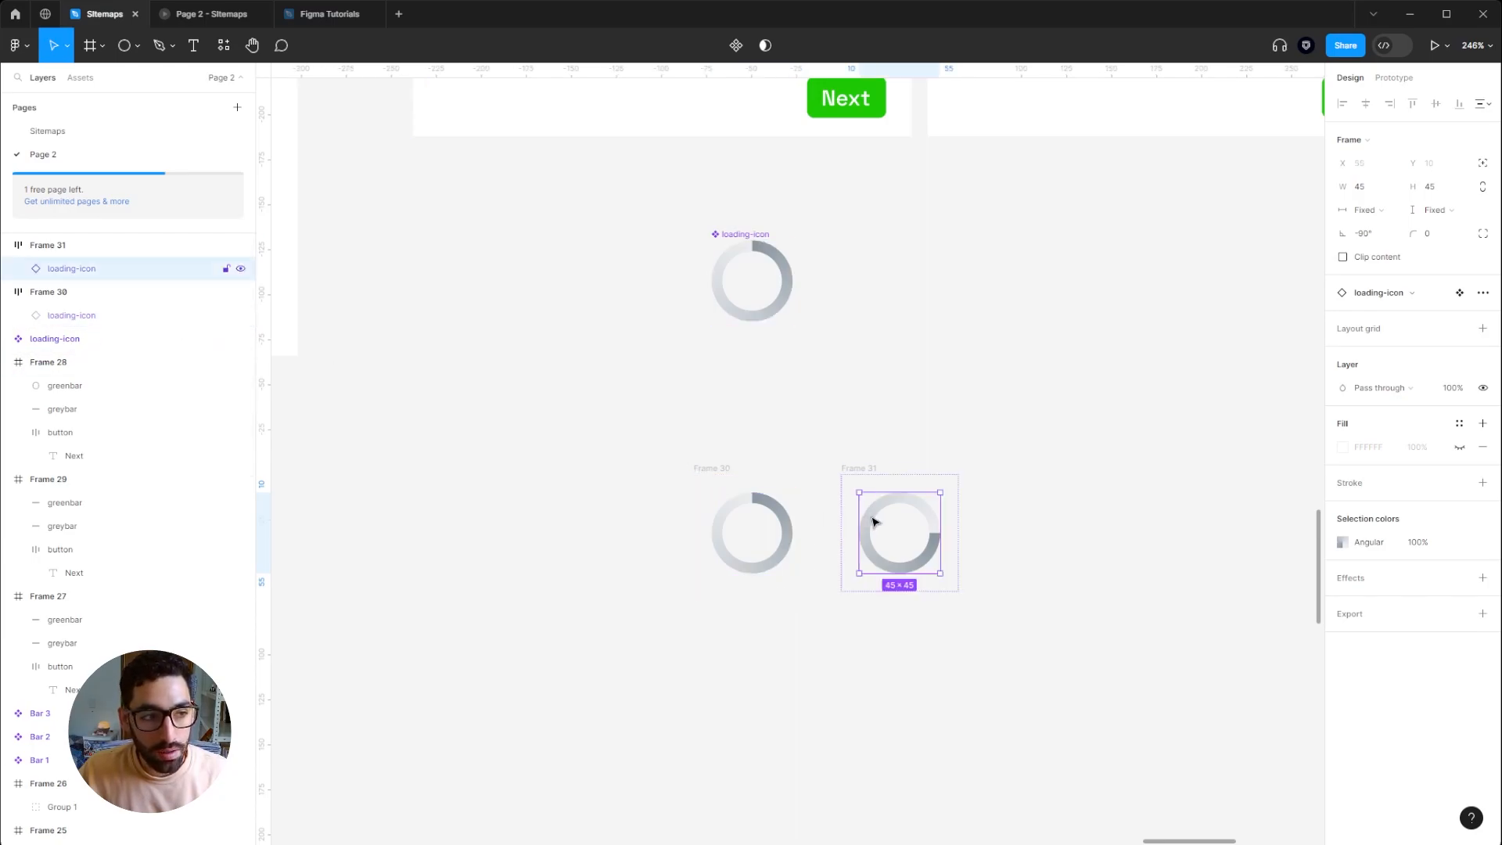
pyautogui.click(1187, 293)
pyautogui.hscroll(-2, 841, 359)
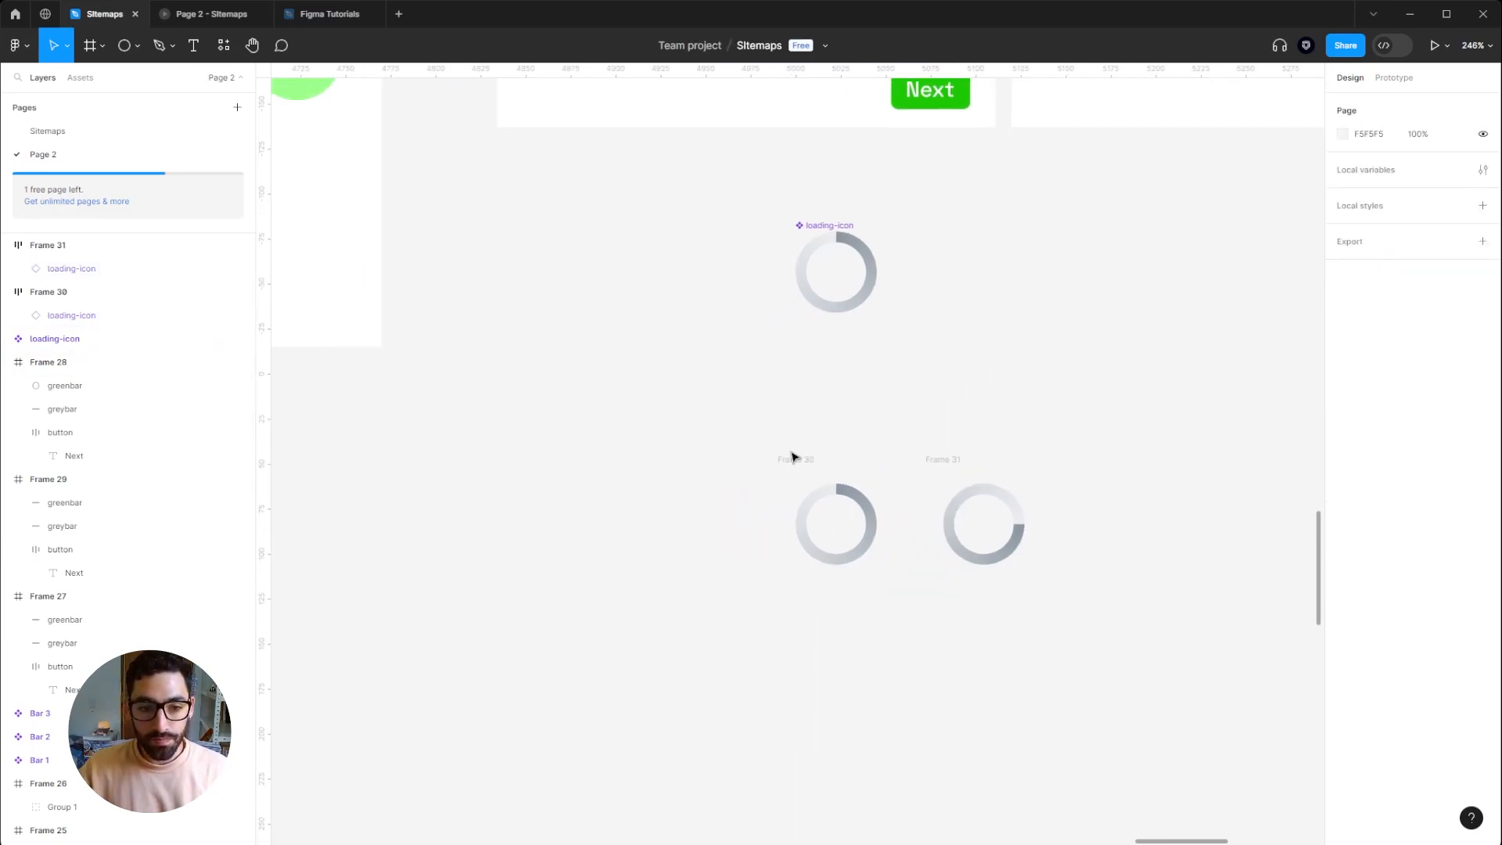
pyautogui.hscroll(2, 898, 409)
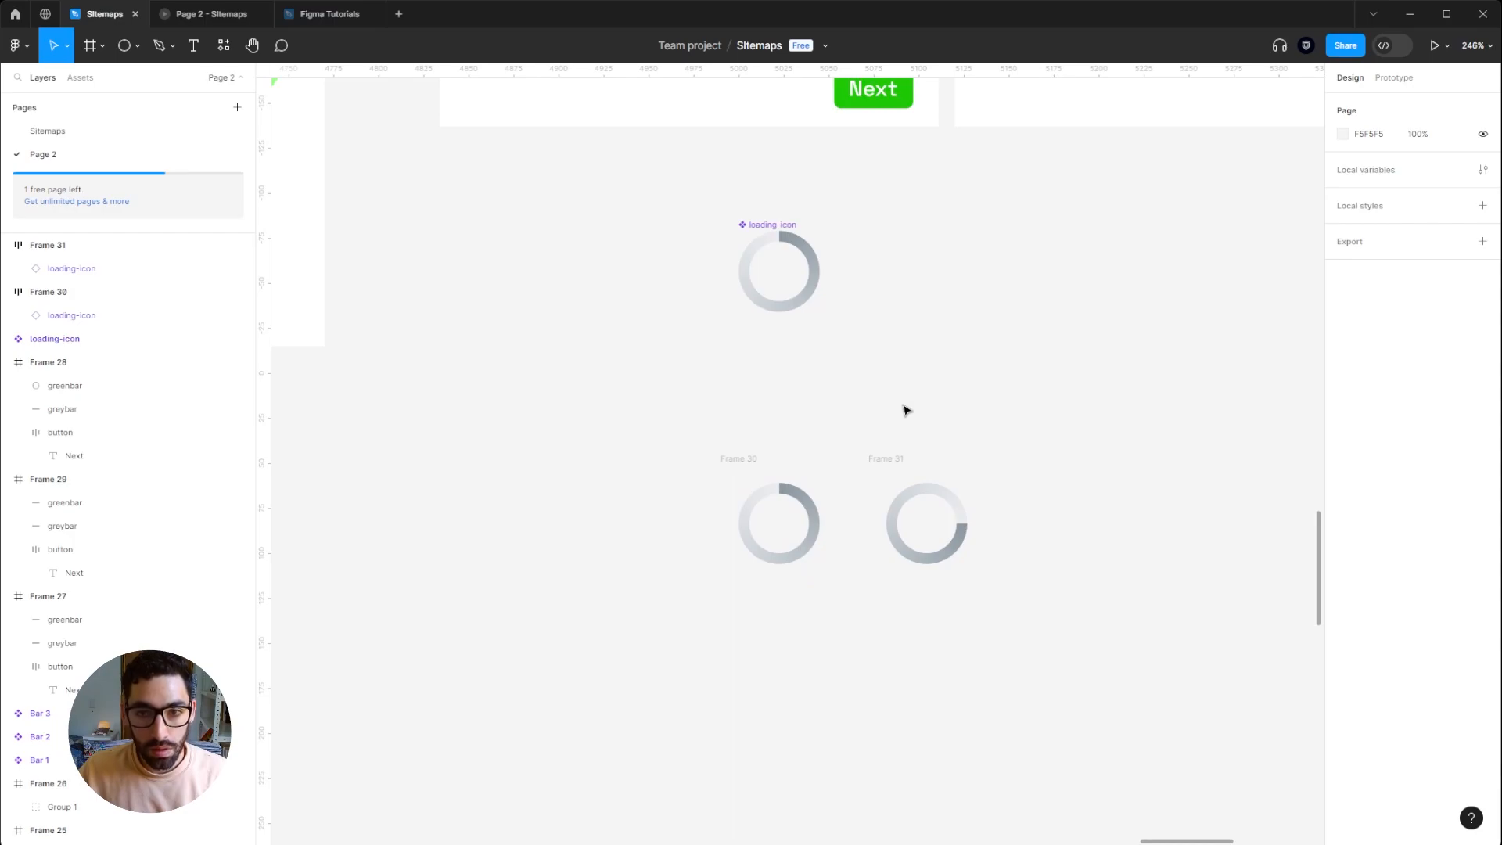
pyautogui.scroll(3, 867, 557)
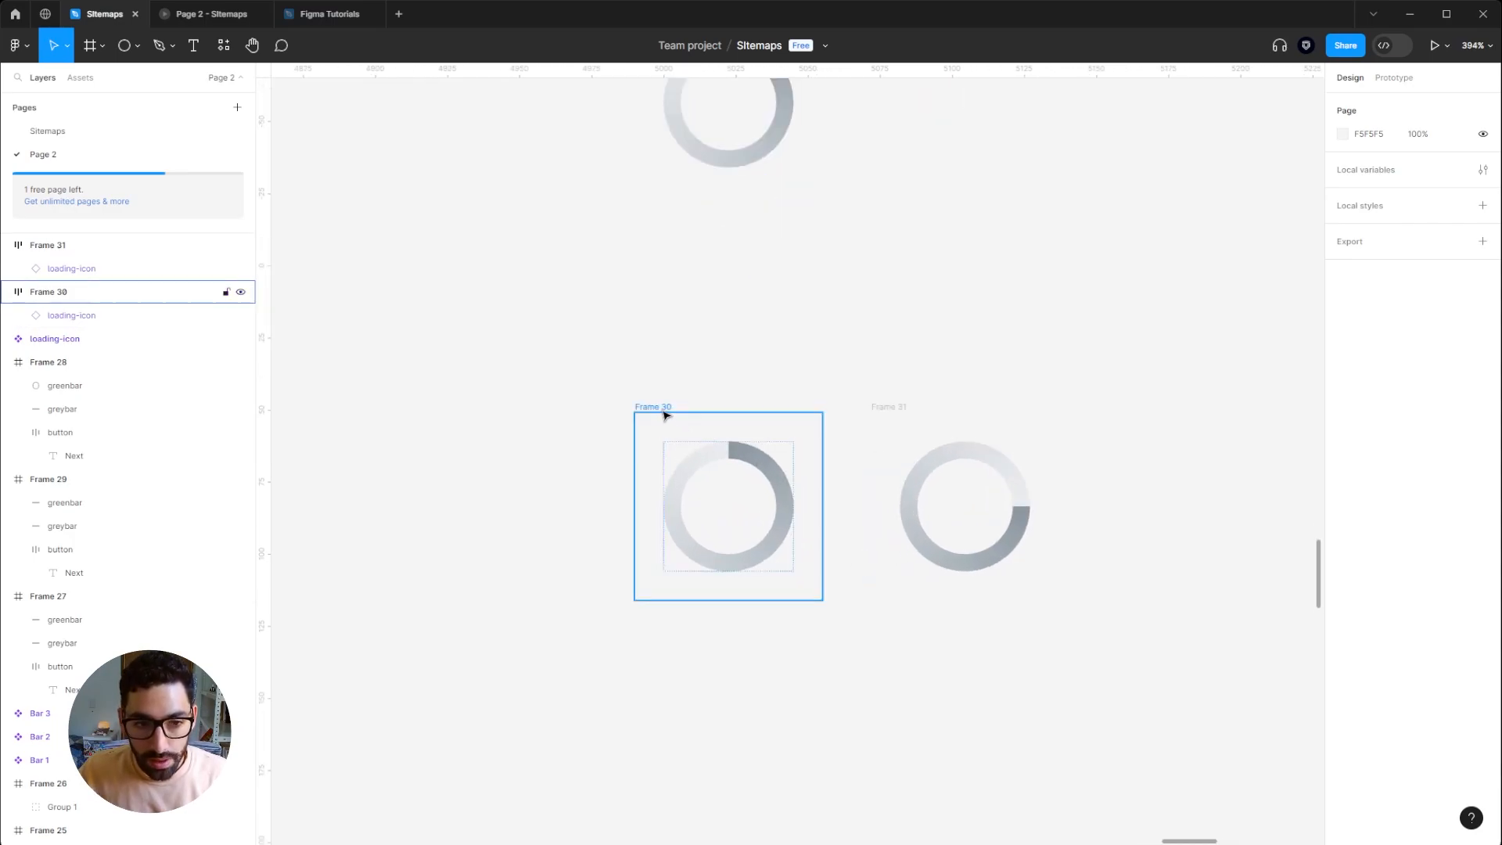
# Step: Add a prototype flow starting point to Frame 30
pyautogui.click(1396, 78)
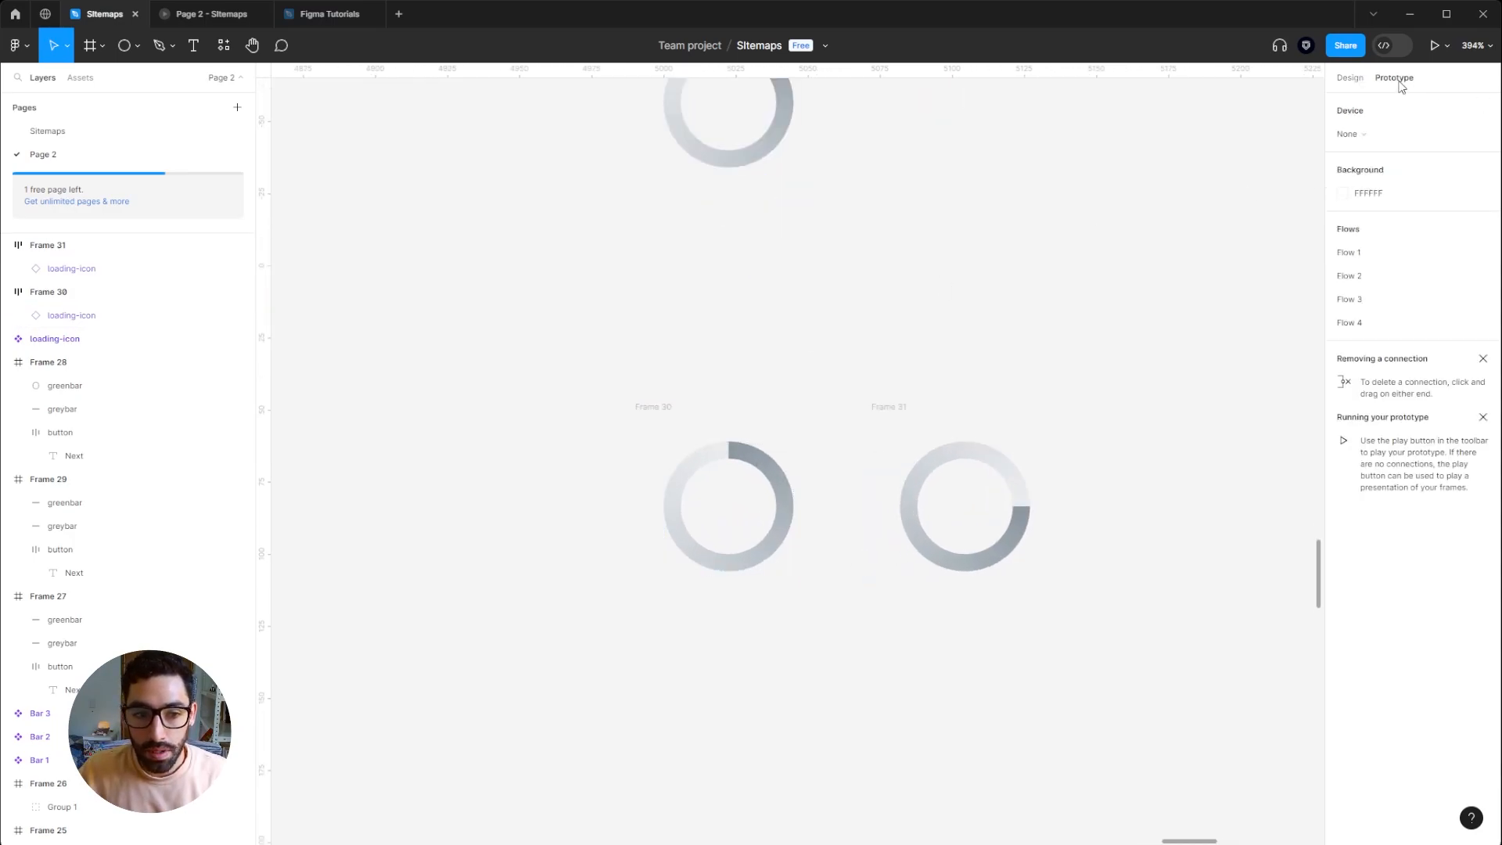
pyautogui.click(657, 407)
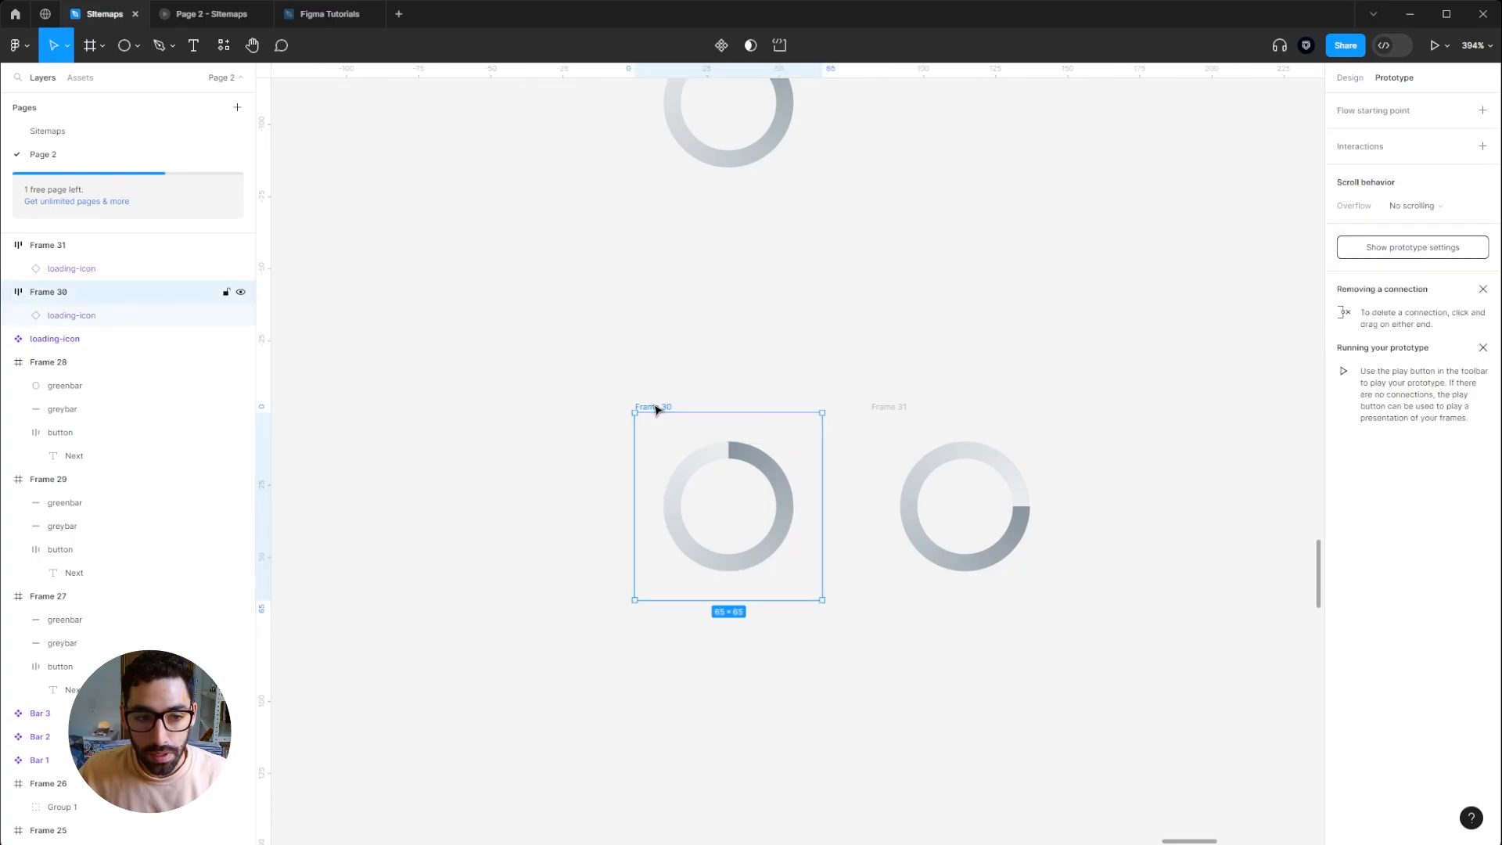
pyautogui.click(1482, 110)
pyautogui.hscroll(1, 860, 342)
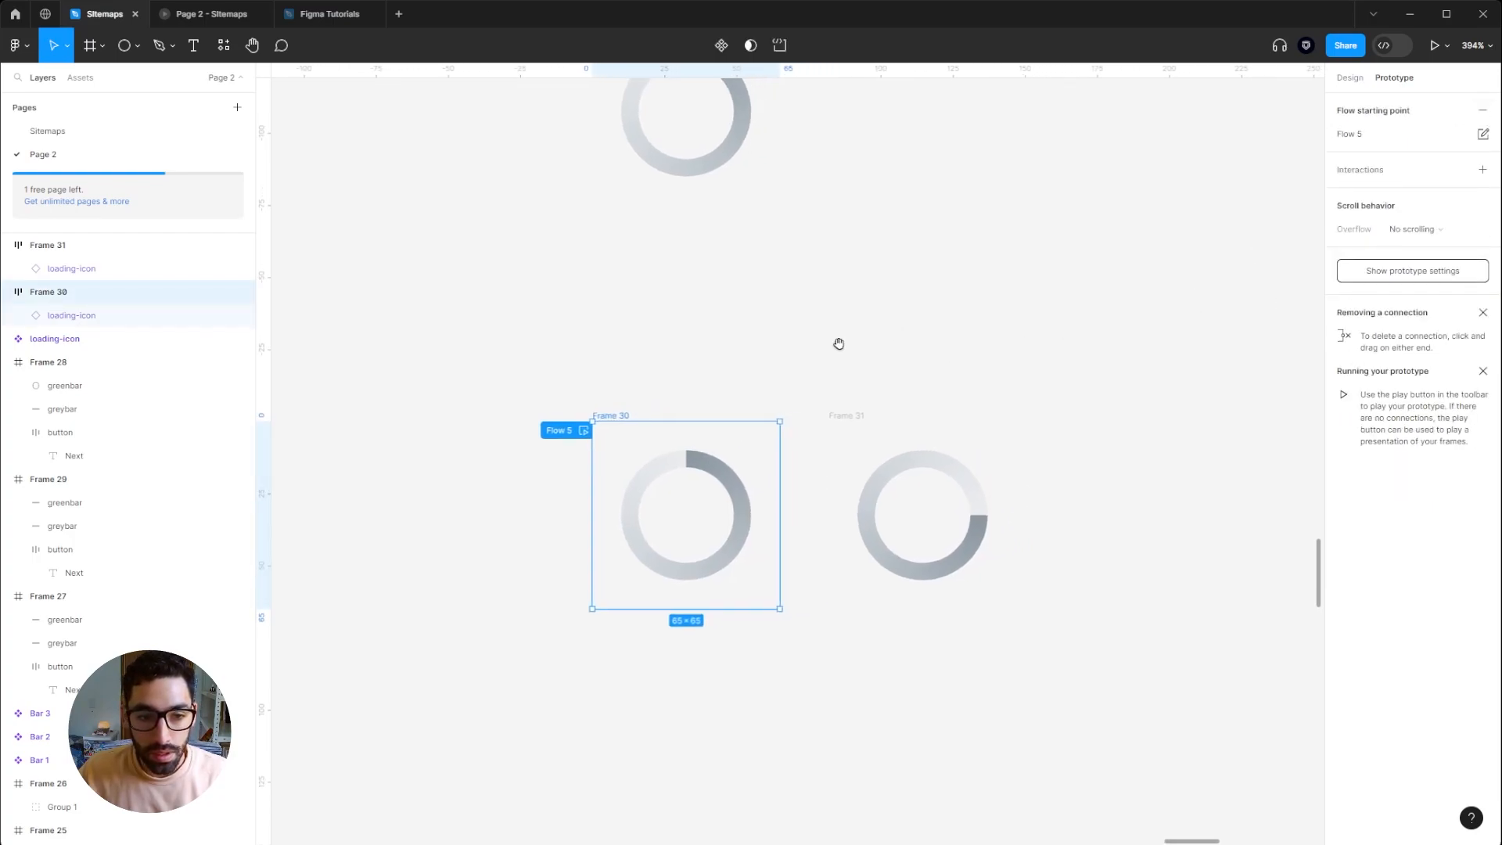
# Step: Connect Frame 30 to Frame 31 with a Smart animate transition triggered after a 1 ms delay, keeping Linear easing
pyautogui.moveTo(780, 514); pyautogui.dragTo(843, 518)
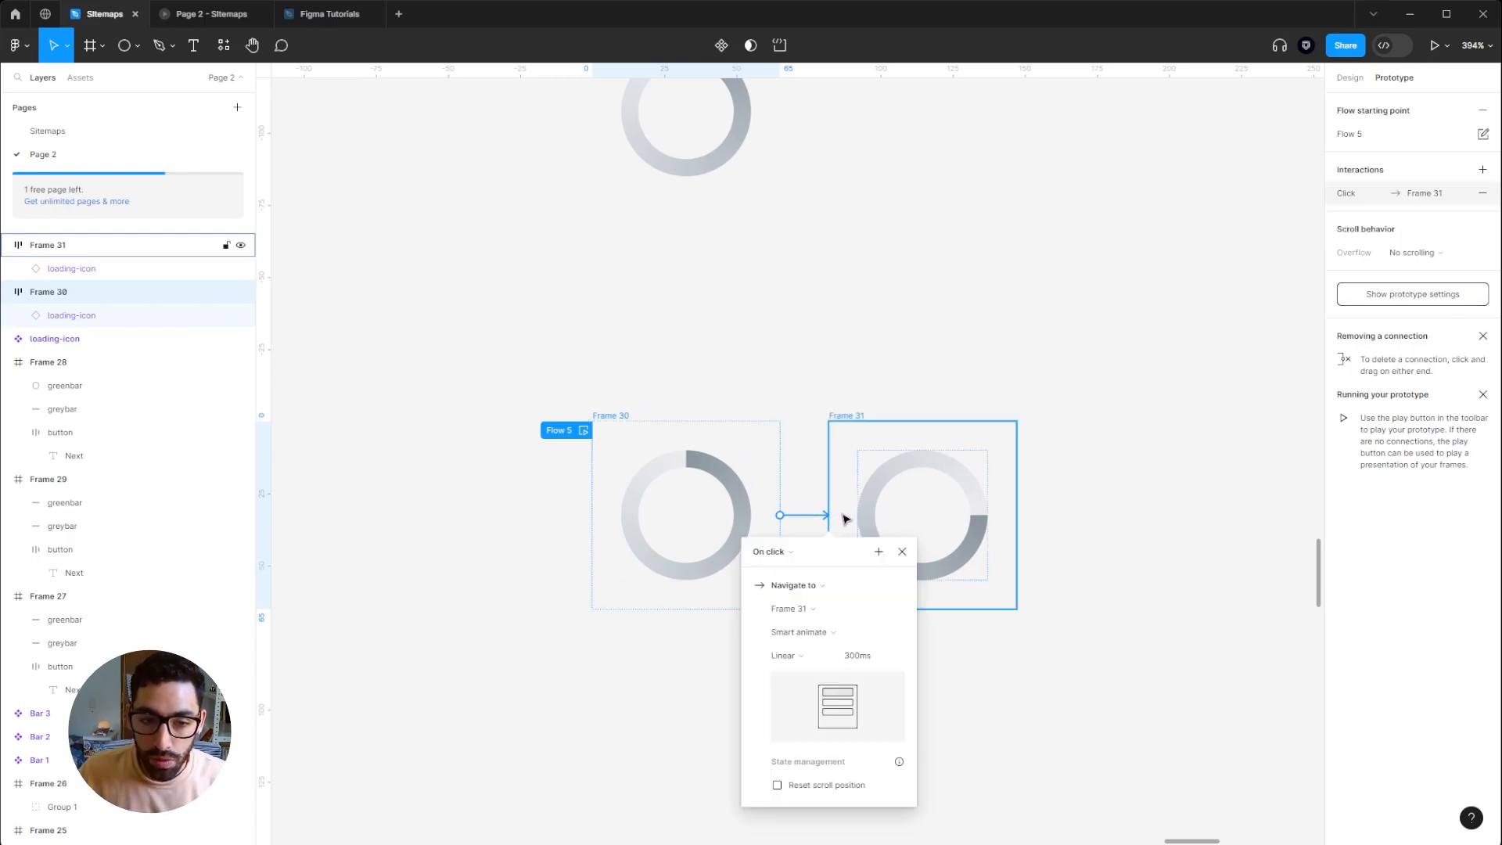
pyautogui.click(791, 552)
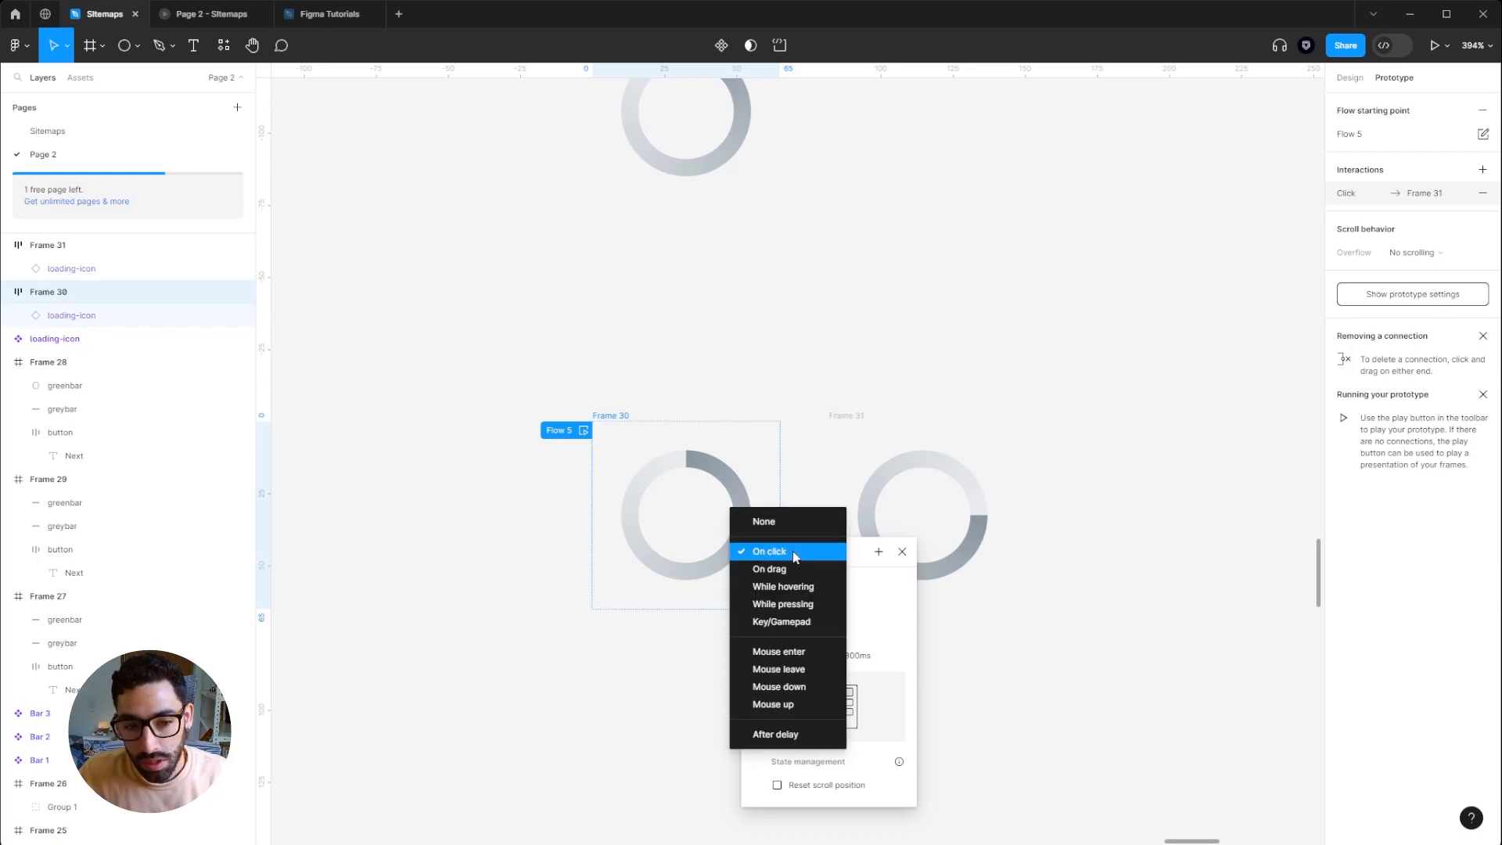
pyautogui.click(799, 738)
pyautogui.click(795, 577)
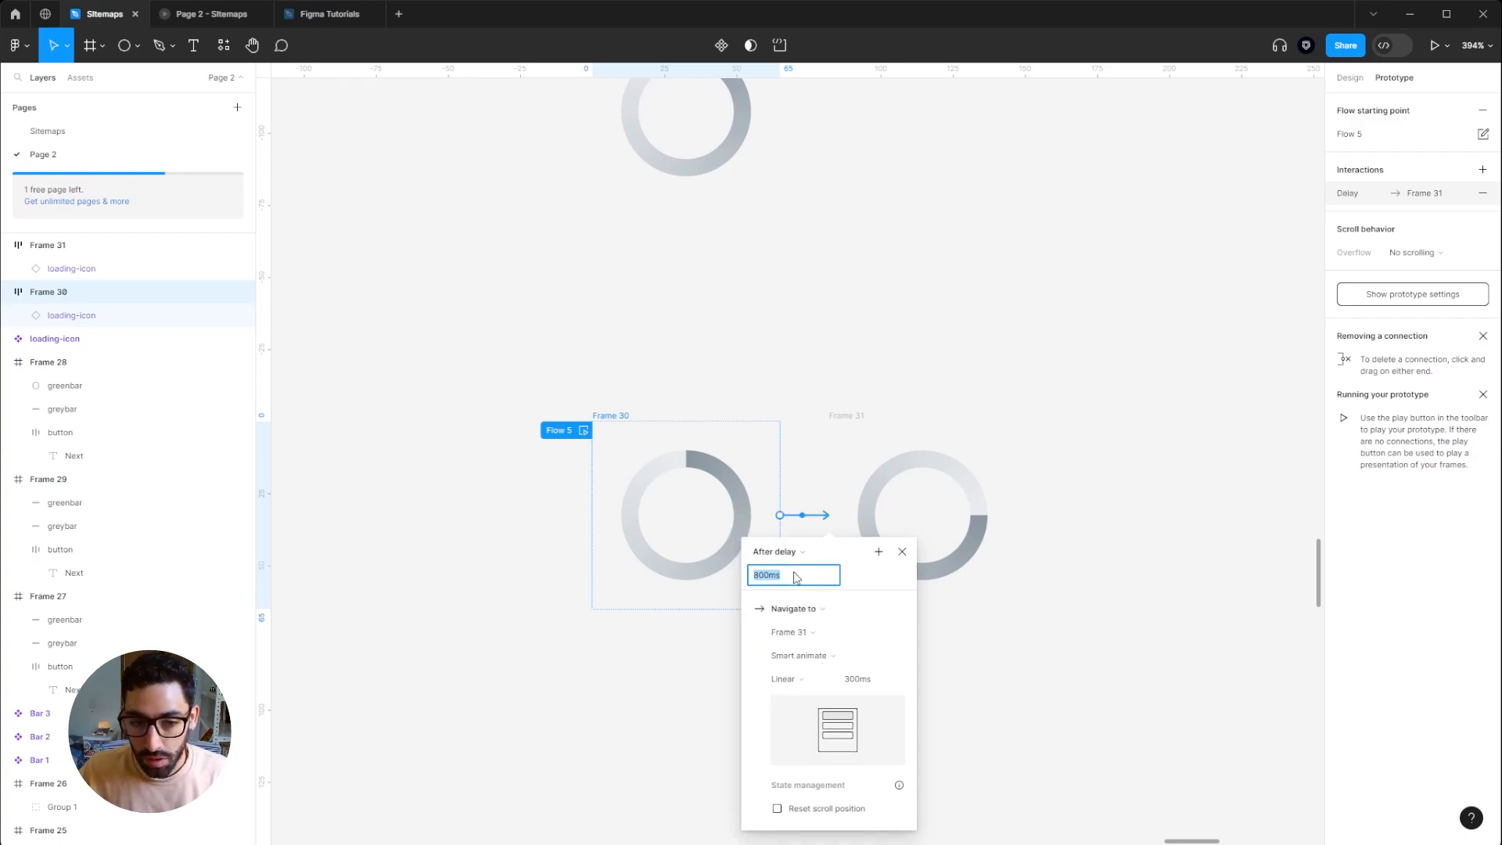
pyautogui.write('1')
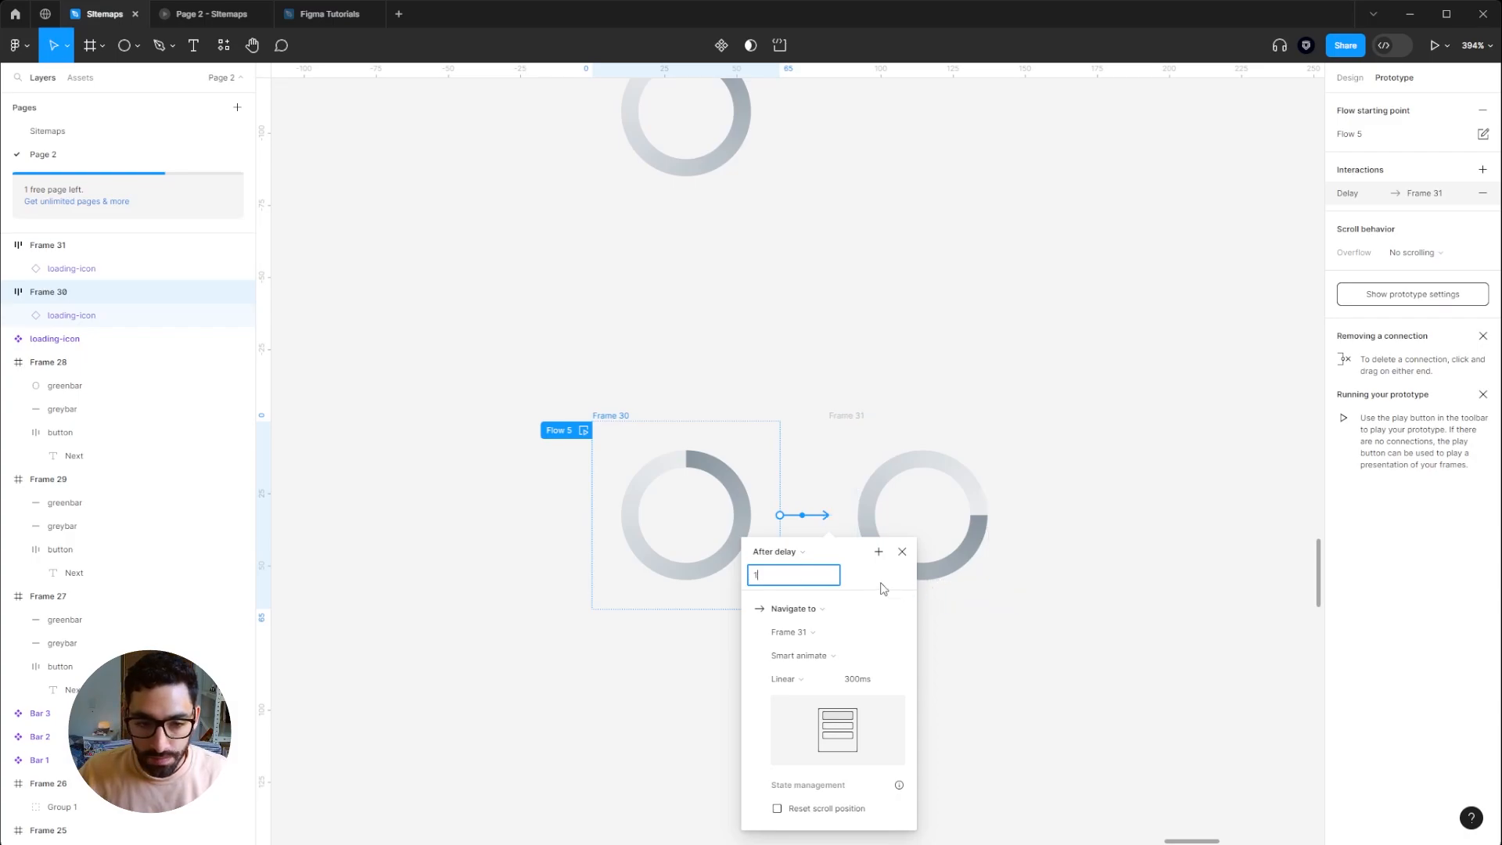
pyautogui.press('Return')
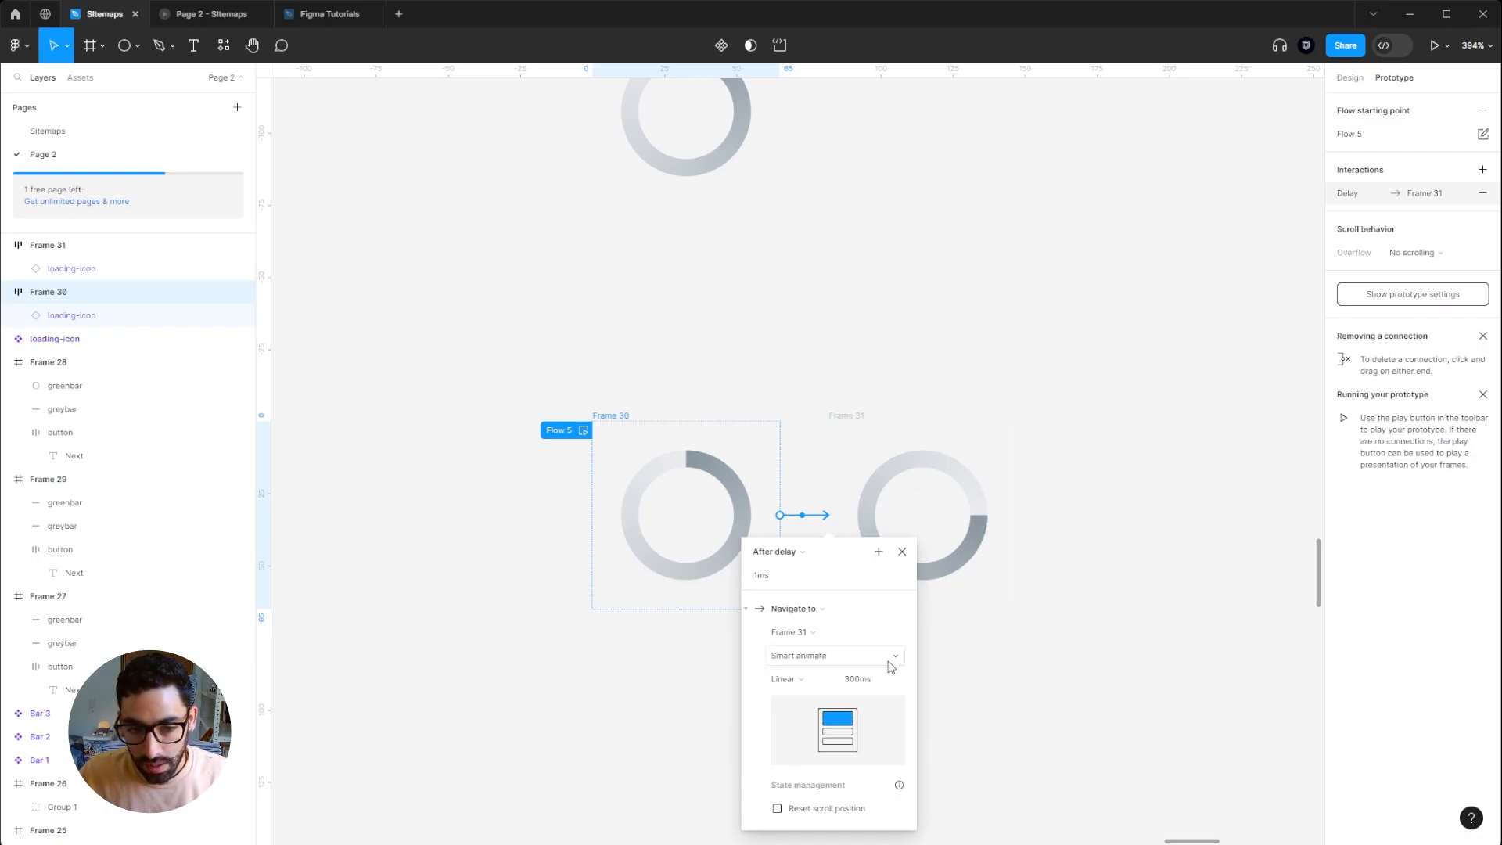
pyautogui.click(803, 679)
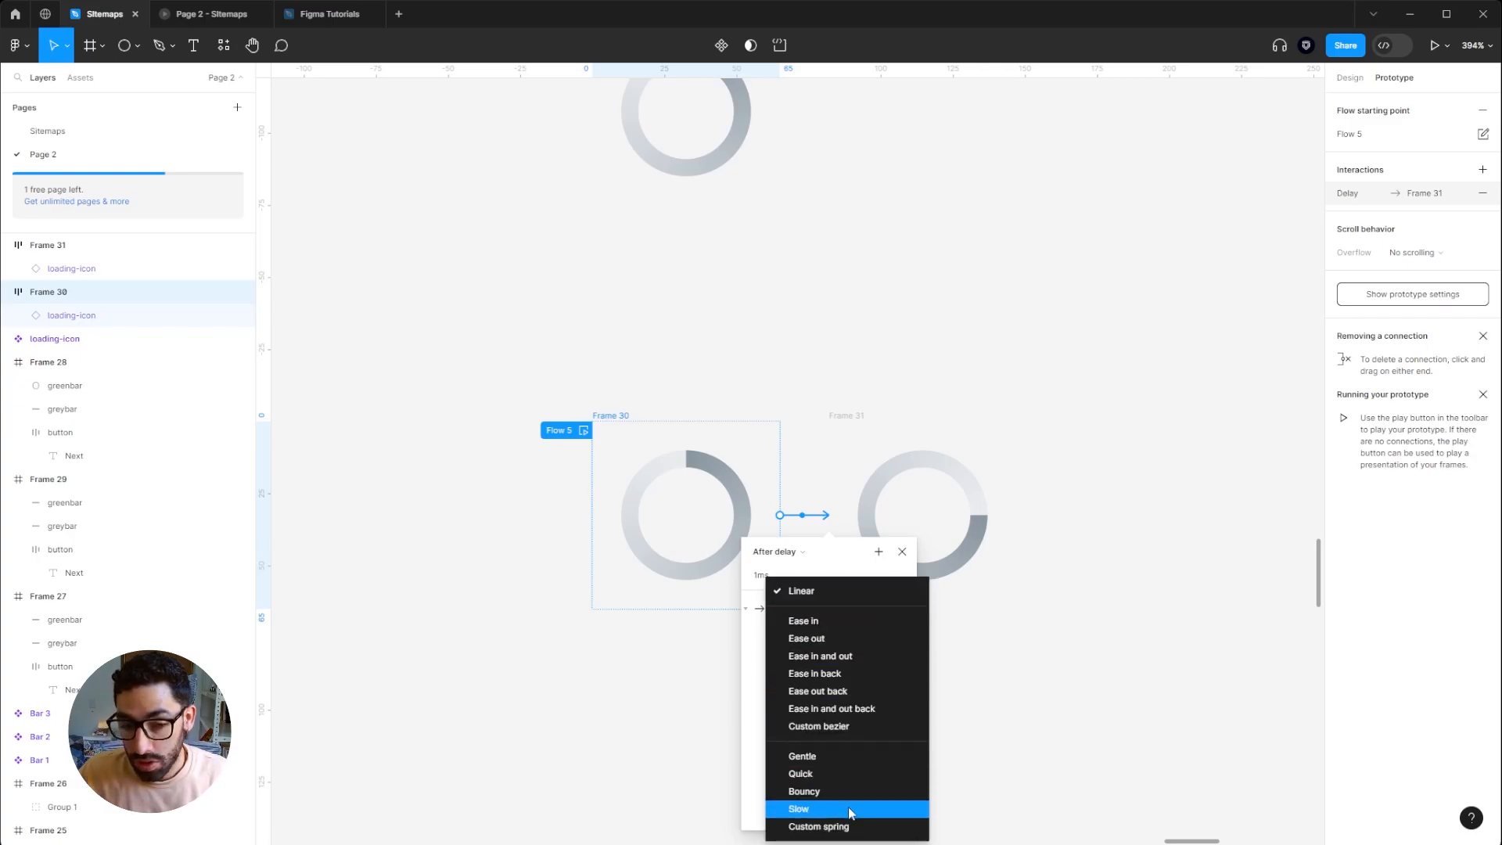
pyautogui.click(811, 594)
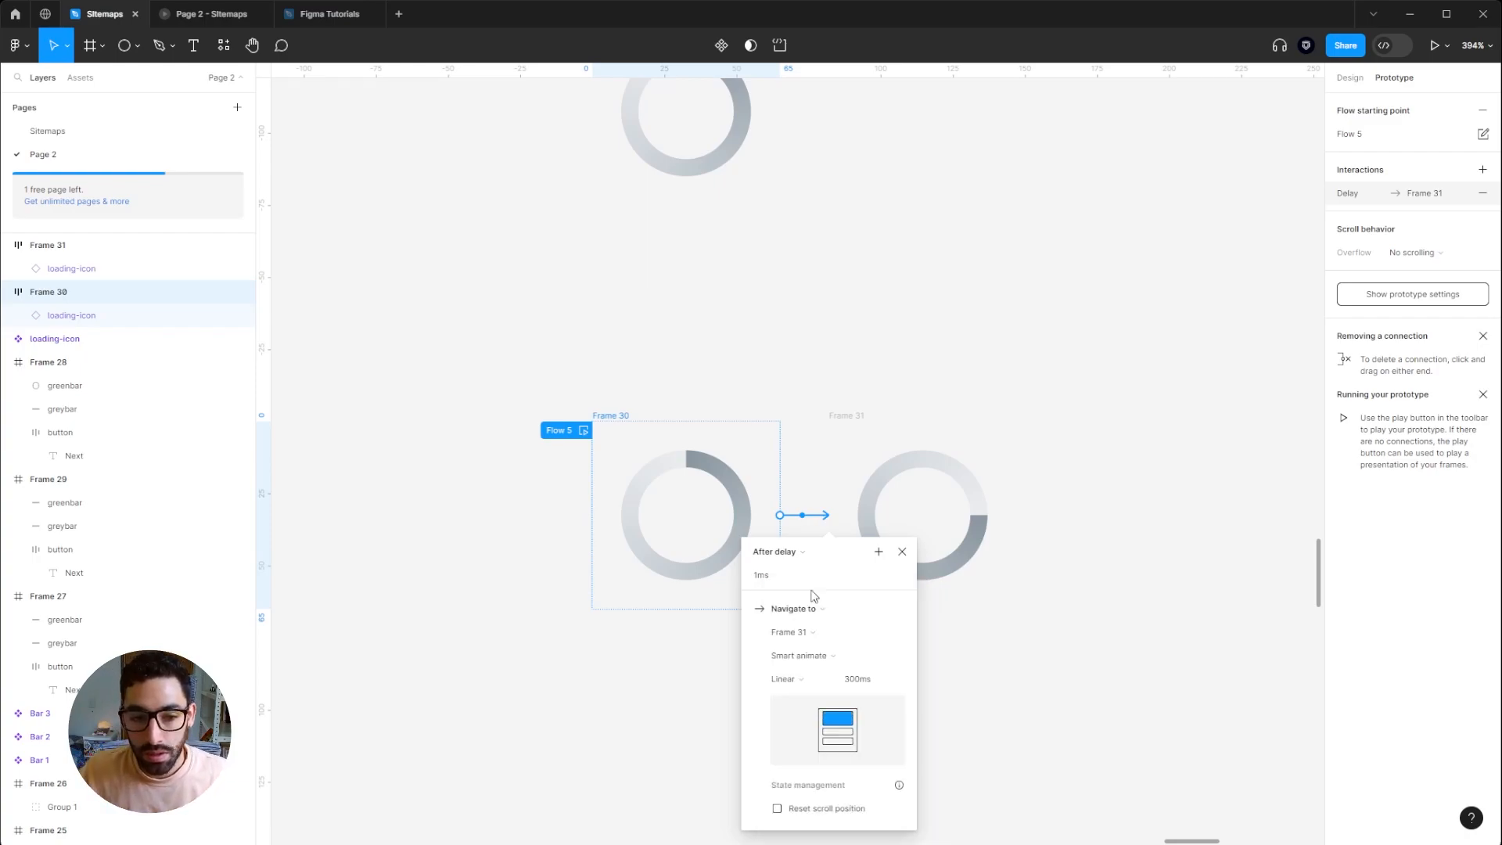
pyautogui.click(902, 551)
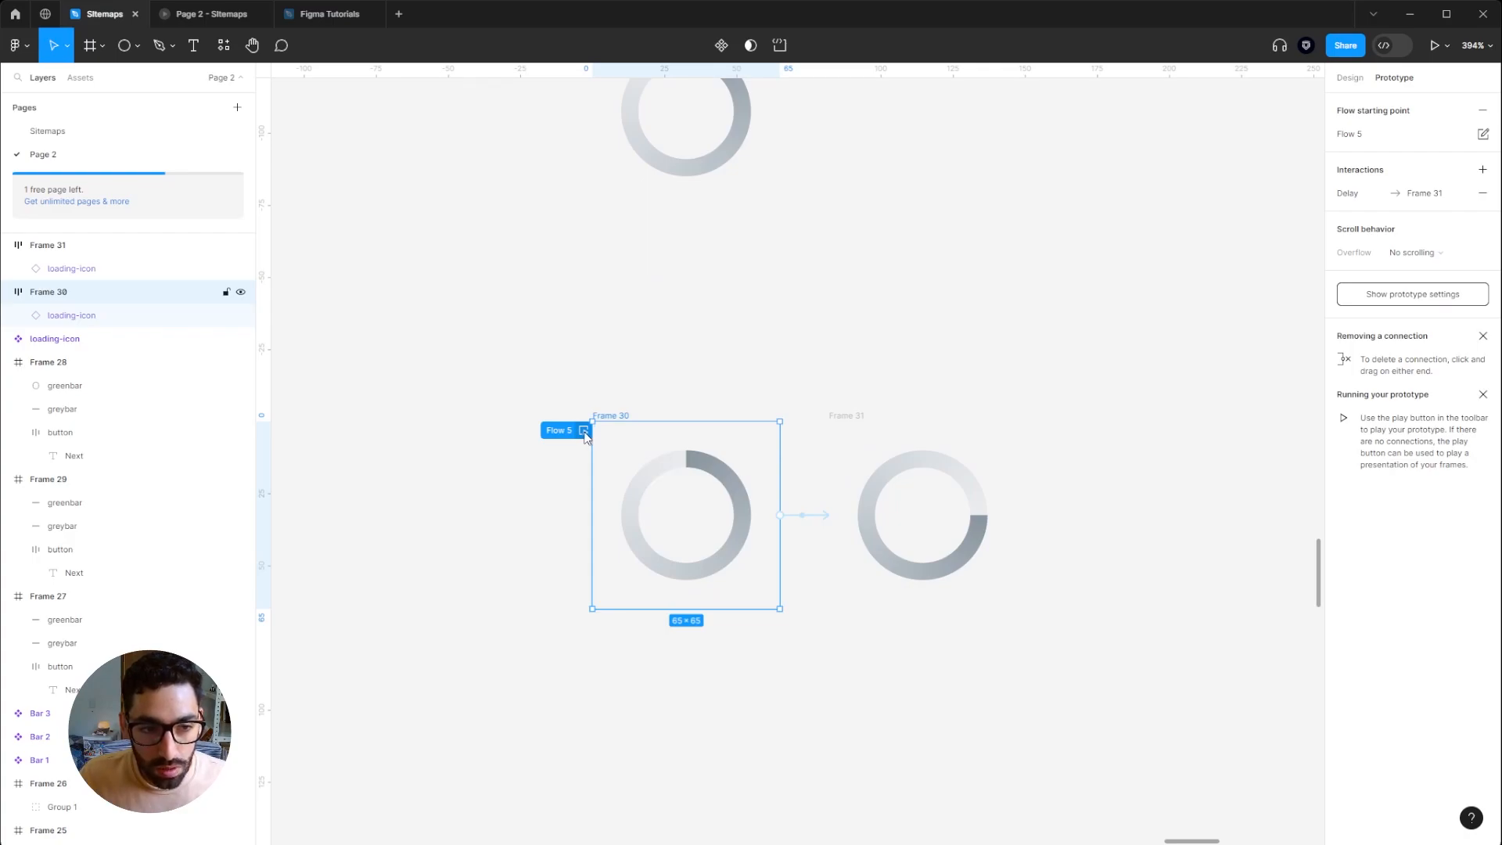
# Step: Preview Flow 5 to check the first quarter turn of the loading icon, and close the preview
pyautogui.click(584, 431)
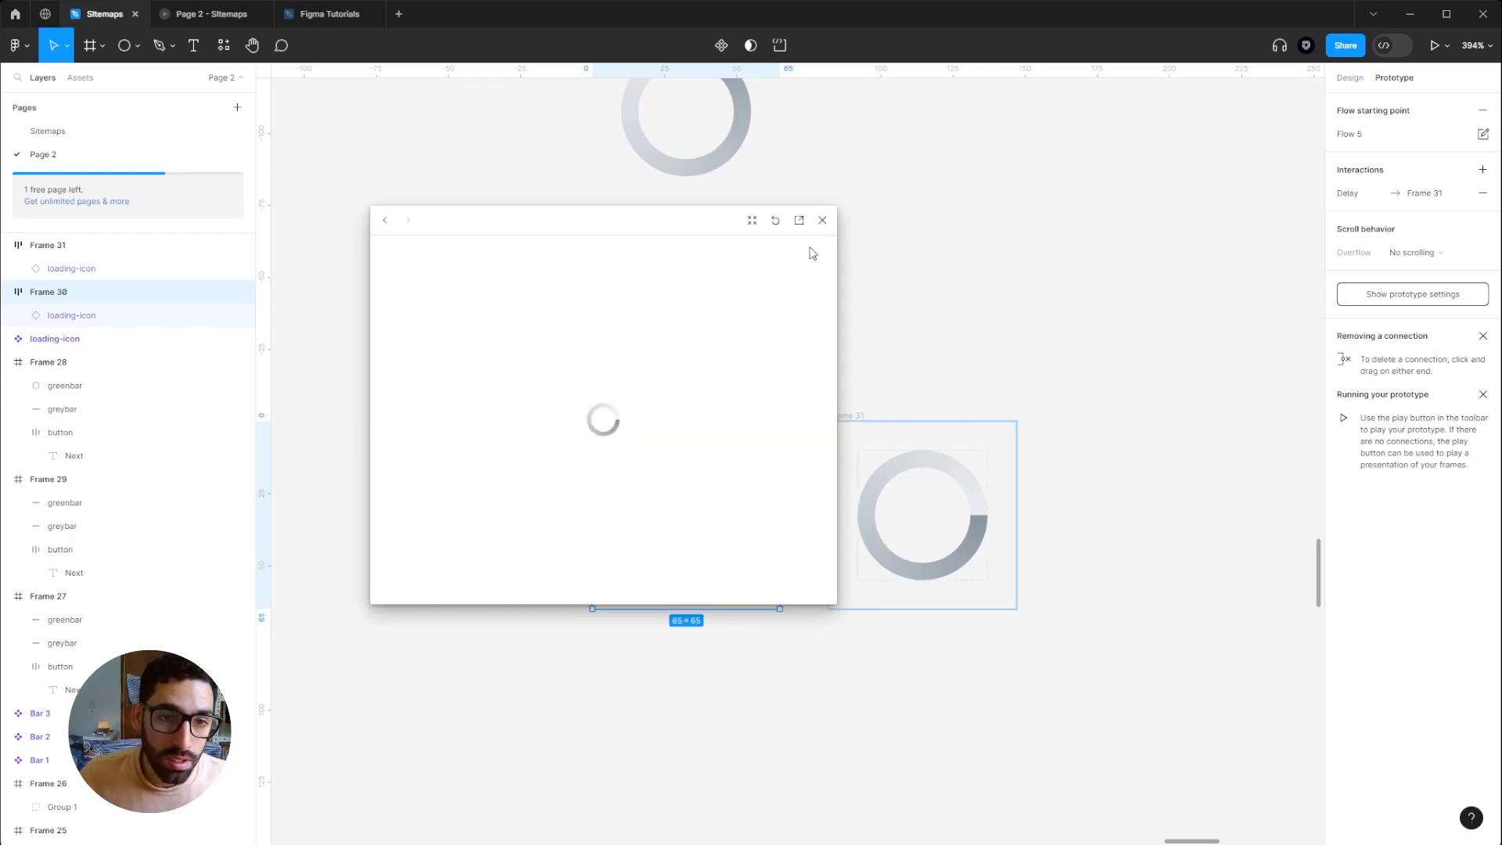
pyautogui.click(822, 220)
pyautogui.click(1006, 332)
# Step: Duplicate Frame 31 beside the original and rotate the copy's loading icon another quarter turn clockwise
pyautogui.hscroll(2, 749, 433)
pyautogui.moveTo(700, 447); pyautogui.dragTo(924, 462)
pyautogui.click(1011, 556)
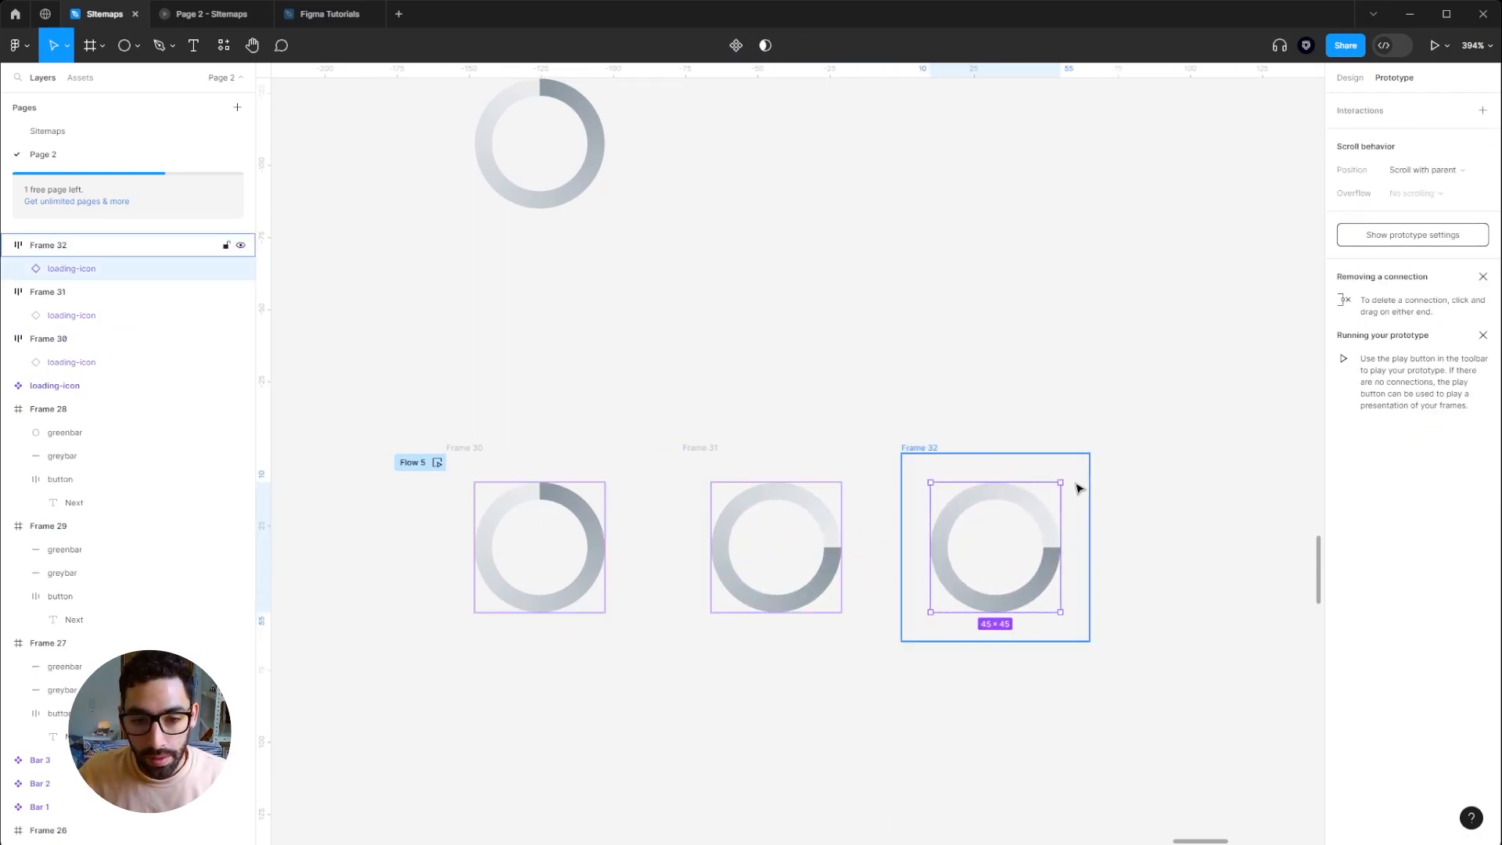
pyautogui.moveTo(1063, 476); pyautogui.dragTo(1060, 602)
# Step: Connect Frame 31 to Frame 32 with a Smart animate transition after a 1 ms delay, using Linear easing
pyautogui.click(863, 543)
pyautogui.moveTo(869, 547); pyautogui.dragTo(938, 553)
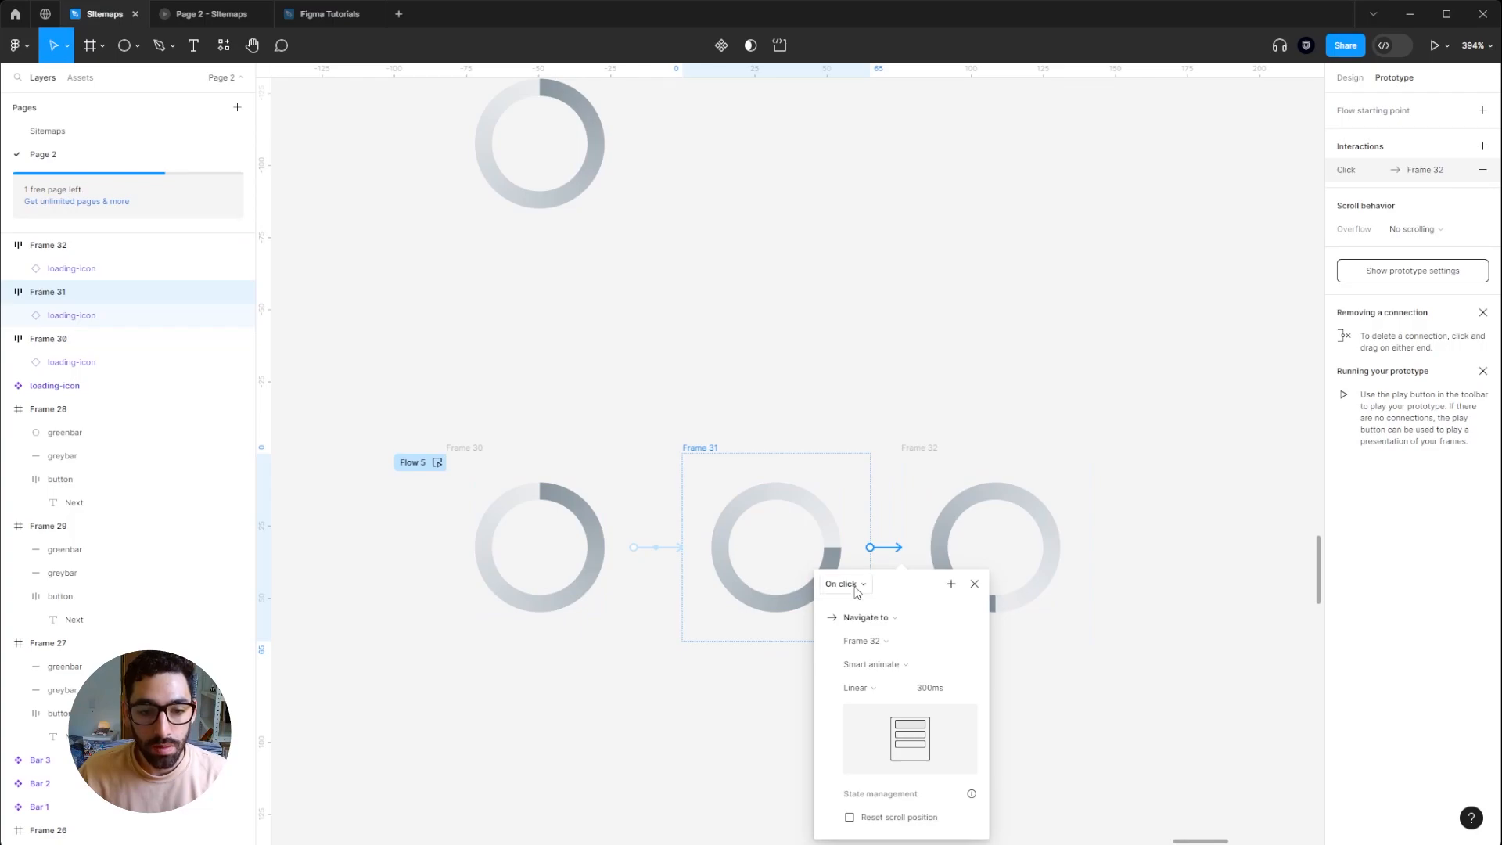
pyautogui.click(855, 588)
pyautogui.click(859, 766)
pyautogui.click(863, 610)
pyautogui.write('1')
pyautogui.click(880, 710)
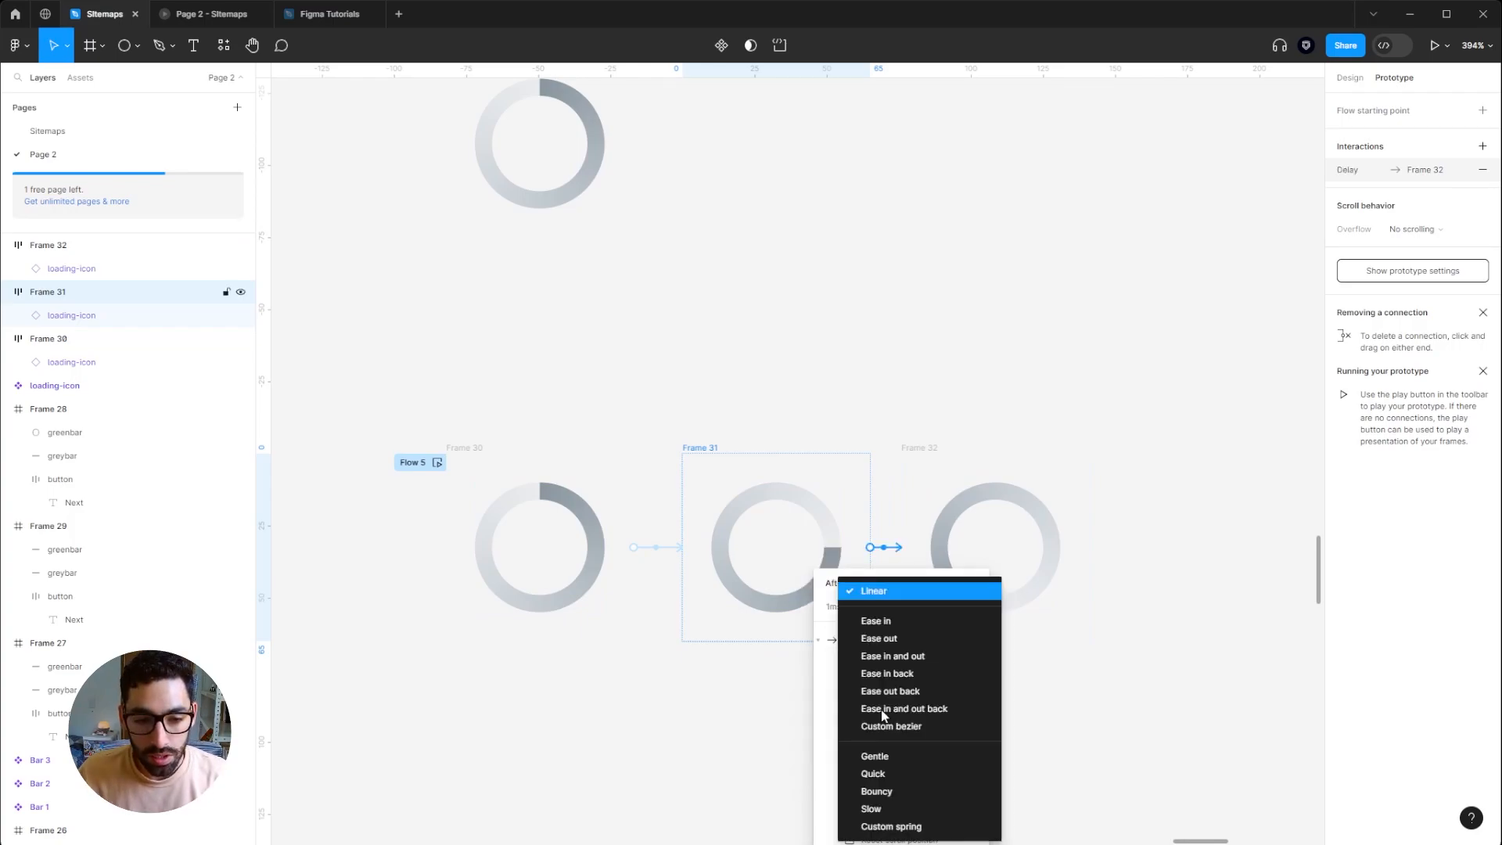
pyautogui.click(884, 594)
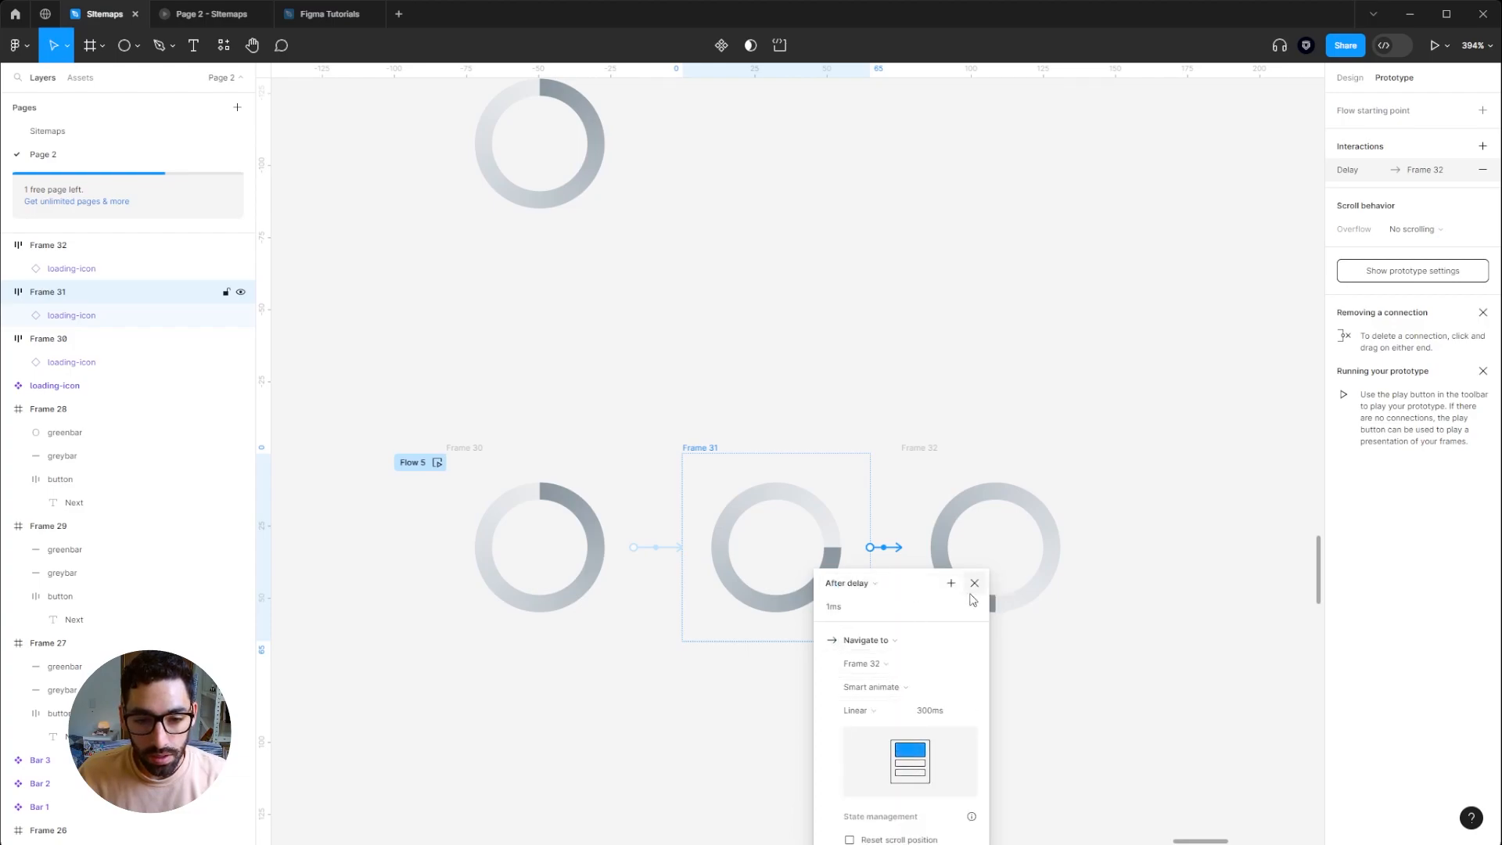
pyautogui.click(929, 396)
# Step: Duplicate Frame 32 beside the original and rotate the copy's loading icon a further quarter turn clockwise
pyautogui.moveTo(965, 374); pyautogui.dragTo(855, 383)
pyautogui.click(851, 463)
pyautogui.hotkey('ctrl', 'd')
pyautogui.press('Delete')
pyautogui.moveTo(771, 456); pyautogui.dragTo(976, 456)
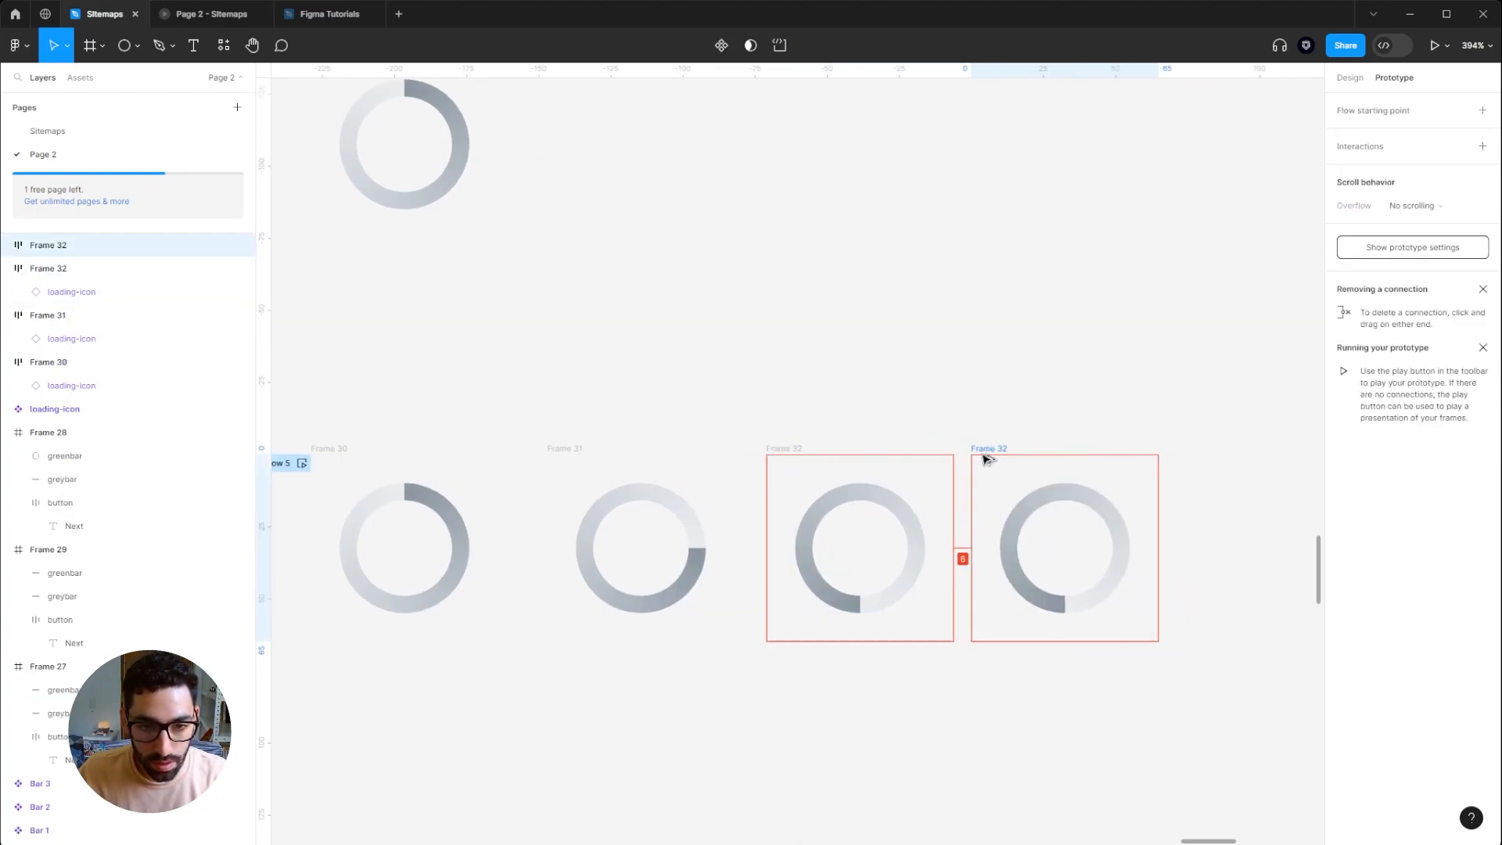
pyautogui.click(1083, 496)
pyautogui.moveTo(1140, 485); pyautogui.dragTo(1125, 620)
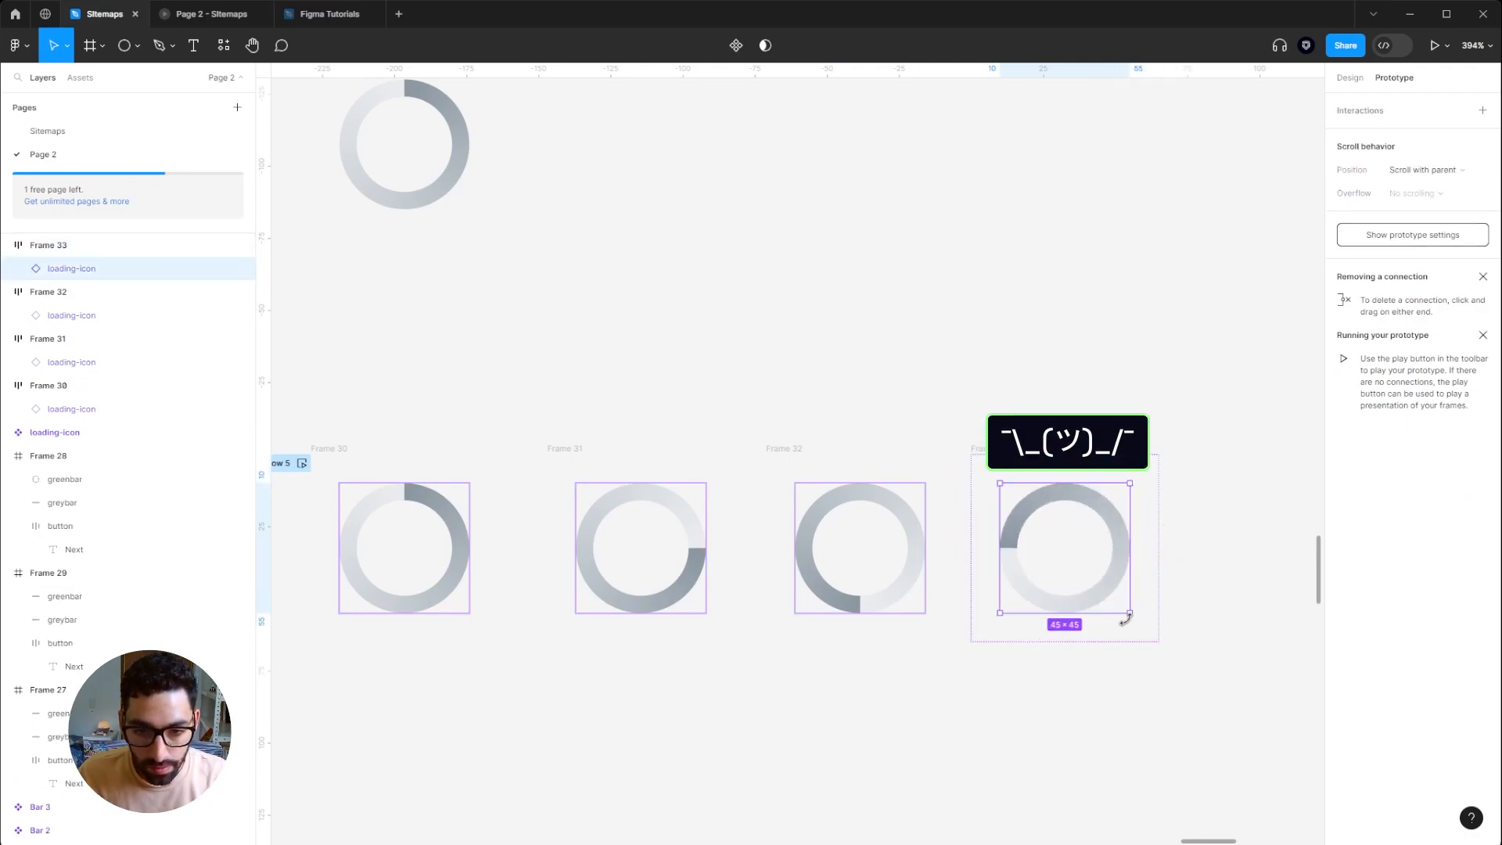
# Step: Connect Frame 32 to Frame 33 with a Smart animate transition after a 1 ms delay and set its easing to Linear
pyautogui.click(982, 406)
pyautogui.scroll(-2, 988, 338)
pyautogui.hscroll(-1, 988, 338)
pyautogui.click(857, 358)
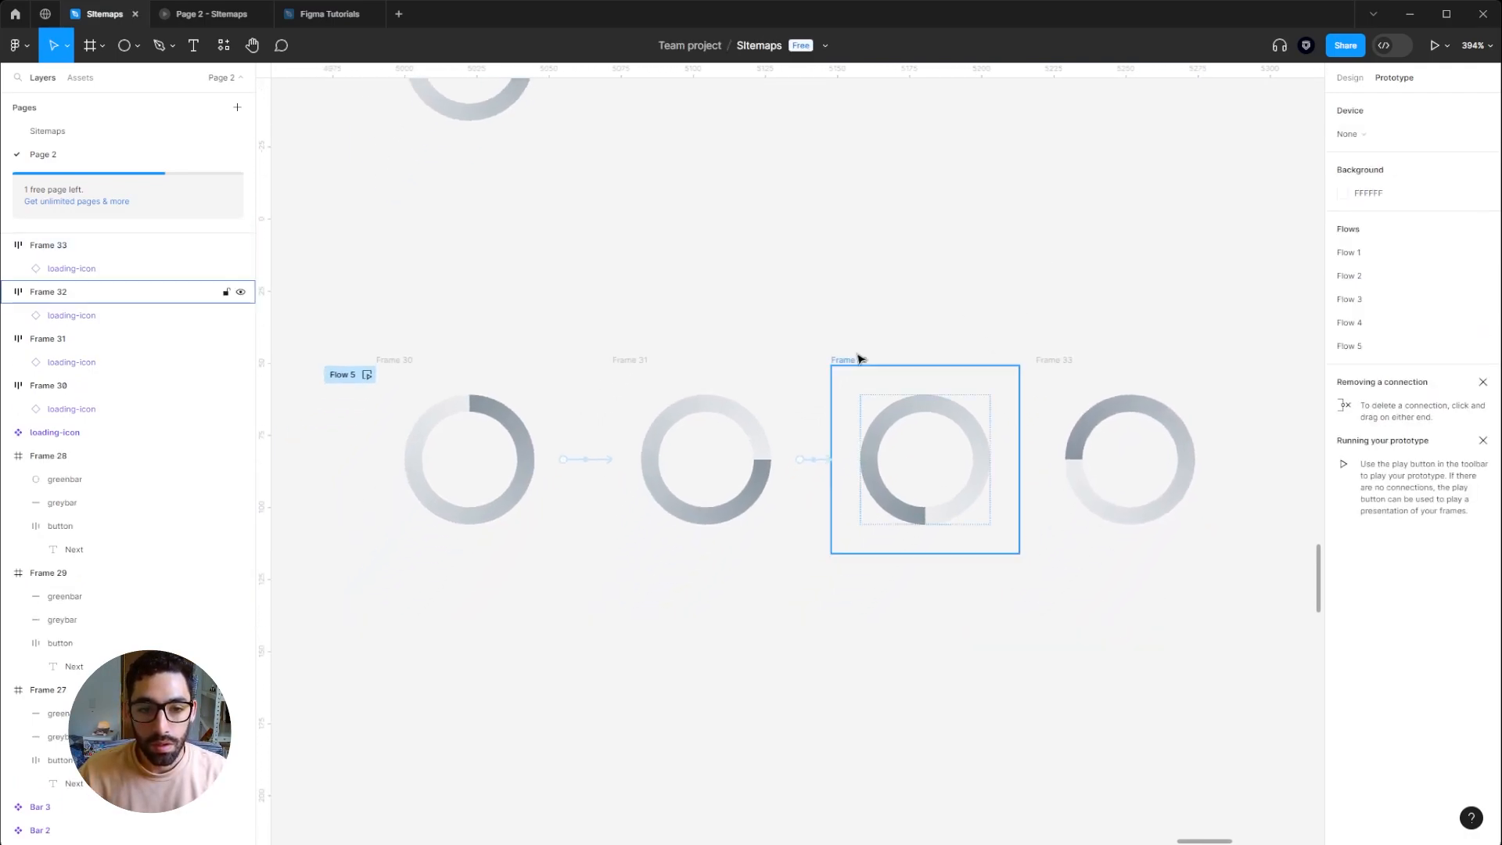
pyautogui.moveTo(1018, 459); pyautogui.dragTo(1105, 471)
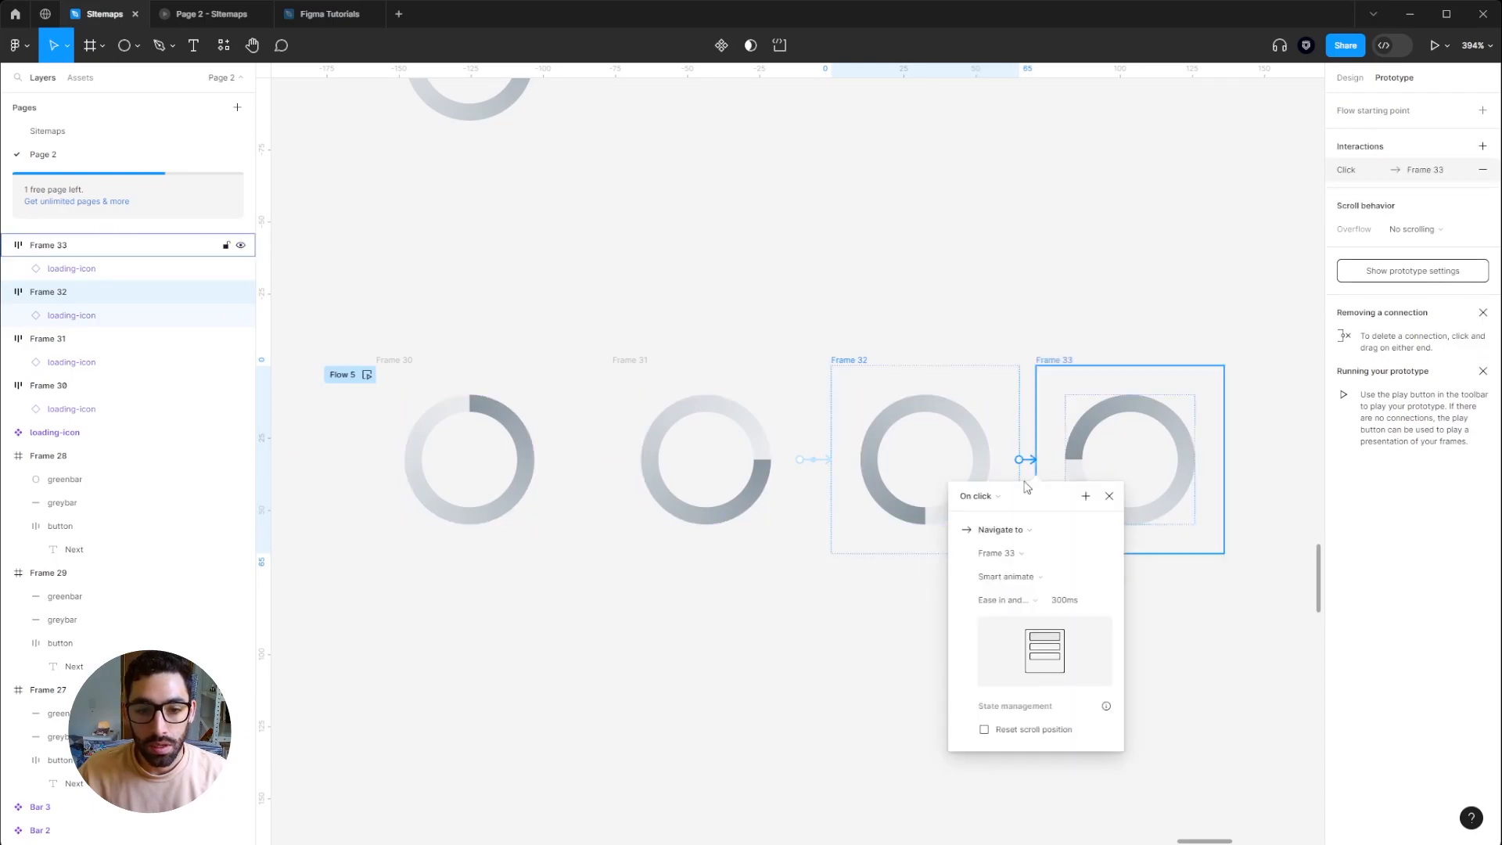
pyautogui.click(990, 495)
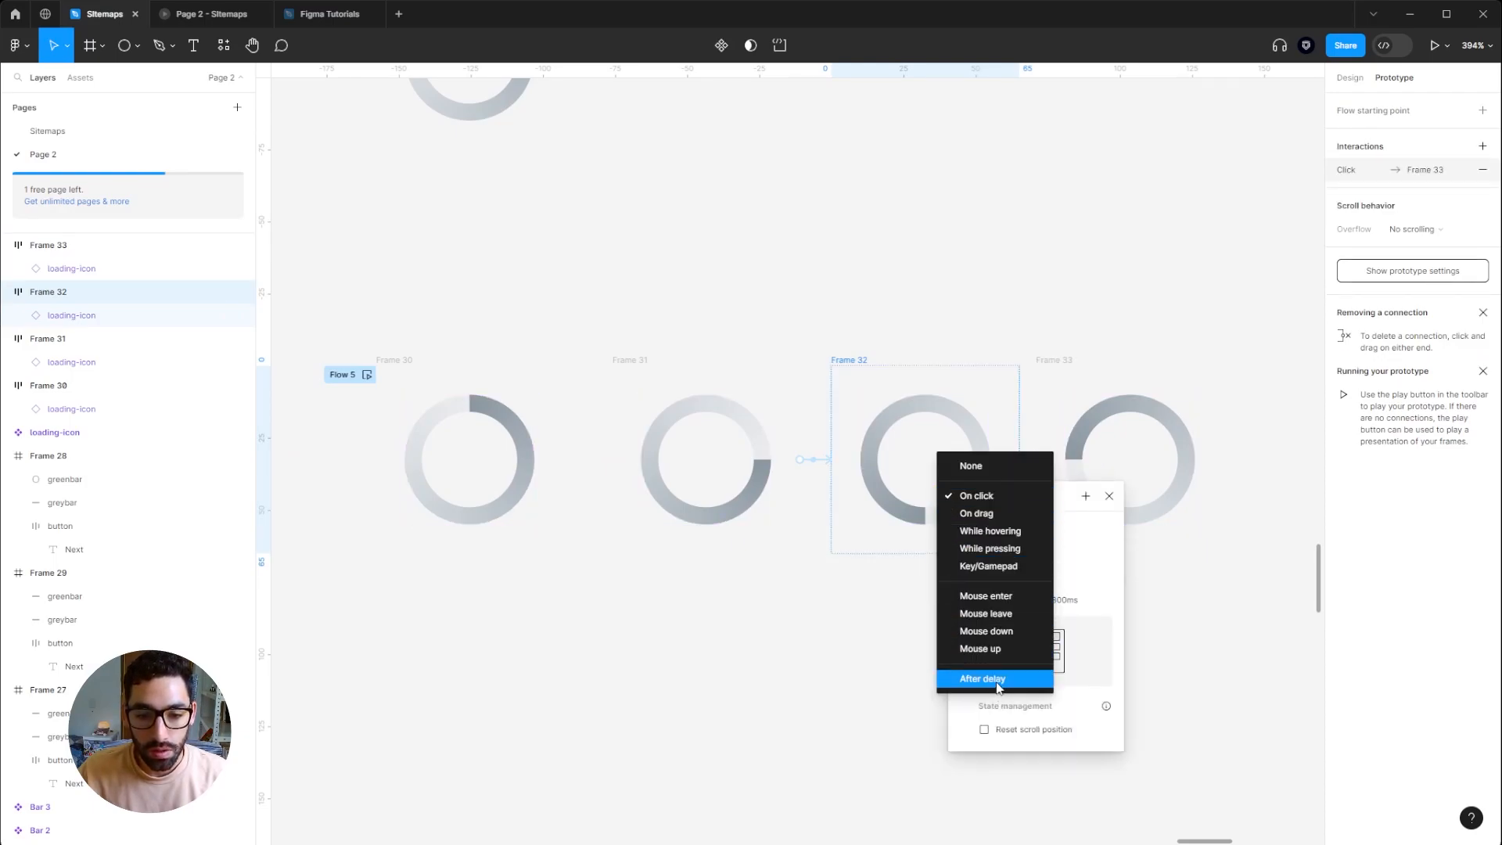
pyautogui.click(982, 679)
pyautogui.click(993, 522)
pyautogui.write('1m')
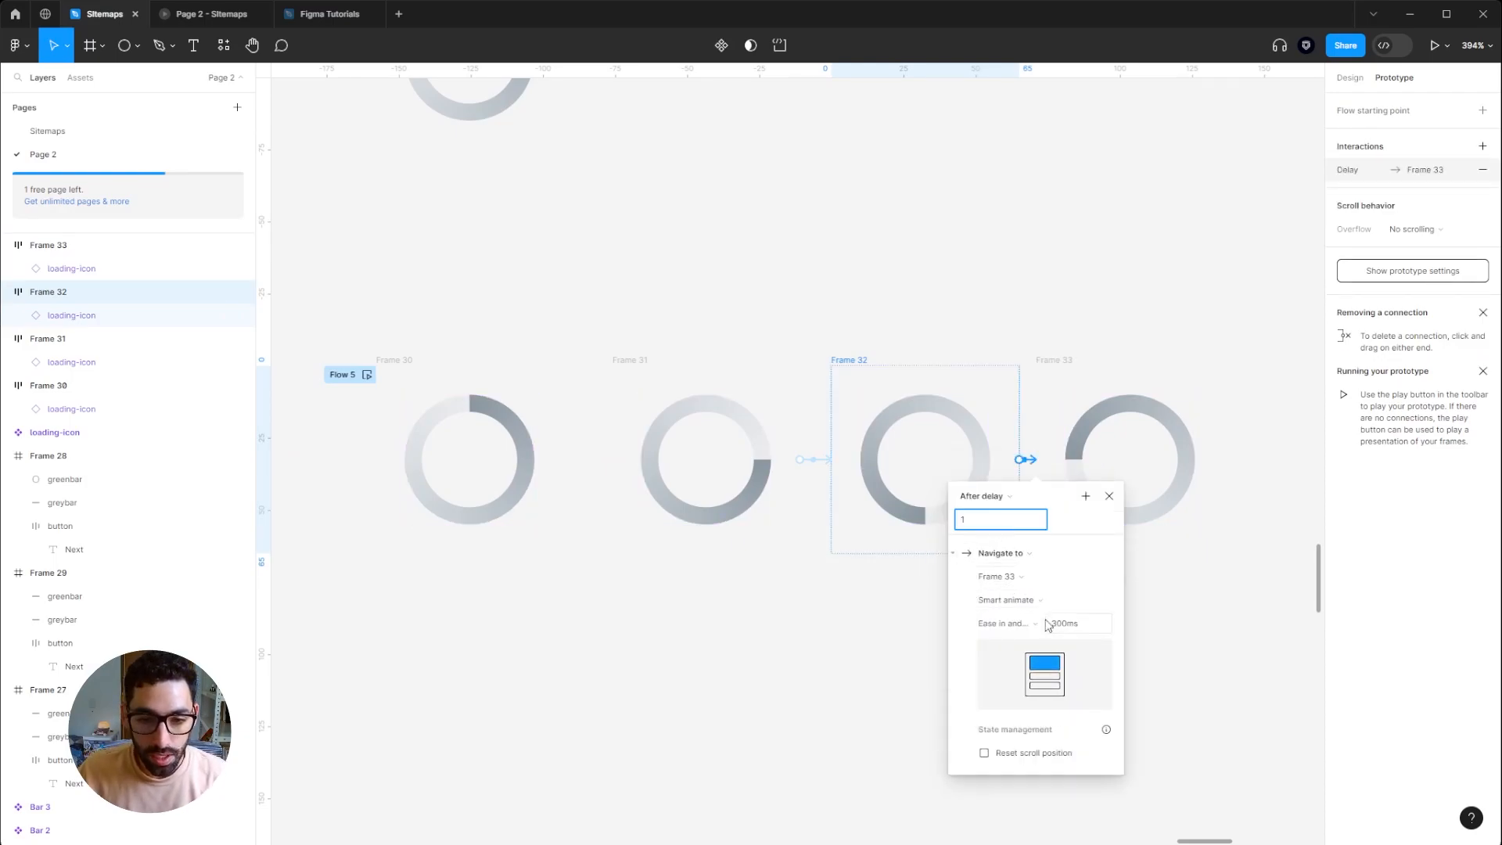
pyautogui.click(1005, 623)
pyautogui.click(1017, 505)
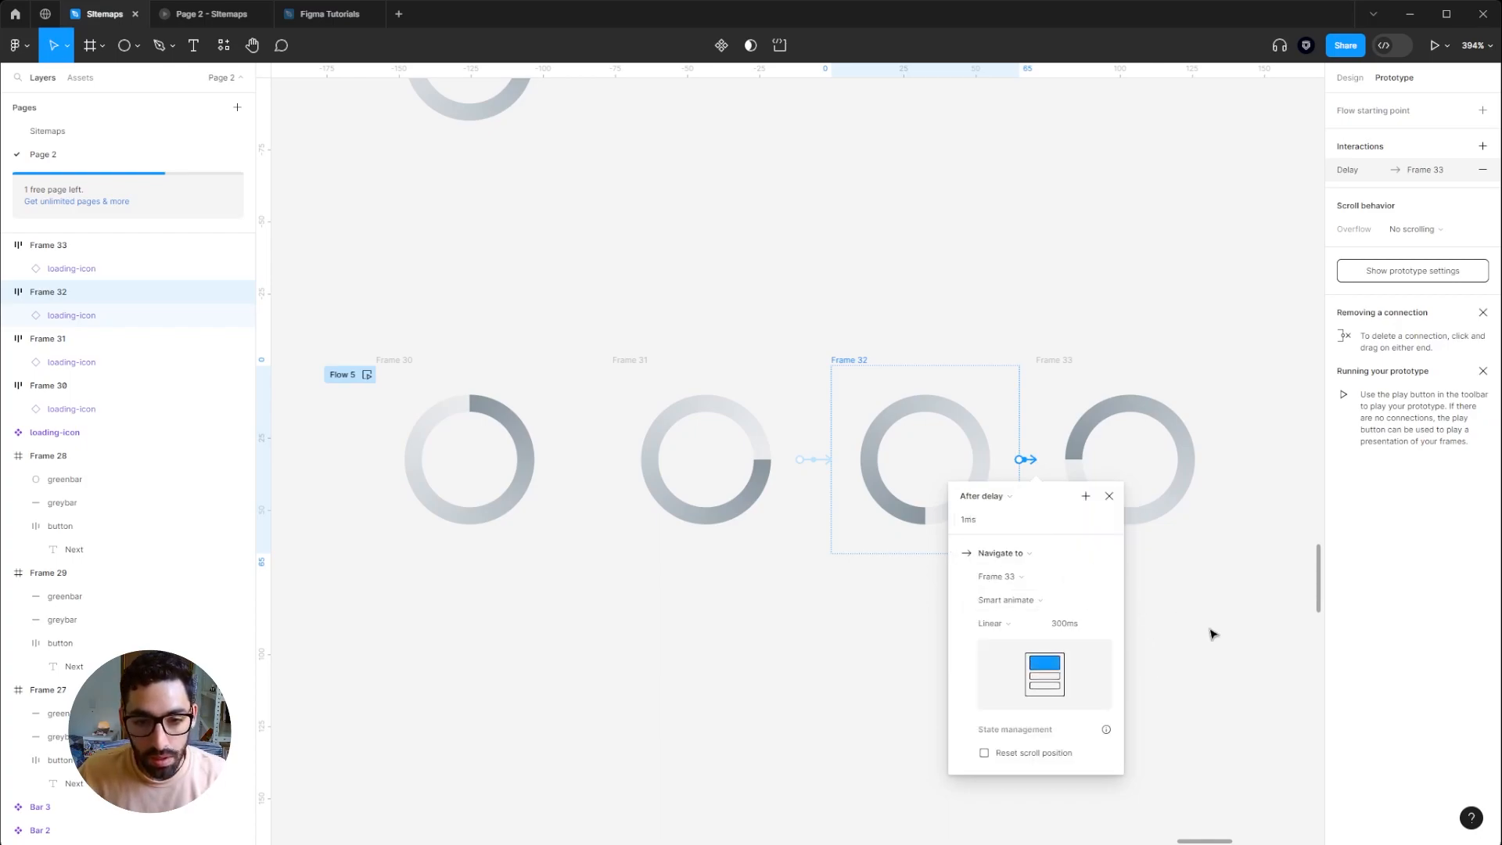
pyautogui.click(1171, 615)
# Step: Connect Frame 33 back to Frame 30 with a Smart animate transition triggered after a 1 ms delay
pyautogui.click(1057, 360)
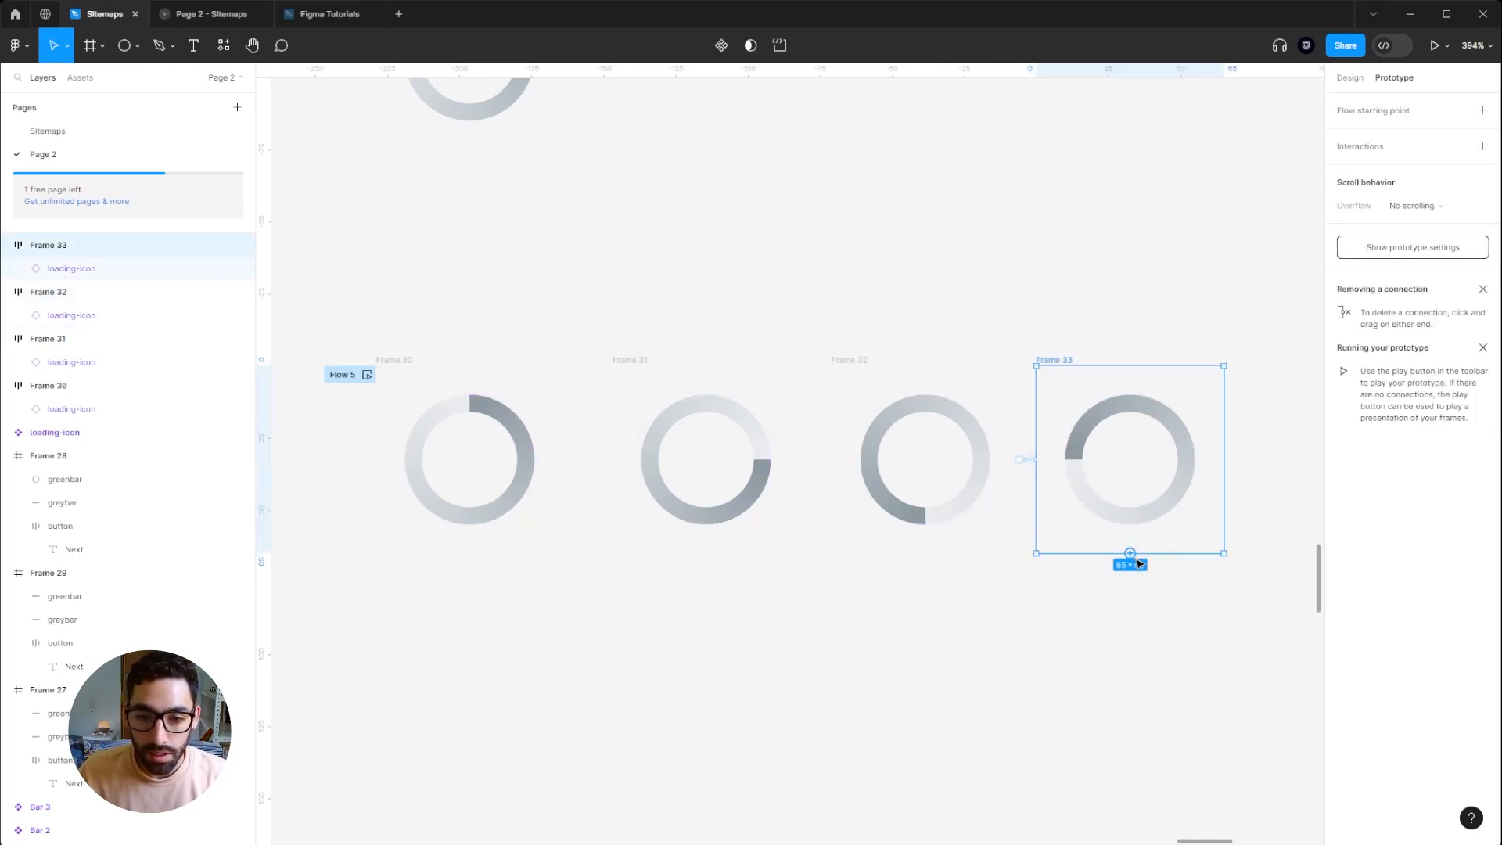
pyautogui.moveTo(1133, 559); pyautogui.dragTo(481, 438)
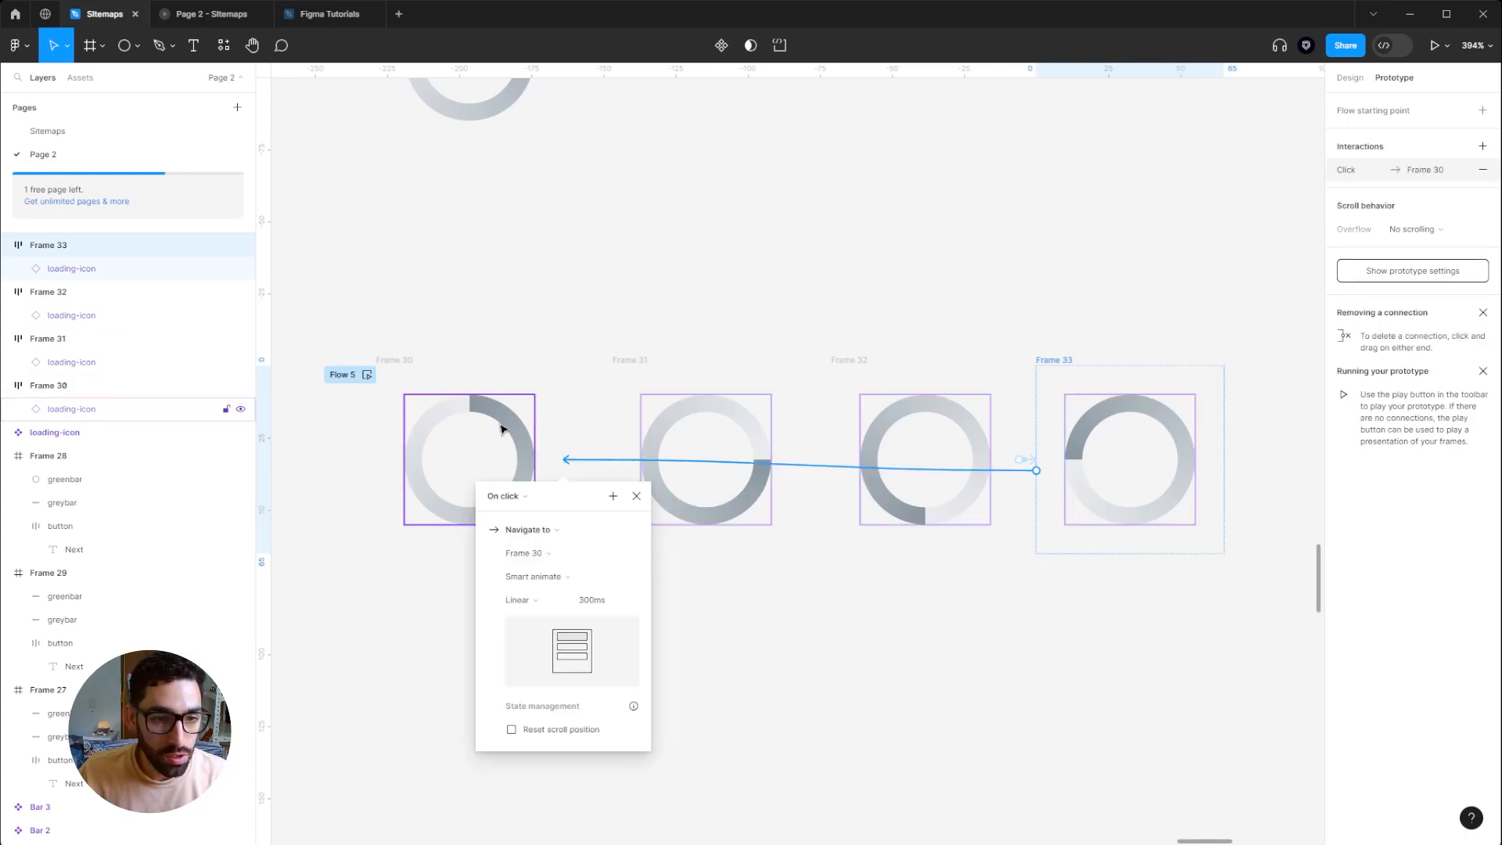
pyautogui.click(504, 496)
pyautogui.click(529, 678)
pyautogui.click(537, 521)
pyautogui.write('1')
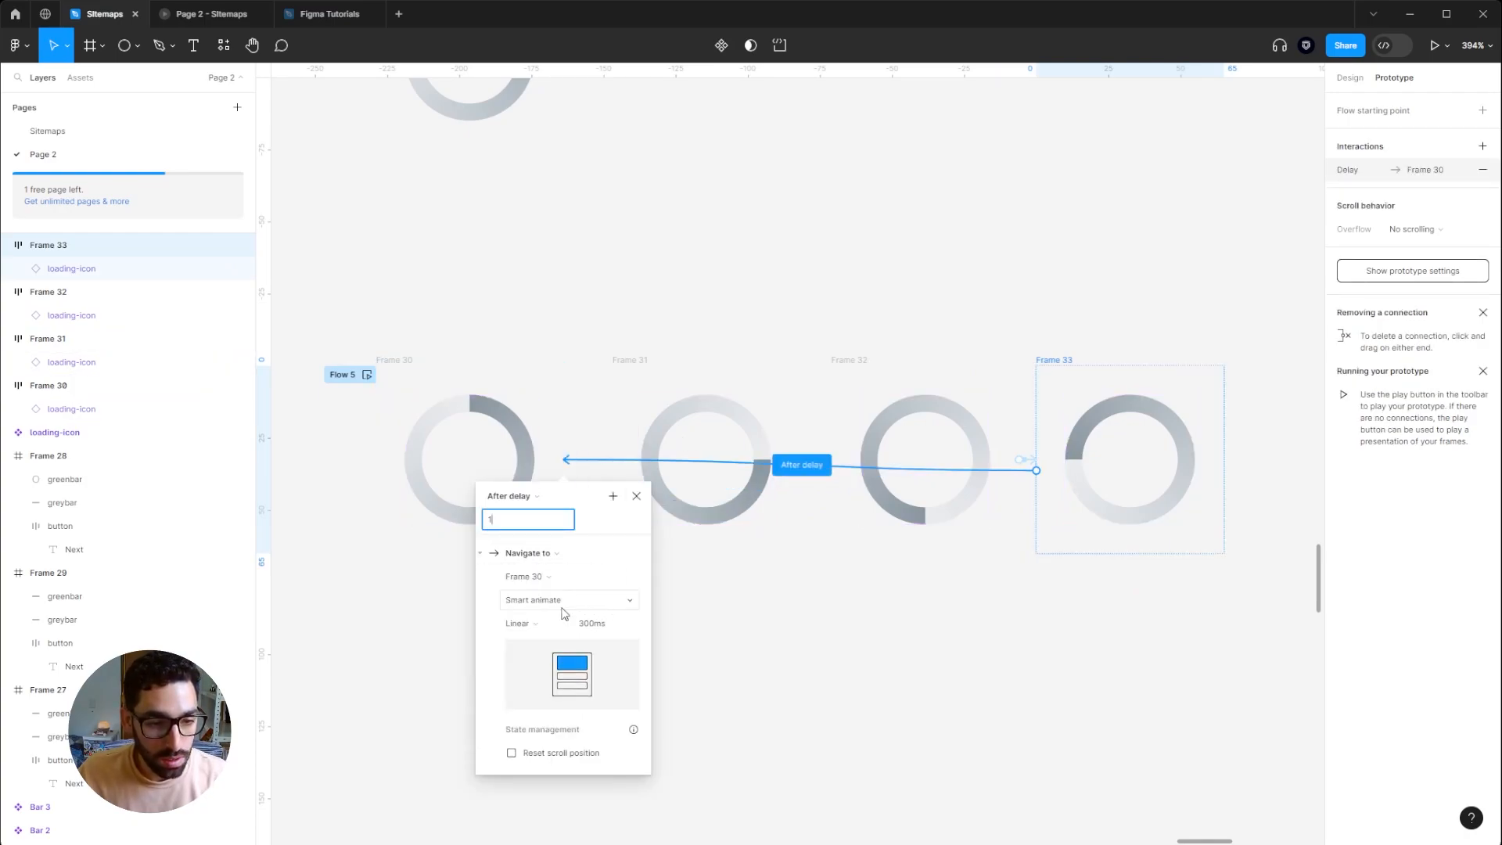
pyautogui.click(867, 700)
# Step: Preview Flow 5 to check the continuous rotation of the loading icon, moving the preview window away from the frames
pyautogui.click(367, 376)
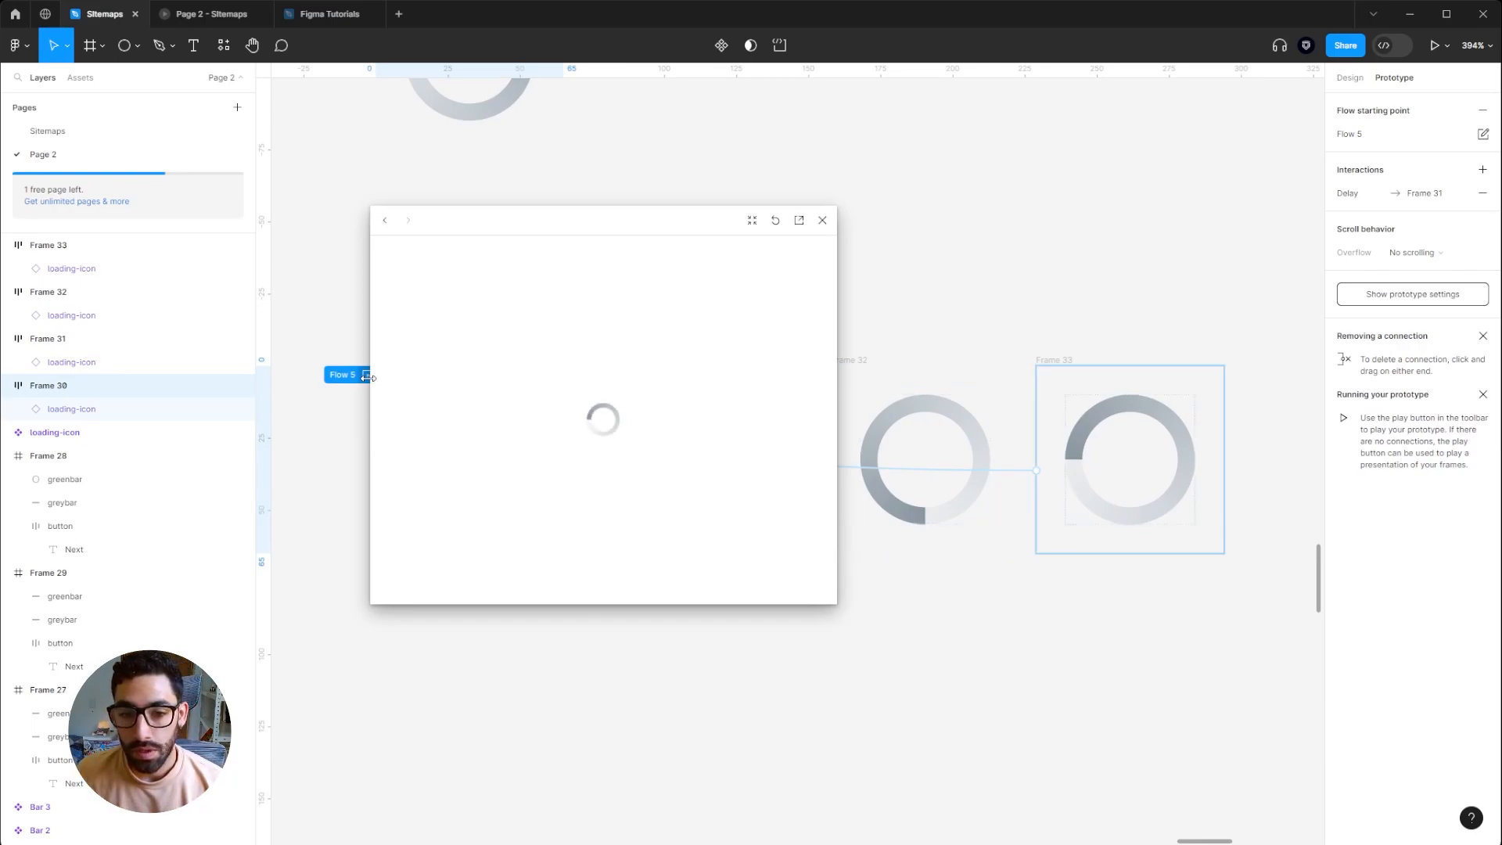
pyautogui.moveTo(659, 217); pyautogui.dragTo(351, 95)
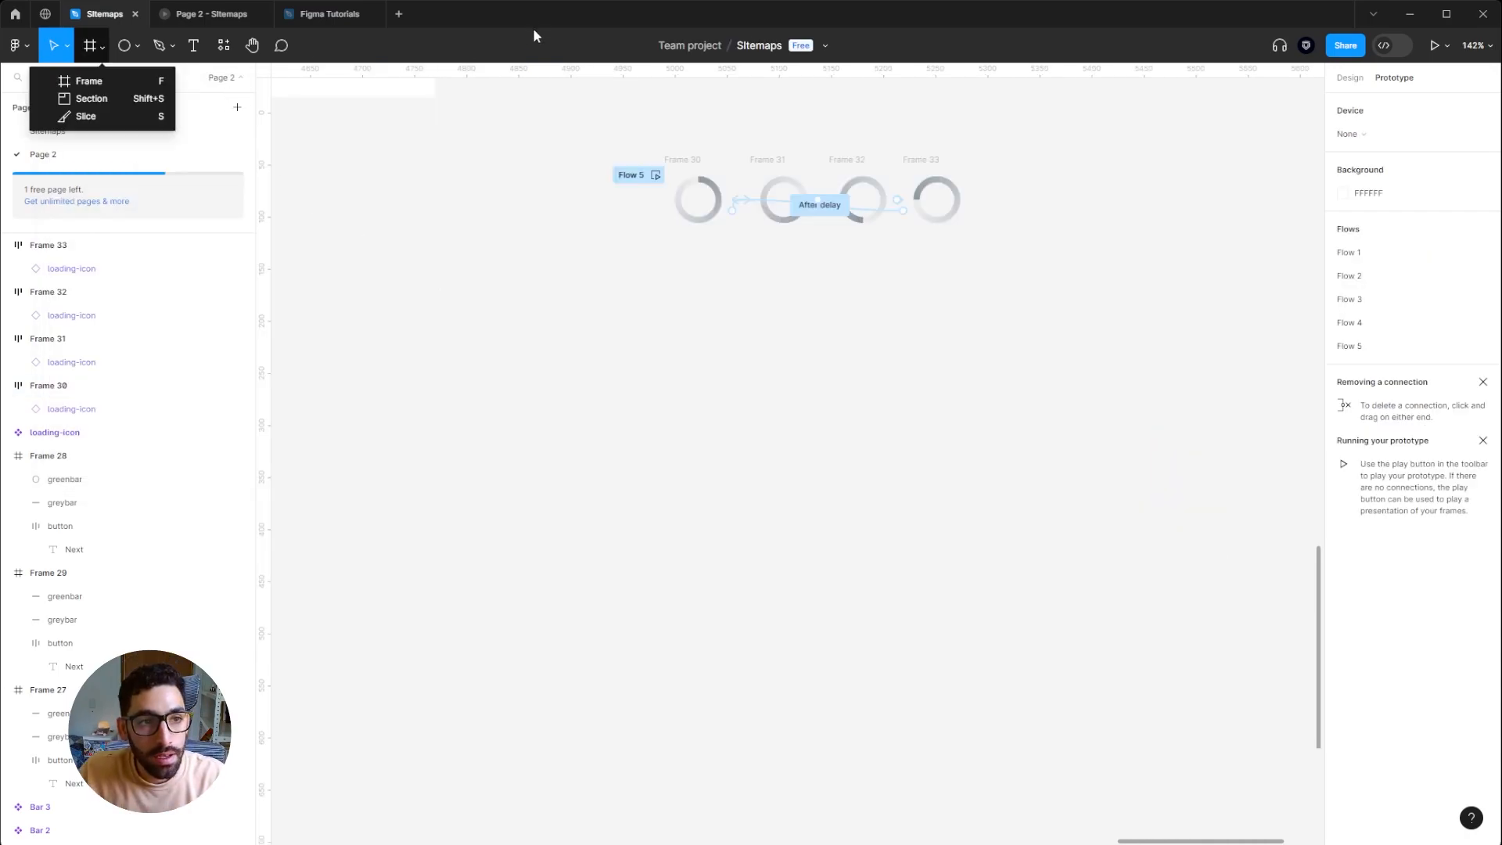
# Step: Draw a large blank landscape frame below the four loading-icon frames
pyautogui.click(93, 86)
pyautogui.moveTo(591, 359); pyautogui.dragTo(1025, 673)
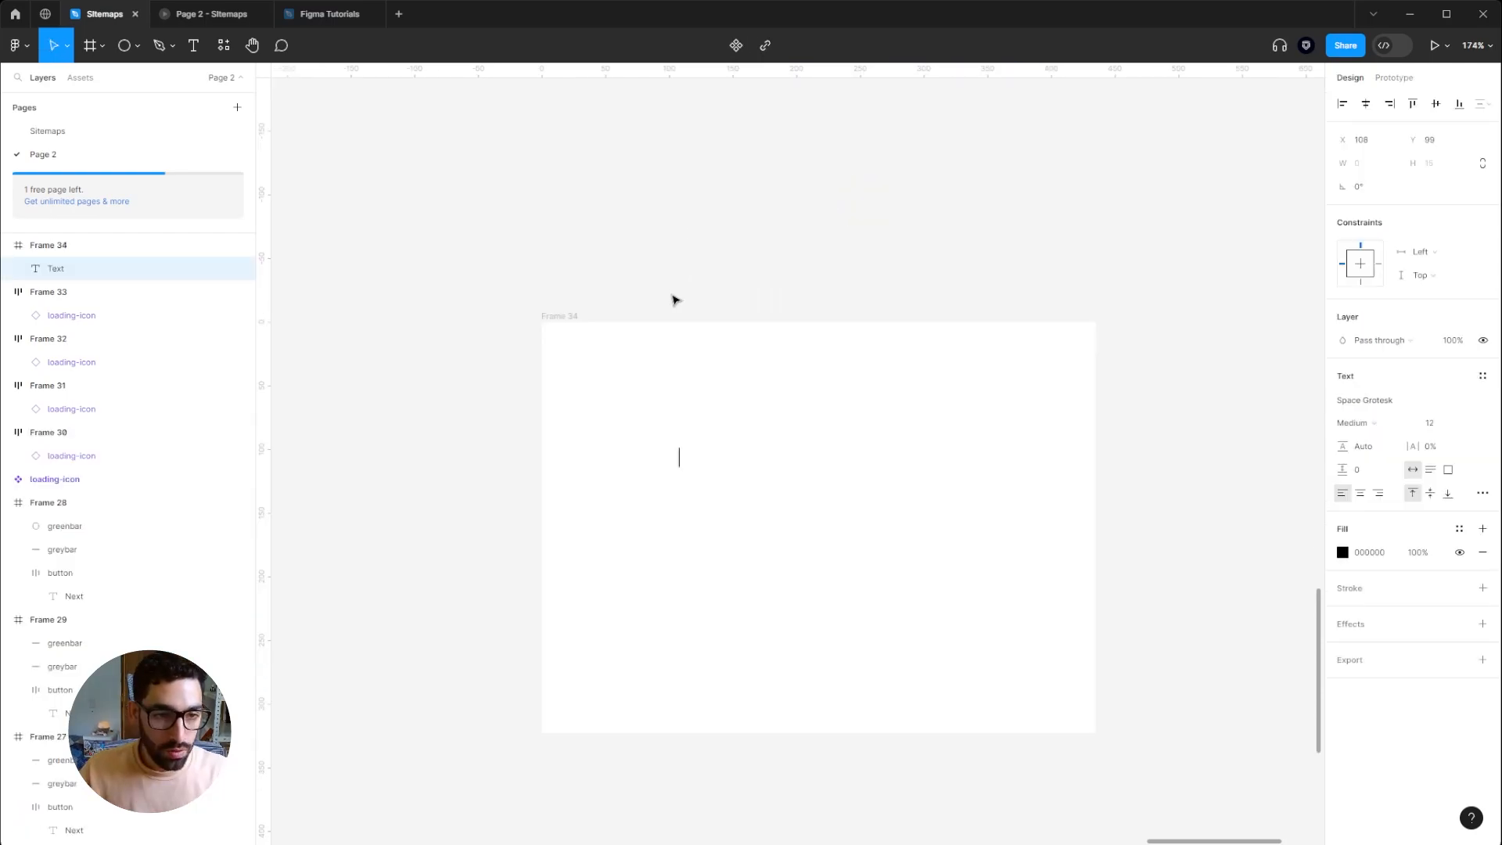
pyautogui.click(676, 300)
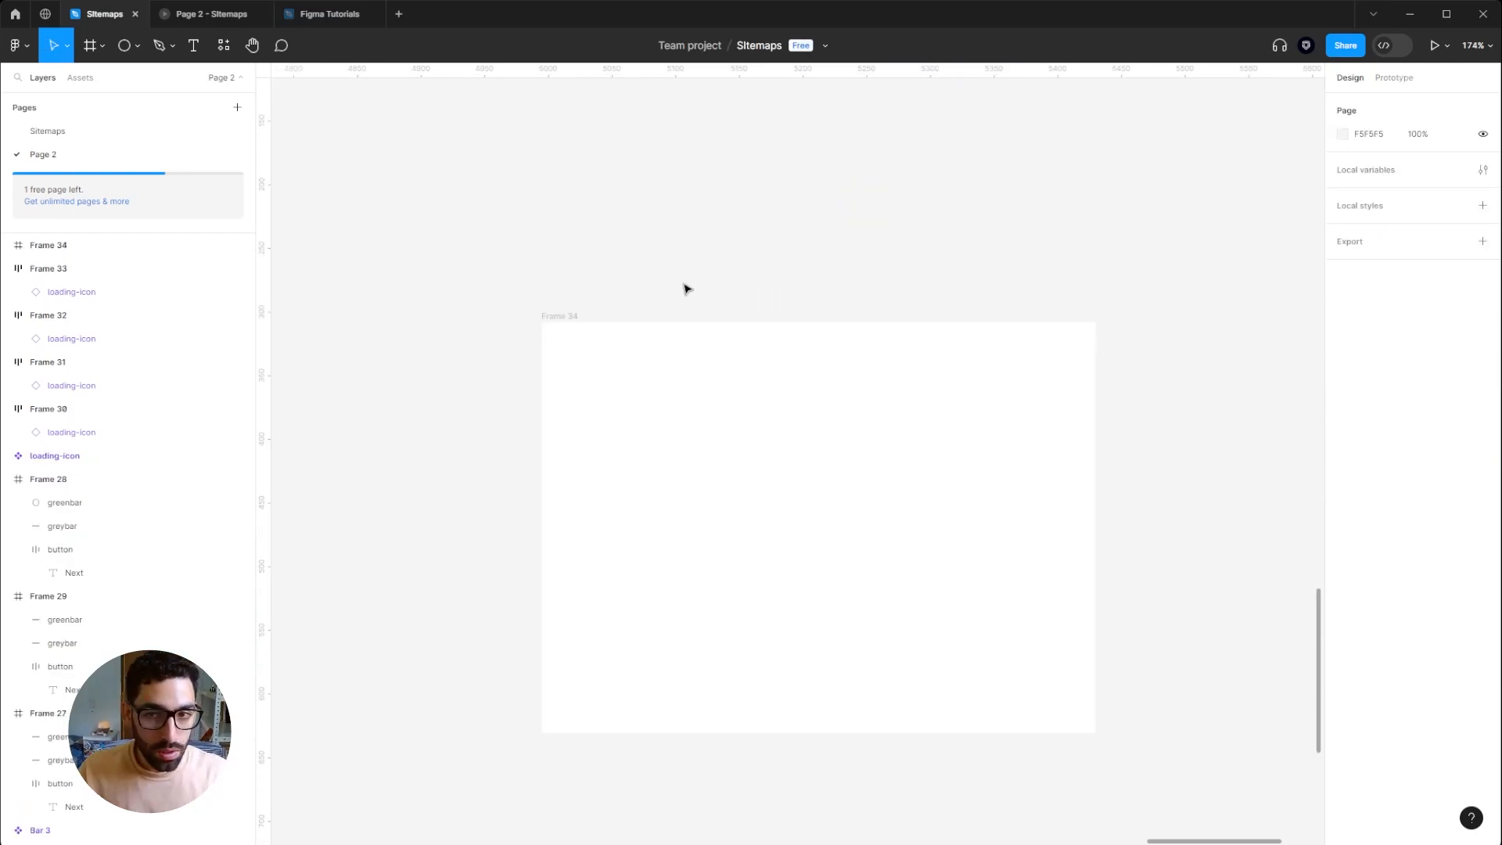
# Step: Add the text "Tooltip" inside Frame 34
pyautogui.click(560, 317)
pyautogui.press('t')
pyautogui.click(718, 508)
pyautogui.write('Tooltip')
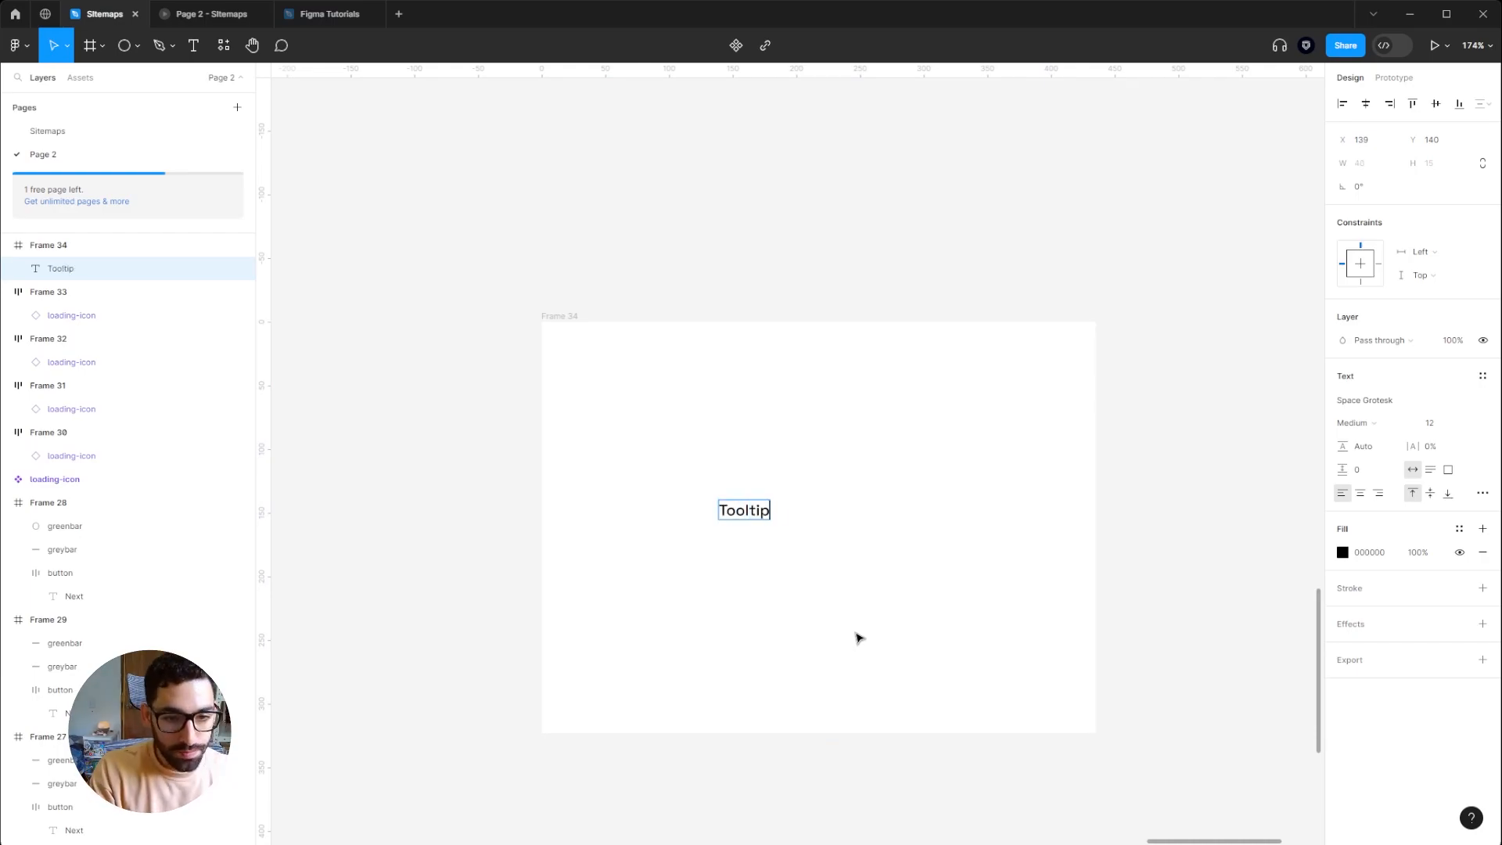
pyautogui.press('Escape')
# Step: Insert an Iconify information icon beside the Tooltip text at 15 × 15 and colour it green 1DC702
pyautogui.rightClick(358, 444)
pyautogui.write('informat')
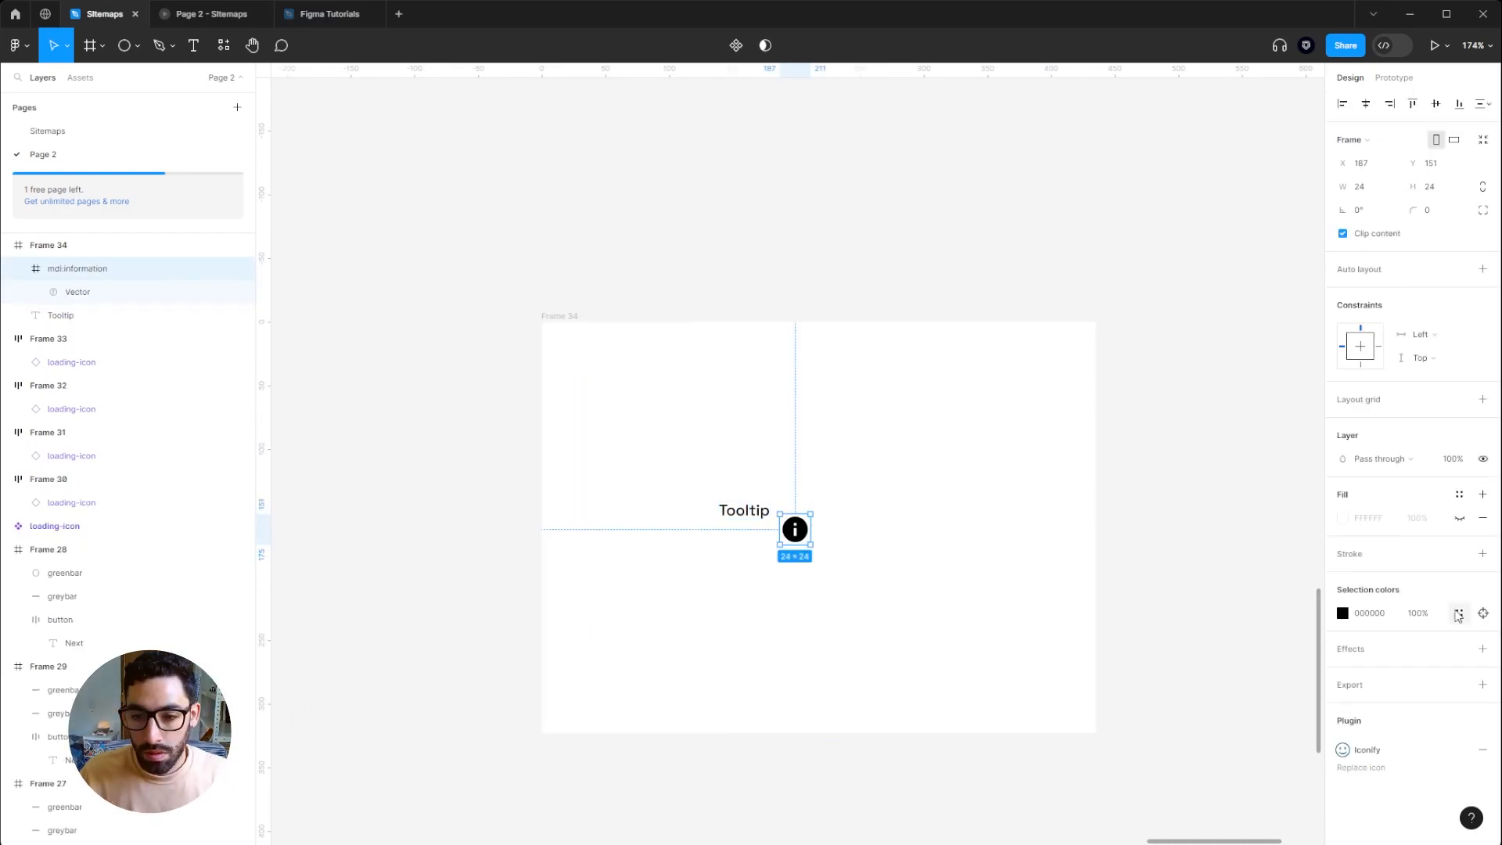
pyautogui.click(1342, 613)
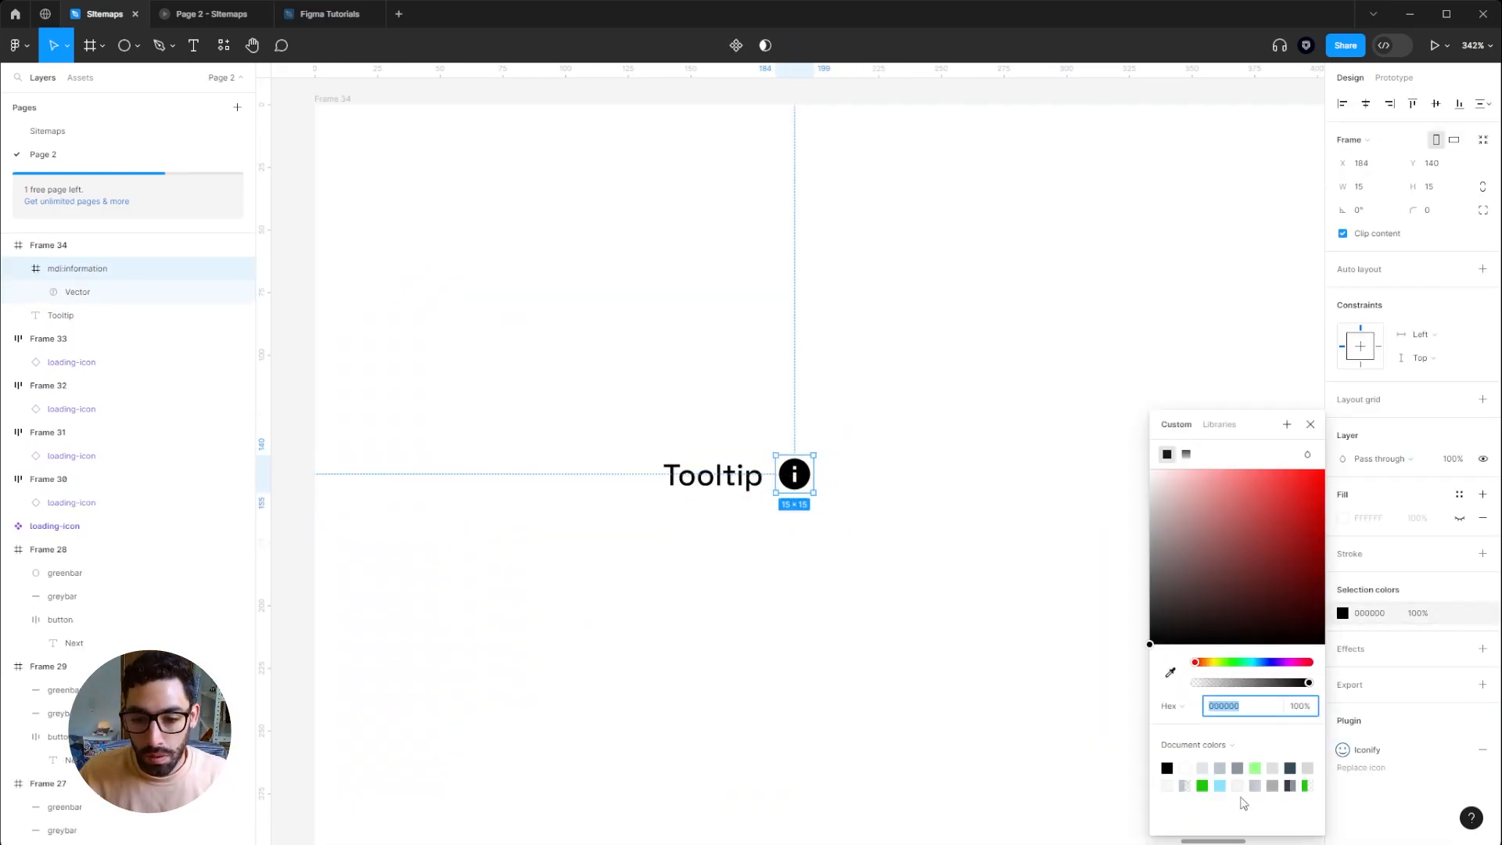
pyautogui.click(1202, 785)
# Step: Wrap the Tooltip text and information icon in a horizontal auto layout with a gap of 4 and shift the group left in Frame 34
pyautogui.hotkey('shift', 'a')
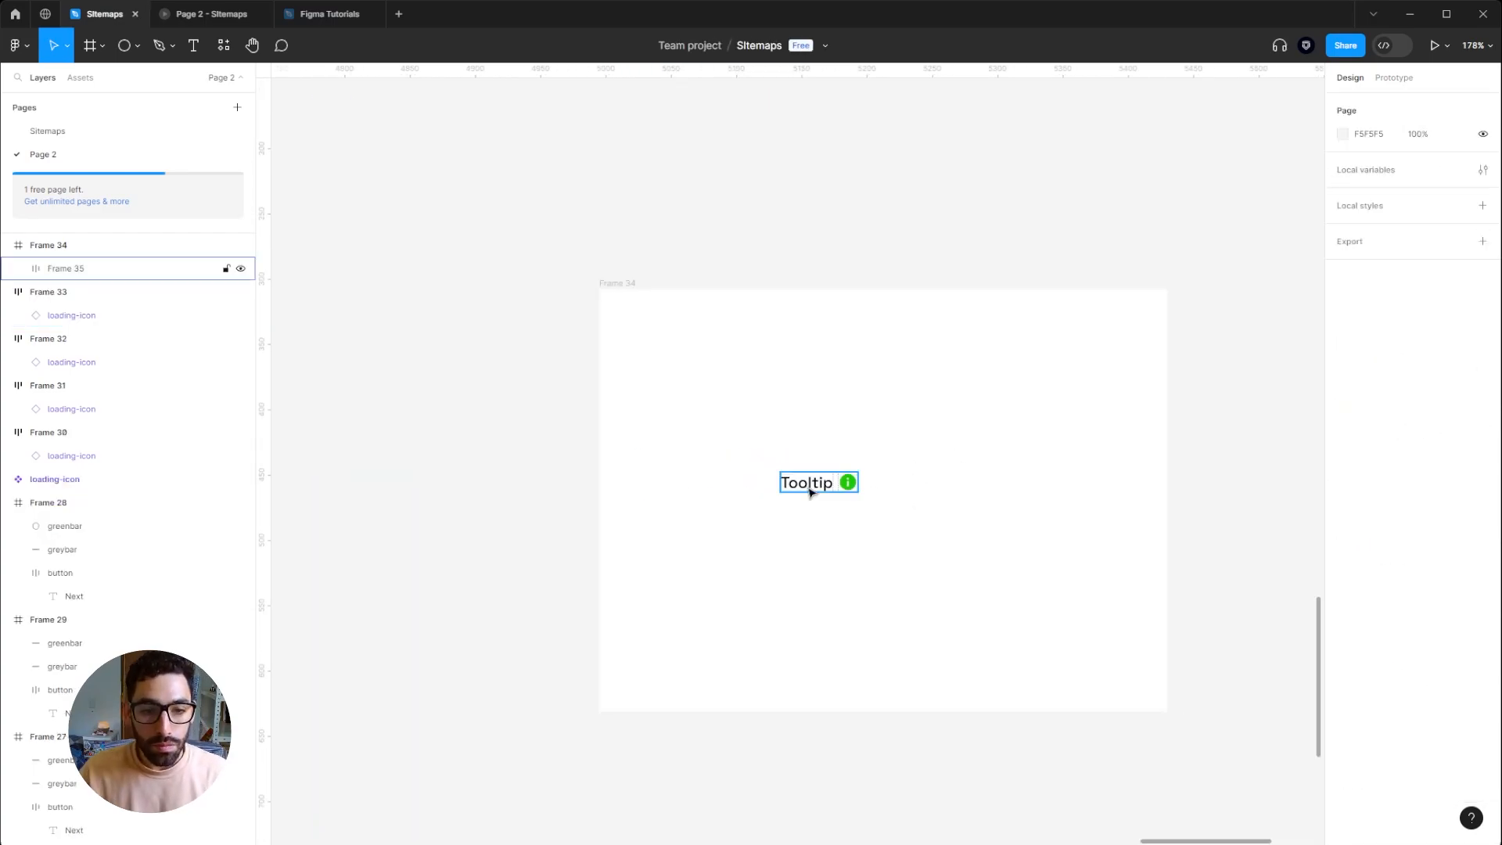
pyautogui.click(813, 511)
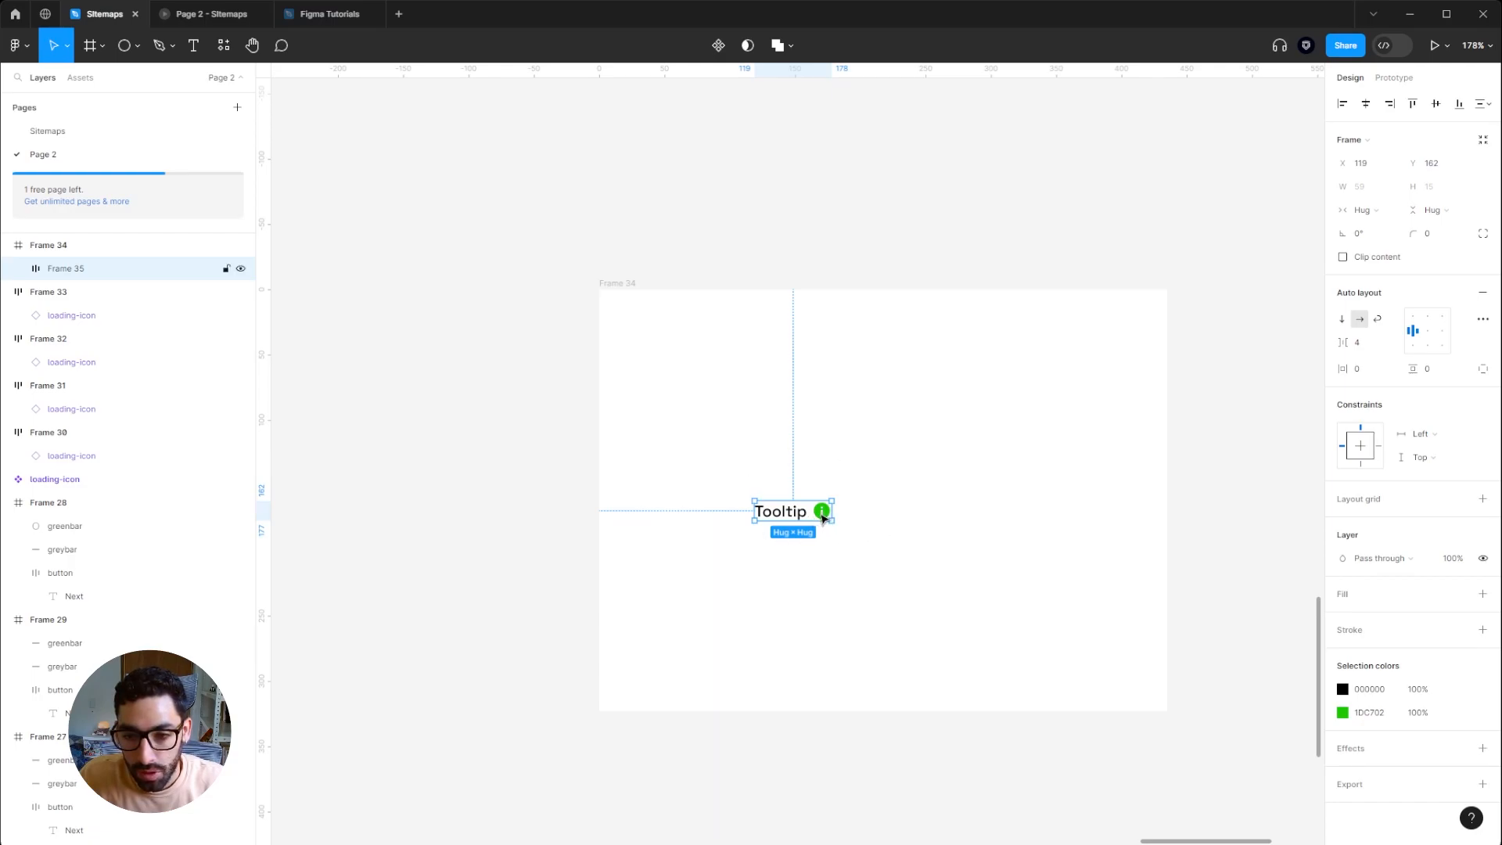
pyautogui.click(893, 526)
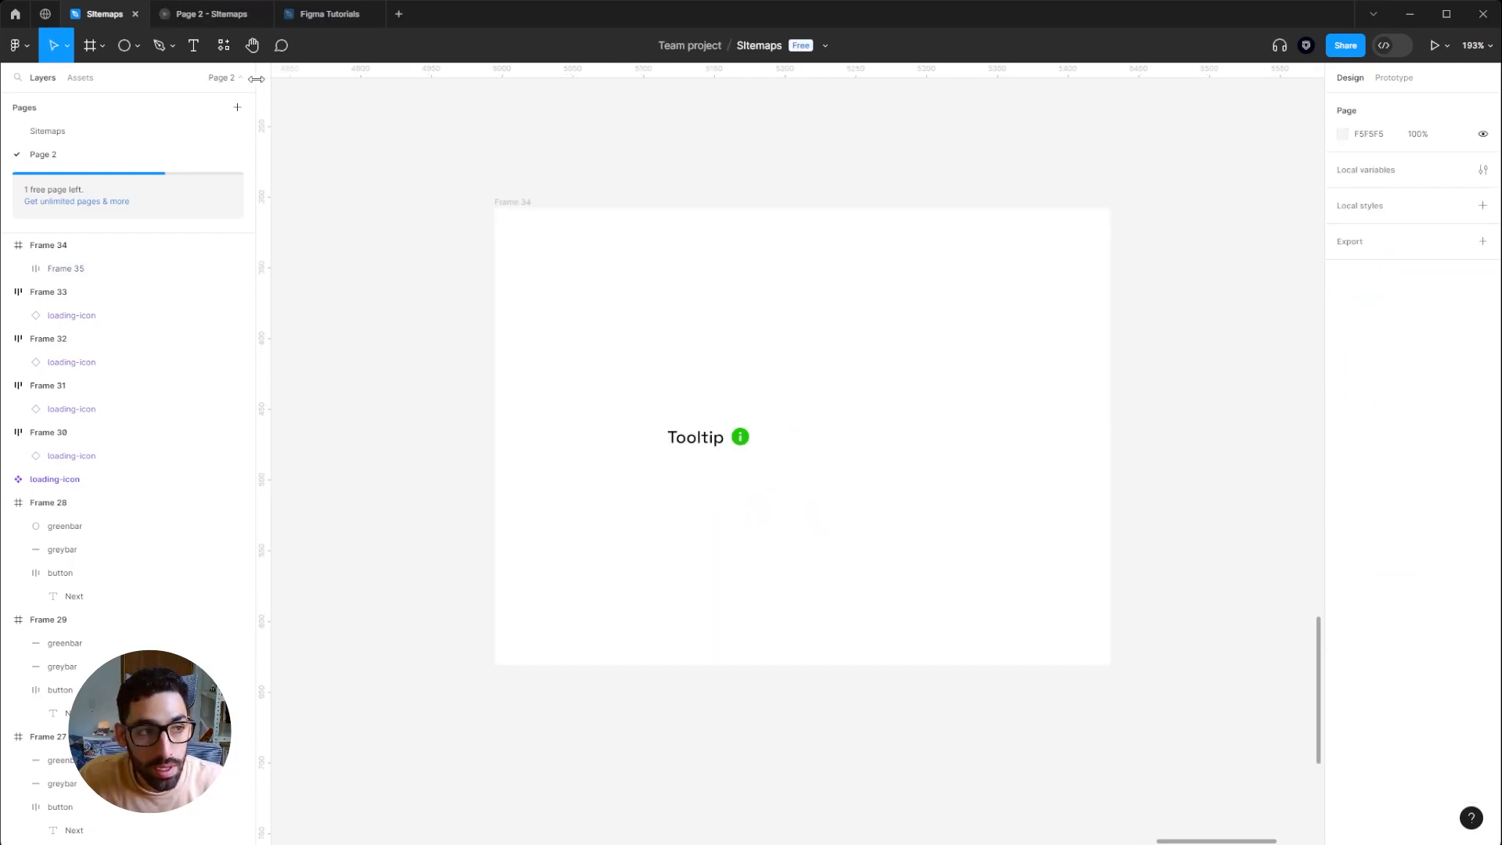
# Step: Duplicate the Tooltip text to the right of Frame 34 and add the description "Lorem ipsum dolor sit amet consectetur." beneath it
pyautogui.moveTo(703, 221); pyautogui.dragTo(646, 368)
pyautogui.moveTo(652, 585); pyautogui.dragTo(1167, 587)
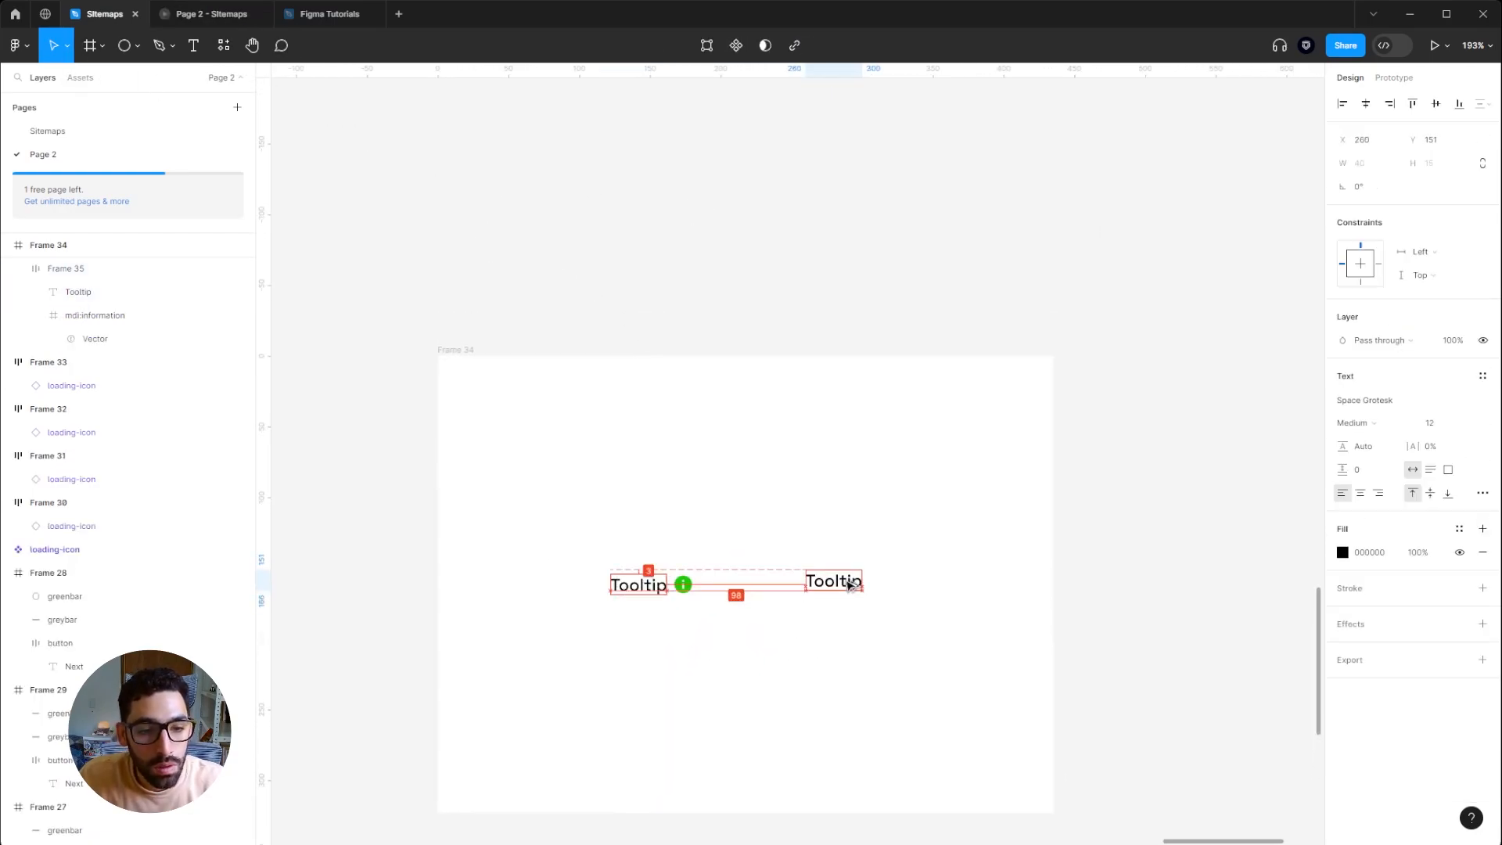
pyautogui.moveTo(1214, 586); pyautogui.dragTo(1015, 543)
pyautogui.moveTo(945, 528); pyautogui.dragTo(945, 563)
pyautogui.moveTo(955, 569); pyautogui.dragTo(1045, 618)
pyautogui.doubleClick(942, 562)
pyautogui.rightClick(1132, 511)
pyautogui.moveTo(1165, 636)
pyautogui.click(1398, 727)
# Step: Stack the tooltip heading and description in a vertical auto layout frame
pyautogui.click(1430, 328)
pyautogui.write('6')
pyautogui.press('Return')
pyautogui.hotkey('shift', 'a')
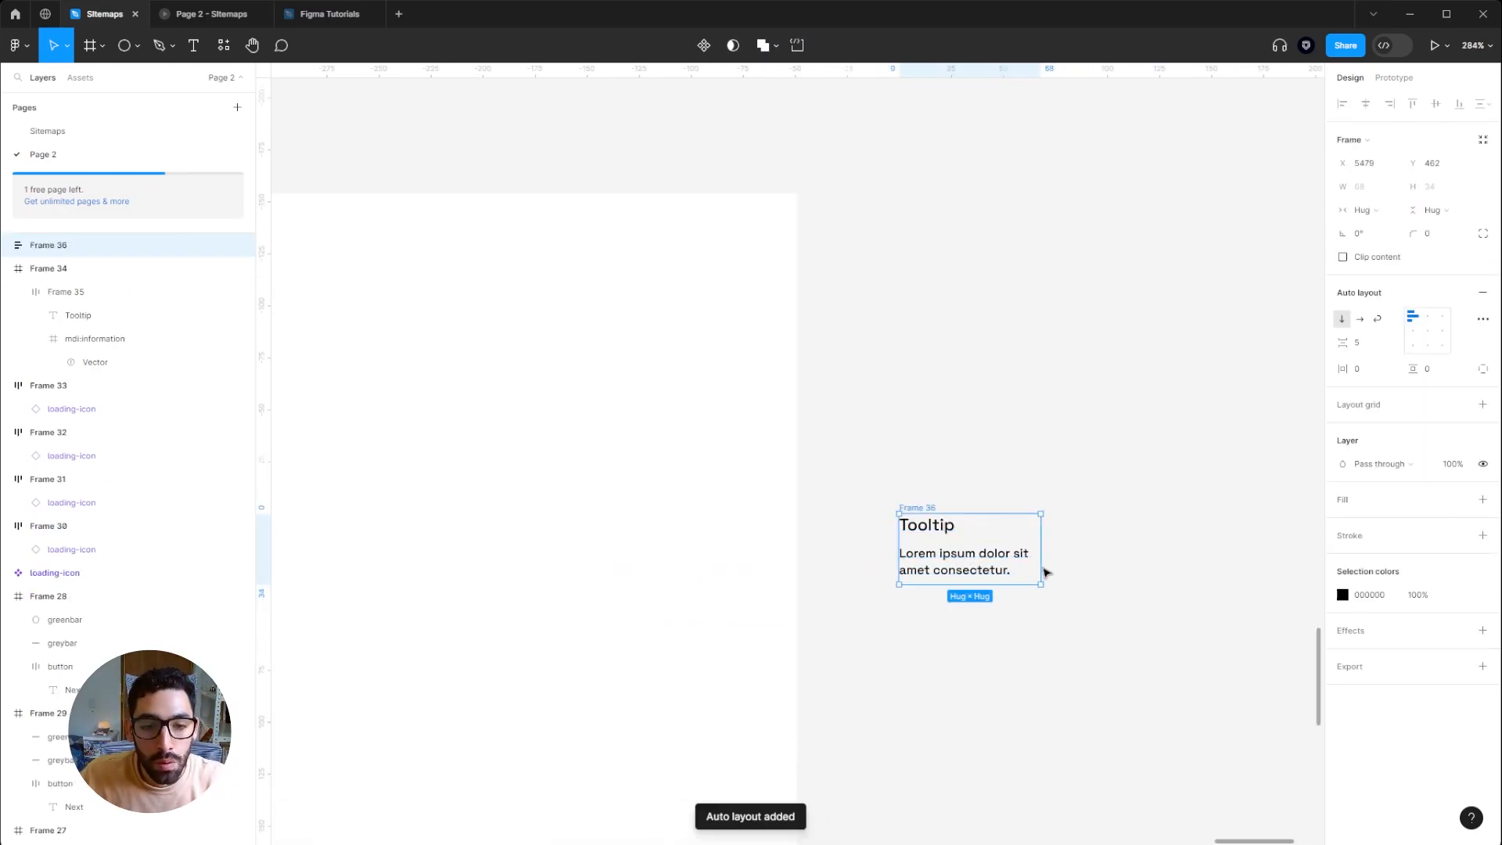
# Step: Fill the tooltip card with dark green 0D5201 and white text, using a gap of 4 and padding of 6
pyautogui.click(1342, 523)
pyautogui.click(1307, 768)
pyautogui.click(1342, 618)
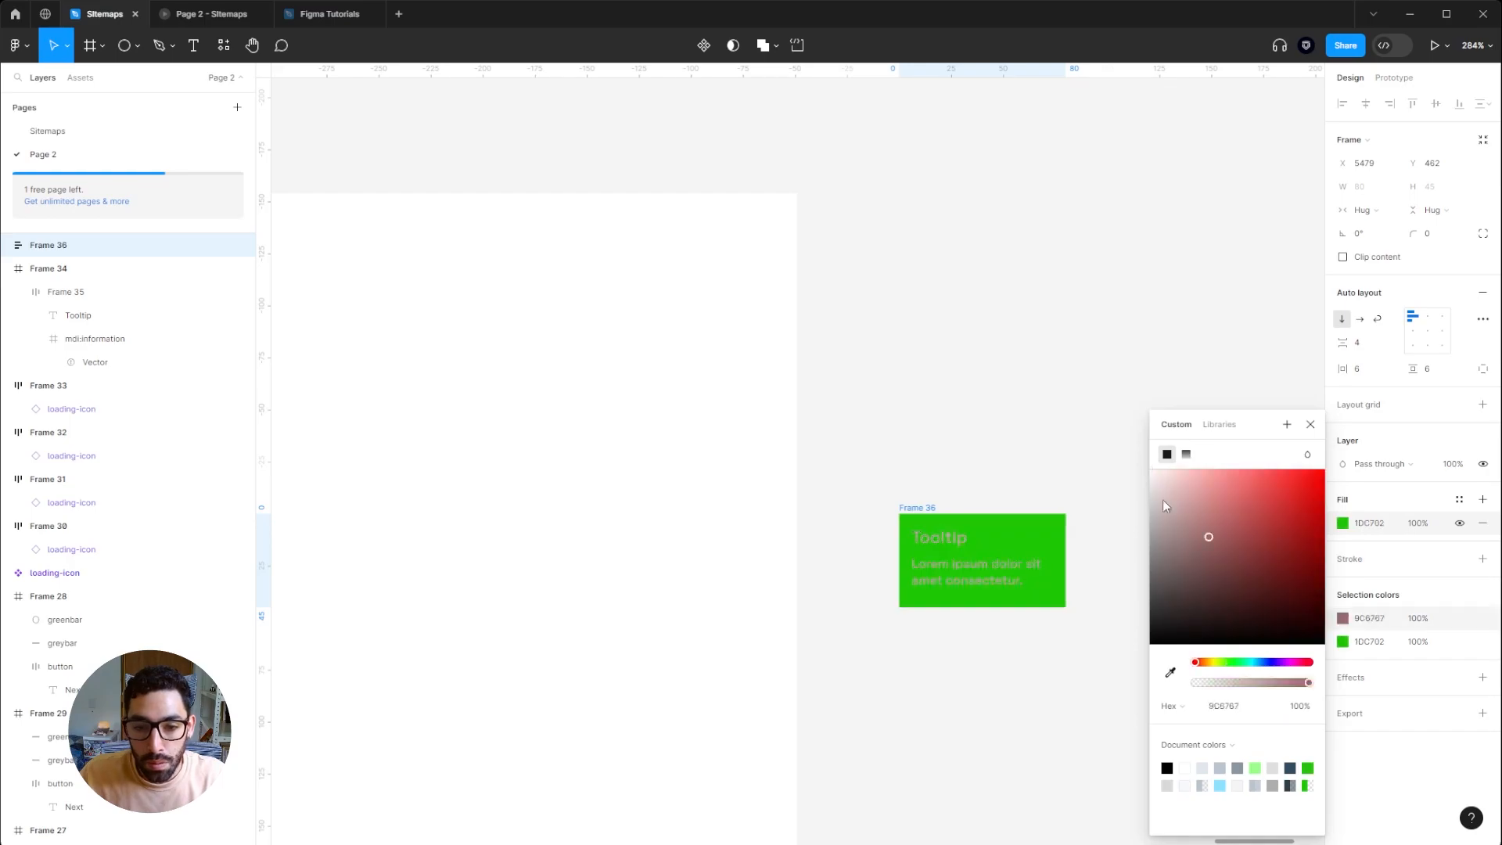
pyautogui.click(1342, 522)
# Step: Draw a small left-pointing triangle in 0D5201 at the card's left edge and join it to the card with a horizontal auto layout
pyautogui.moveTo(972, 384); pyautogui.dragTo(1038, 298)
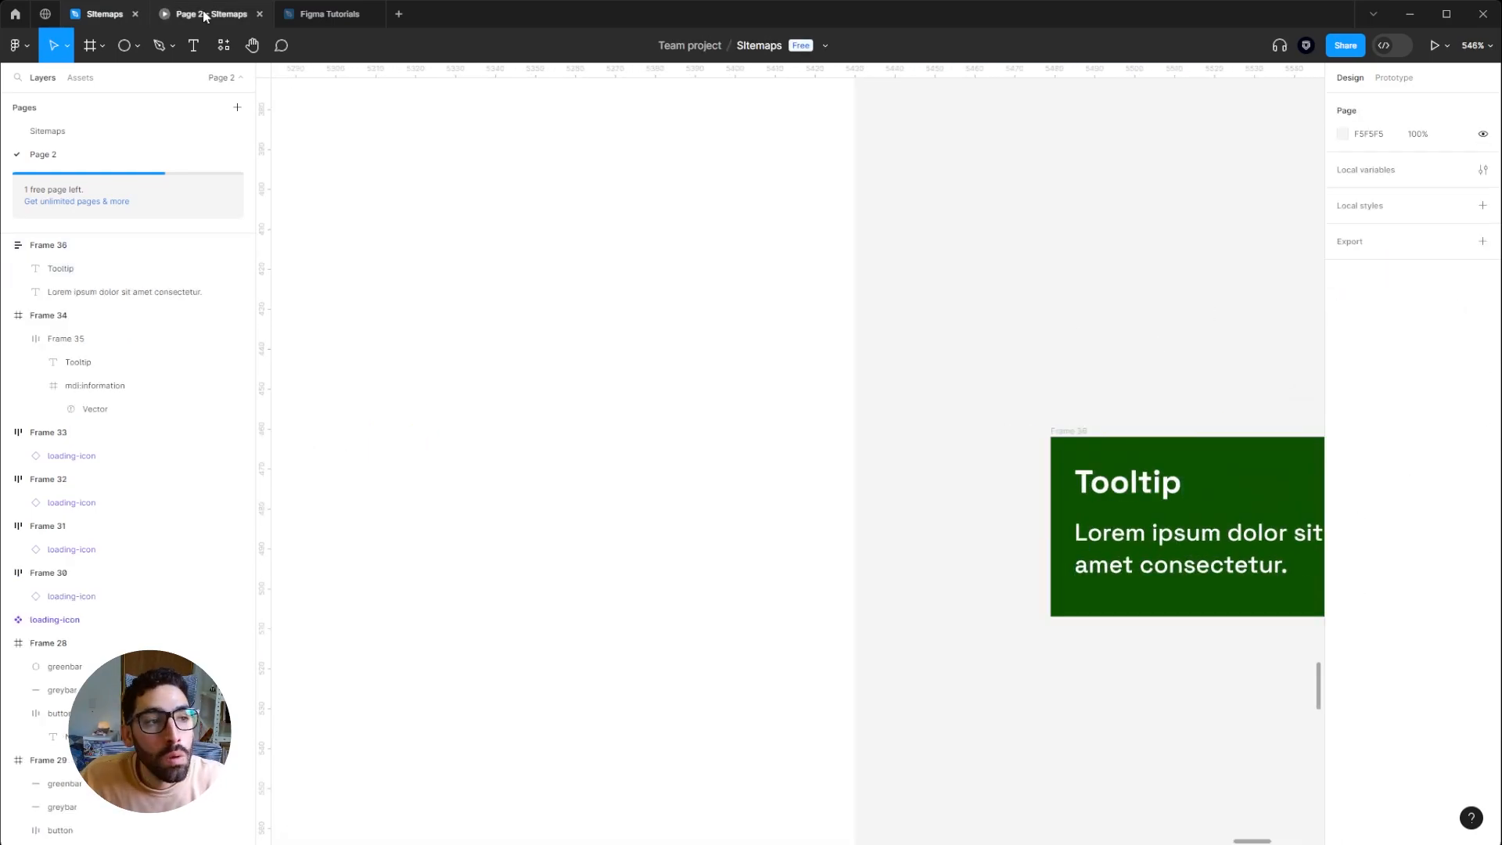
pyautogui.click(129, 48)
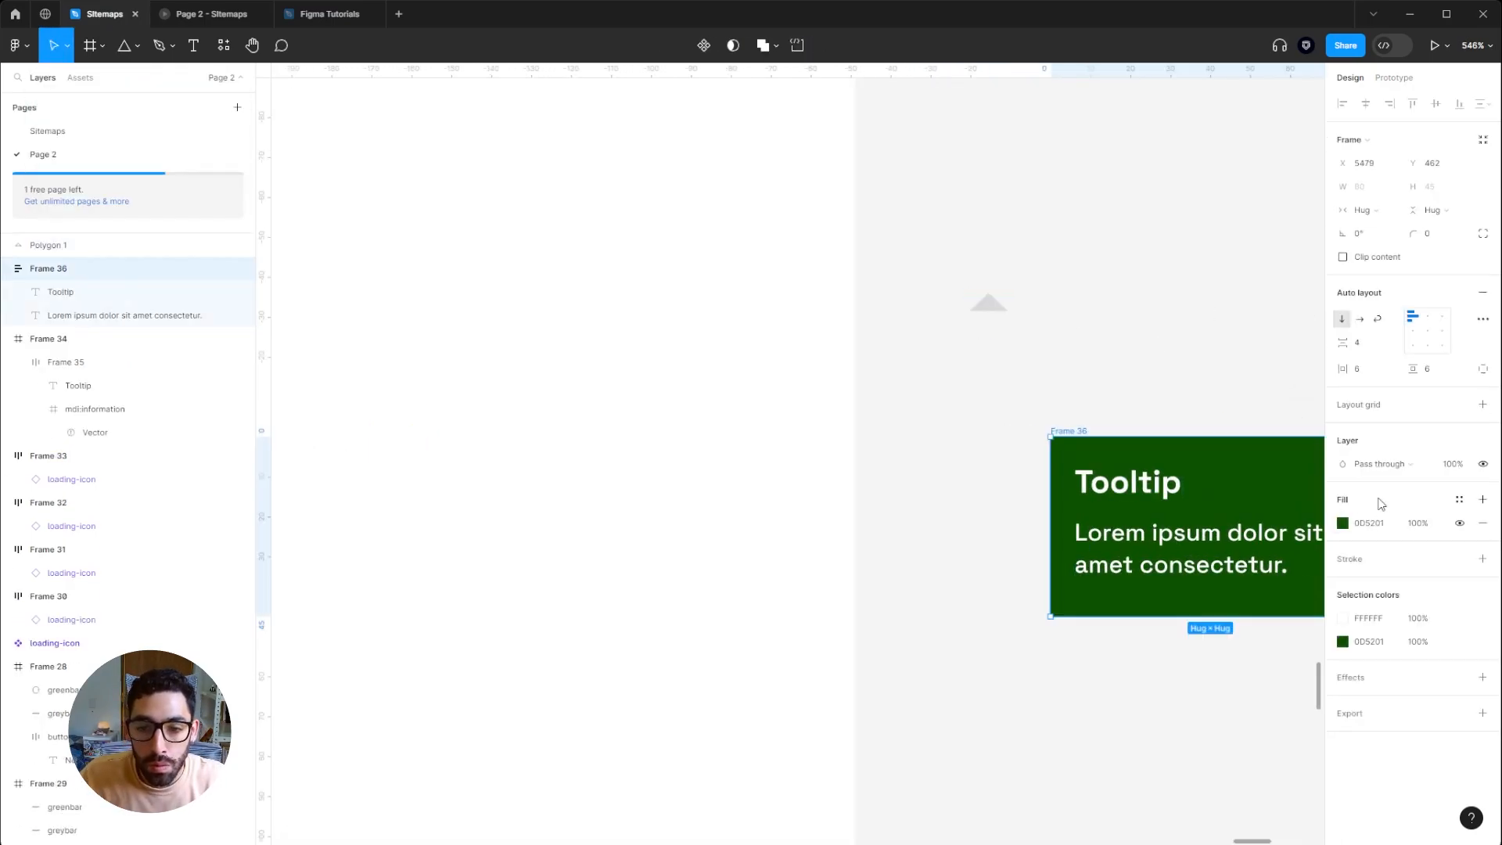
pyautogui.hotkey('shift', 'a')
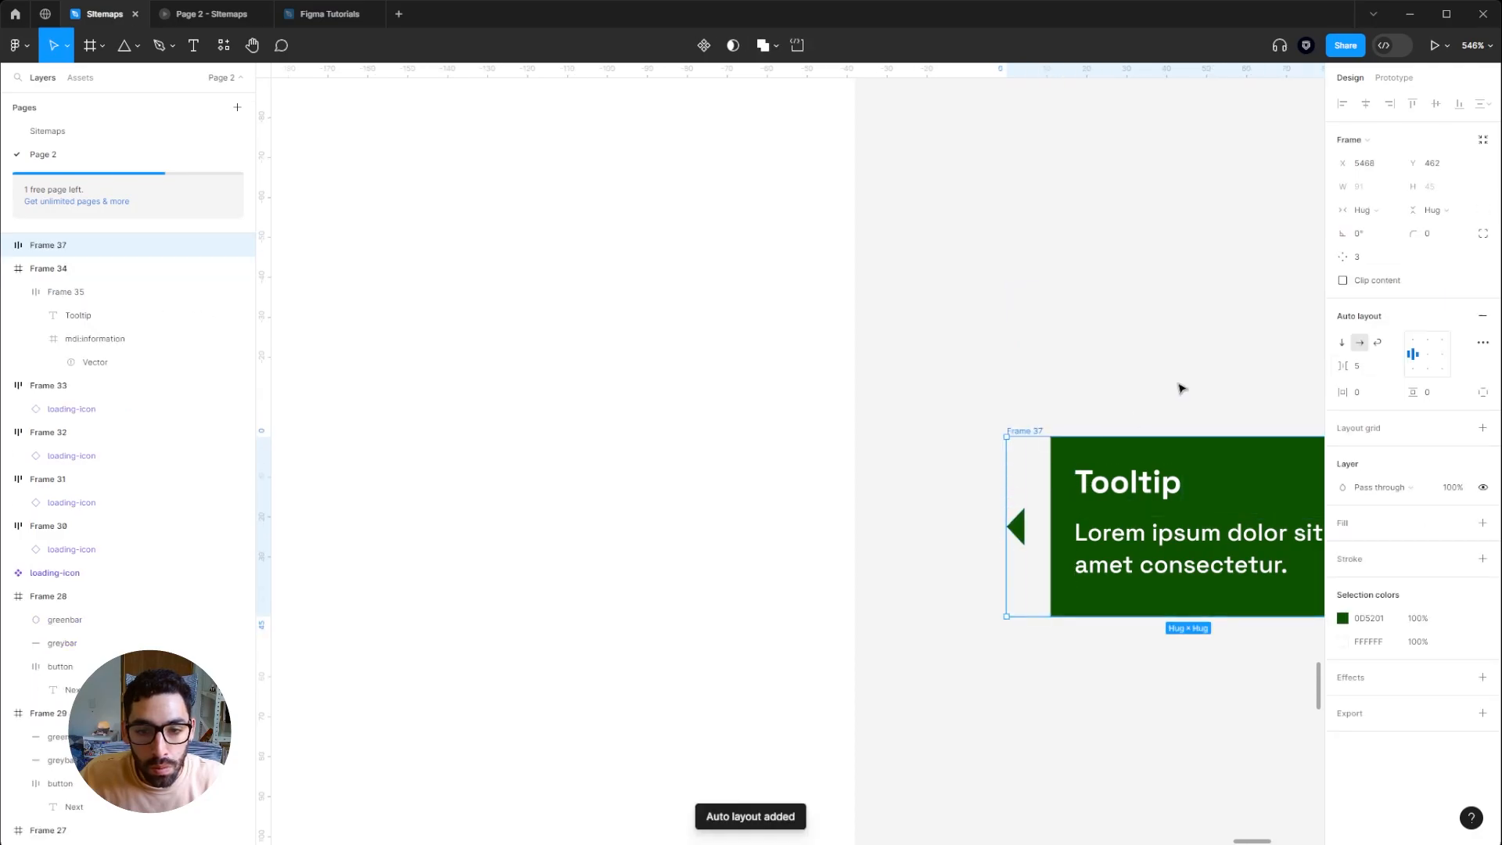
pyautogui.scroll(-5, 1189, 329)
pyautogui.click(1187, 235)
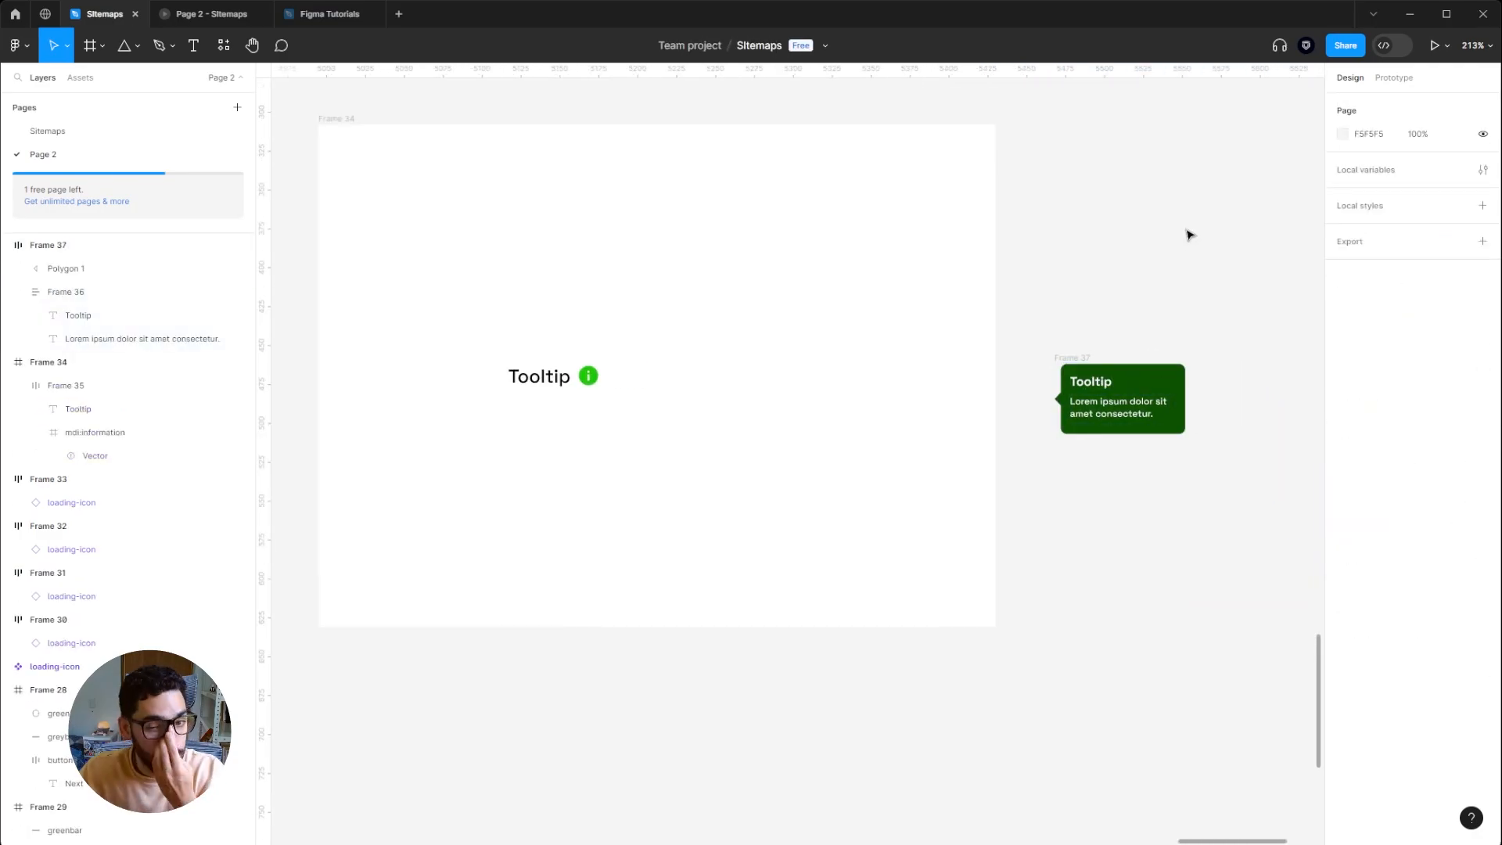
# Step: Shrink Frame 34 to 290 × 153 around the Tooltip label and centre the label vertically in it
pyautogui.click(1072, 358)
pyautogui.scroll(2, 1141, 342)
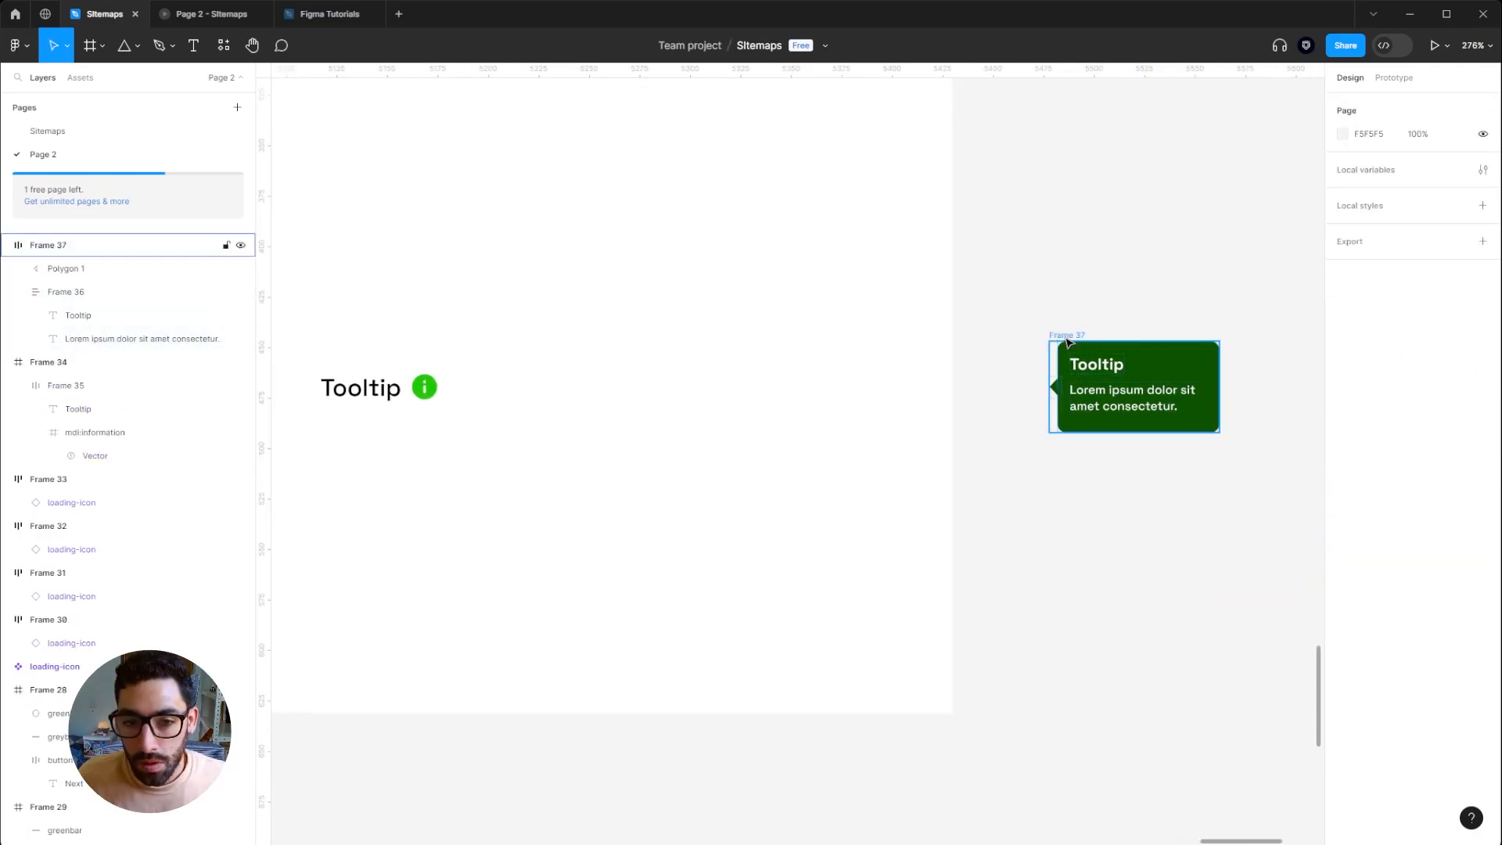
pyautogui.click(1066, 336)
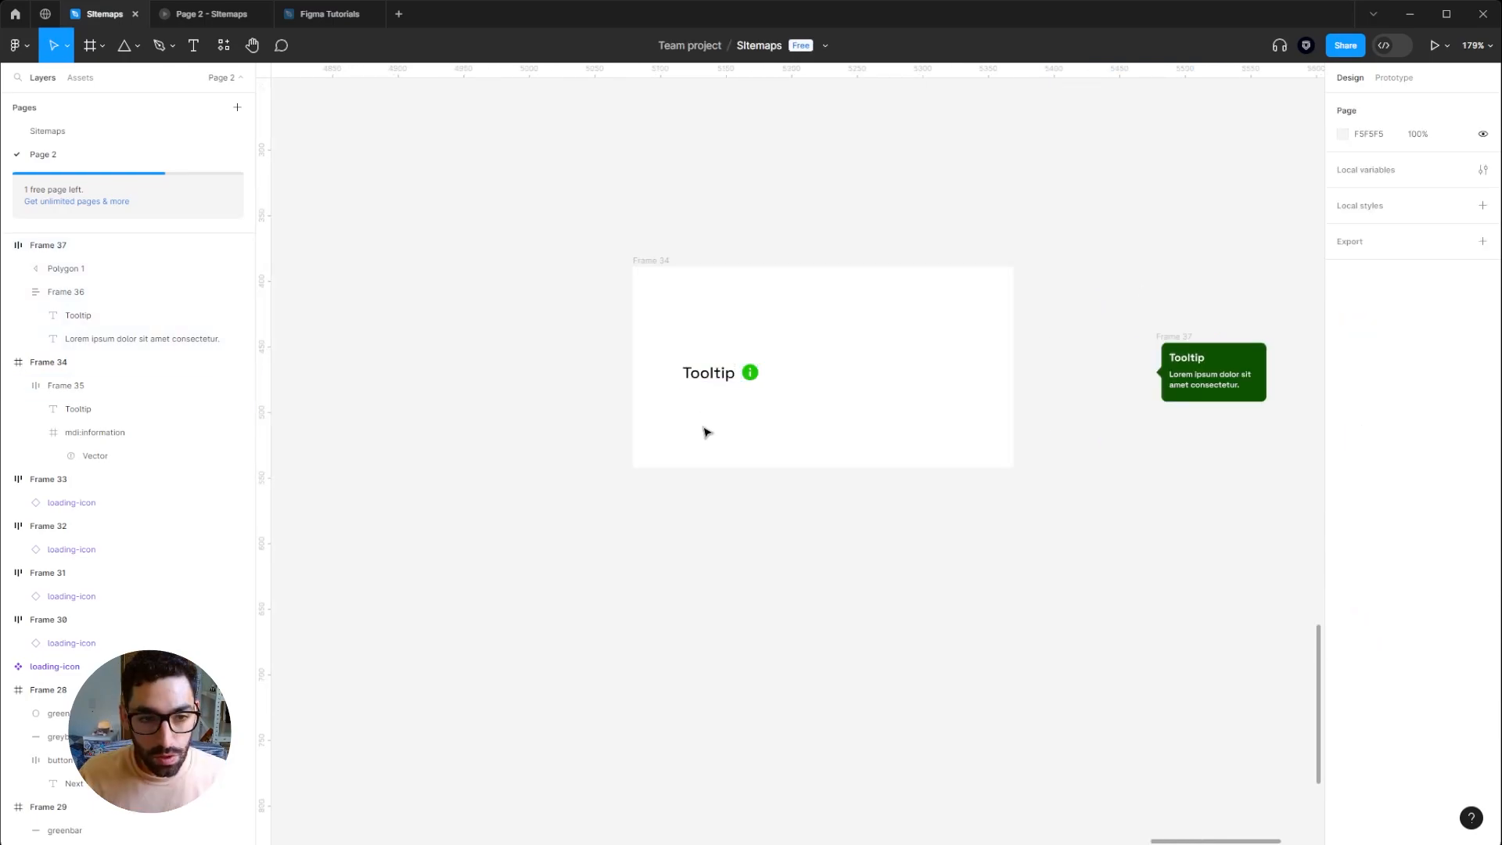
pyautogui.click(705, 373)
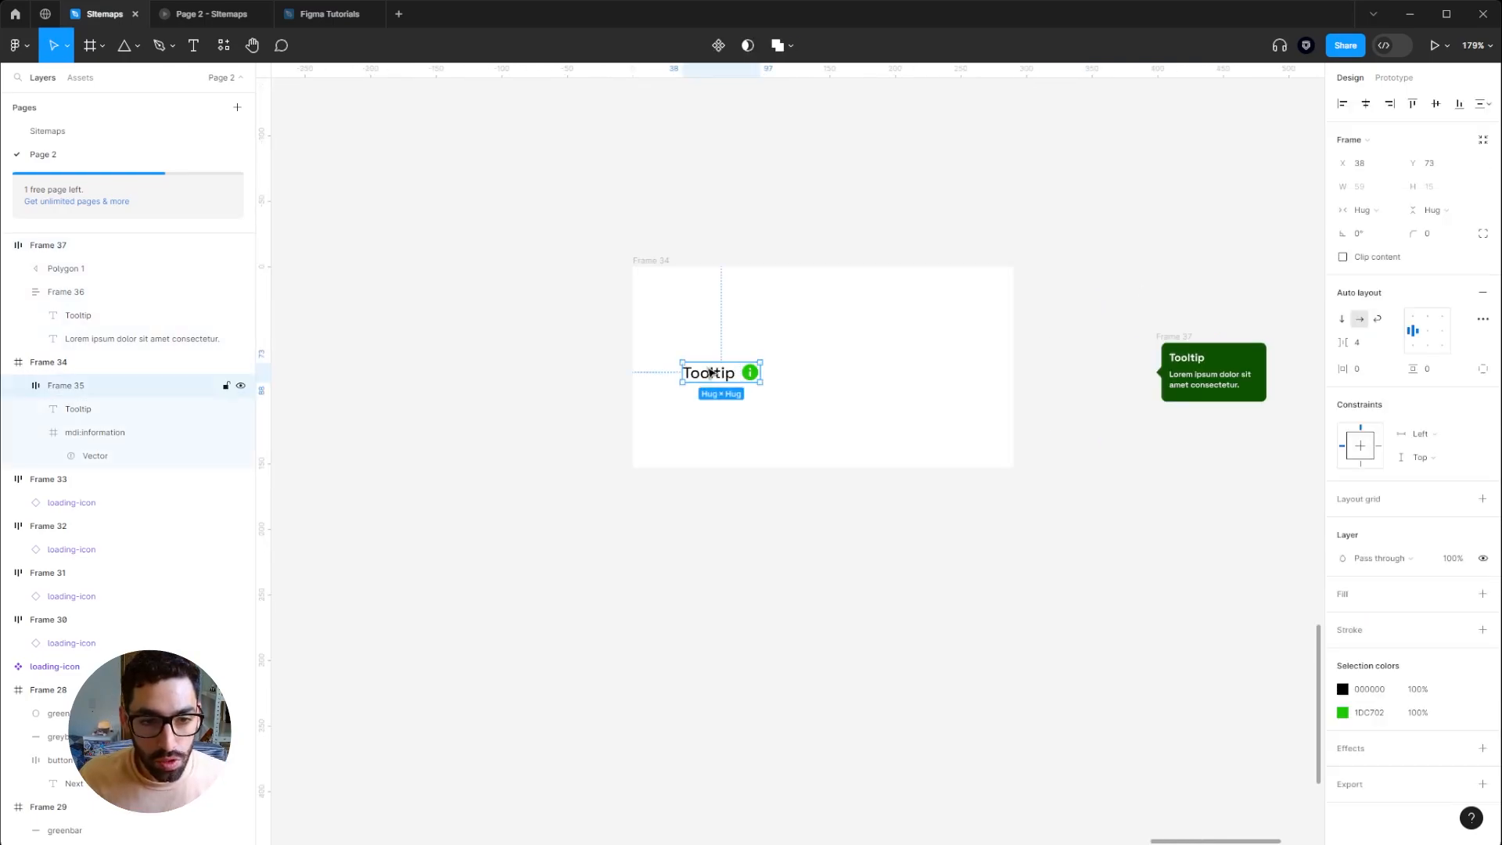
pyautogui.moveTo(705, 373); pyautogui.dragTo(708, 370)
# Step: Connect the information icon to Frame 37 with an On click interaction that opens it as an overlay
pyautogui.hotkey('shift', 'e')
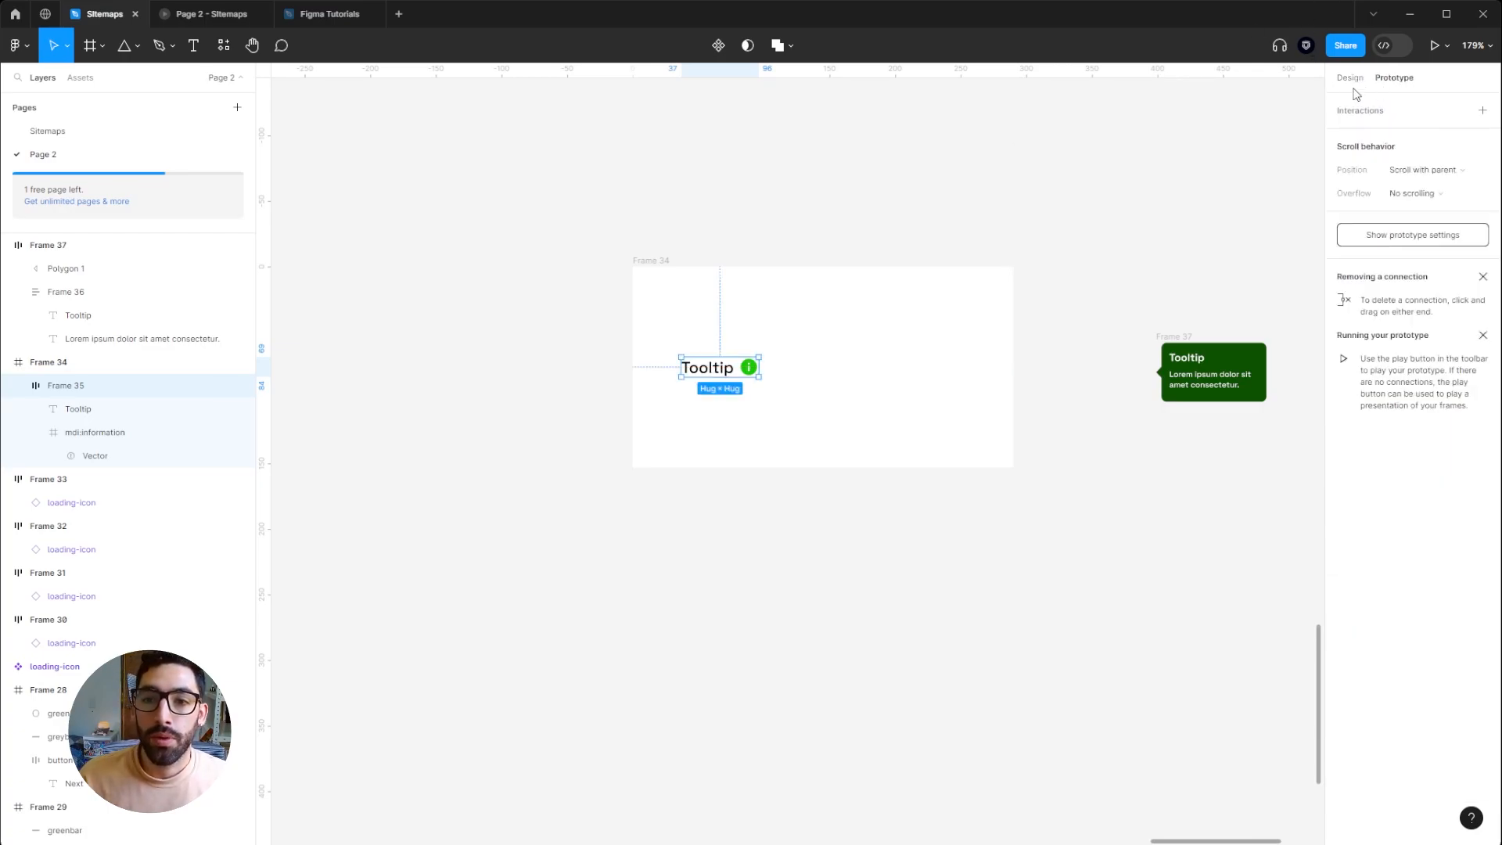
pyautogui.scroll(5, 755, 372)
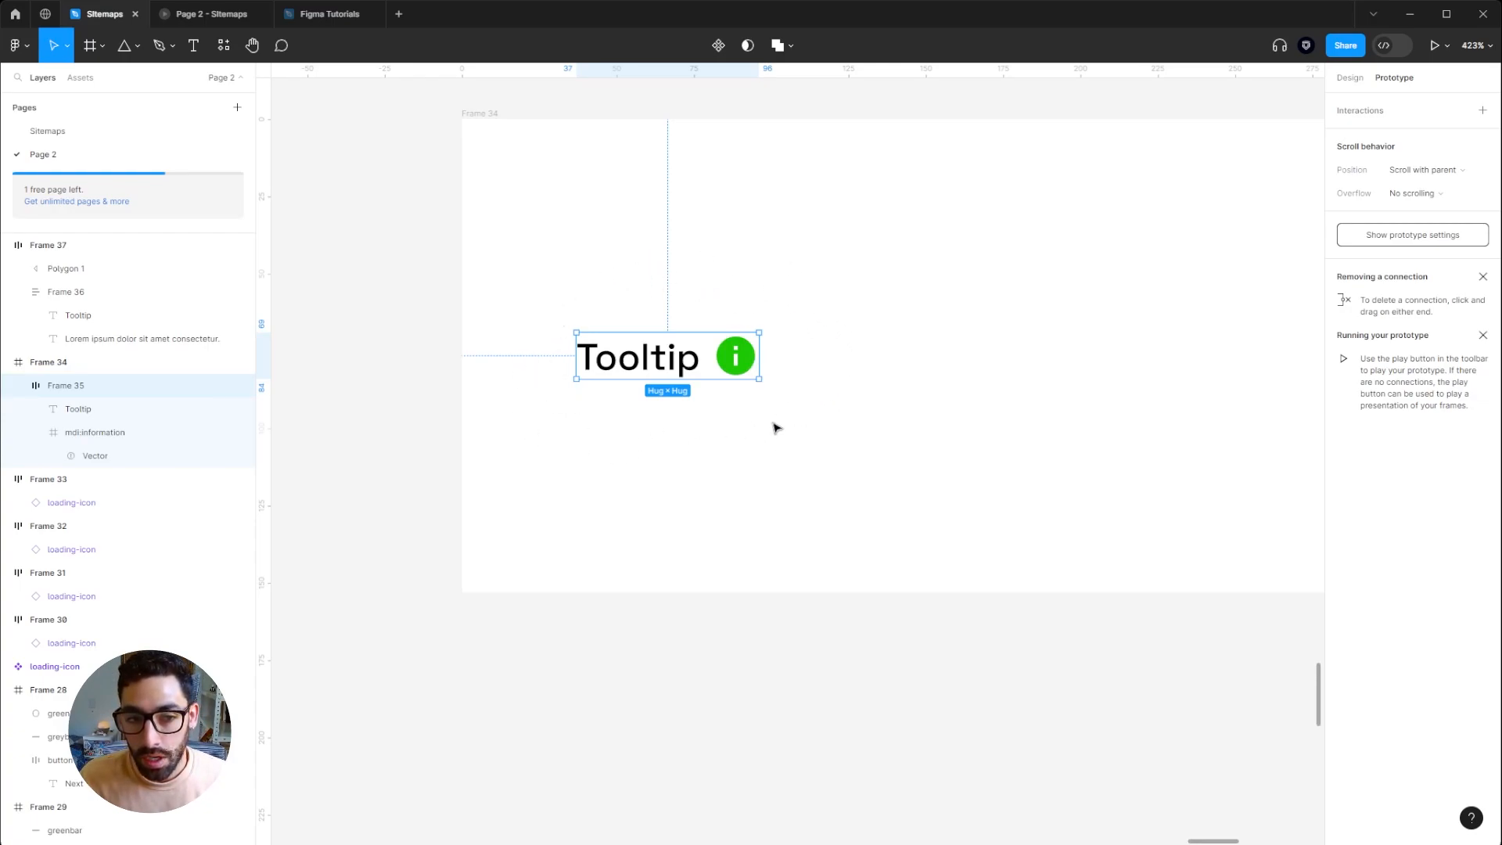
pyautogui.doubleClick(727, 369)
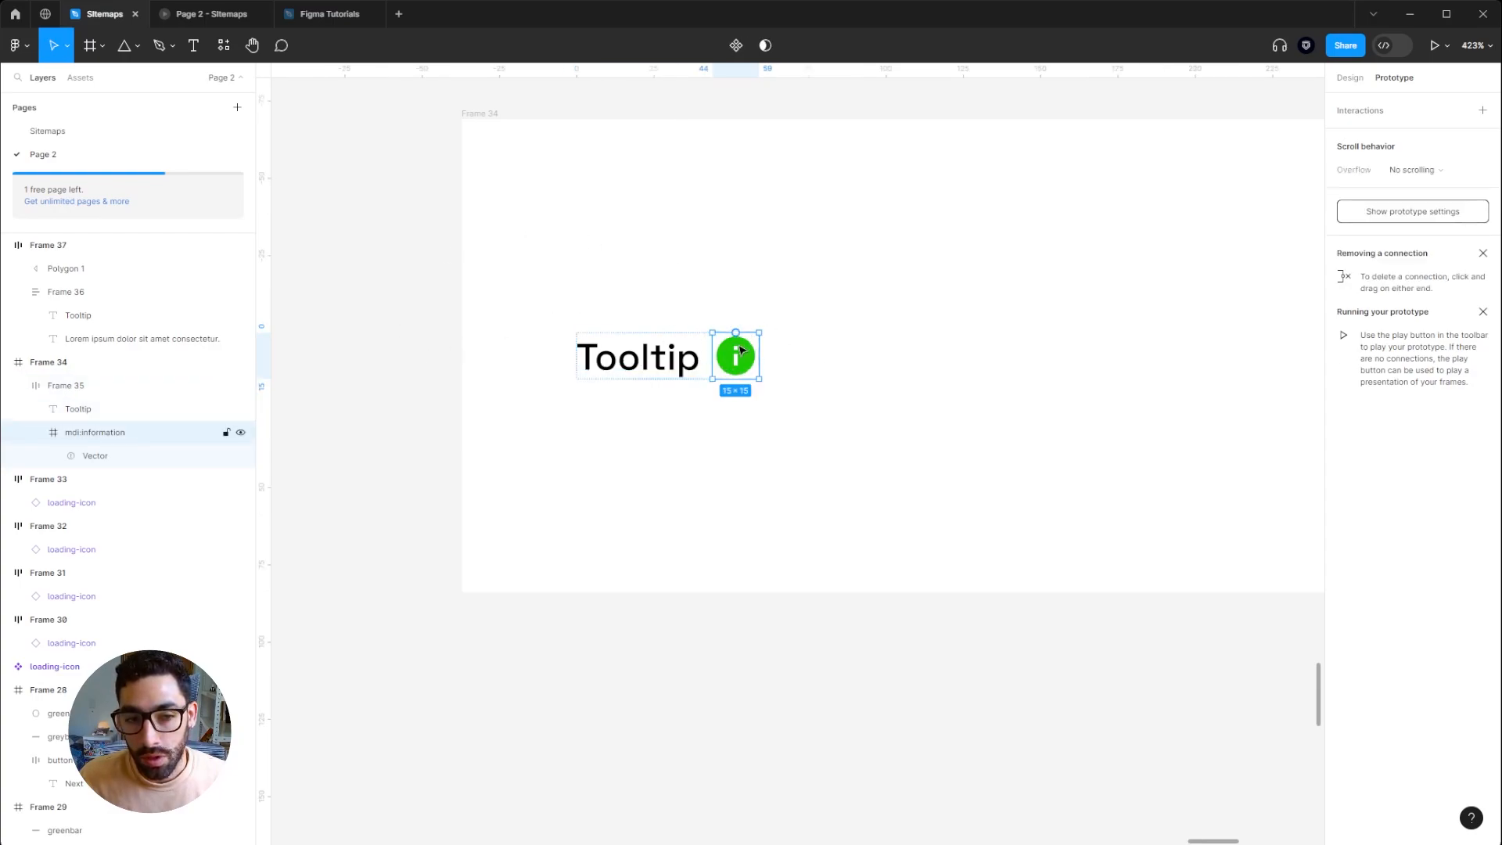
pyautogui.scroll(-5, 752, 358)
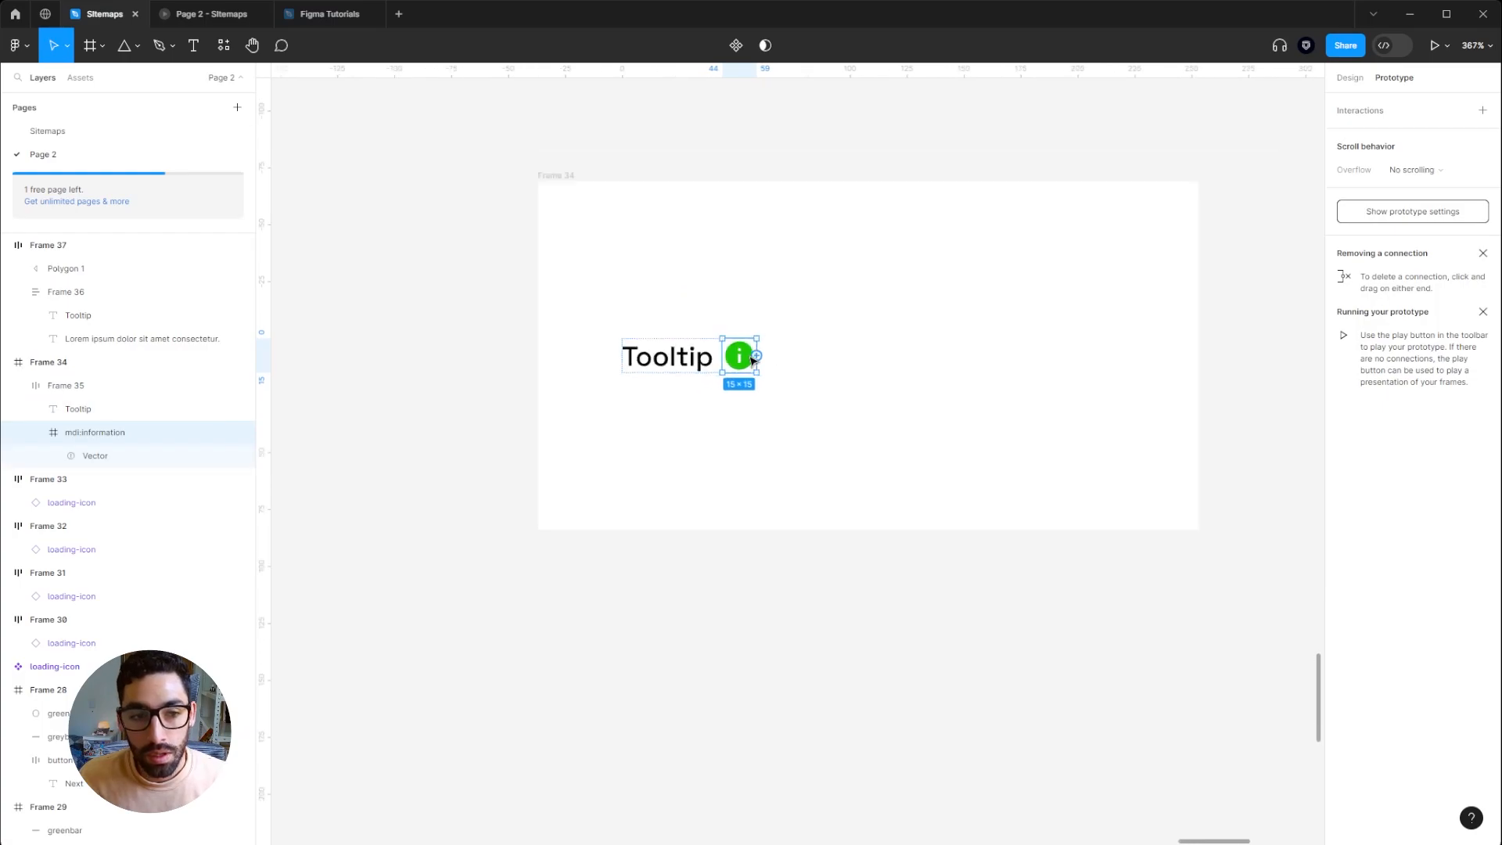
pyautogui.moveTo(756, 357); pyautogui.dragTo(1209, 375)
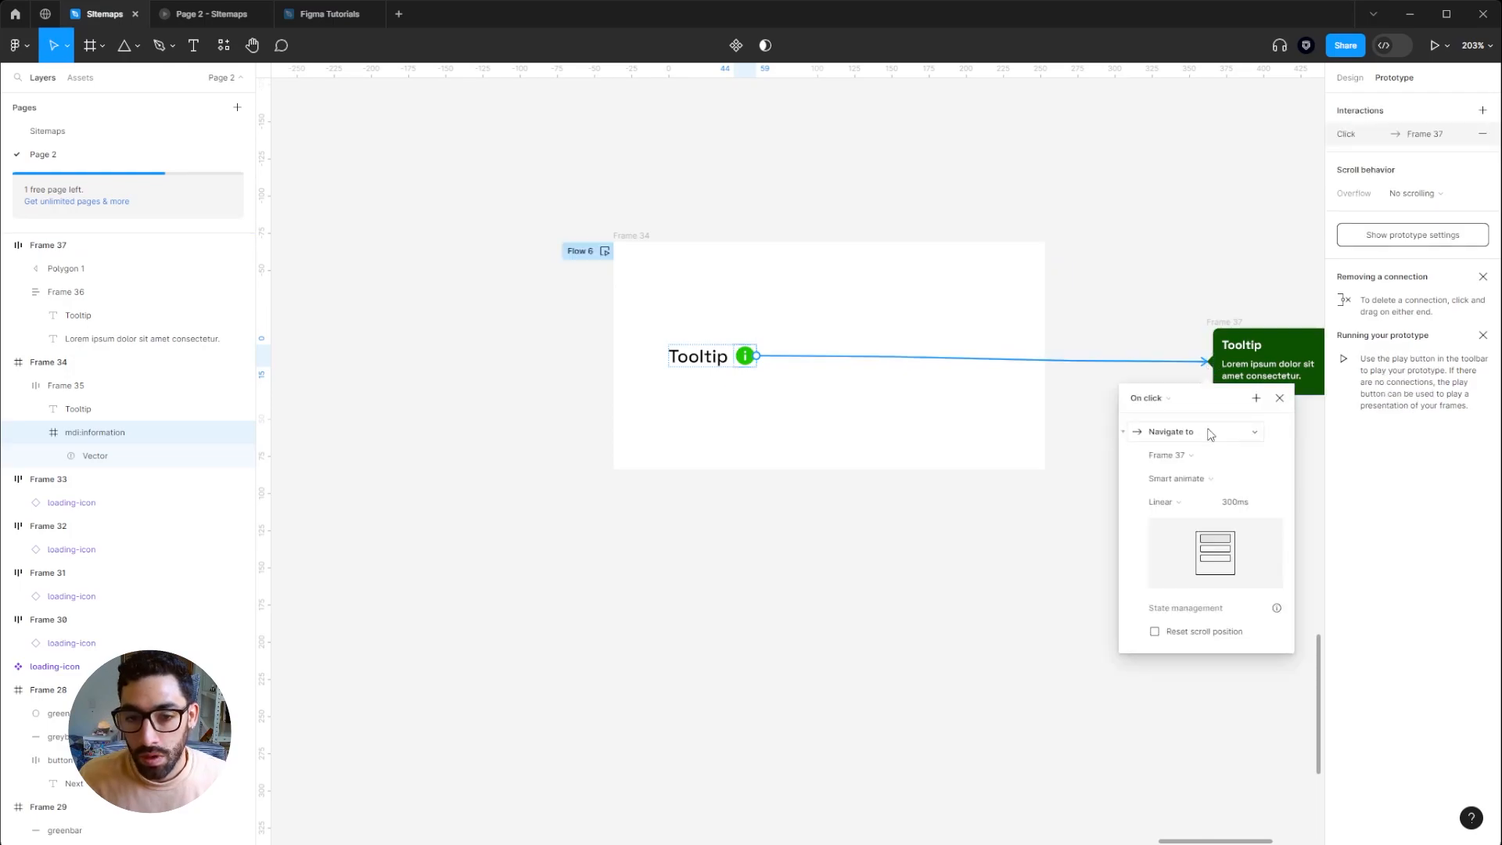
pyautogui.click(1210, 433)
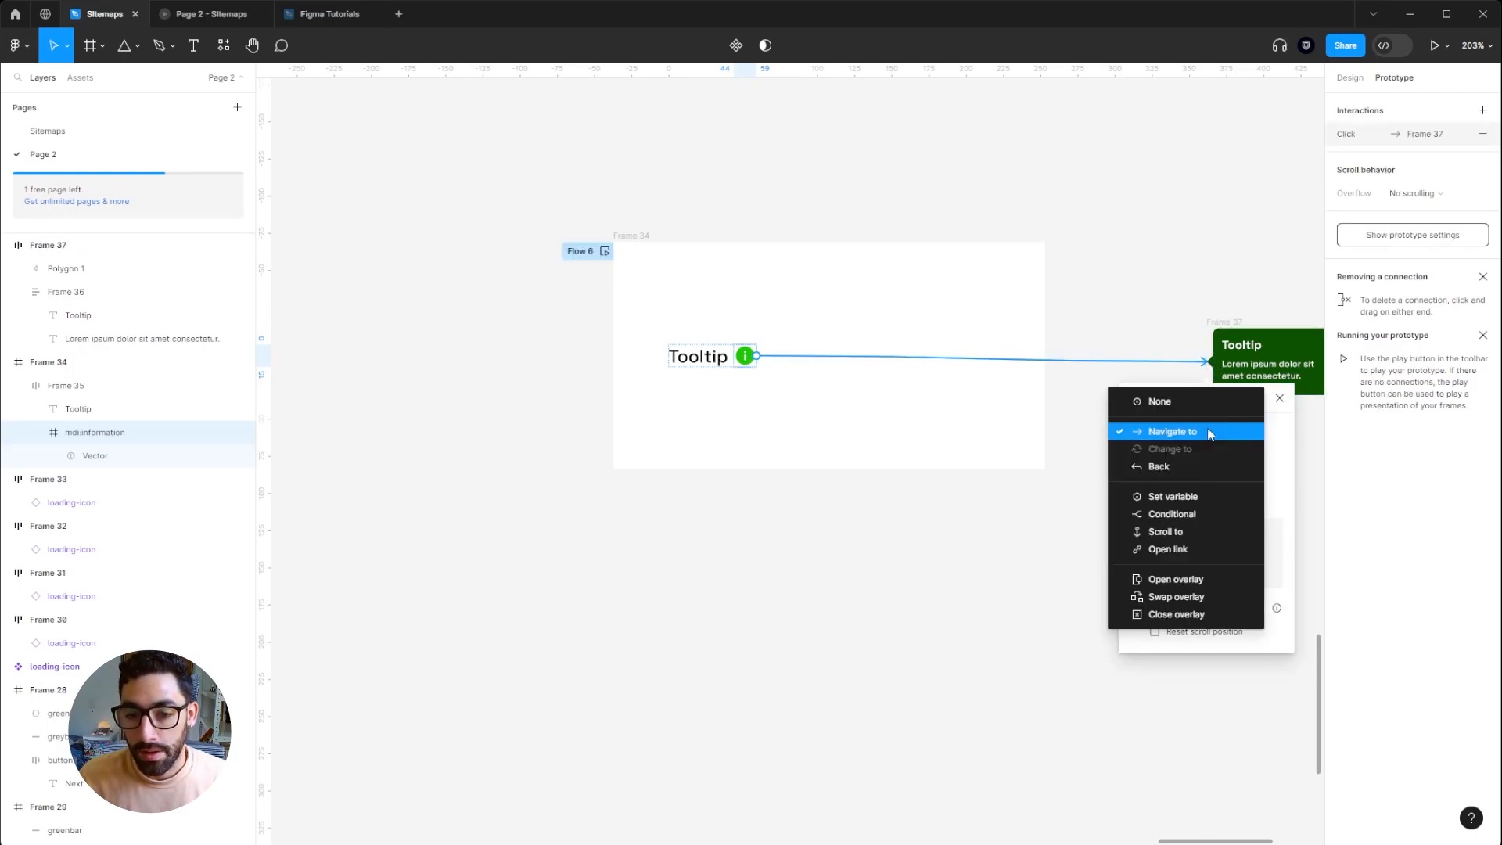
pyautogui.click(1203, 581)
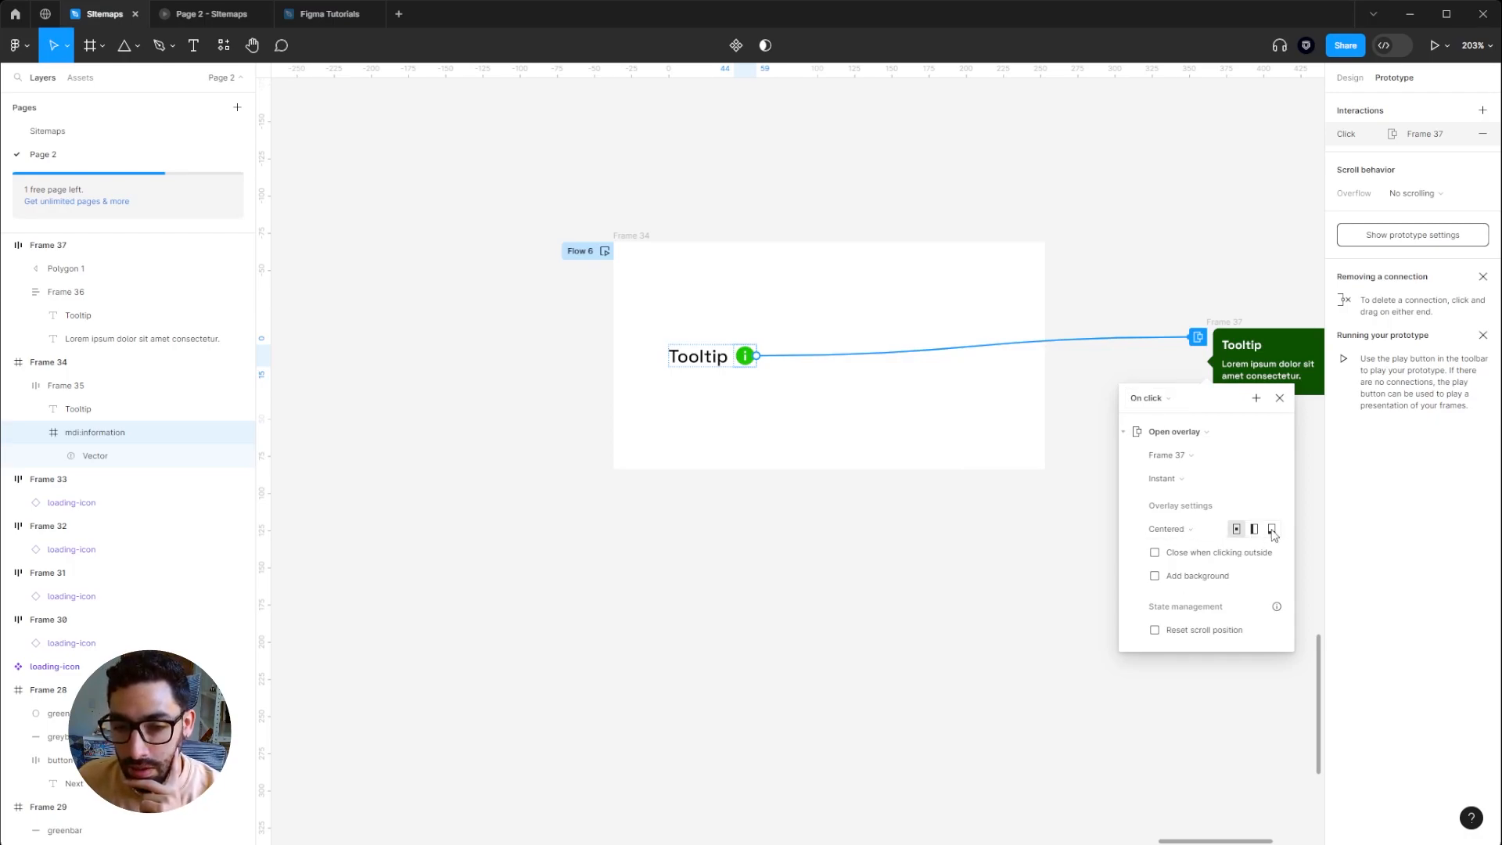
# Step: Set the overlay position to Manual and place the tooltip card just right of the information icon, vertically centred on it
pyautogui.click(1195, 534)
pyautogui.click(1200, 663)
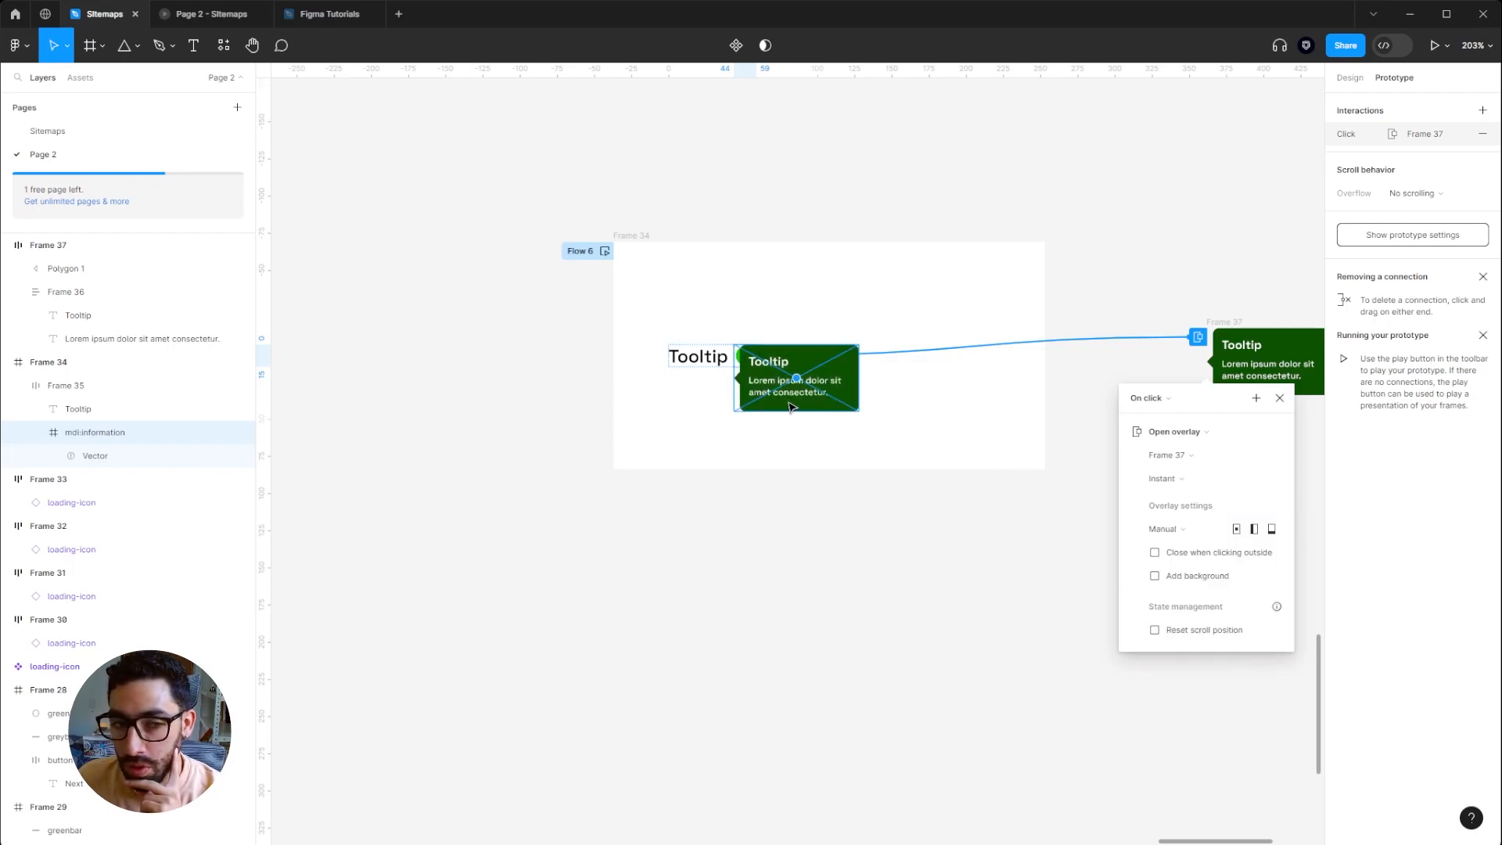
pyautogui.scroll(3, 722, 372)
pyautogui.scroll(5, 722, 372)
pyautogui.moveTo(958, 451); pyautogui.dragTo(1041, 382)
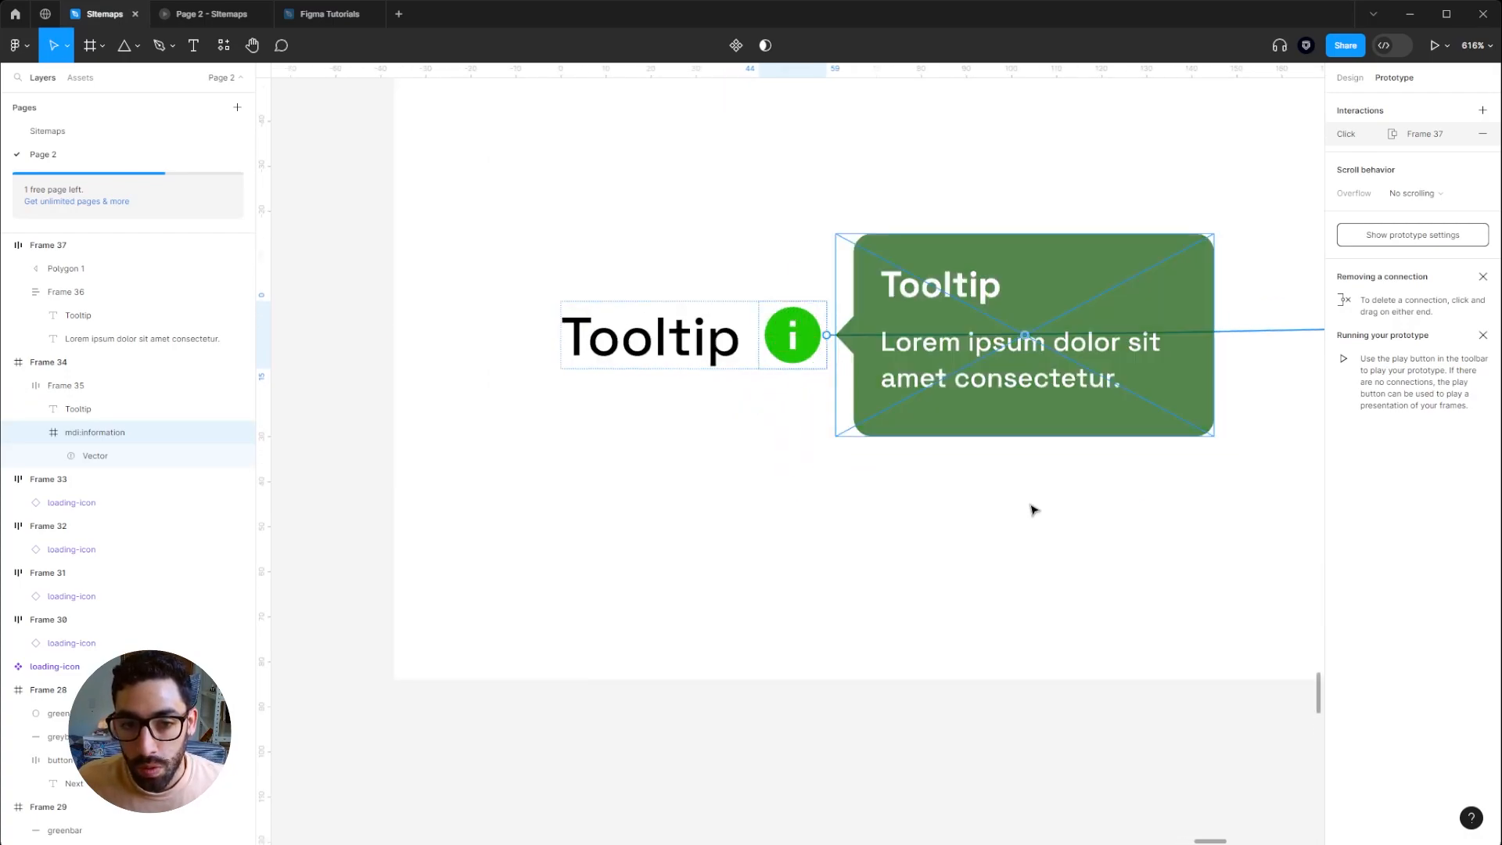
pyautogui.scroll(-2, 1032, 508)
pyautogui.scroll(-3, 1032, 510)
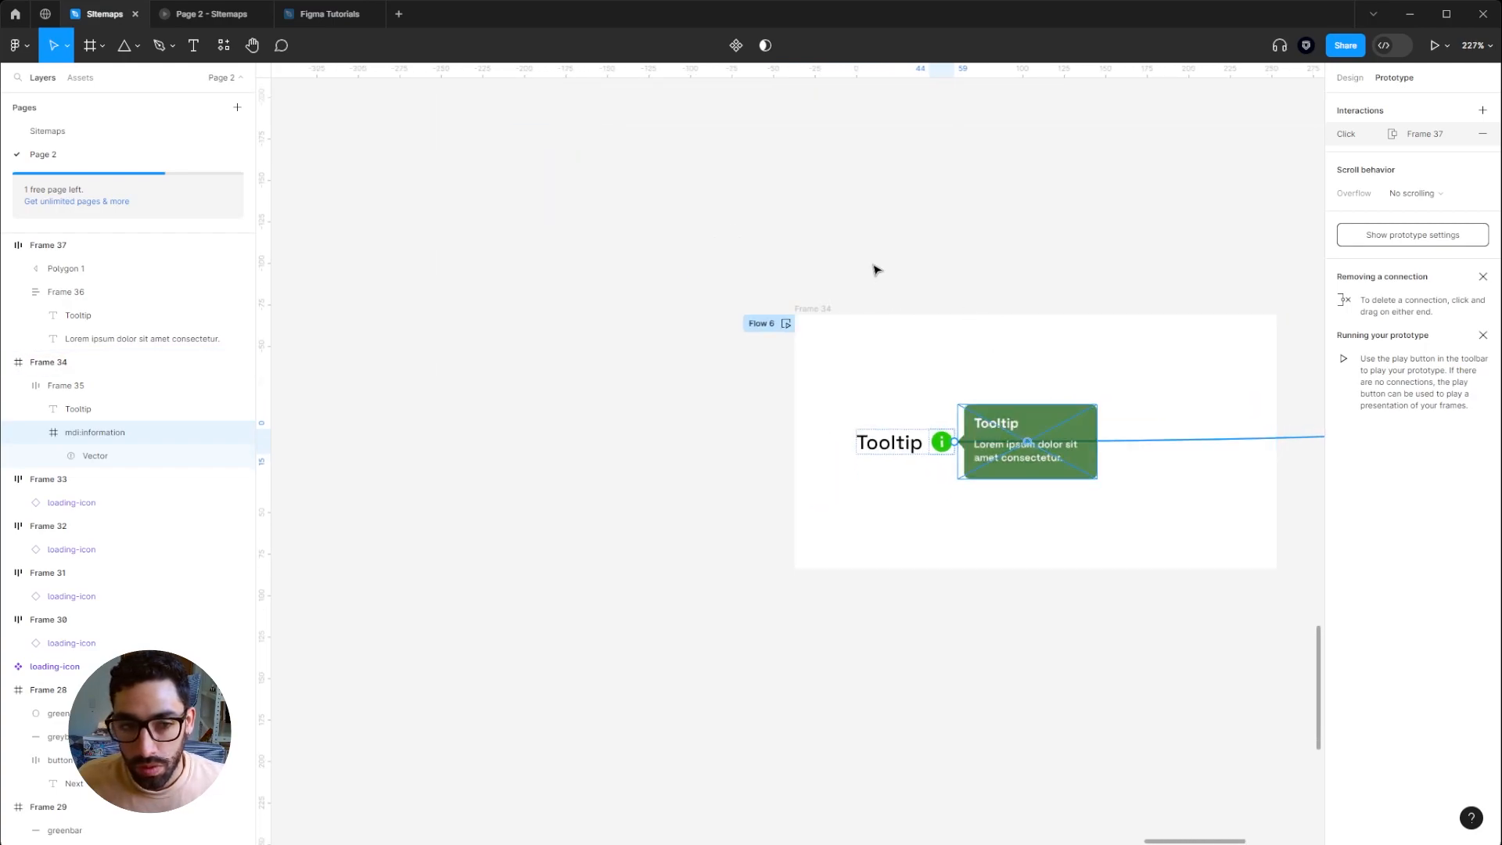
pyautogui.click(925, 249)
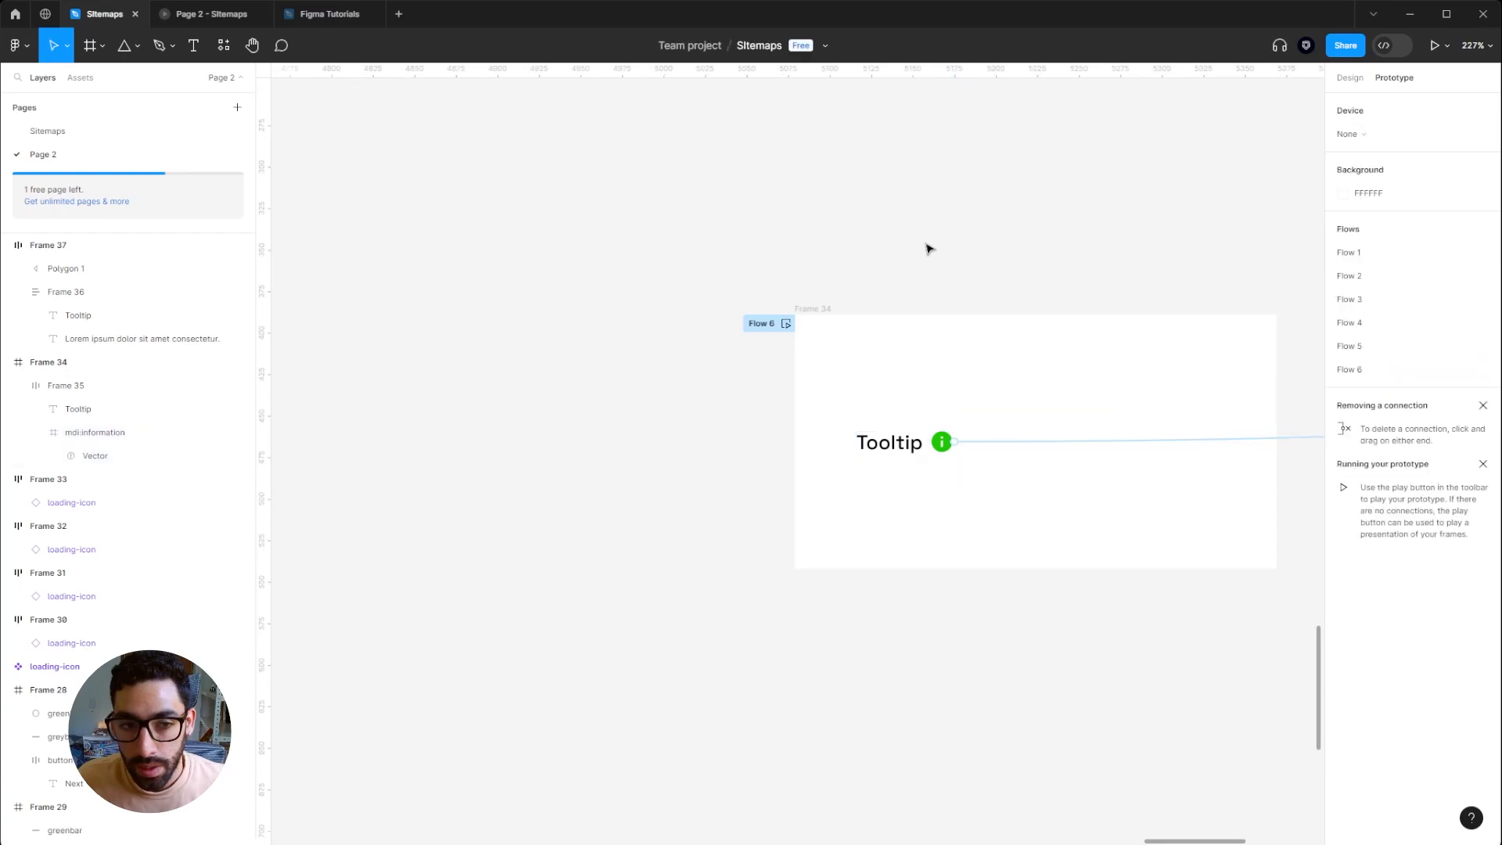
# Step: Preview Flow 6 with the click-triggered tooltip, closing the preview when done
pyautogui.hscroll(5, 861, 248)
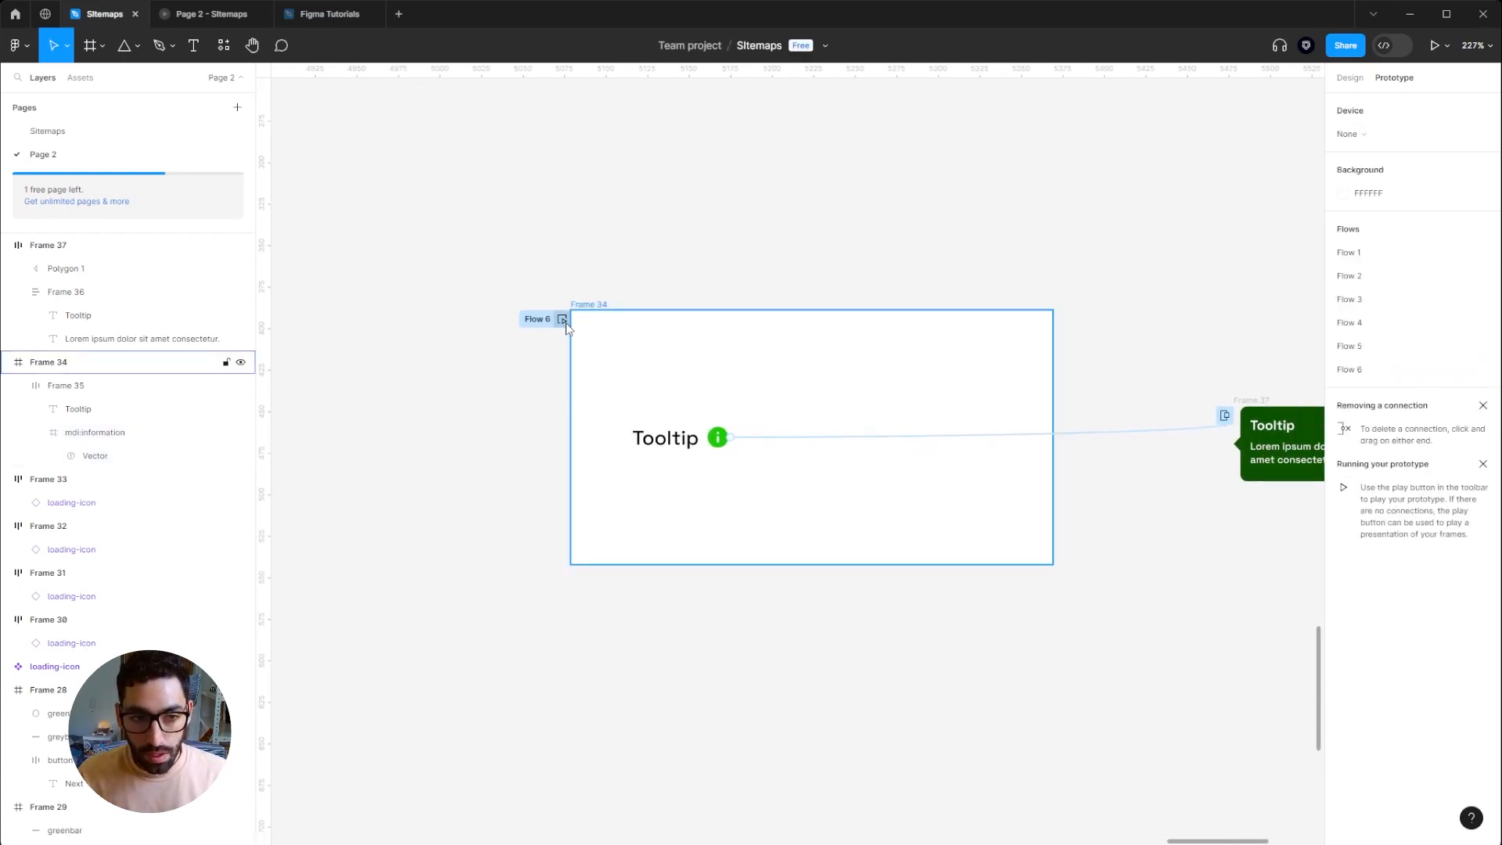
pyautogui.click(563, 319)
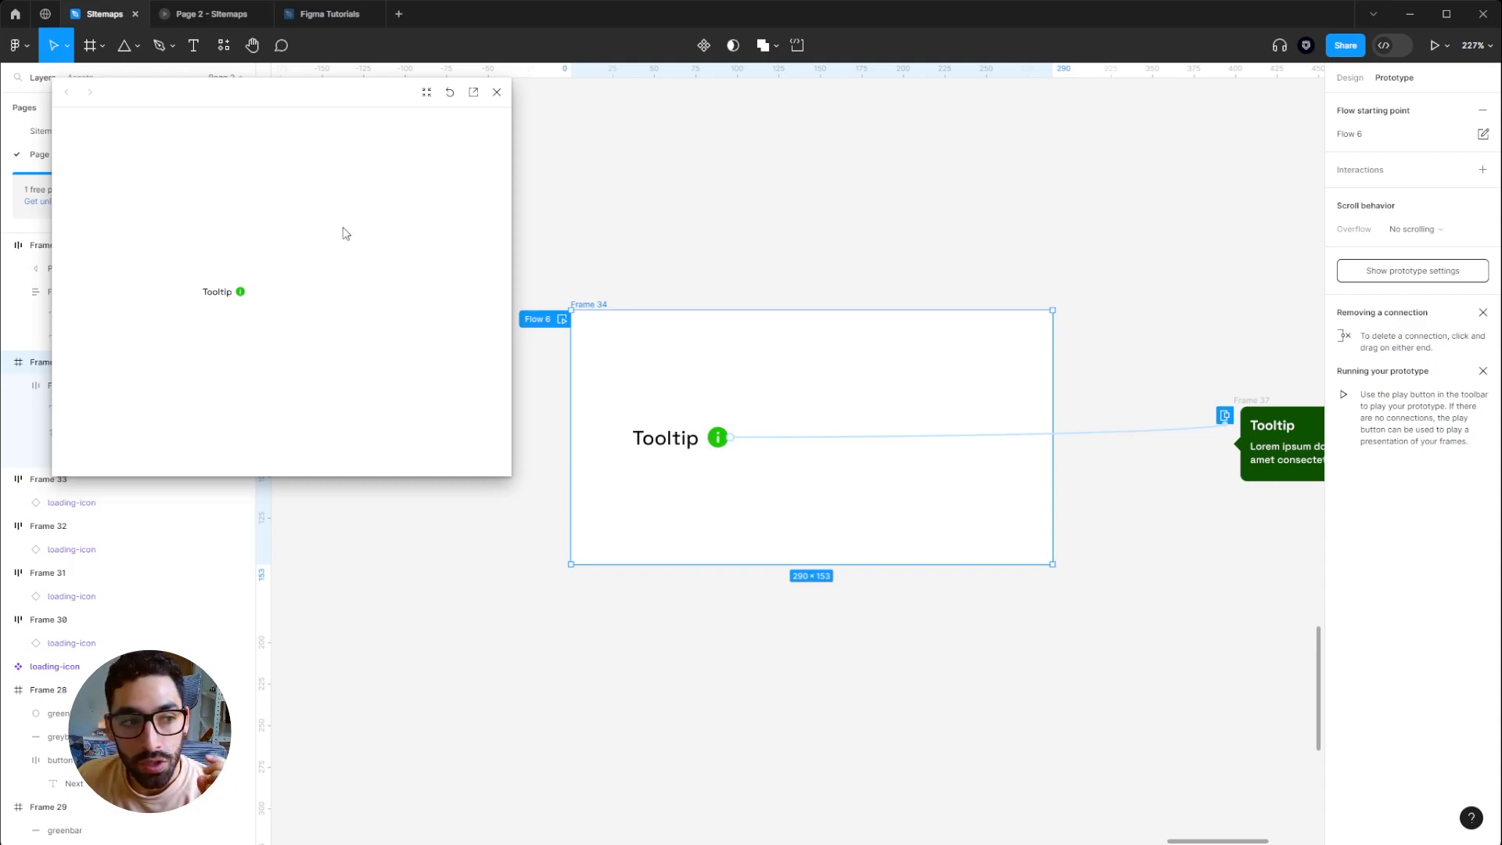
pyautogui.click(497, 94)
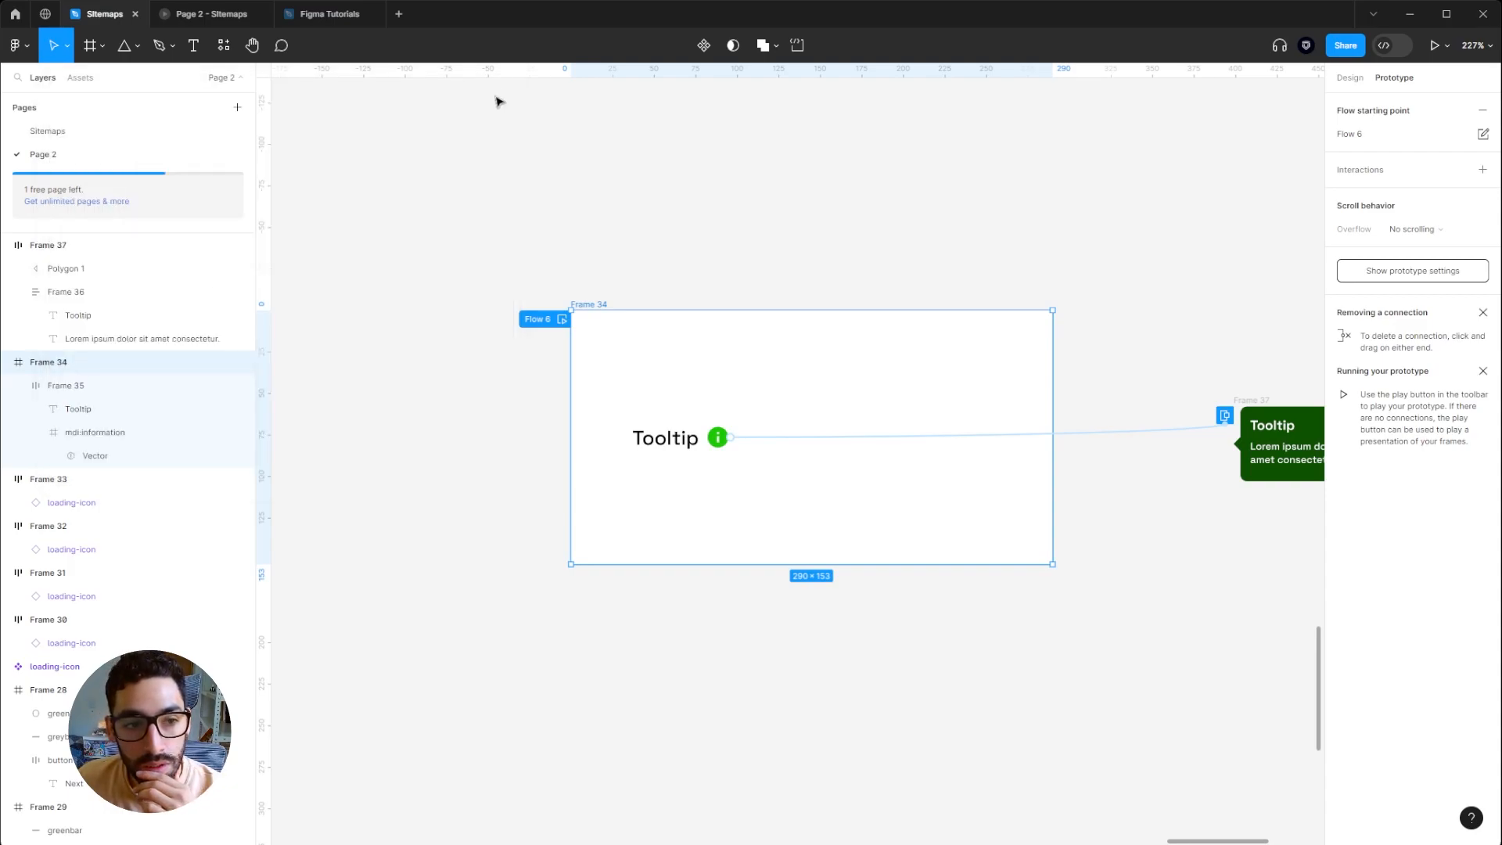
# Step: Change the trigger of the information icon's overlay interaction to While hovering
pyautogui.click(1136, 432)
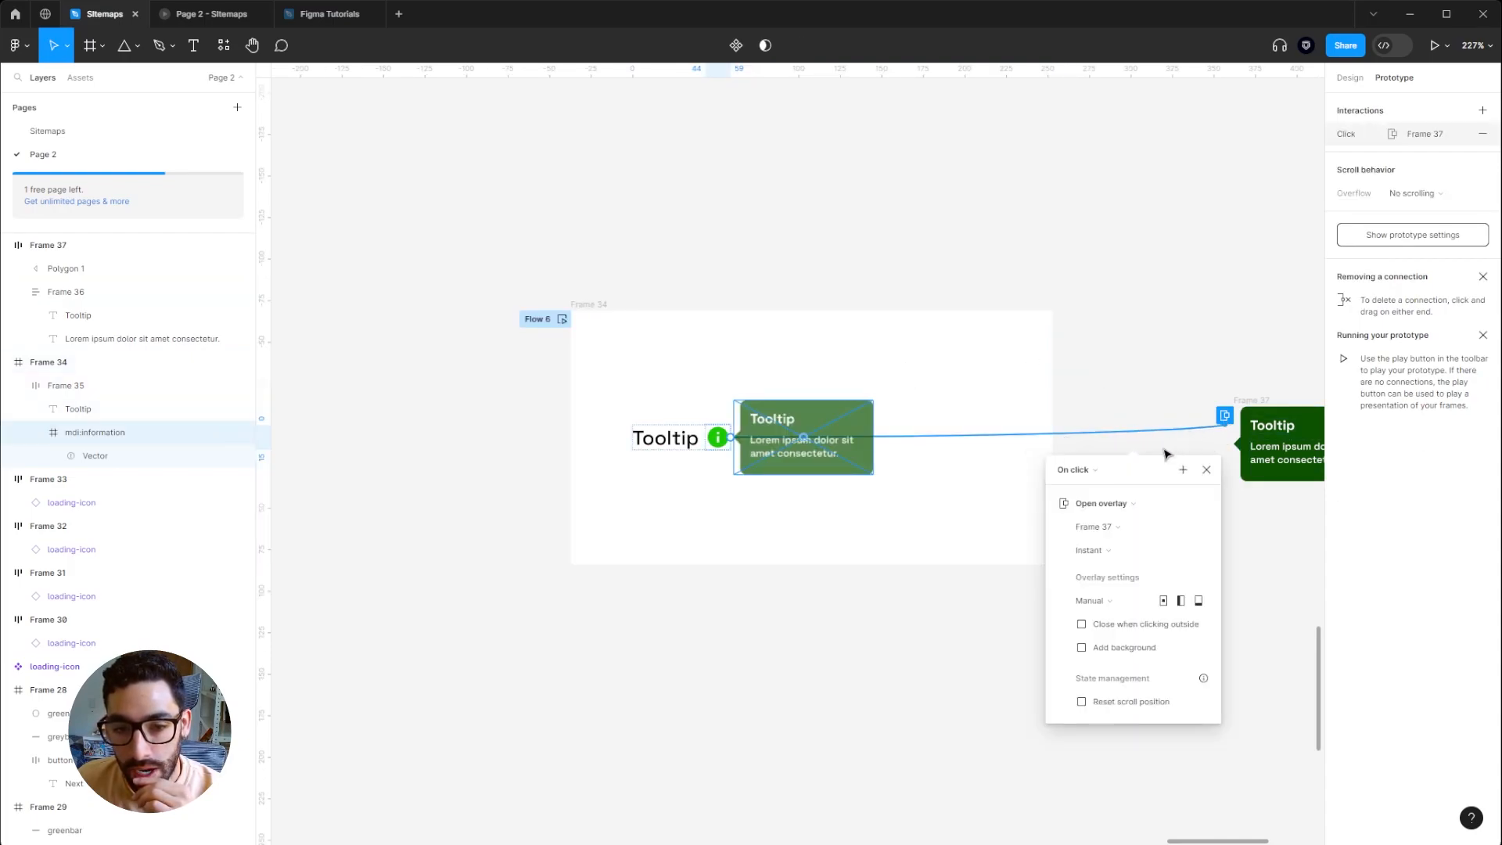
pyautogui.click(1094, 472)
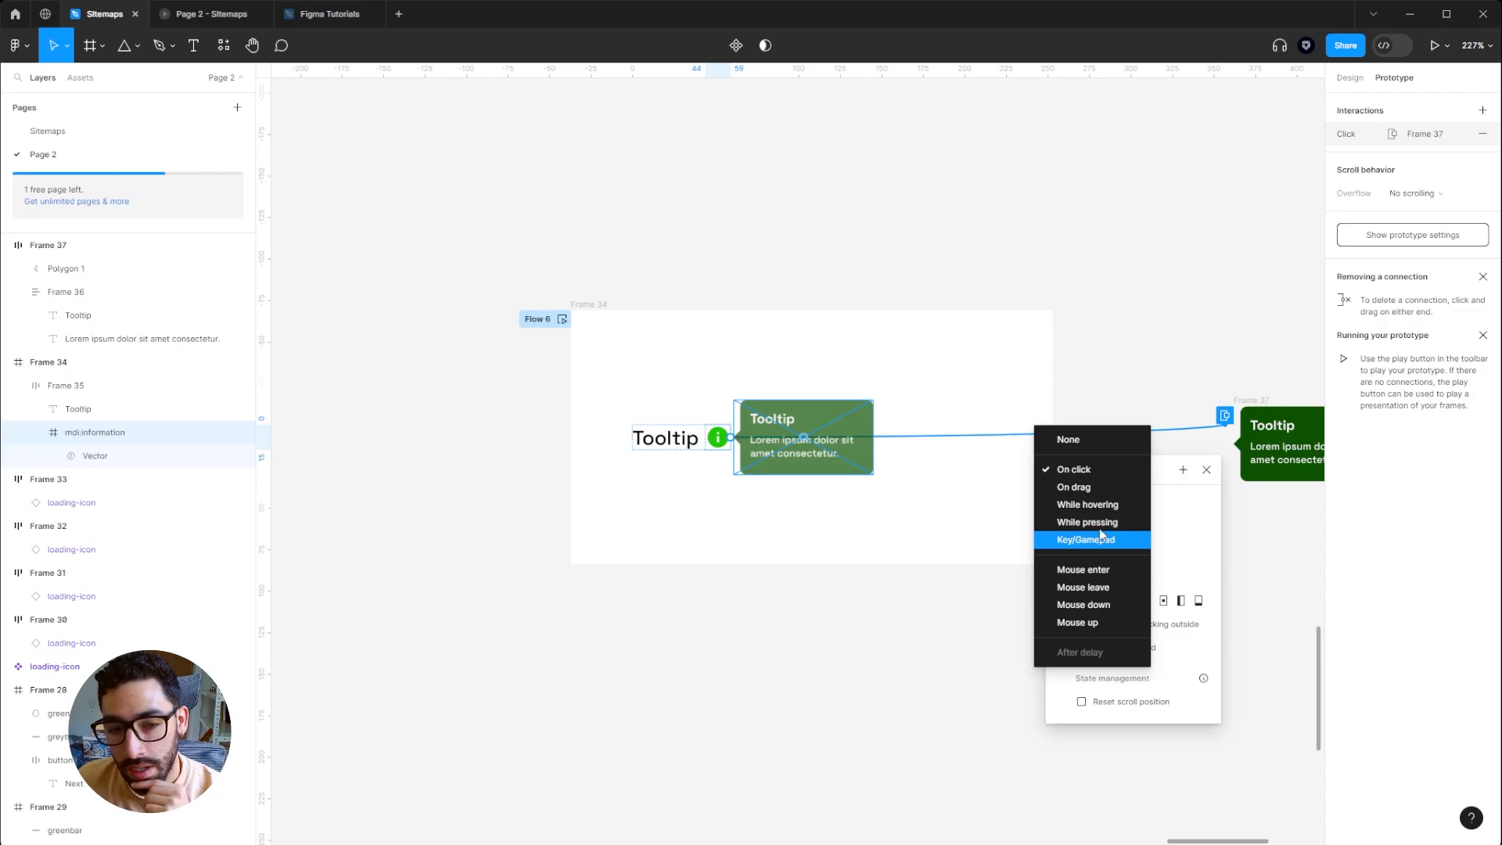
pyautogui.click(1103, 505)
pyautogui.press('Escape')
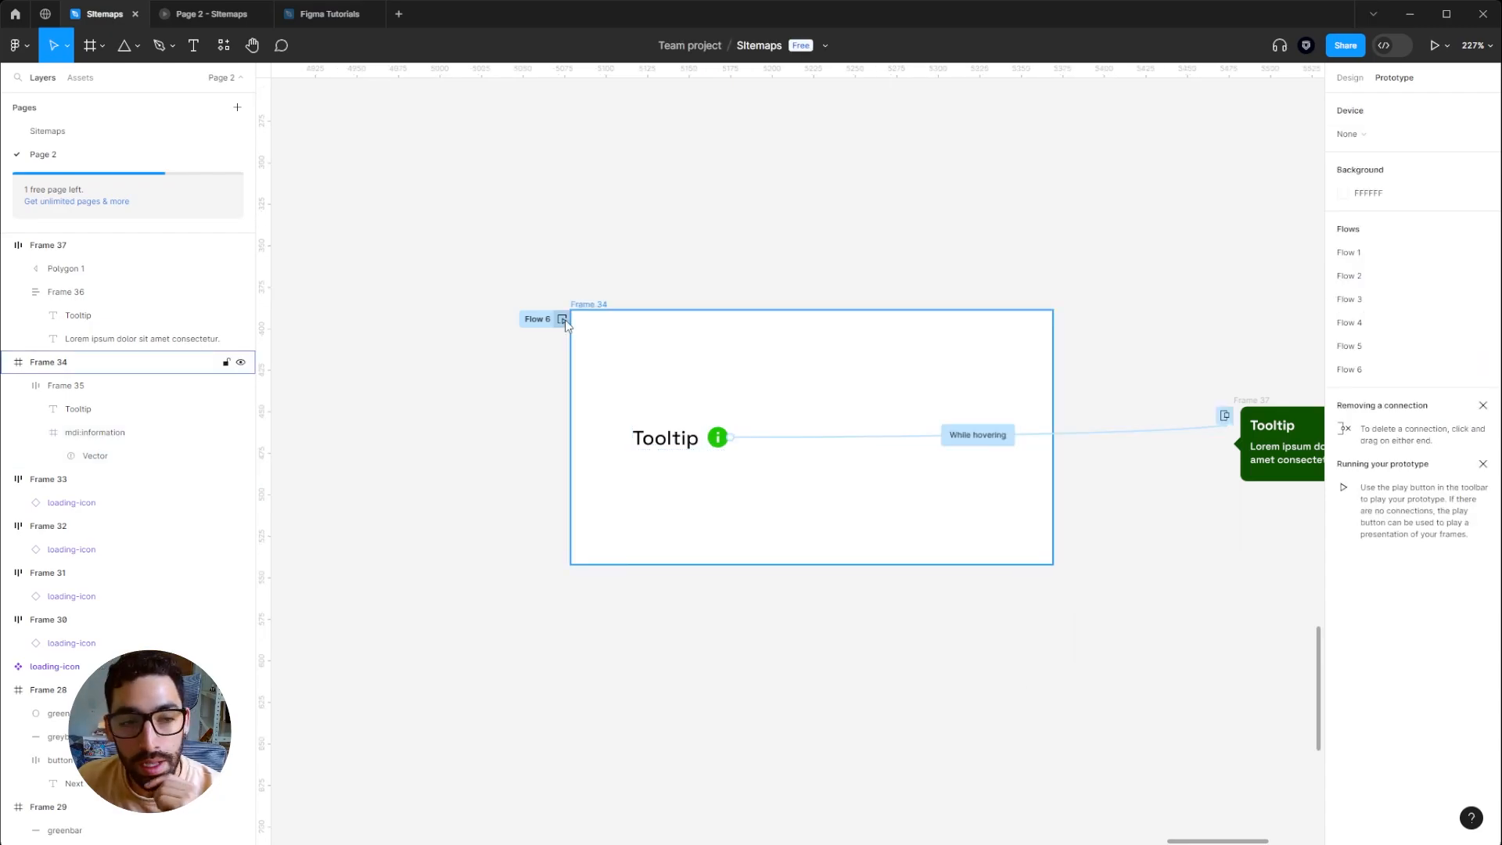
# Step: Preview Flow 6 again and check the tooltip overlay with the pointer on the information icon
pyautogui.click(564, 320)
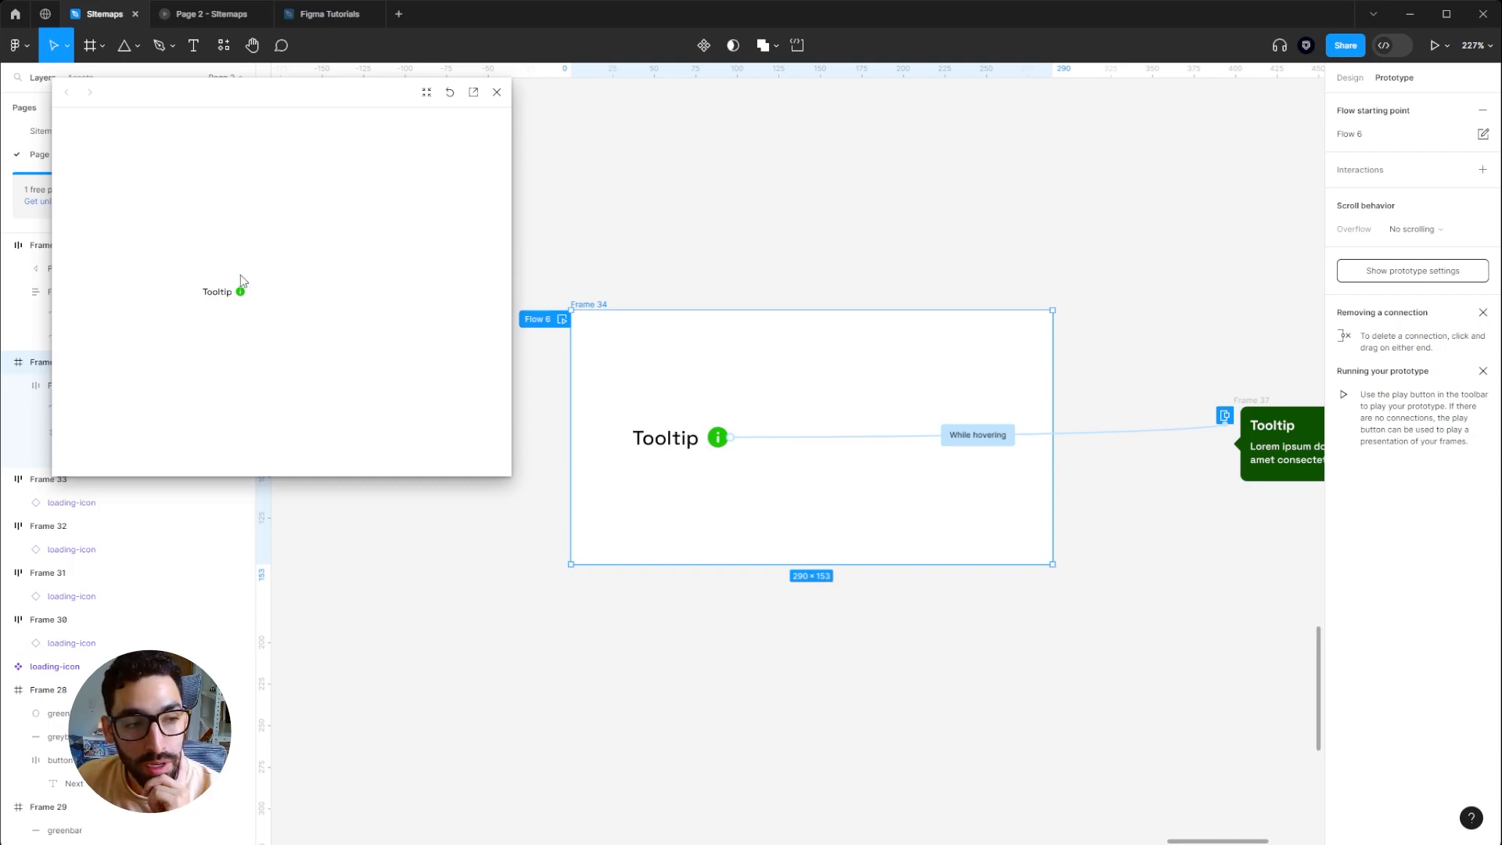
pyautogui.moveTo(241, 296)
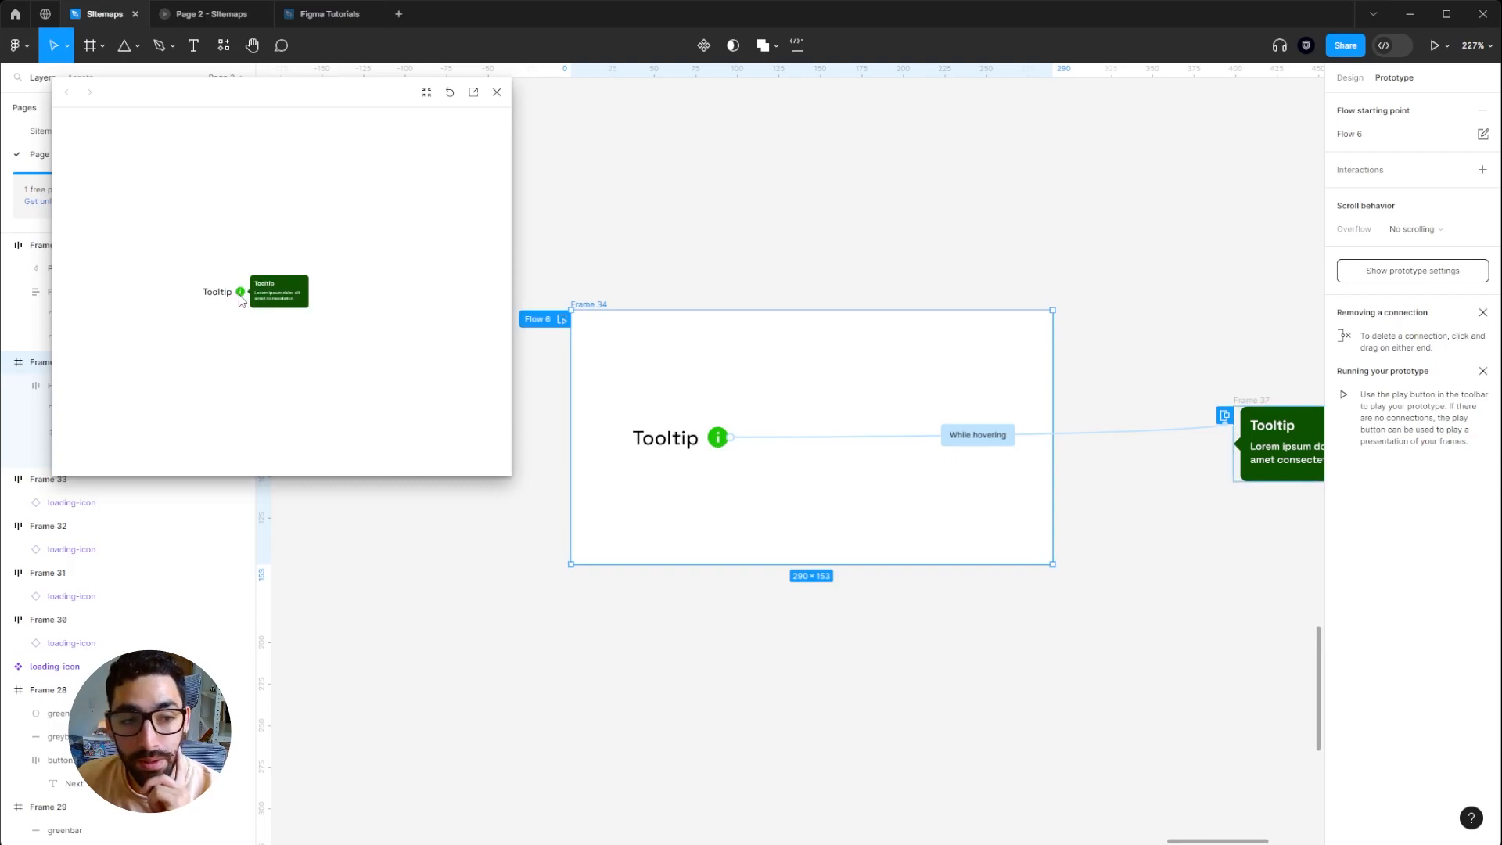